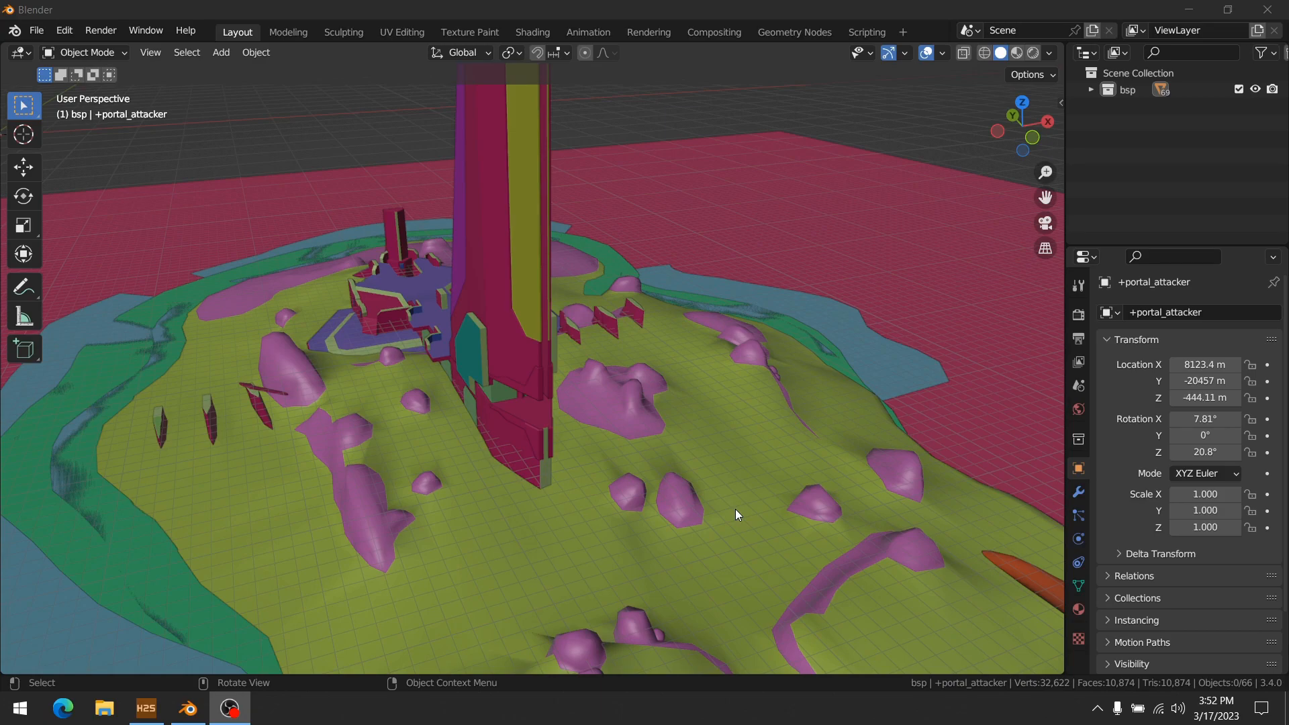
- Examine the island level geometry and its central tower from several angles
middle_click_drag(643, 494, 582, 467)
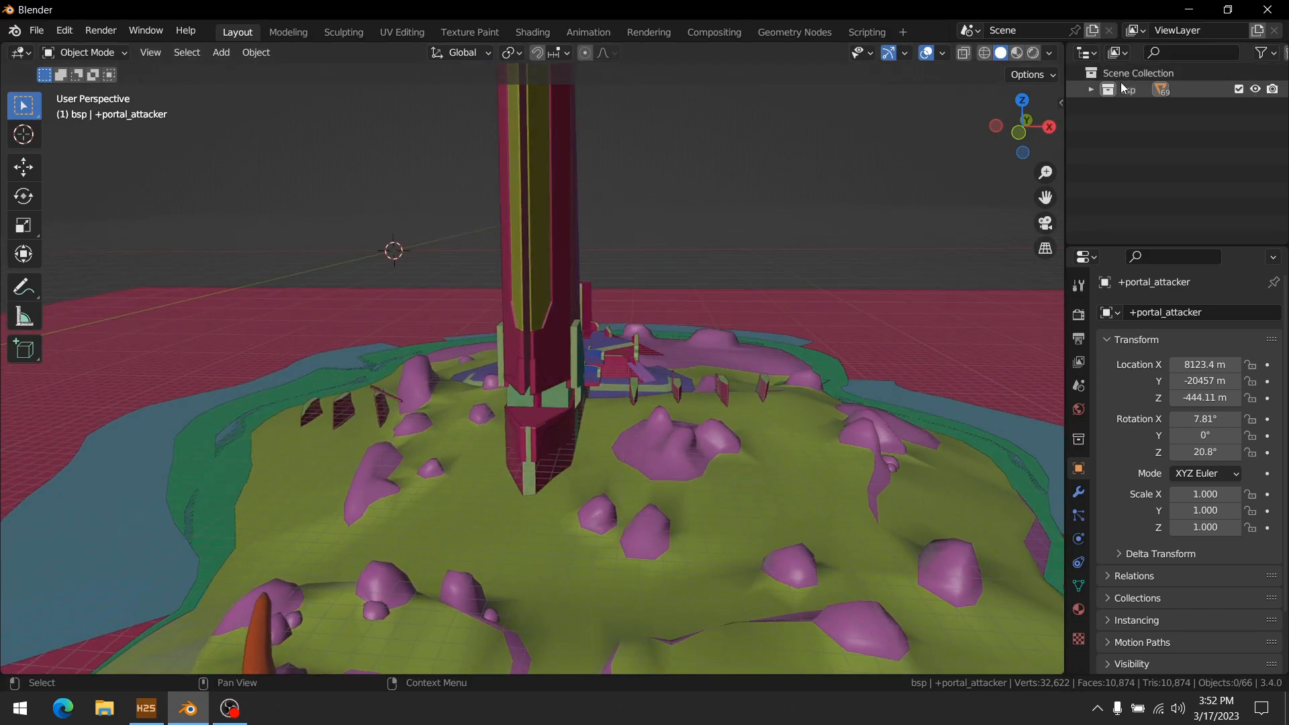
left_click(1093, 88)
left_click(1093, 89)
middle_click_drag(795, 246, 610, 374)
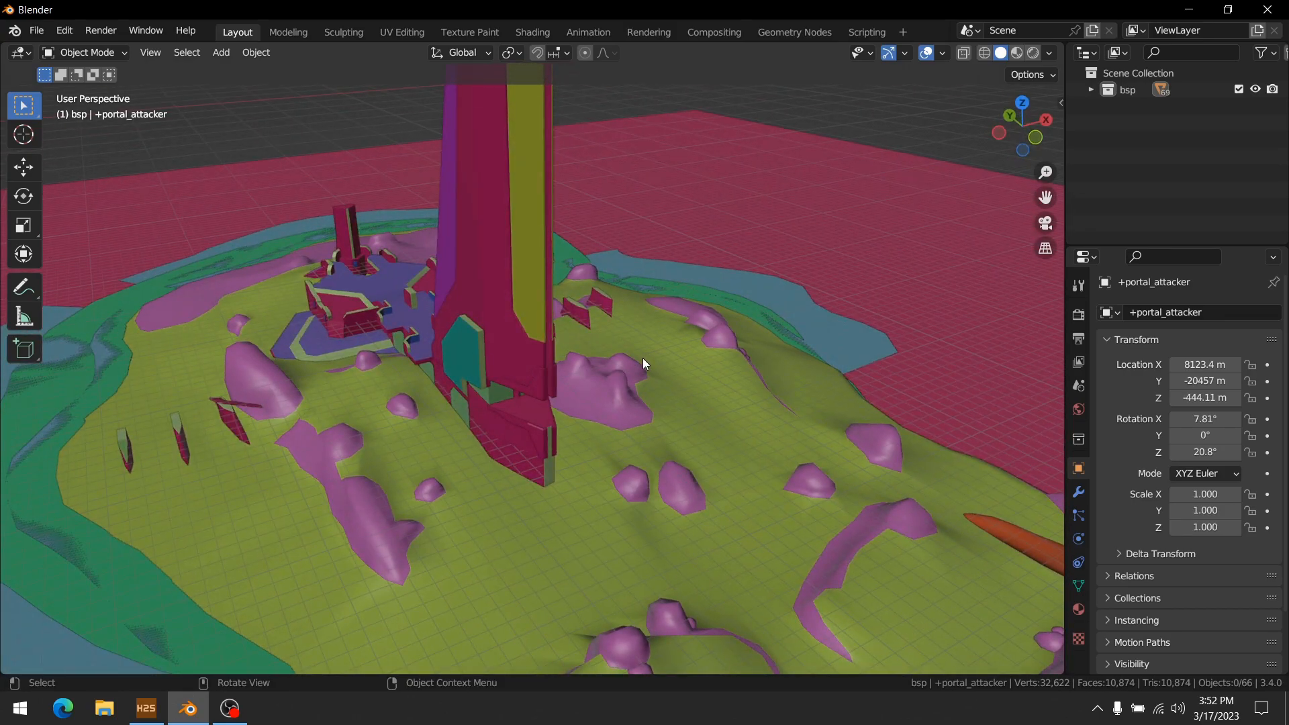
middle_click_drag(691, 353, 498, 436)
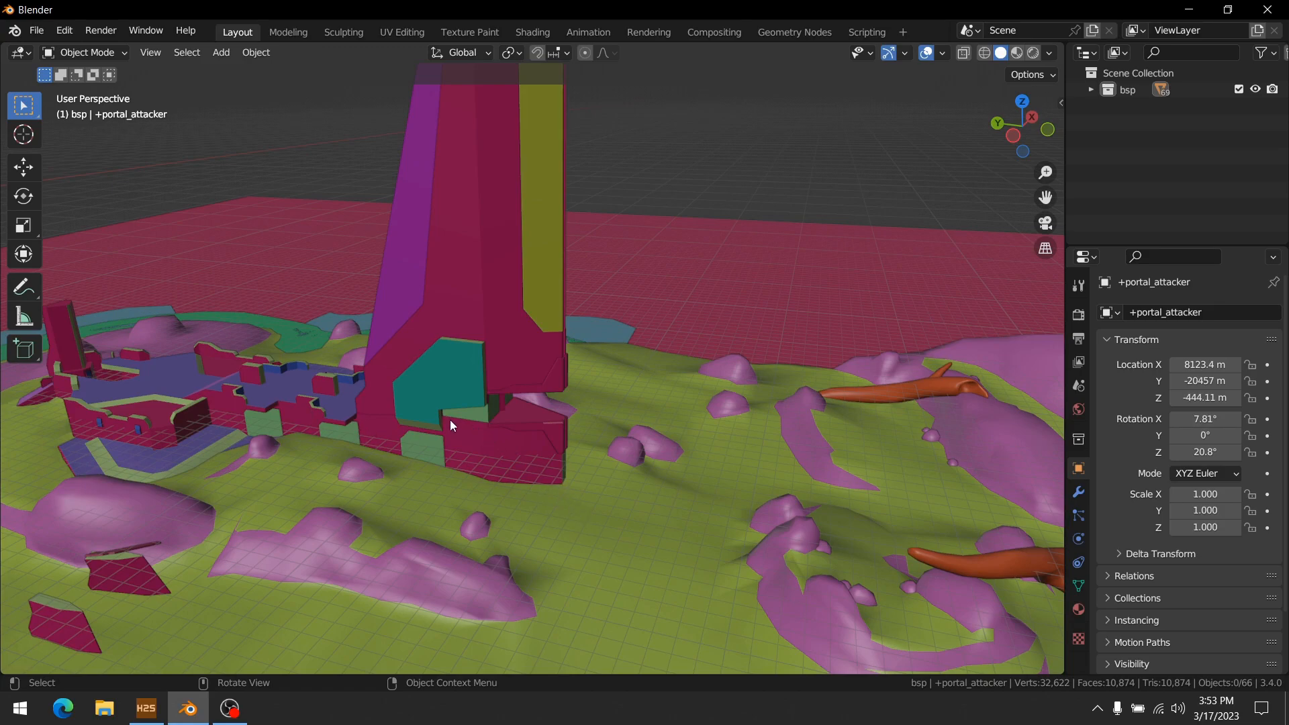
middle_click_drag(361, 411, 712, 491)
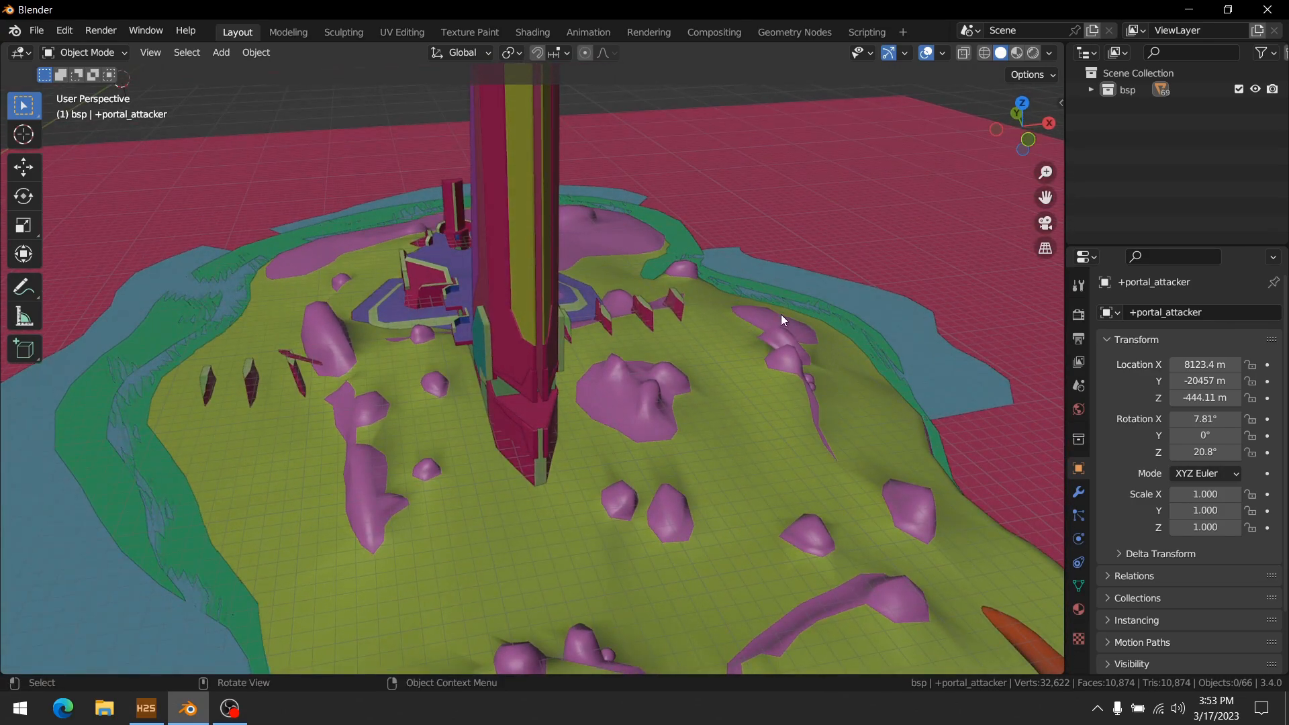
middle_click_drag(777, 415, 742, 432)
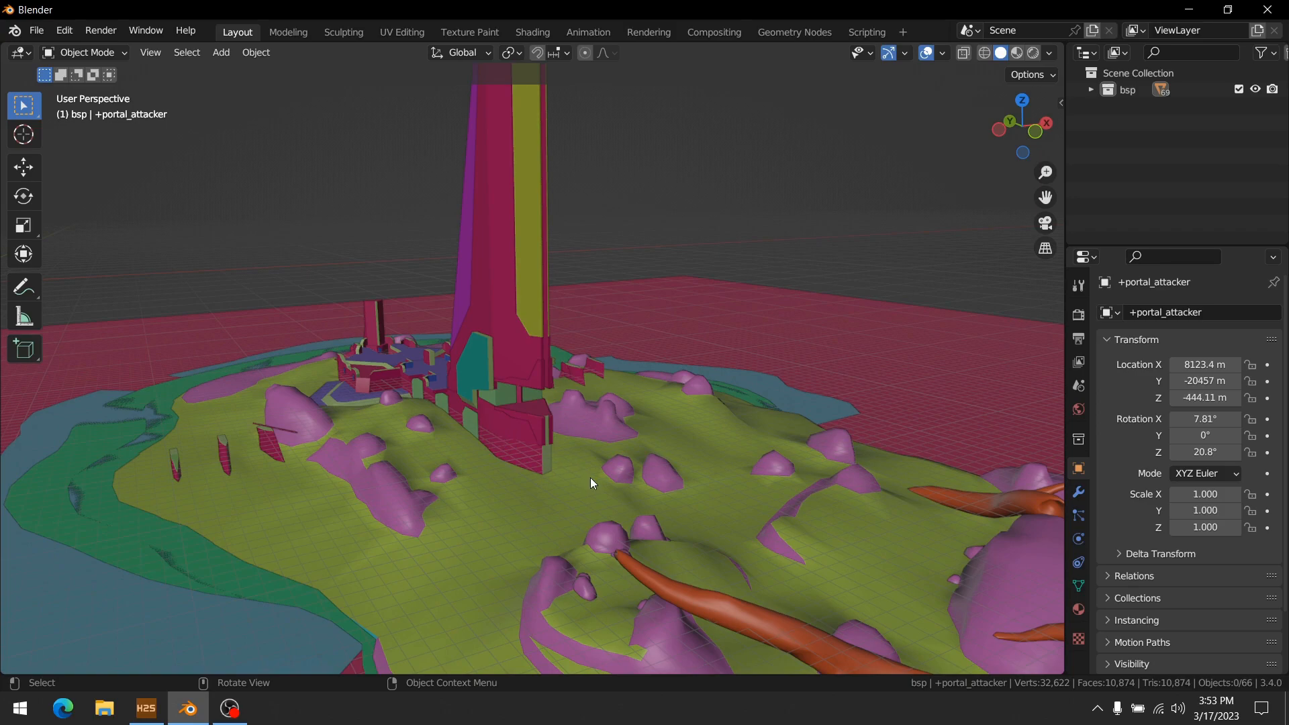
middle_click_drag(648, 453, 686, 485)
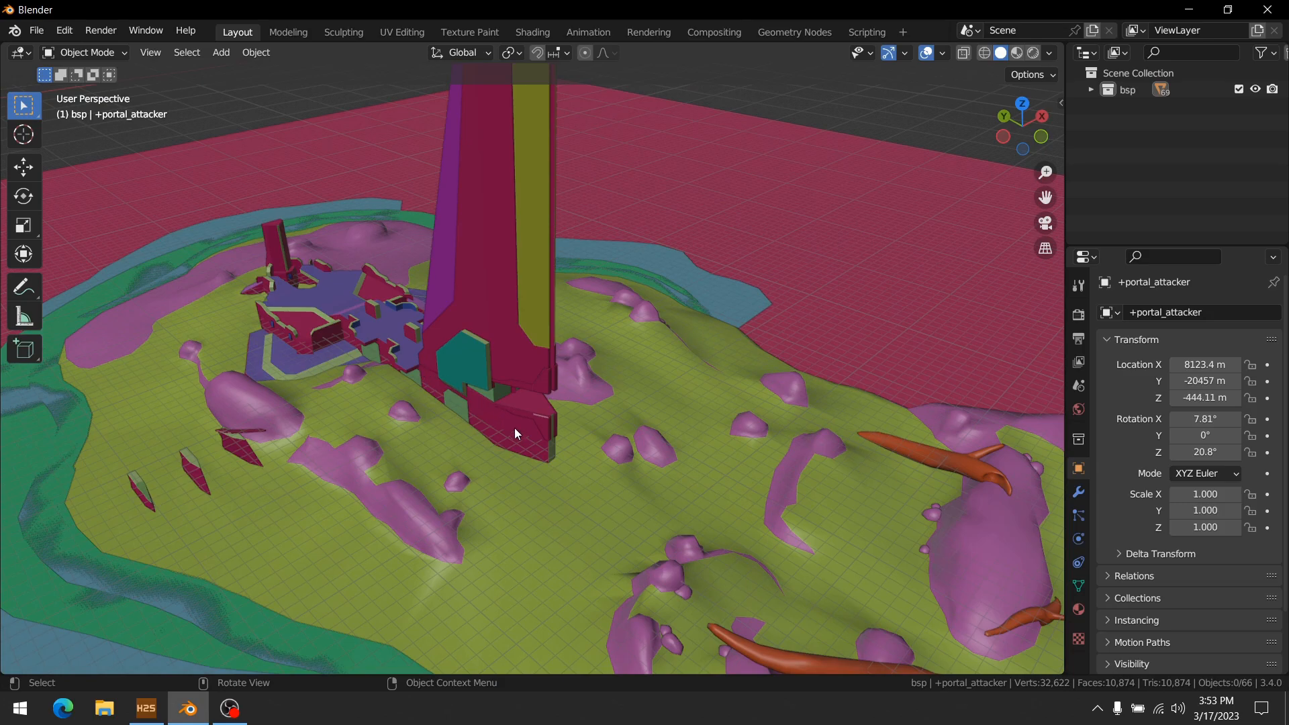
middle_click_drag(698, 493, 644, 478)
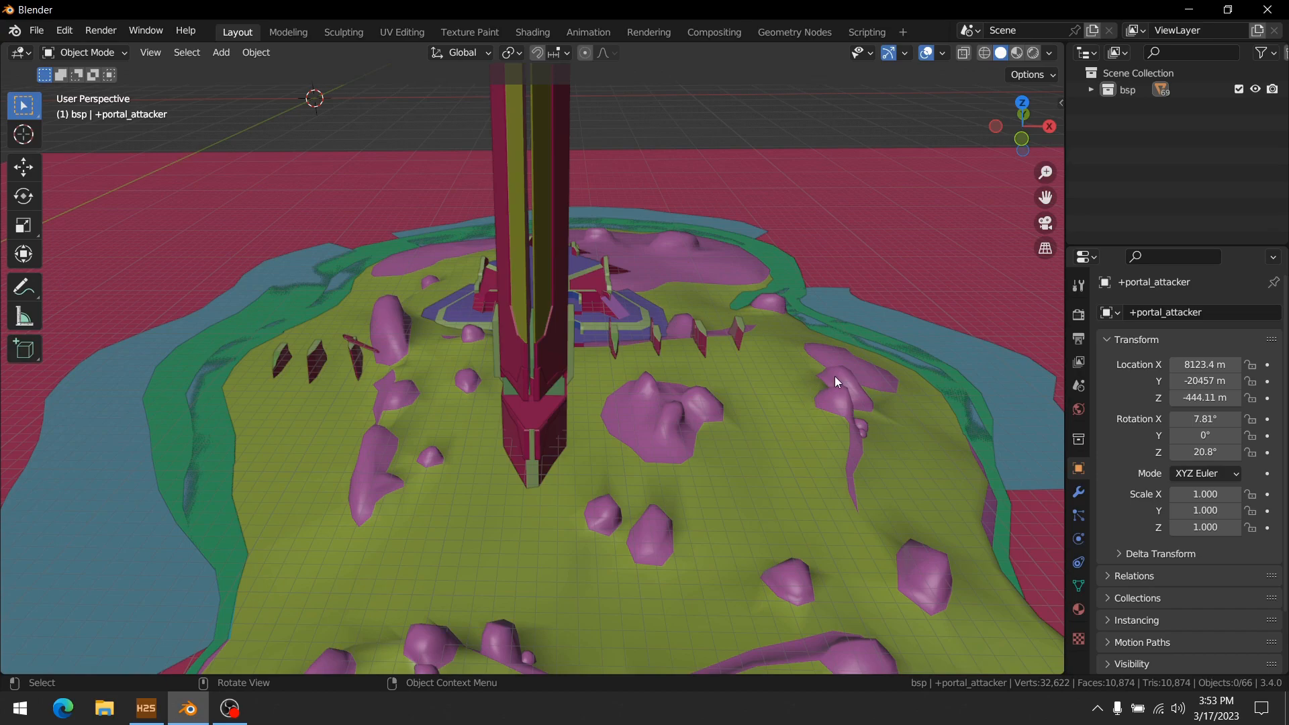
middle_click_drag(657, 345, 364, 308)
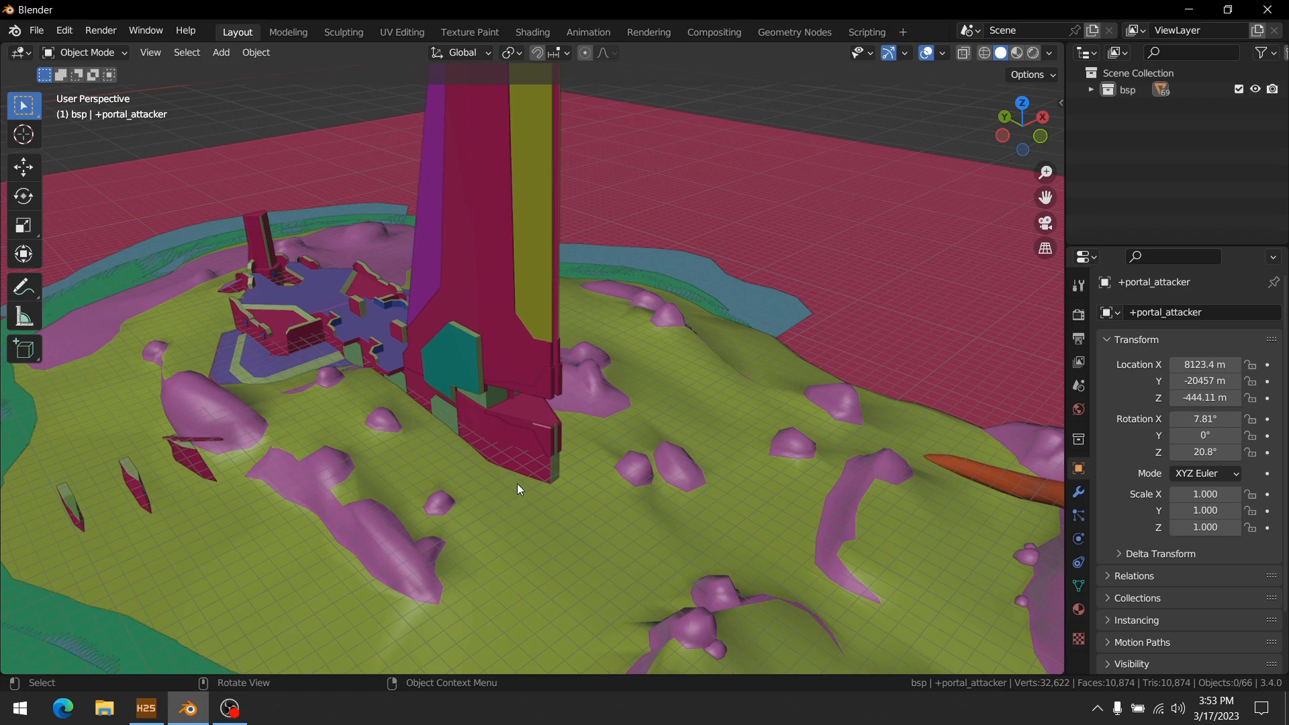
middle_click_drag(734, 508, 763, 455)
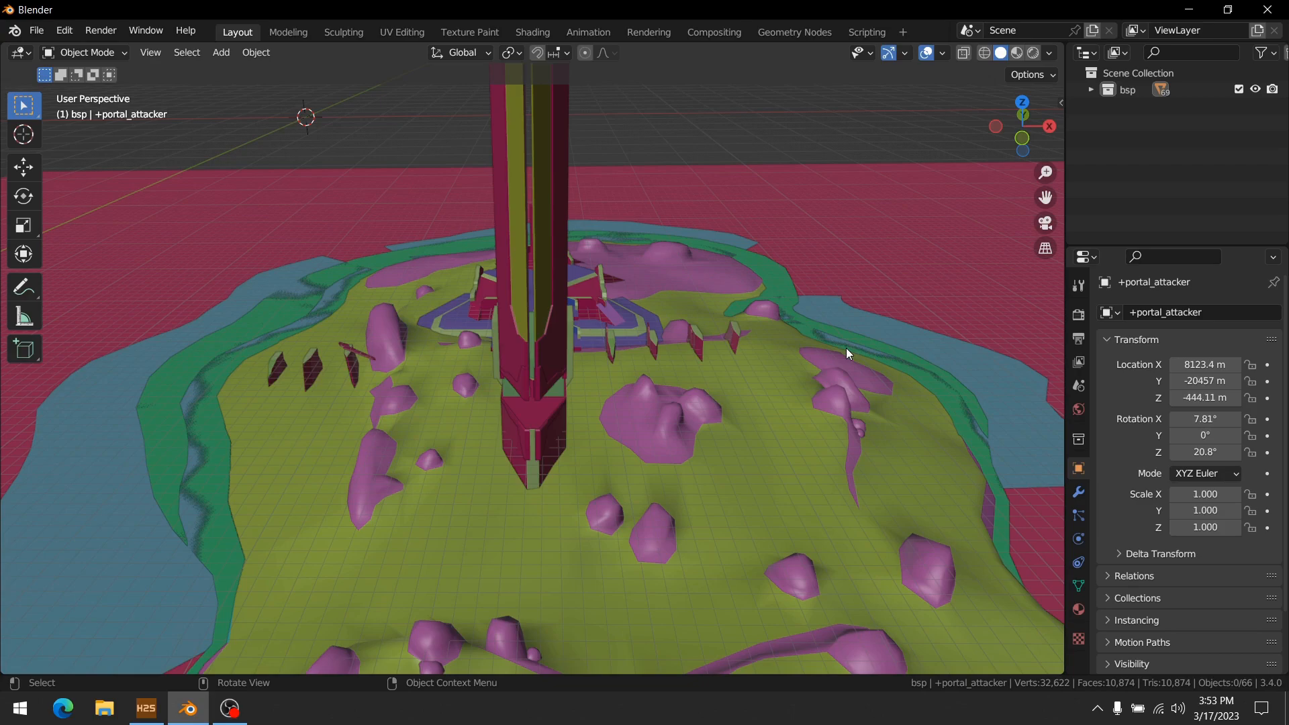
middle_click_drag(817, 365, 696, 443)
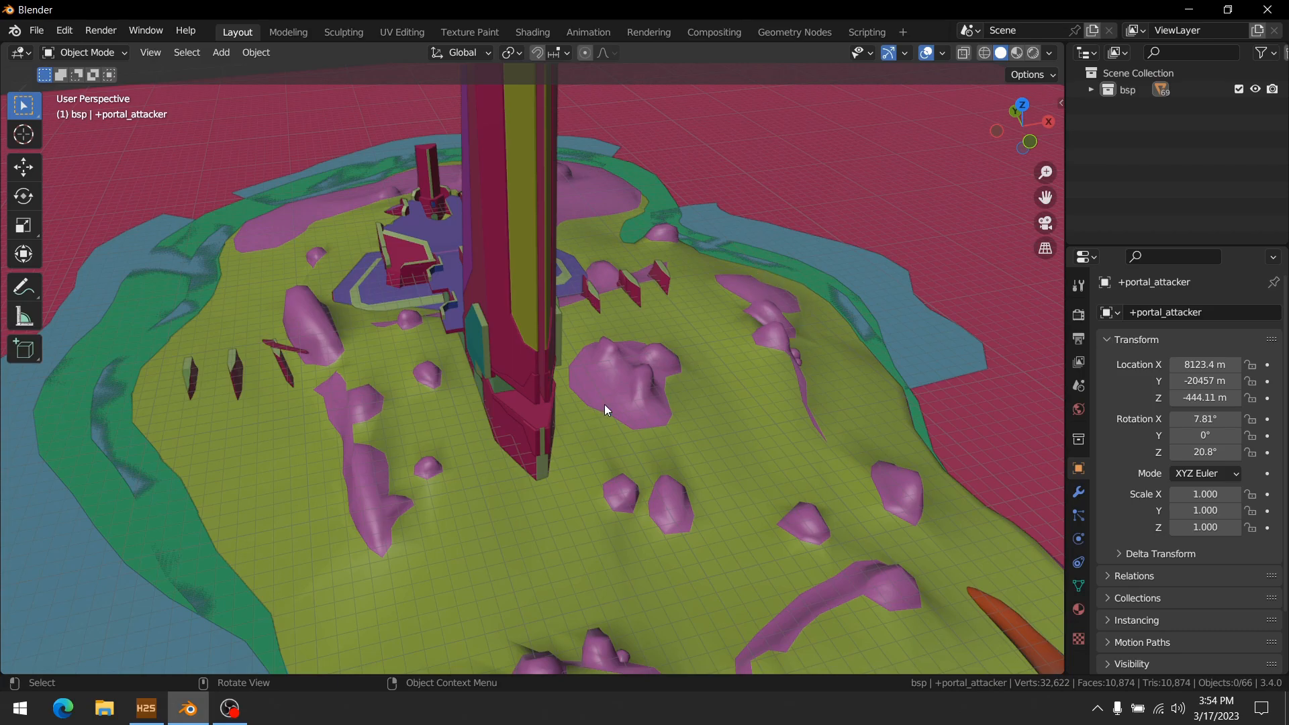
scroll(605, 403, "down", 2)
middle_click_drag(728, 382, 542, 374)
middle_click_drag(558, 452, 404, 655)
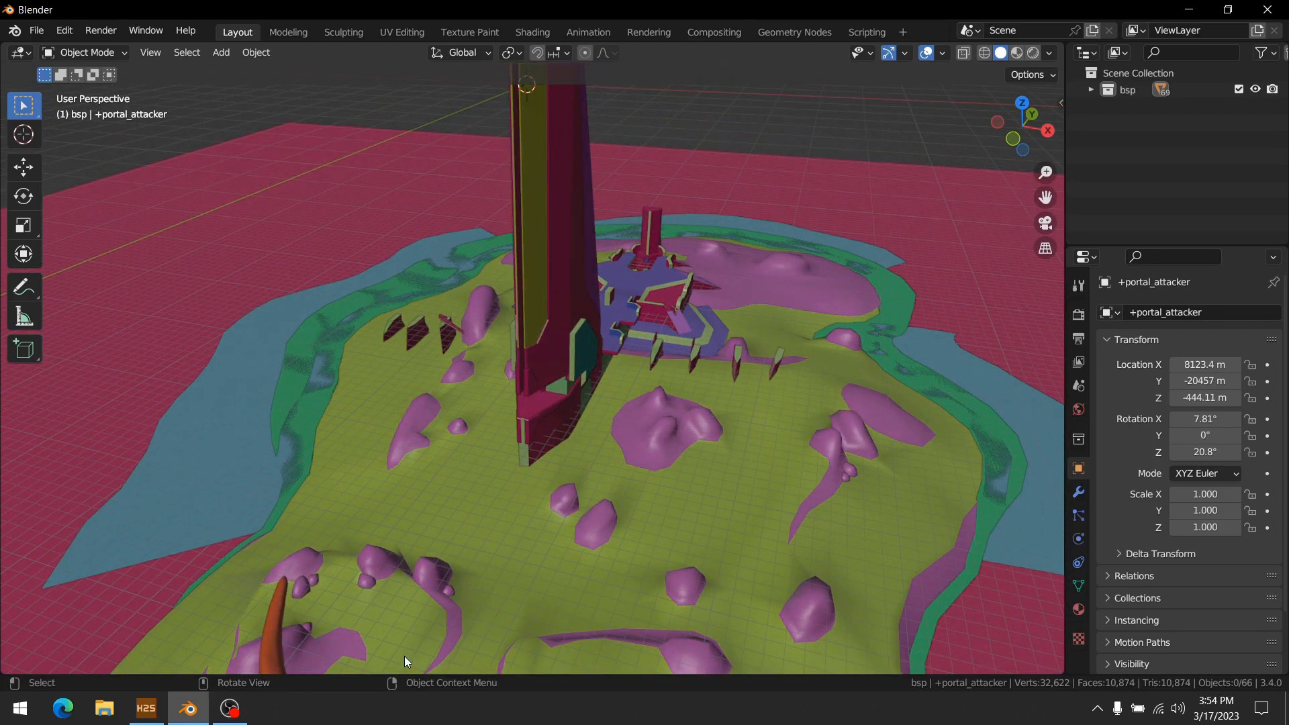
- Switch to H2 Sapien and look over the tower and its surroundings in the dune scenario
left_click(145, 710)
middle_click_drag(403, 250, 468, 317)
key("a")
key("w")
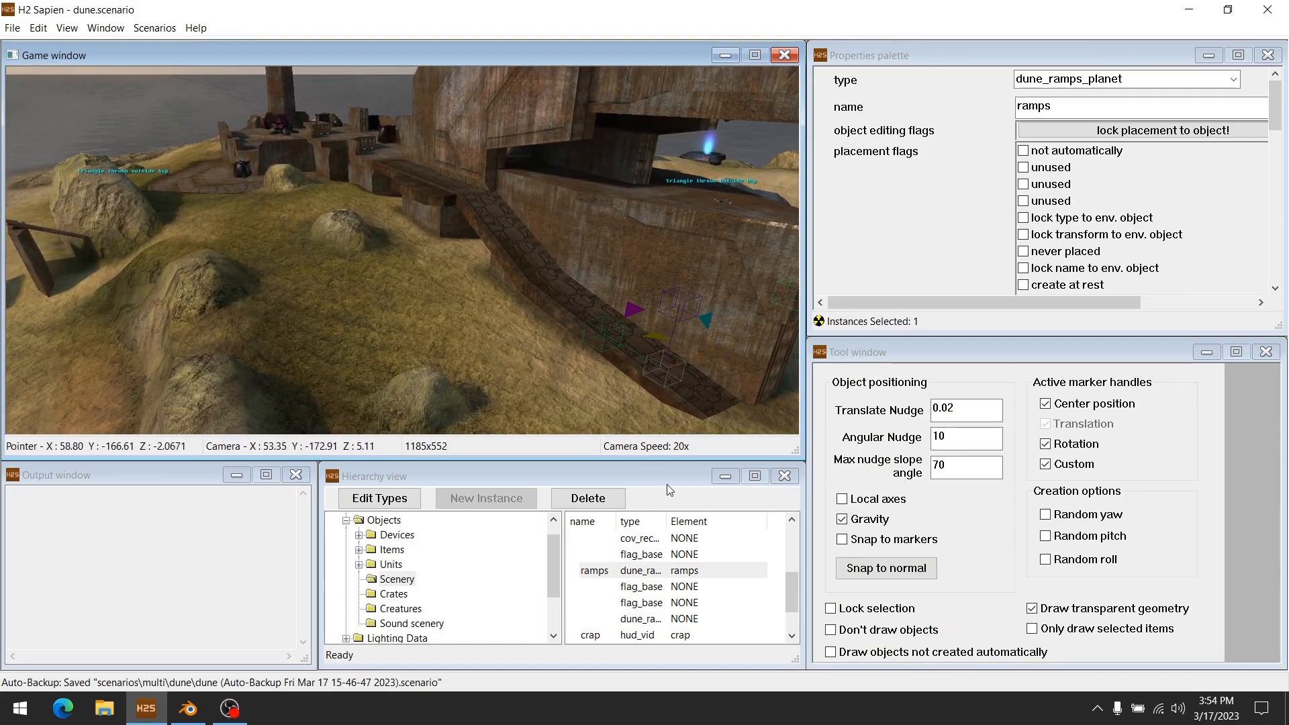
key("d")
middle_click_drag(672, 356, 396, 376)
- Collapse the scenario hierarchy to its Mission root and view the tower's base from the front
left_click(346, 521)
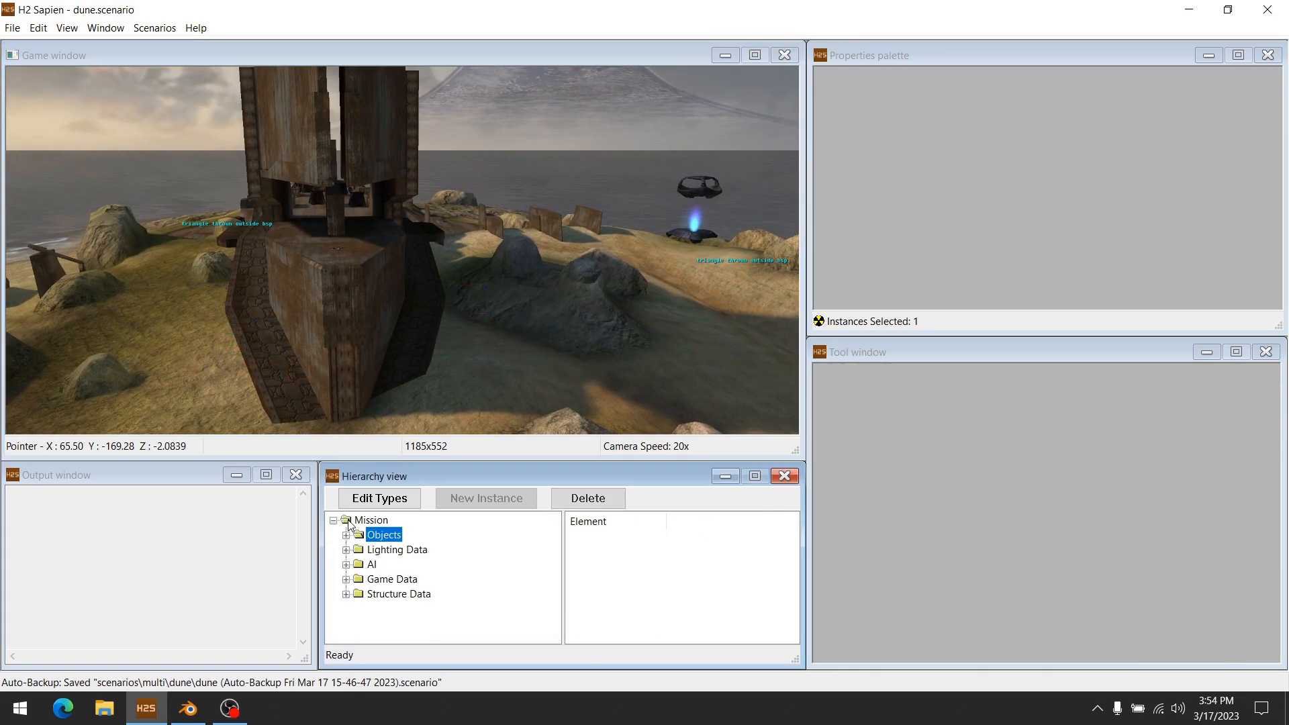
left_click(334, 521)
mouse_move(453, 325)
middle_mouse_down()
mouse_move(373, 382)
mouse_move(362, 349)
mouse_move(346, 346)
mouse_move(453, 324)
middle_mouse_up()
key("a")
middle_click_drag(644, 347, 562, 374)
key("d")
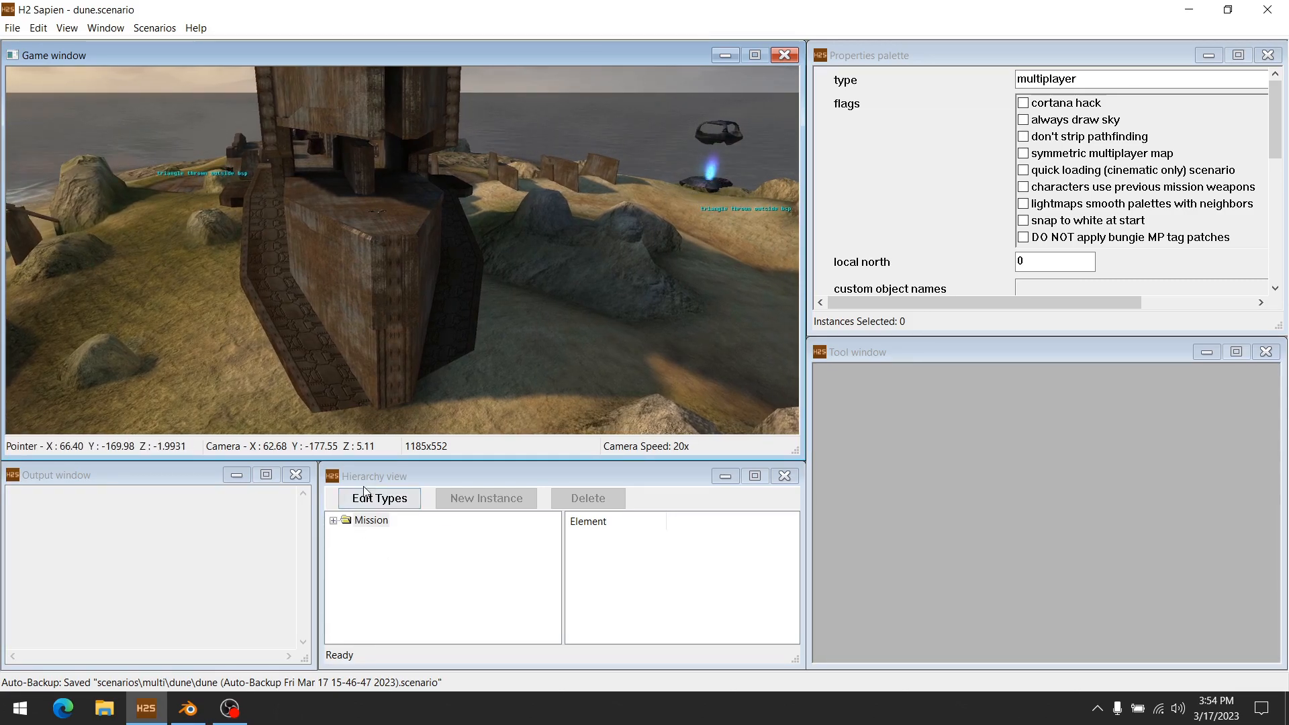
- Expand the Mission's Objects, list the Scenery instances and select the cov_recharge_station instance
left_click(345, 522)
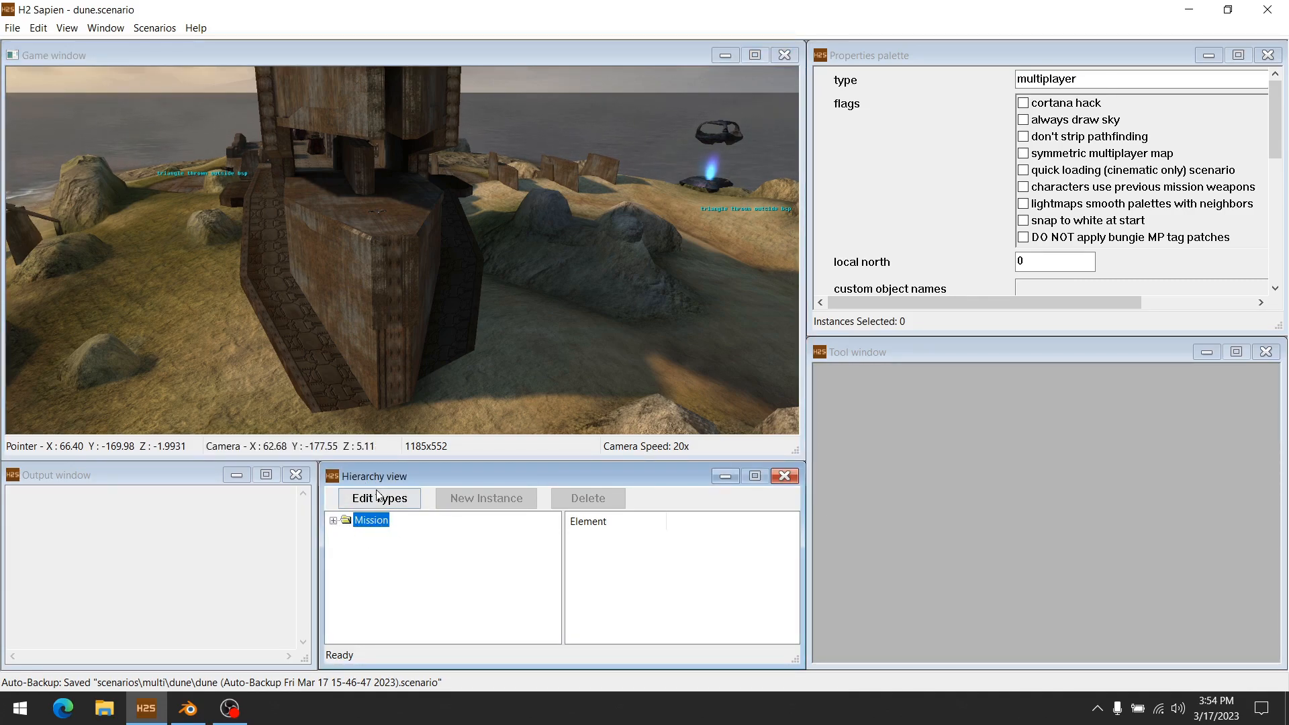
left_click(334, 522)
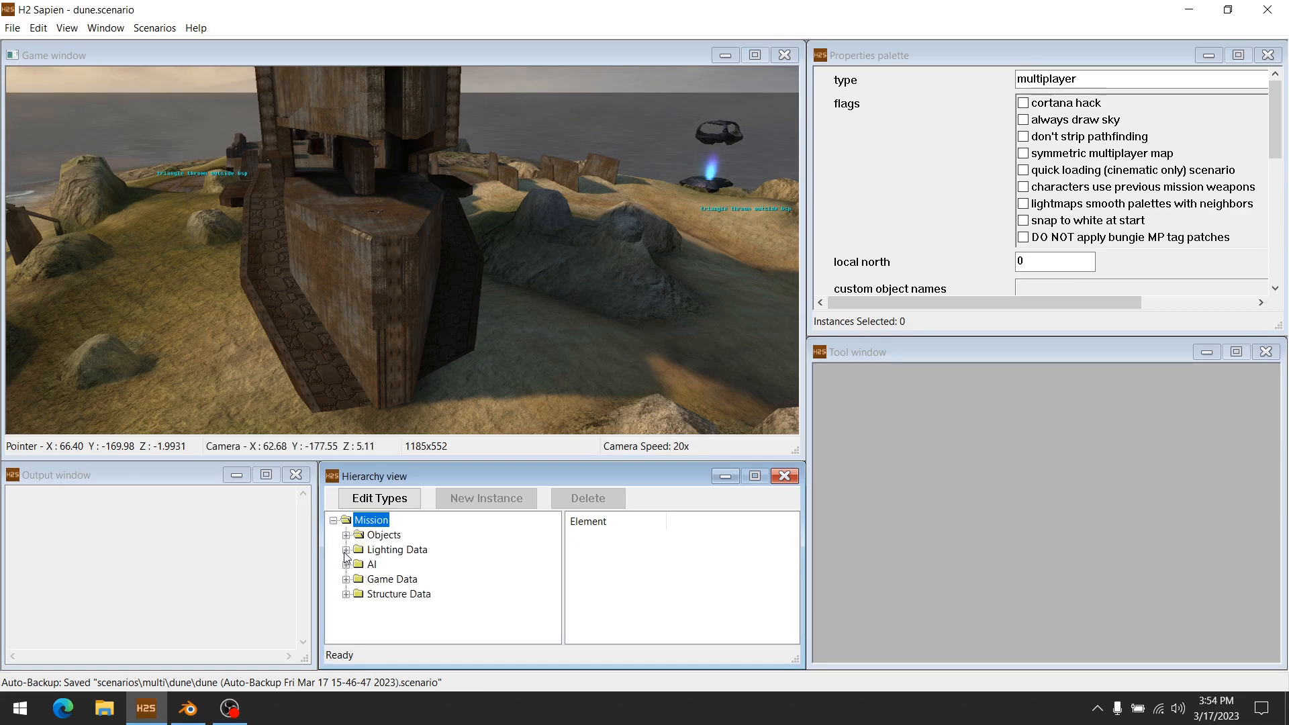
left_click(347, 535)
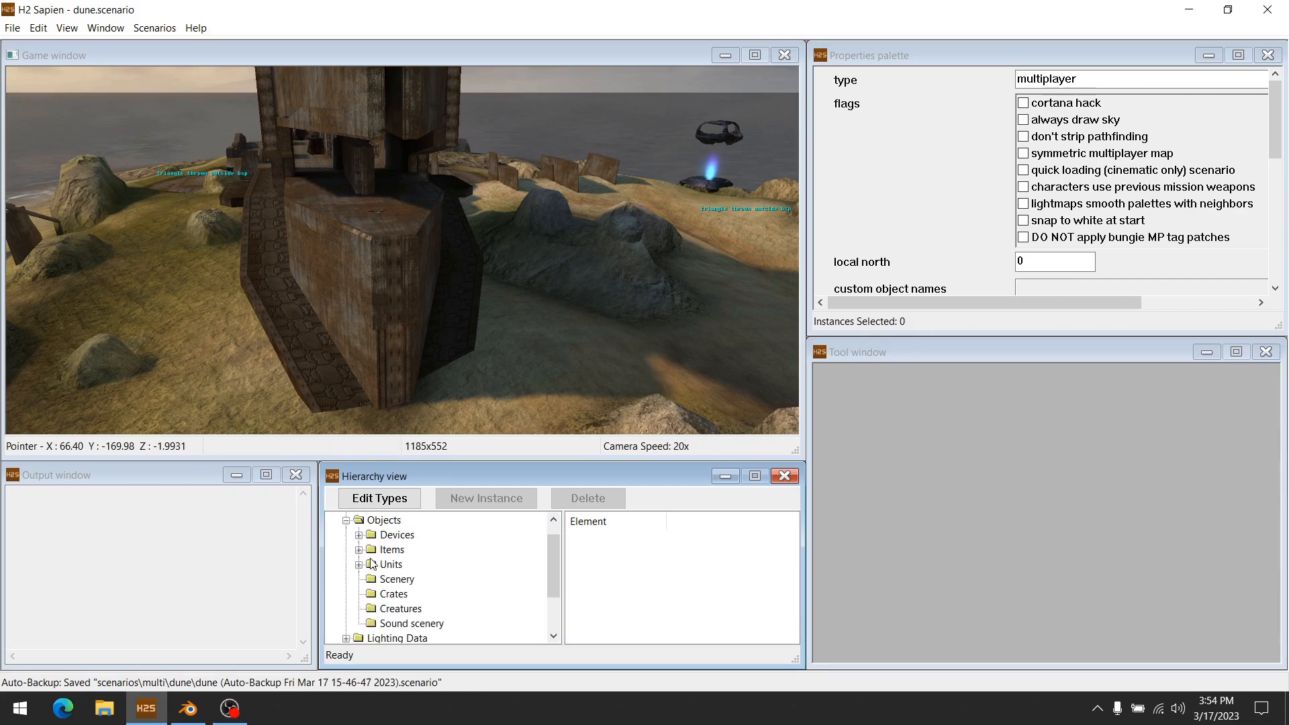
left_click(385, 585)
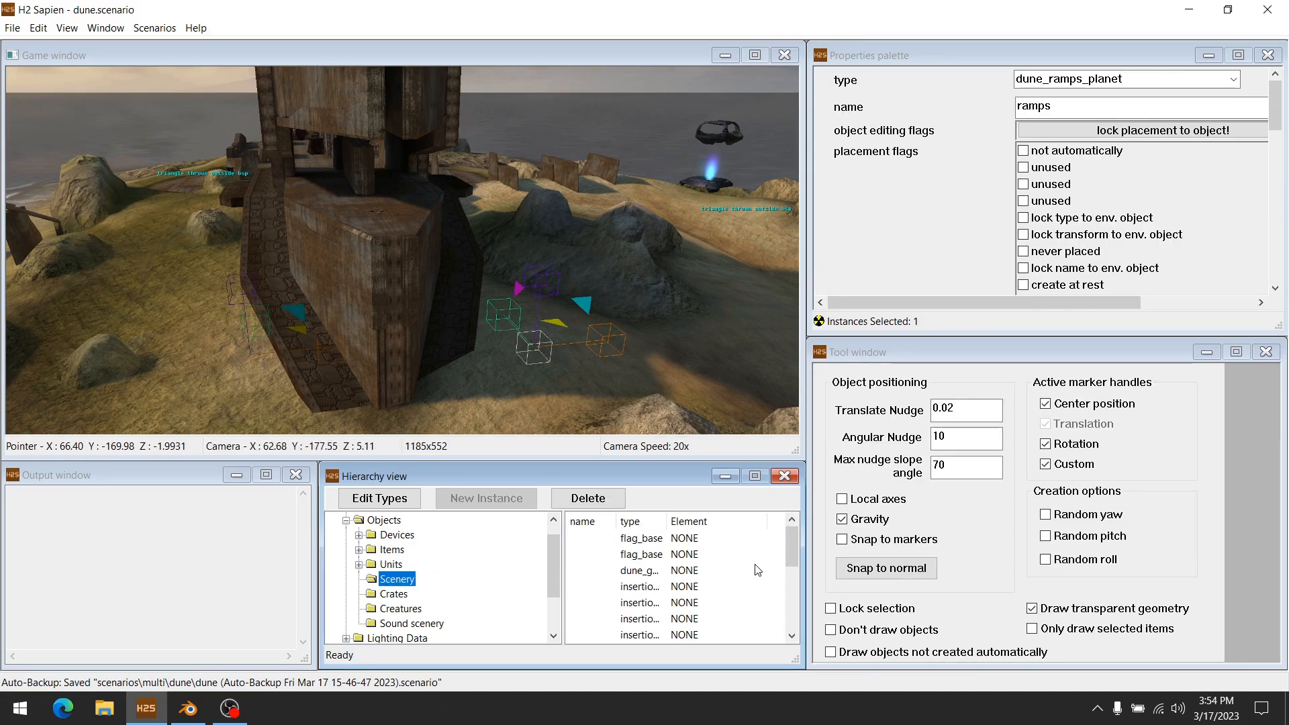
left_click_drag(791, 547, 789, 573)
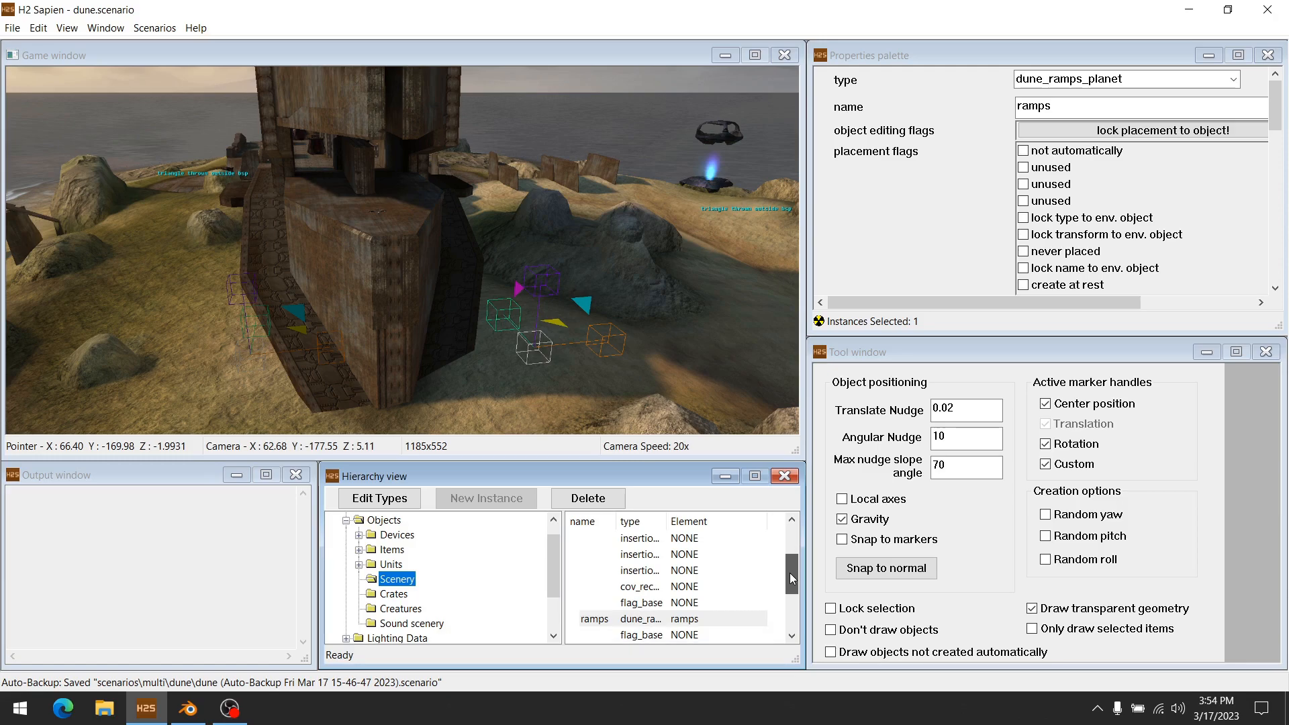
left_click(642, 587)
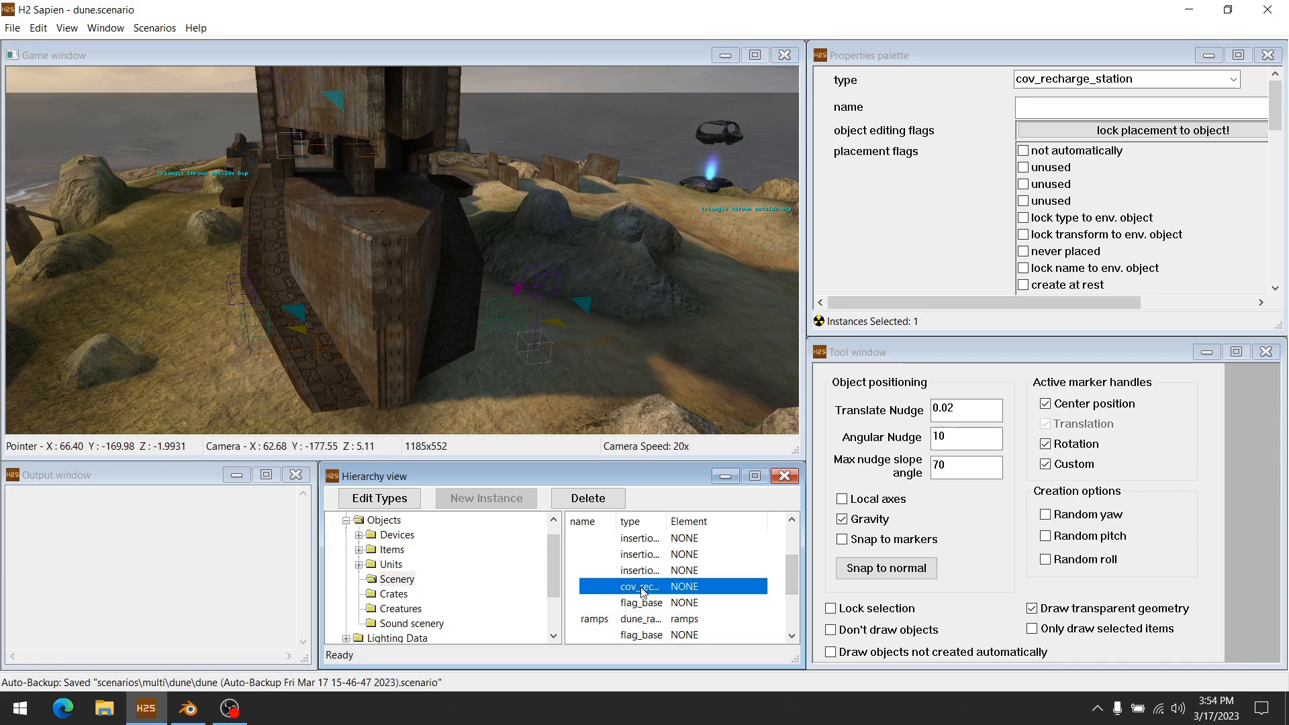
- Inspect where the selected recharge station sits among the base structures
mouse_move(325, 303)
middle_mouse_down()
mouse_move(363, 285)
mouse_move(328, 280)
middle_mouse_up()
key("a")
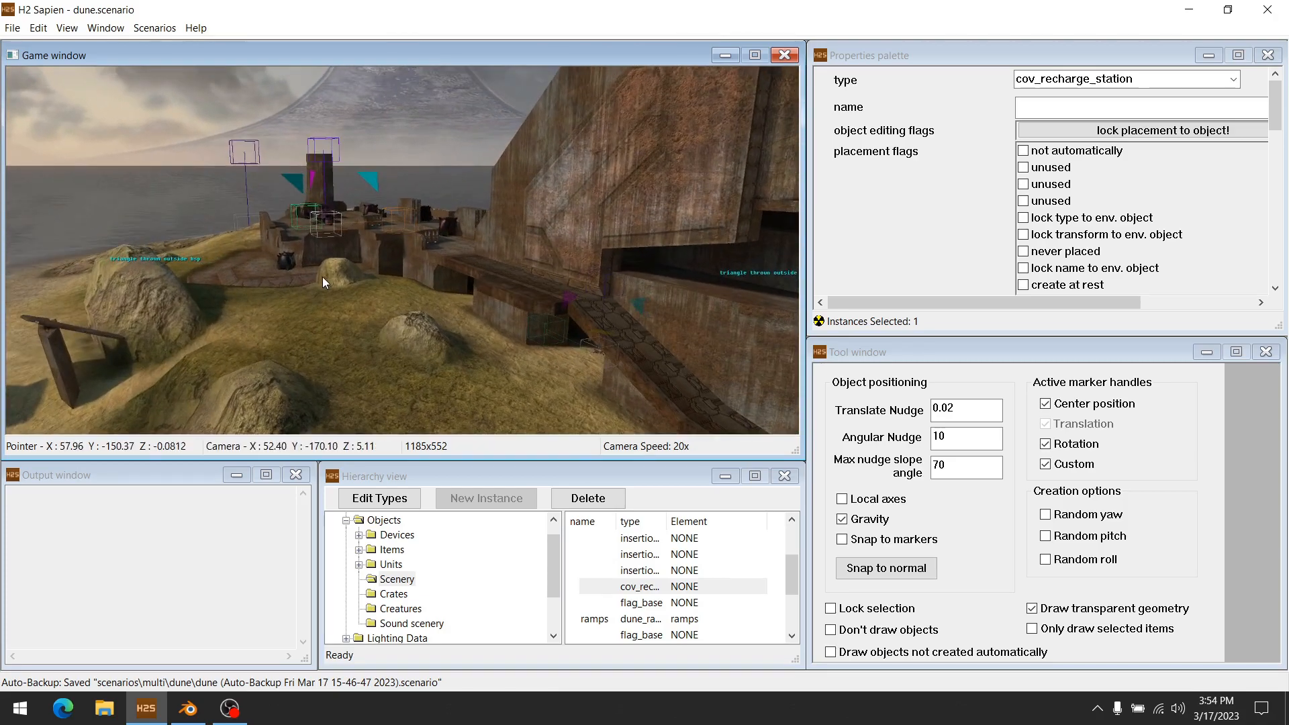
middle_click_drag(444, 322, 467, 339)
key("d")
key("s")
key("d")
- Select the scenery instance named ramps, look around the tower and planet backdrop, and clear the selection
scroll(638, 613, "down", 1)
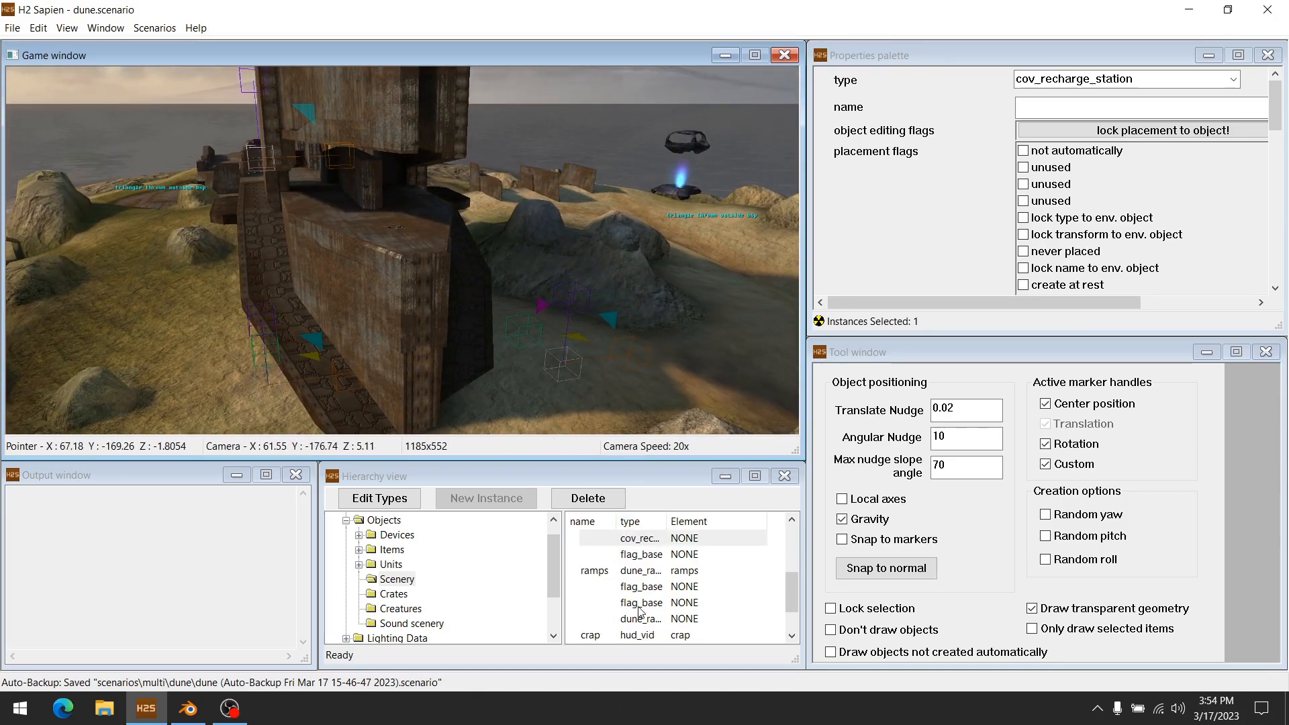
left_click(641, 571)
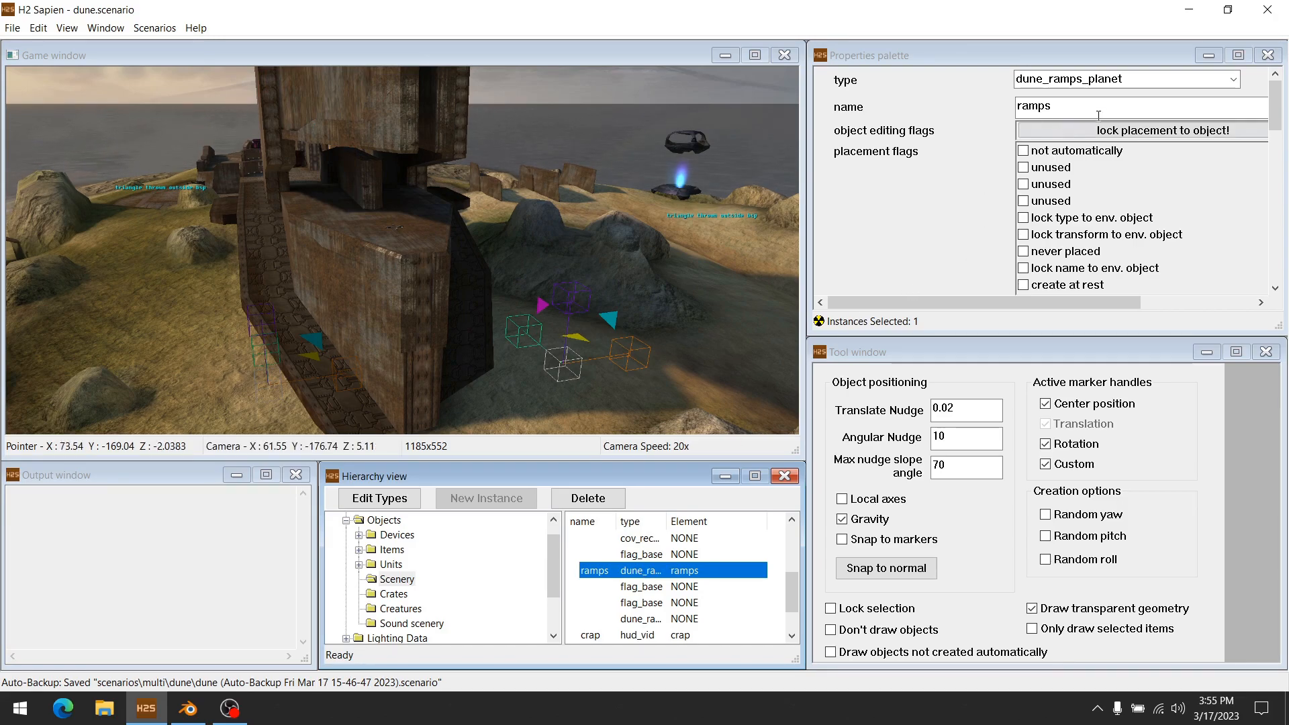
middle_click_drag(537, 310, 641, 279)
key("d")
key("a")
key("d")
key("a")
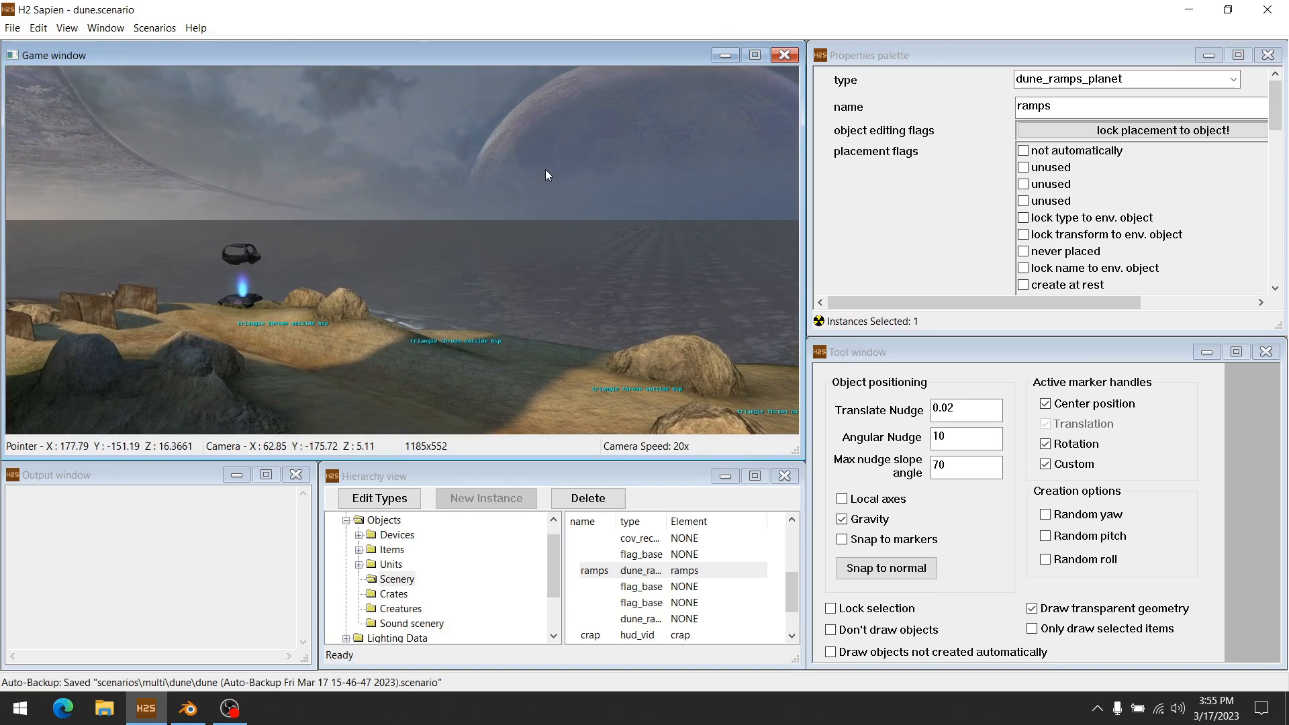
left_click(567, 252)
middle_click_drag(562, 256, 598, 239)
mouse_move(551, 247)
left_mouse_down()
mouse_move(518, 235)
mouse_move(563, 266)
left_mouse_up()
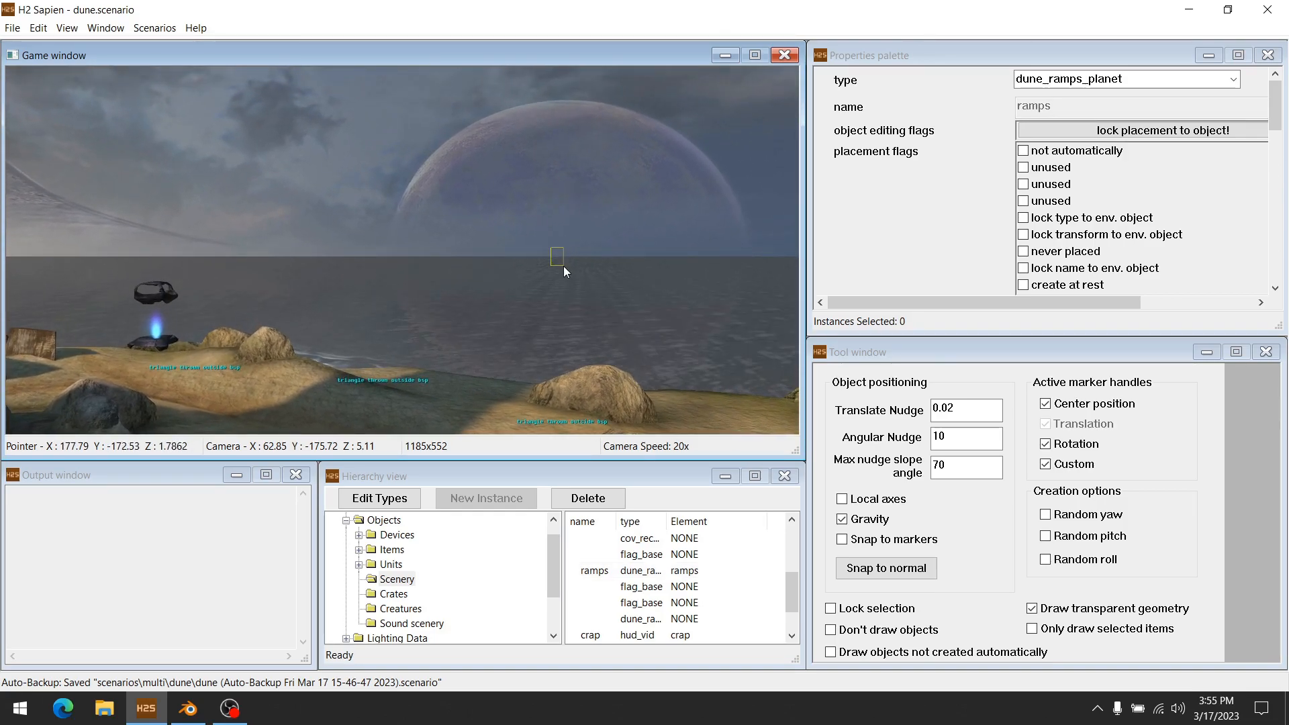
- Select the dune_ramps_island scenery instance and inspect its placement beside the tower's base
middle_click_drag(341, 383, 202, 402)
scroll(653, 587, "down", 1)
left_click(647, 574)
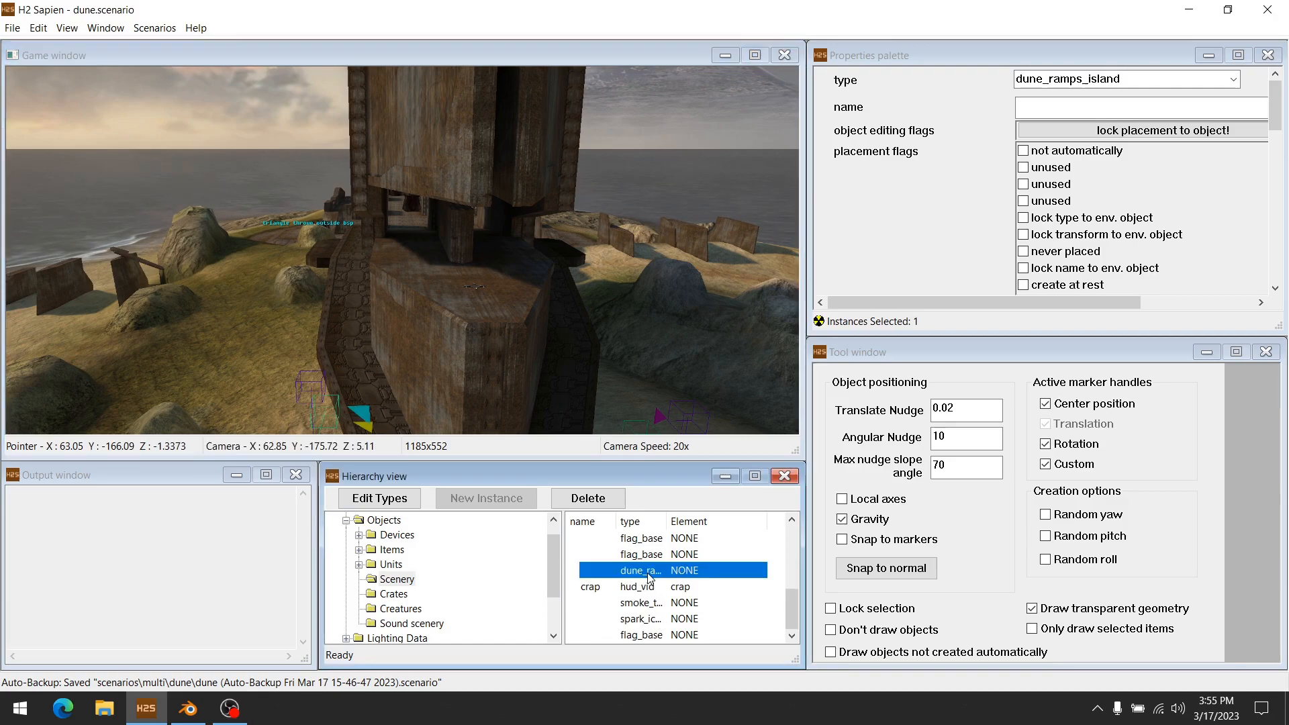
mouse_move(533, 309)
middle_mouse_down()
mouse_move(478, 331)
mouse_move(479, 345)
mouse_move(539, 300)
middle_mouse_up()
middle_click_drag(462, 232, 422, 325)
scroll(684, 619, "up", 1)
scroll(684, 619, "up", 1)
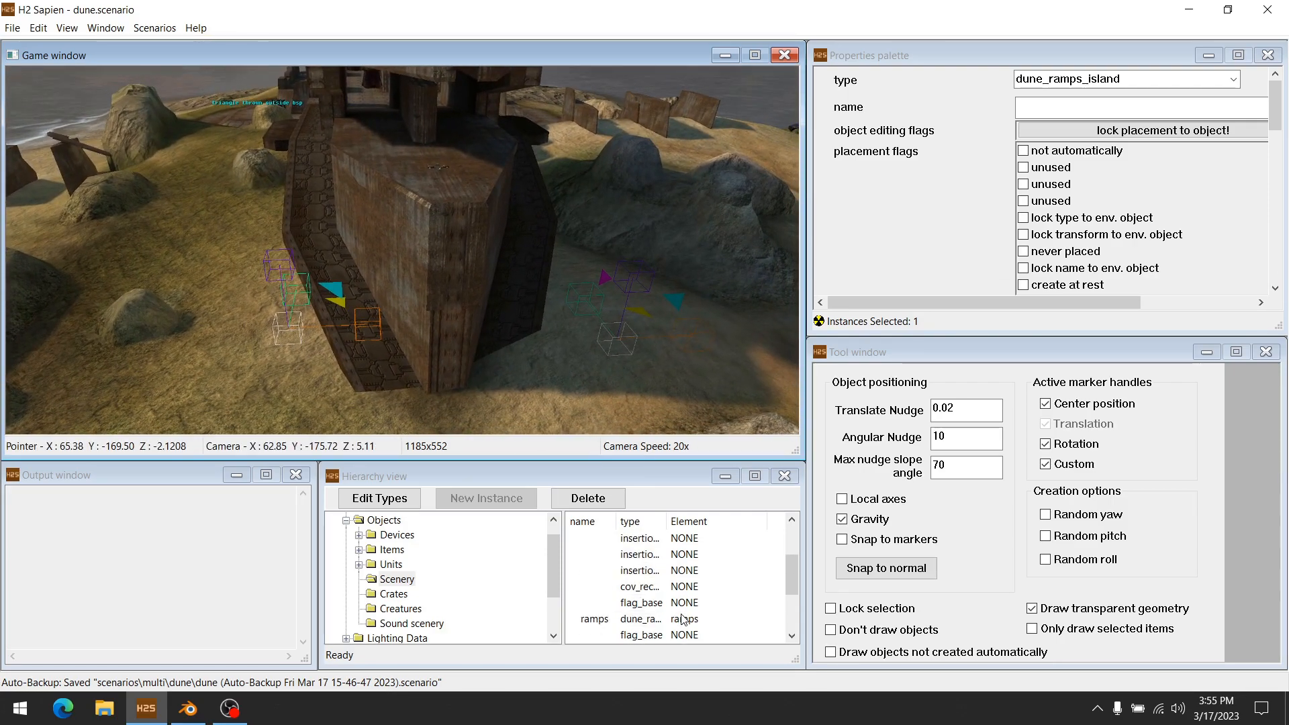
middle_click_drag(578, 312, 629, 288)
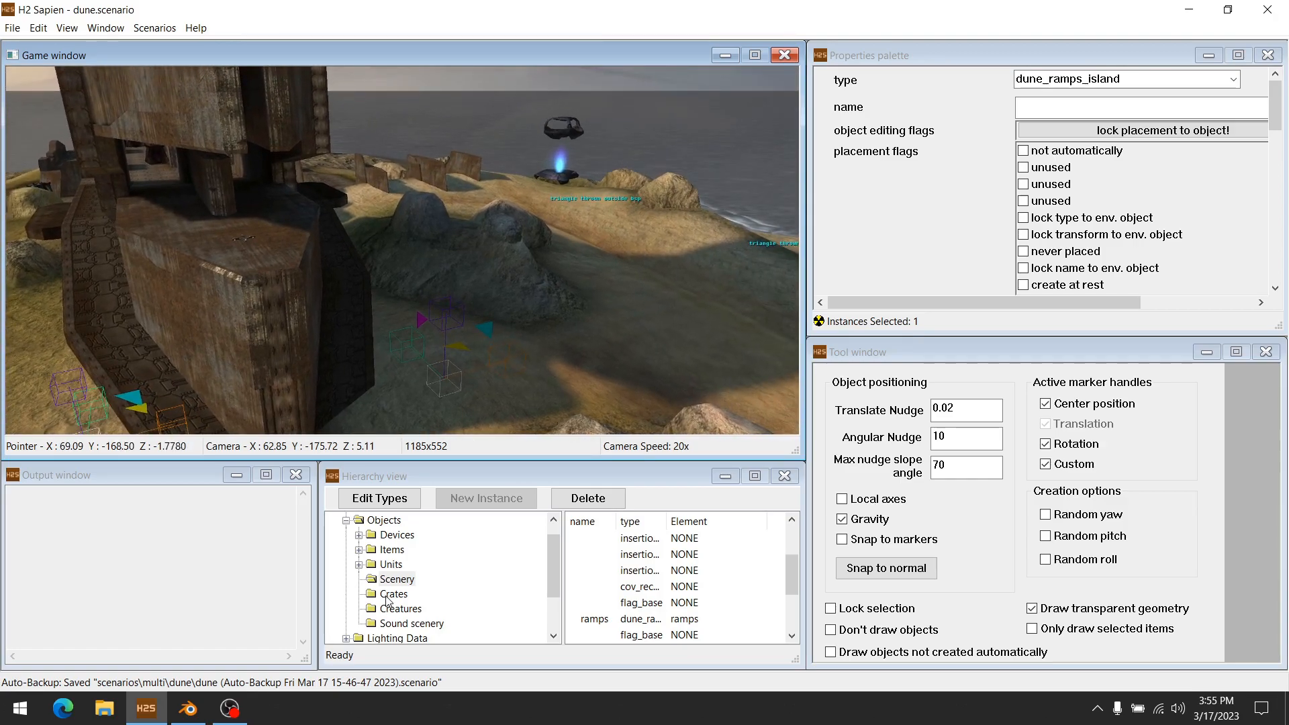
- List the Crates instances and select a crate_space, followed by a deployable_shield_corner_2 instance
left_click(393, 594)
scroll(634, 564, "down", 2)
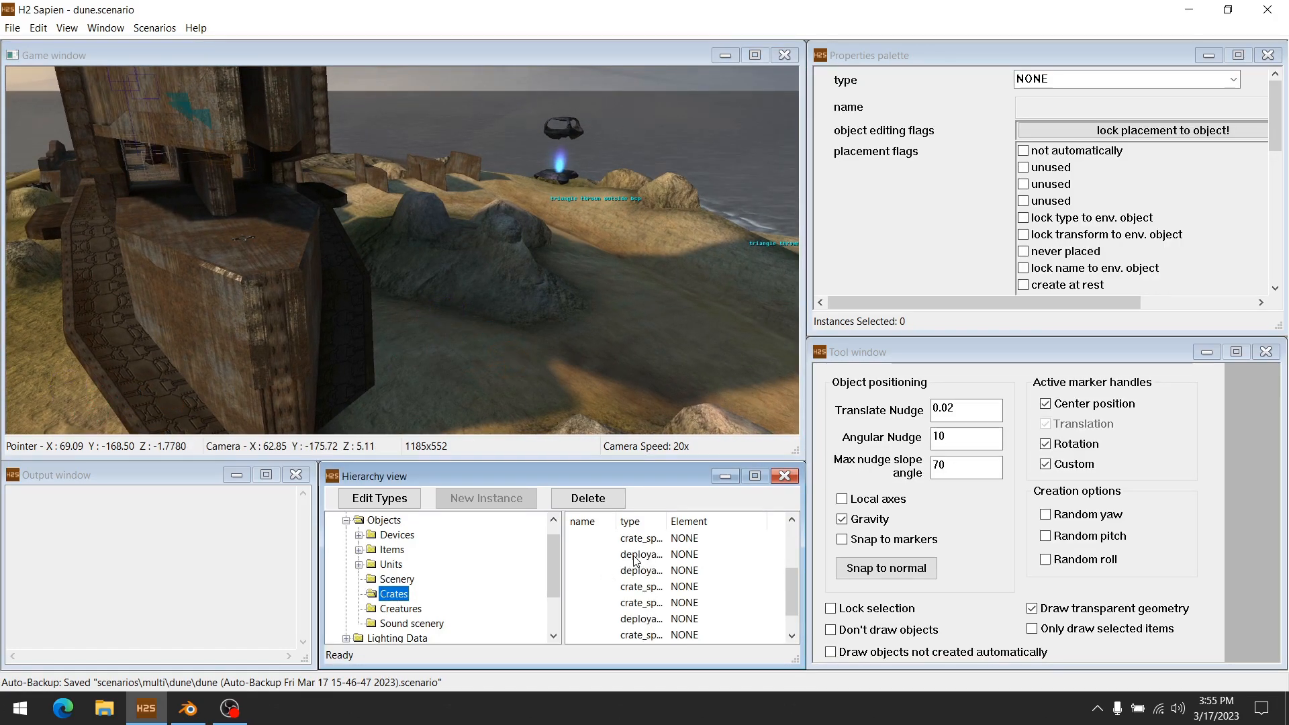
scroll(645, 584, "down", 1)
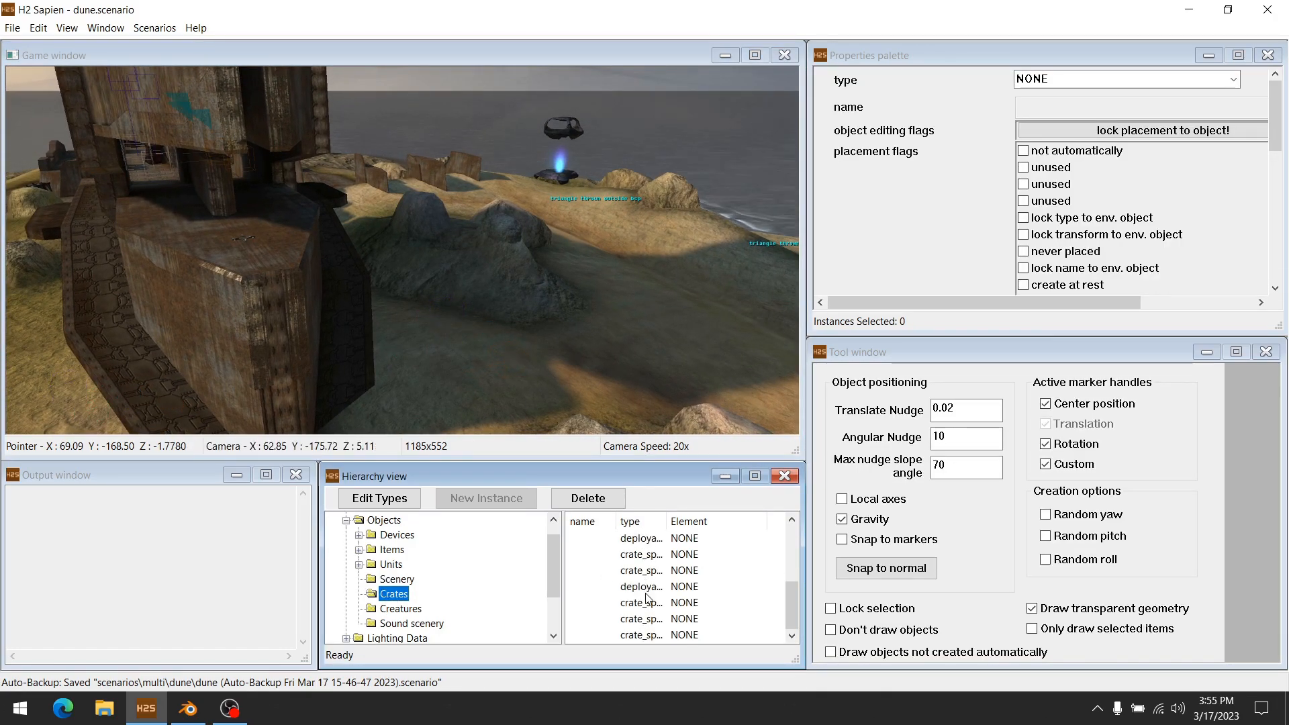
left_click(645, 572)
scroll(644, 576, "up", 3)
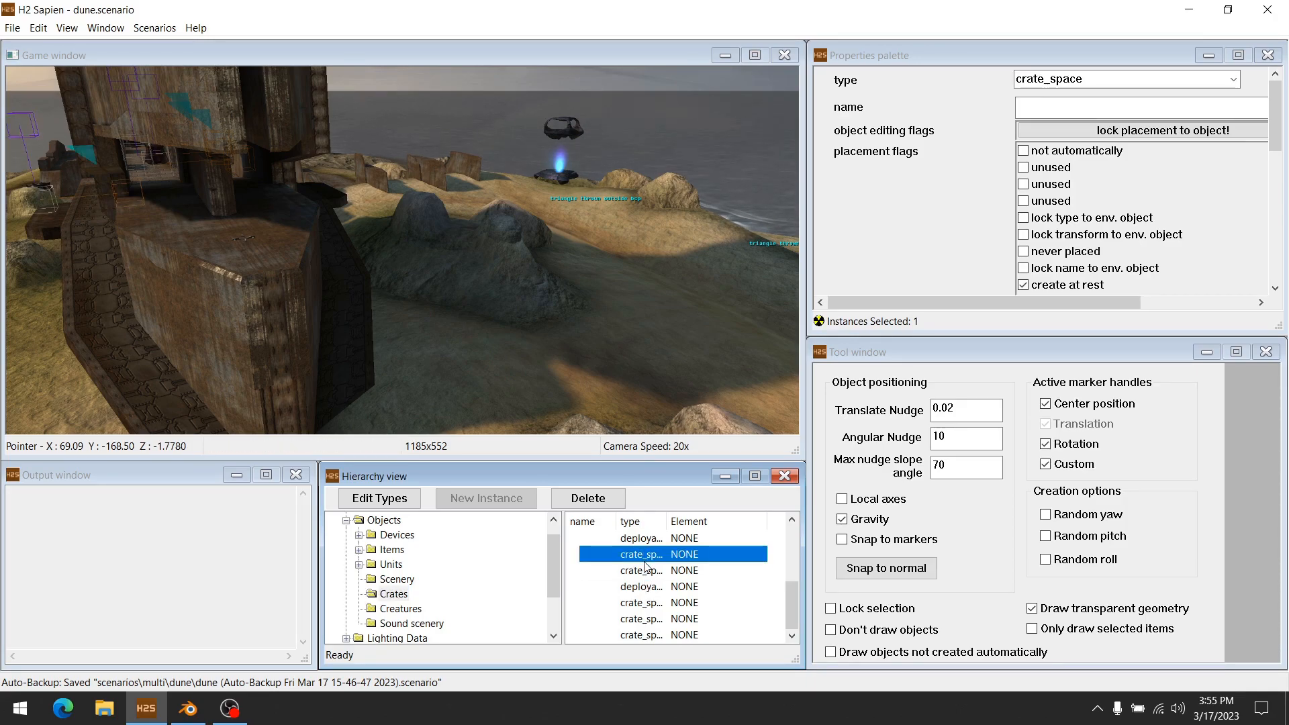
left_click(642, 572)
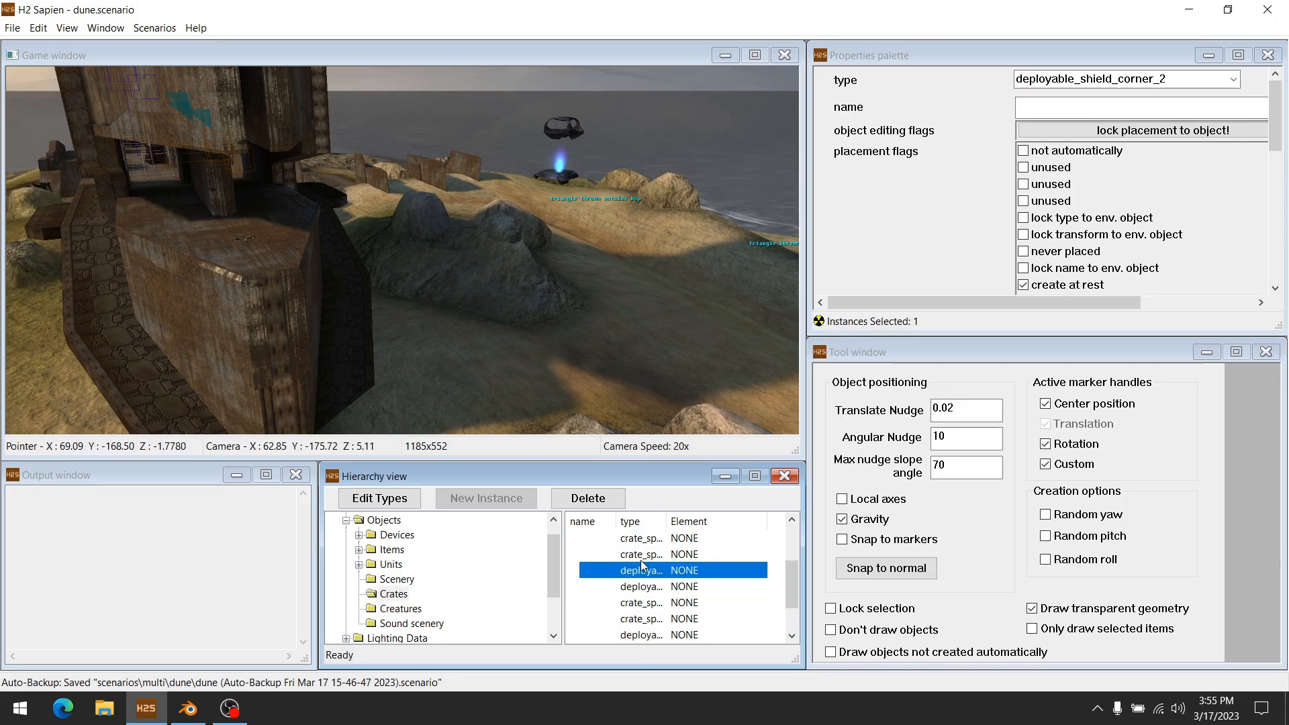
- Focus the camera on the first crate_space instance and survey the crates placed around the base
scroll(643, 567, "up", 5)
double_click(645, 540)
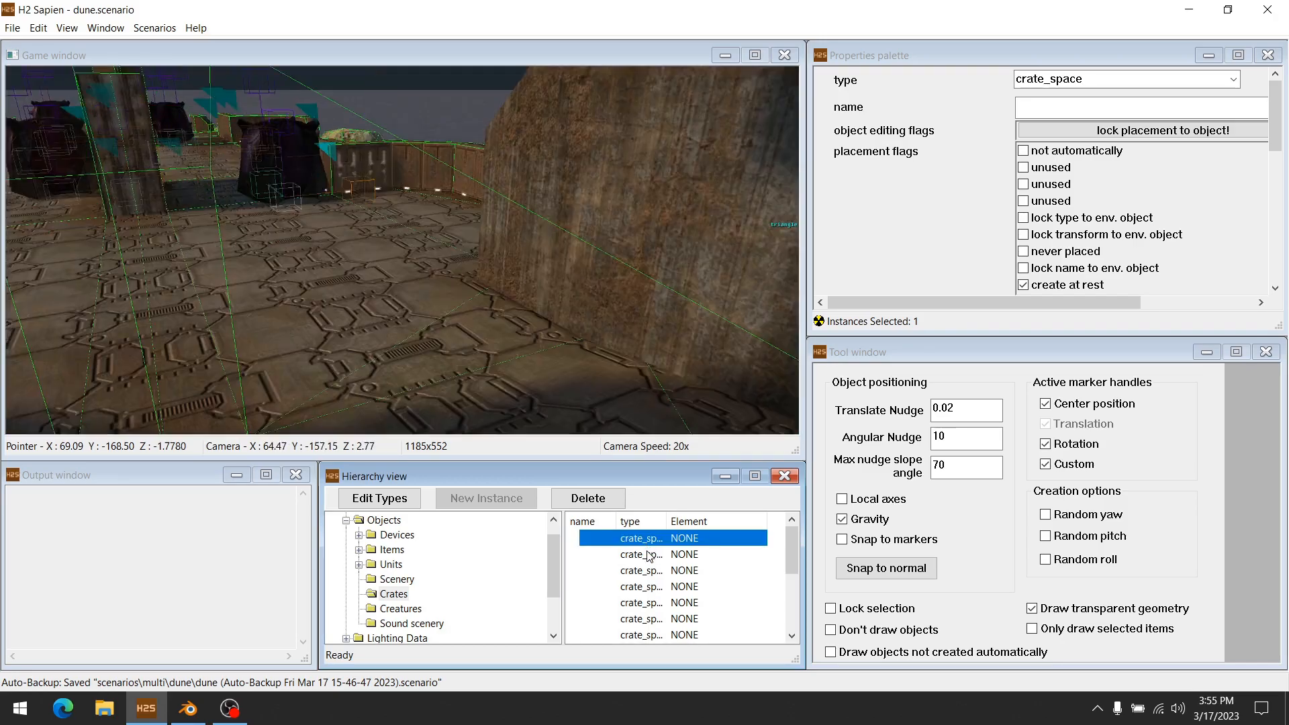
key("r")
key("s")
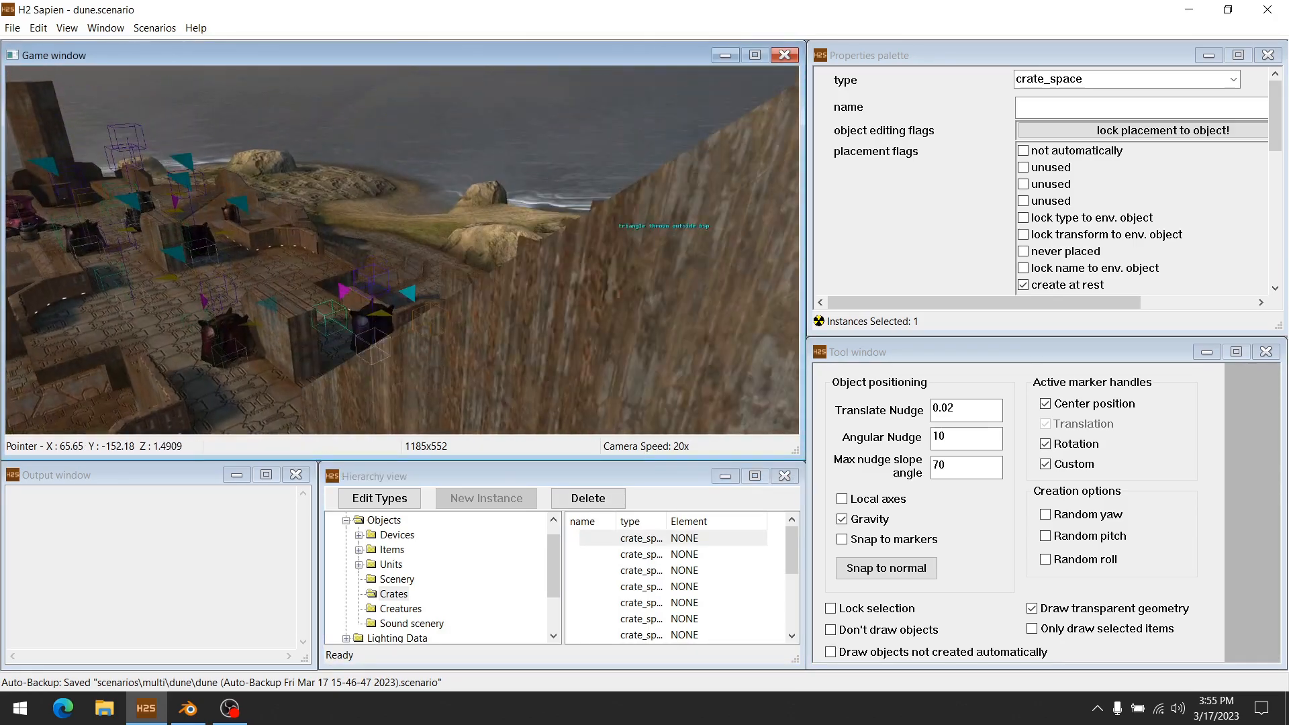
key("a")
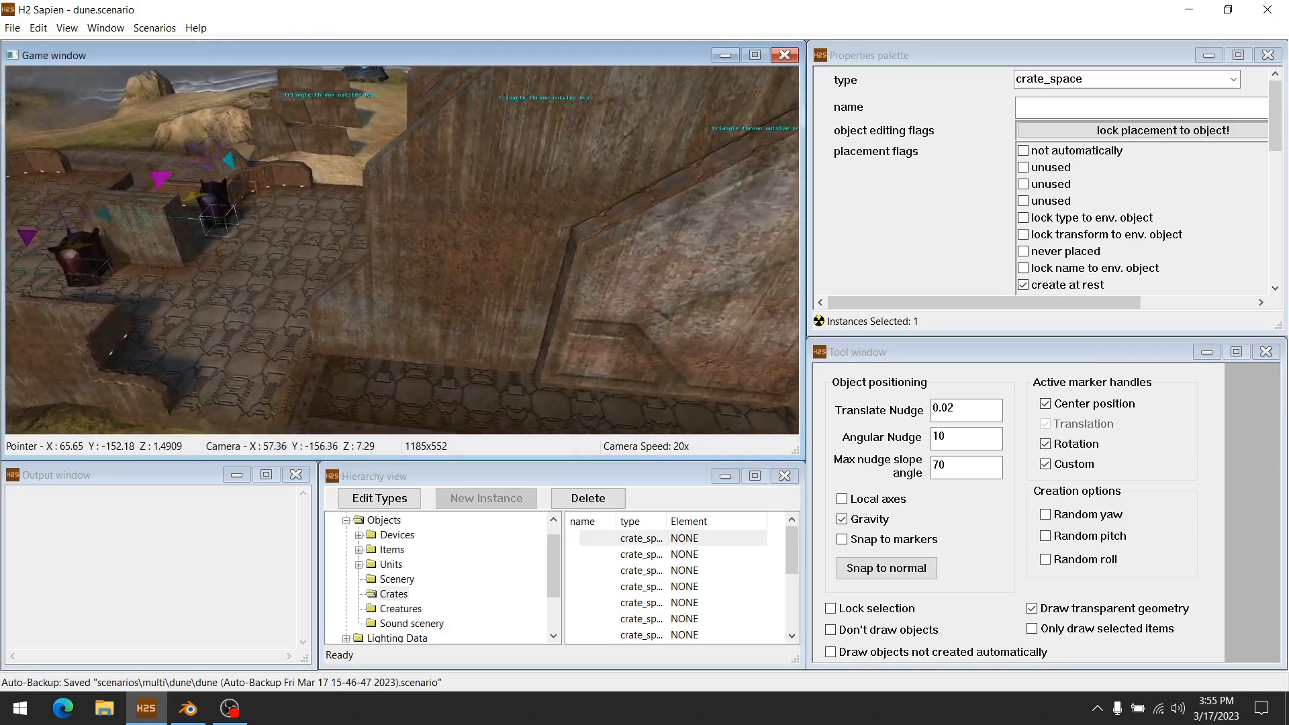
- List the Scenery instances and fly around the tower's ramp toward the floating pod on the beach
key("d")
key("d")
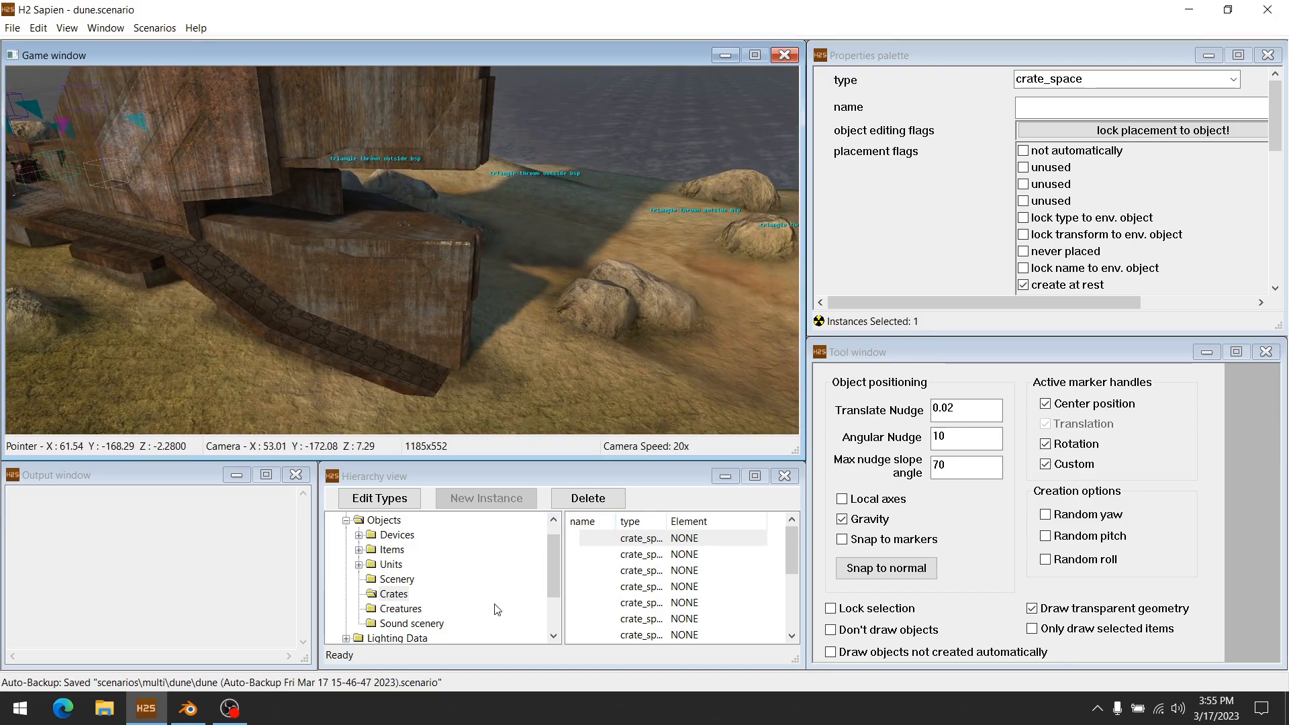
left_click(399, 580)
middle_click_drag(469, 372, 457, 344)
key("d")
key("w")
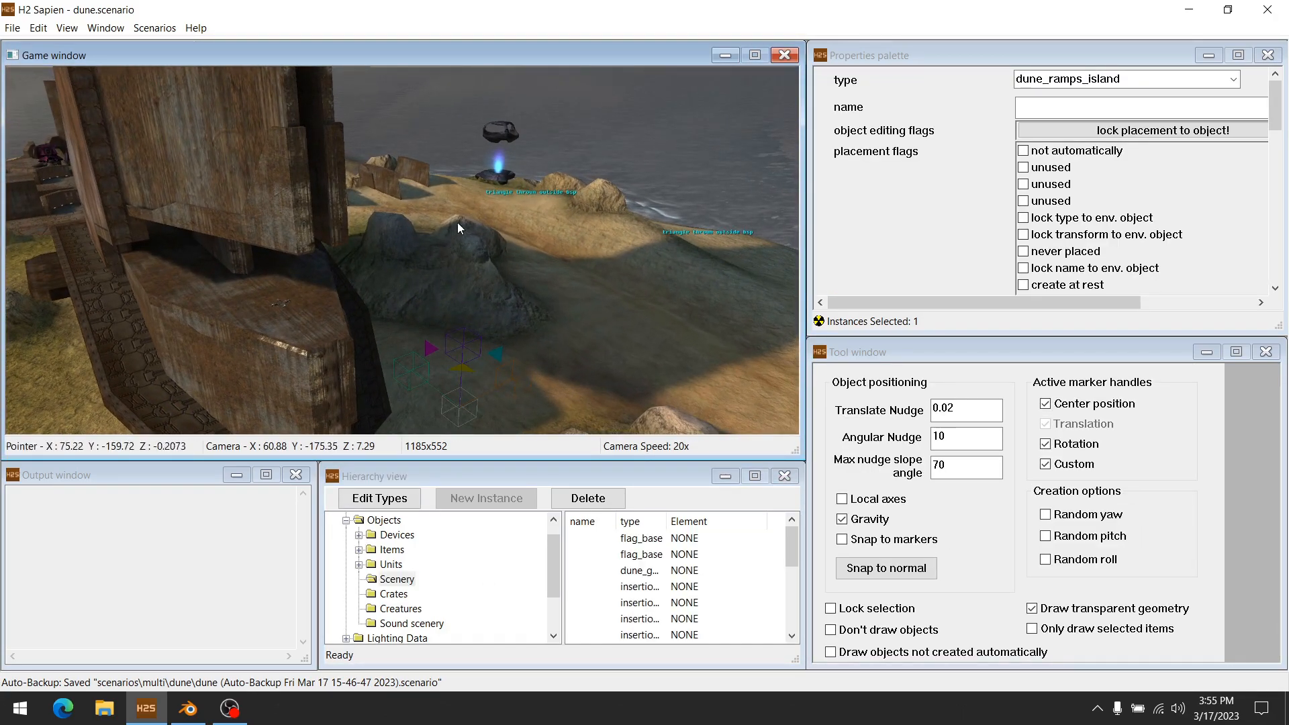
- List the Machines instances under Devices and bring the floating watchtower pod into close view
left_click(359, 535)
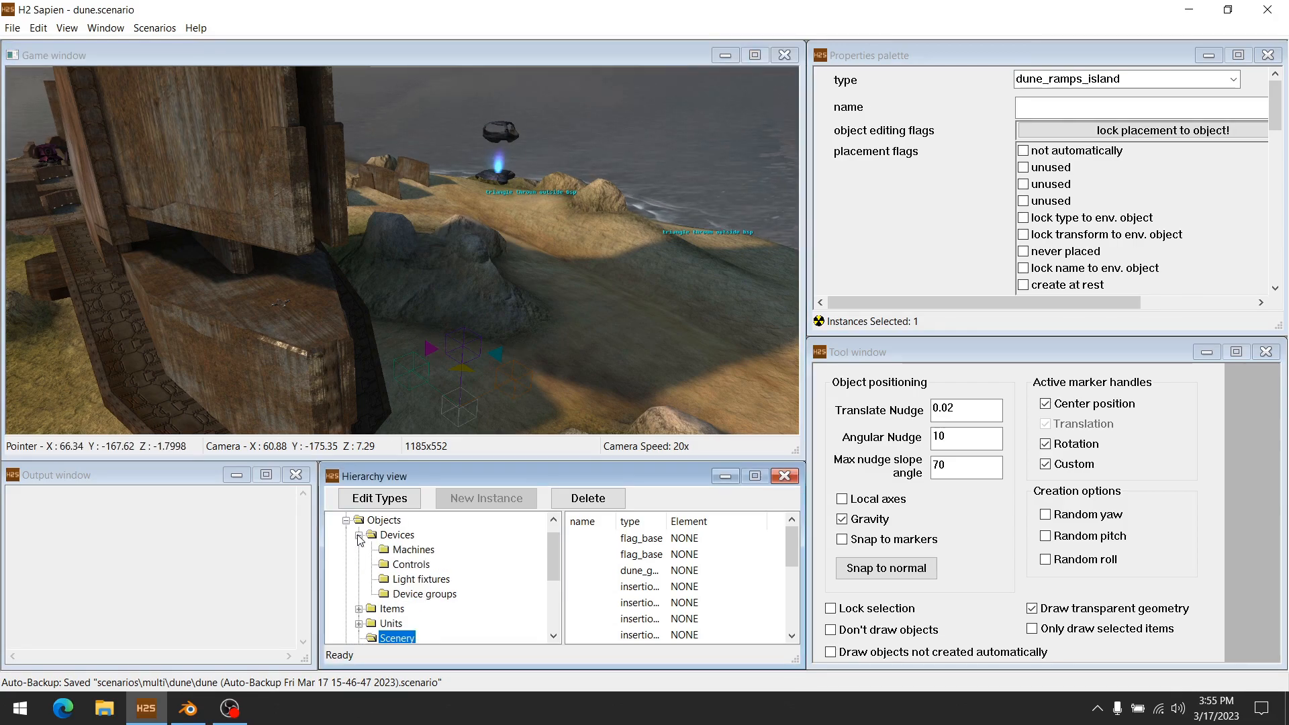
left_click(424, 554)
mouse_move(502, 337)
middle_mouse_down()
mouse_move(551, 335)
mouse_move(542, 279)
middle_mouse_up()
key("w")
key("d")
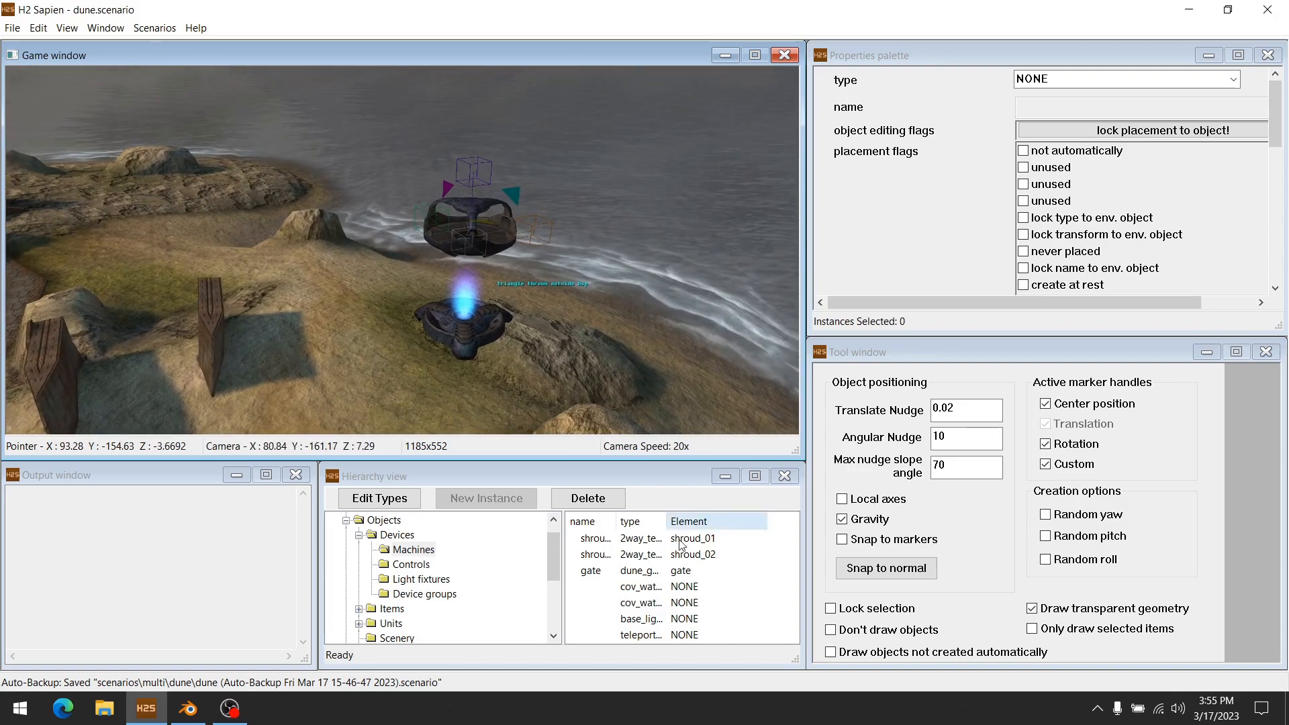
- Select the two covenant watchtower machine instances in turn and focus the camera on cov_watchtower_dune
left_click(645, 587)
left_click(640, 600)
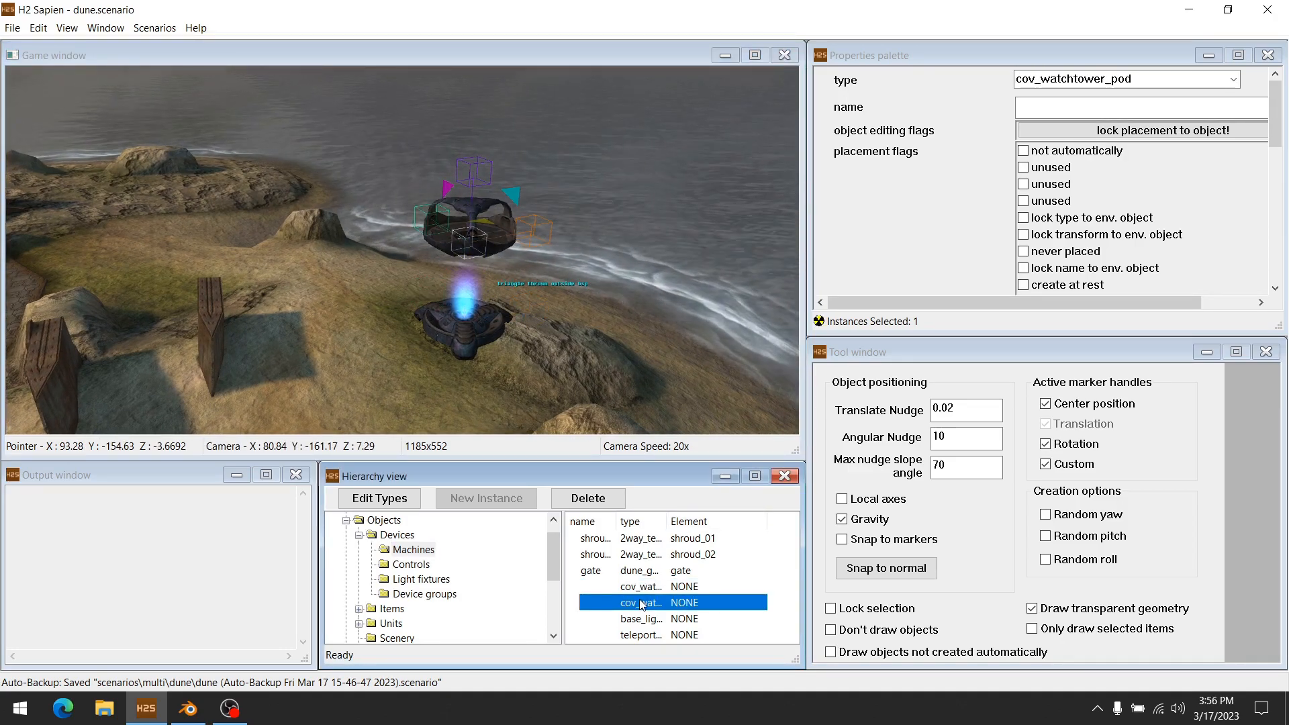
double_click(645, 589)
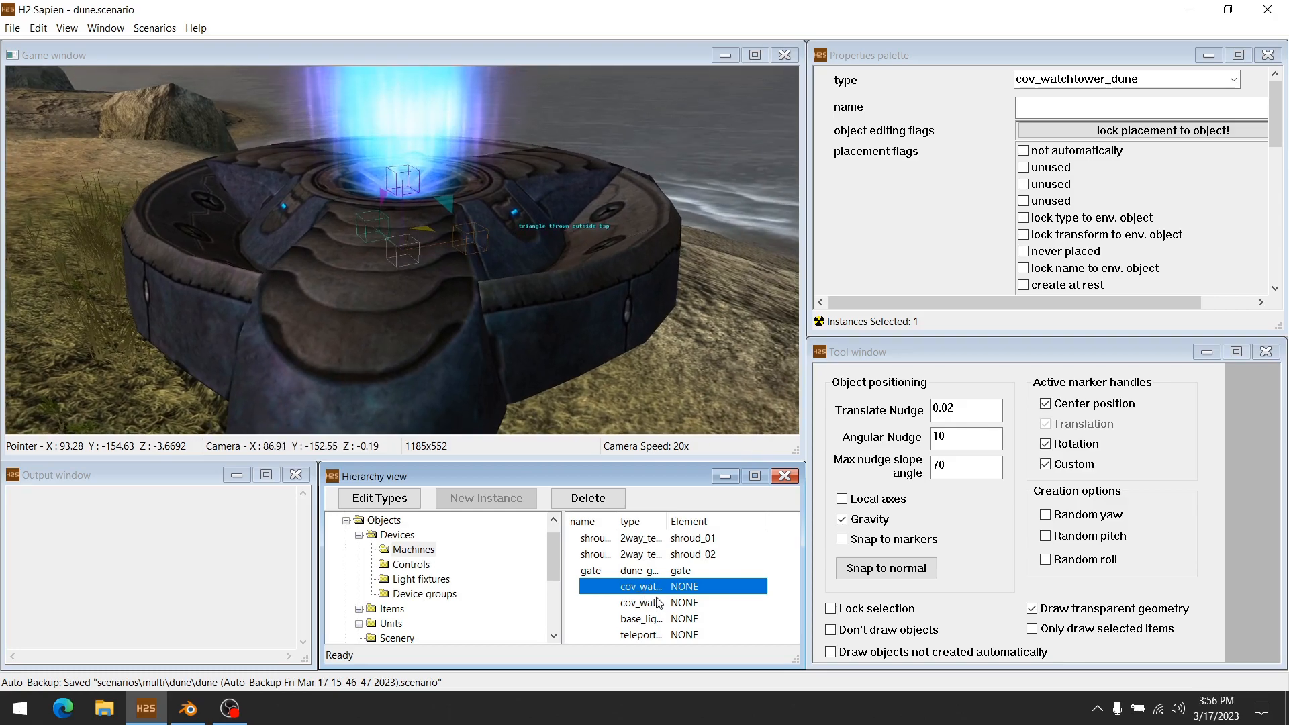
key("s")
middle_click_drag(443, 325, 522, 343)
- Focus the camera on the cov_watchtower_pod instance, and fly back to the ramp at the tower's base
double_click(655, 603)
key("s")
key("r")
key("a")
key("a")
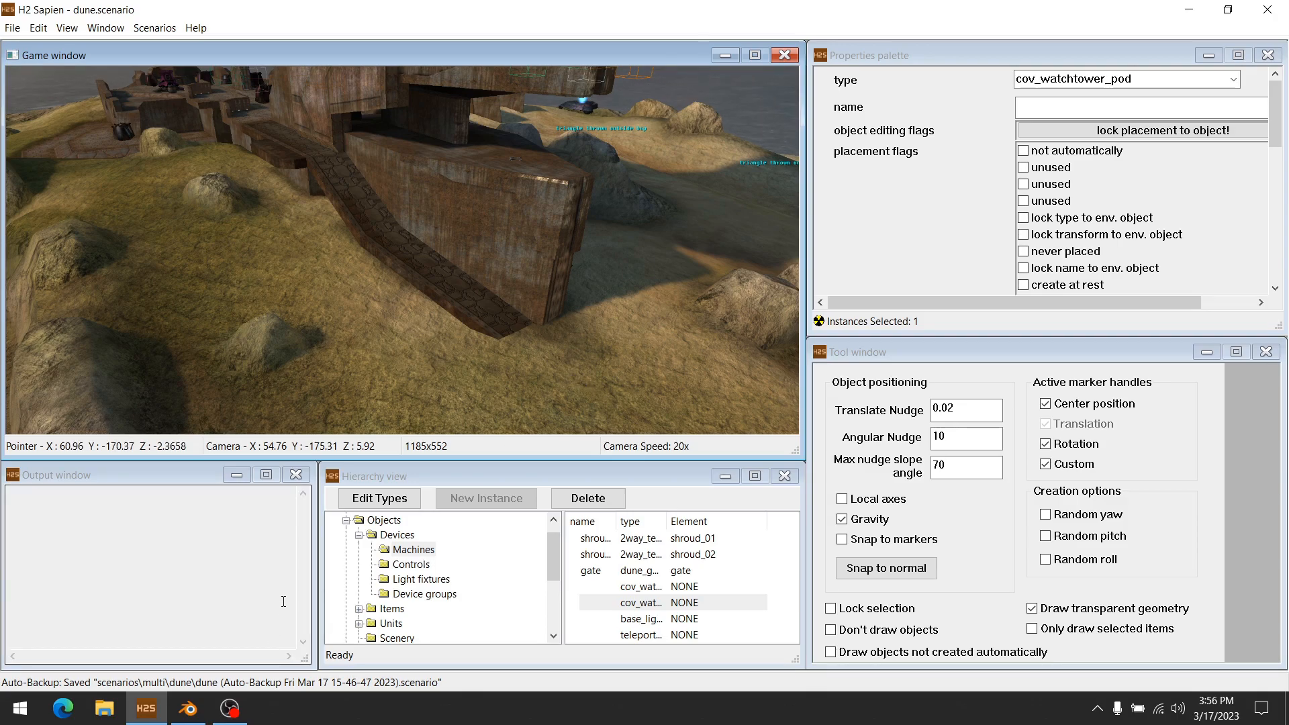
- Minimize H2 Sapien, open the H2EK folder from the desktop, and move its window toward the middle of the screen
left_click(1183, 8)
left_click(1189, 14)
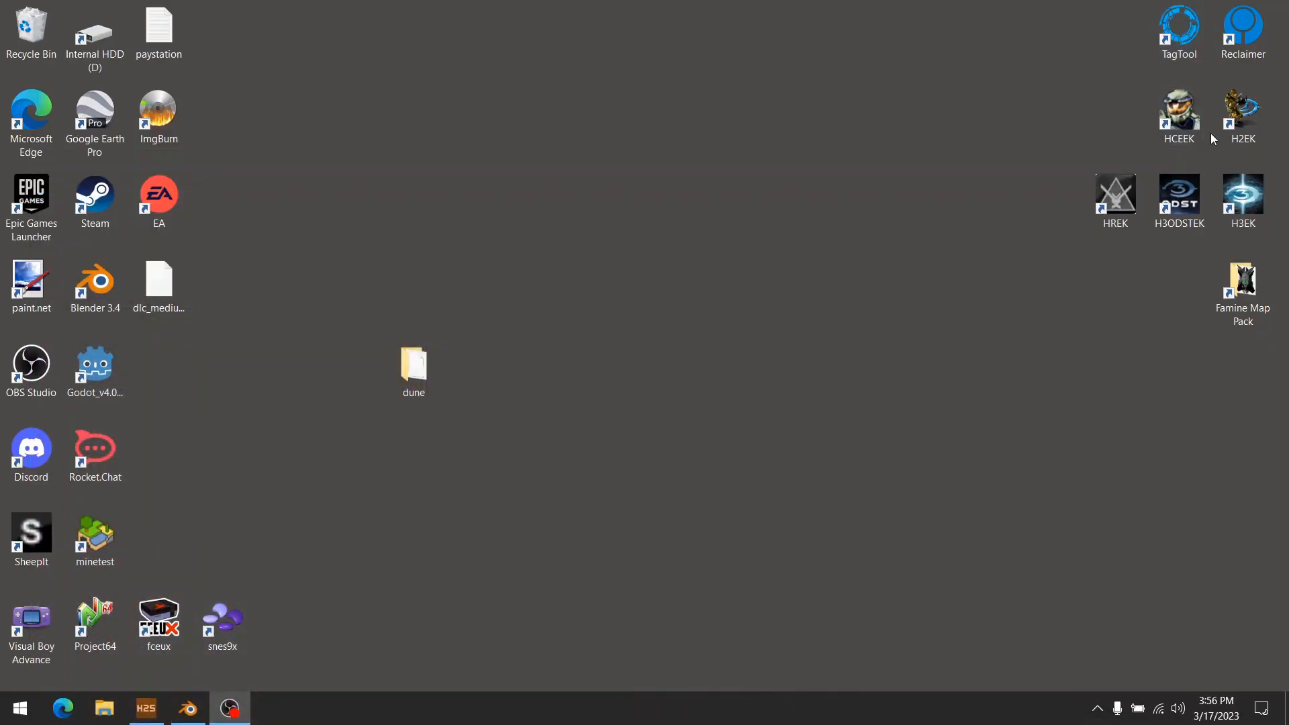
double_click(1250, 115)
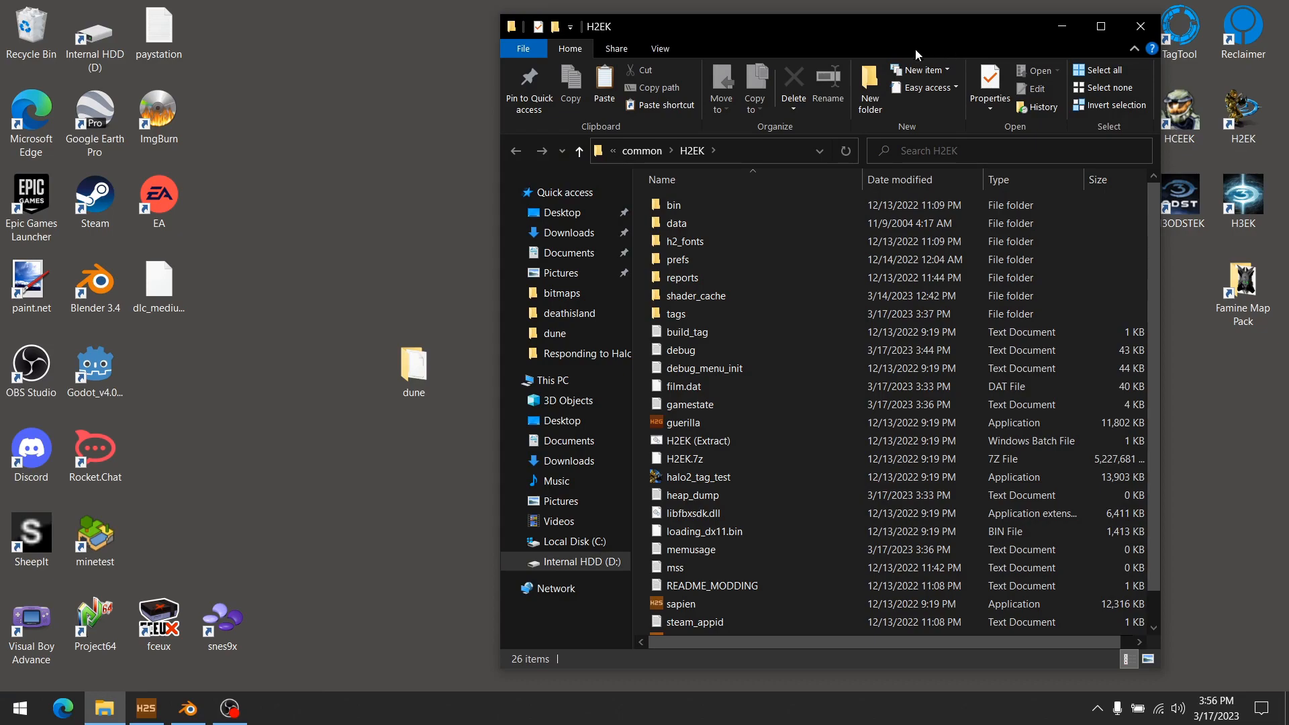
left_click_drag(897, 36, 673, 51)
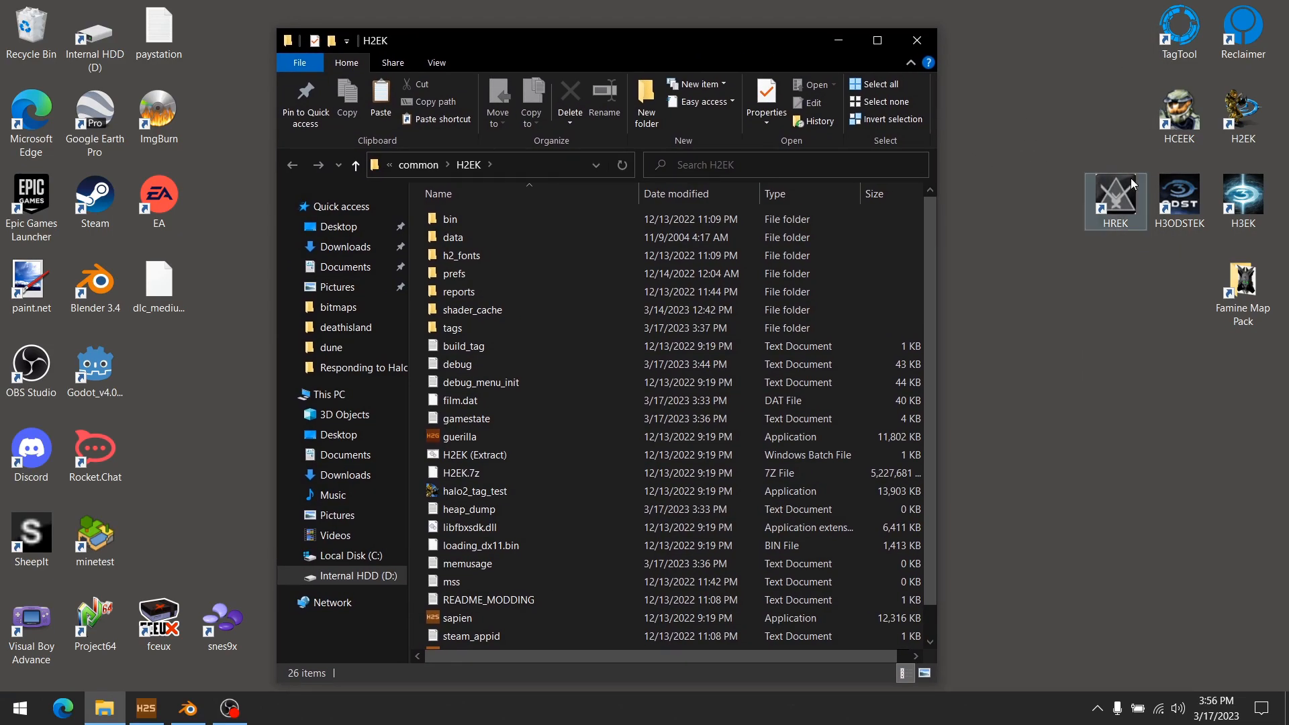
- Open a command prompt in the H2EK folder with cmd and arrange it beside the folder window
left_click(546, 166)
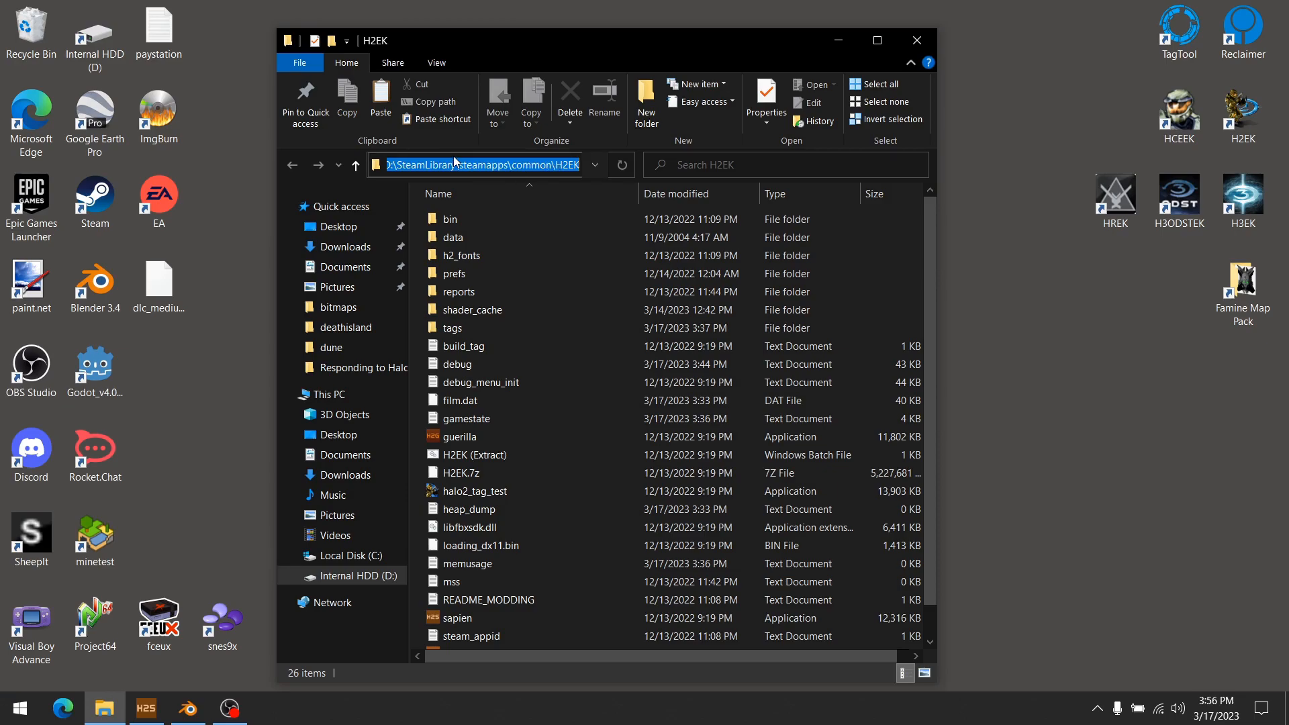
type("cmd")
key("Return")
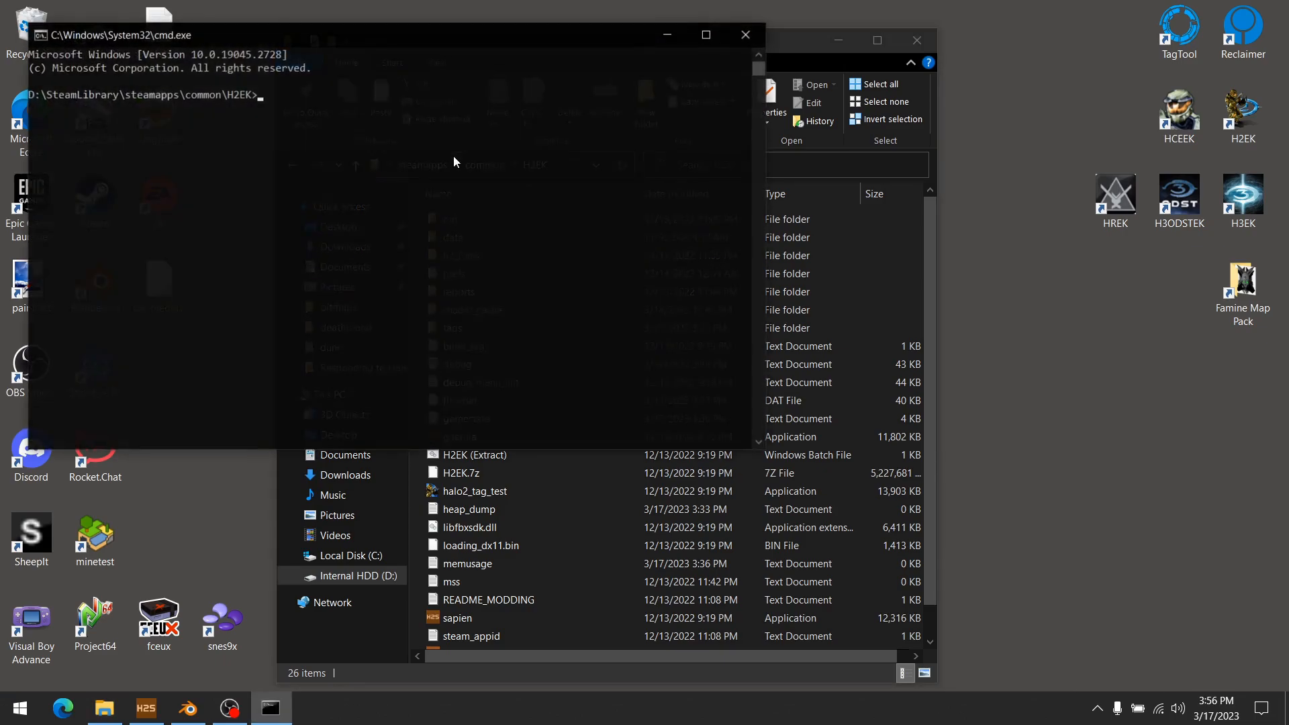
left_click_drag(565, 45, 594, 134)
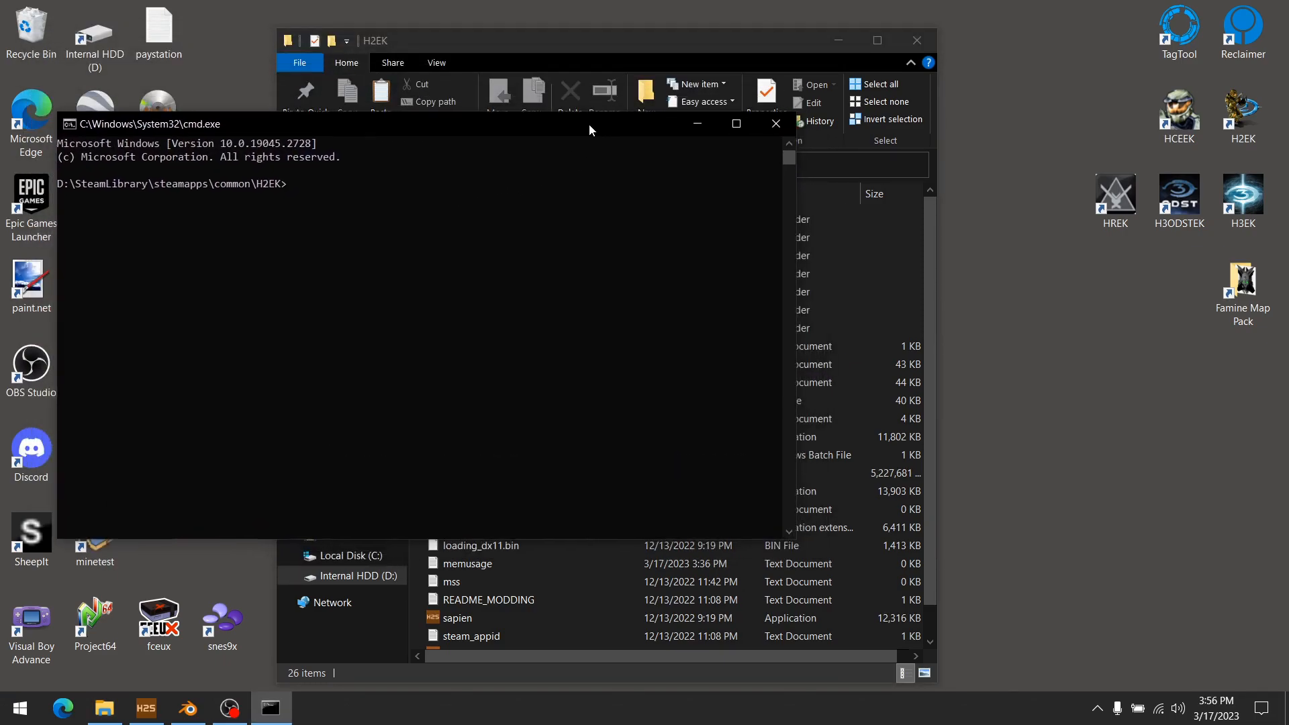
left_click_drag(657, 55, 801, 61)
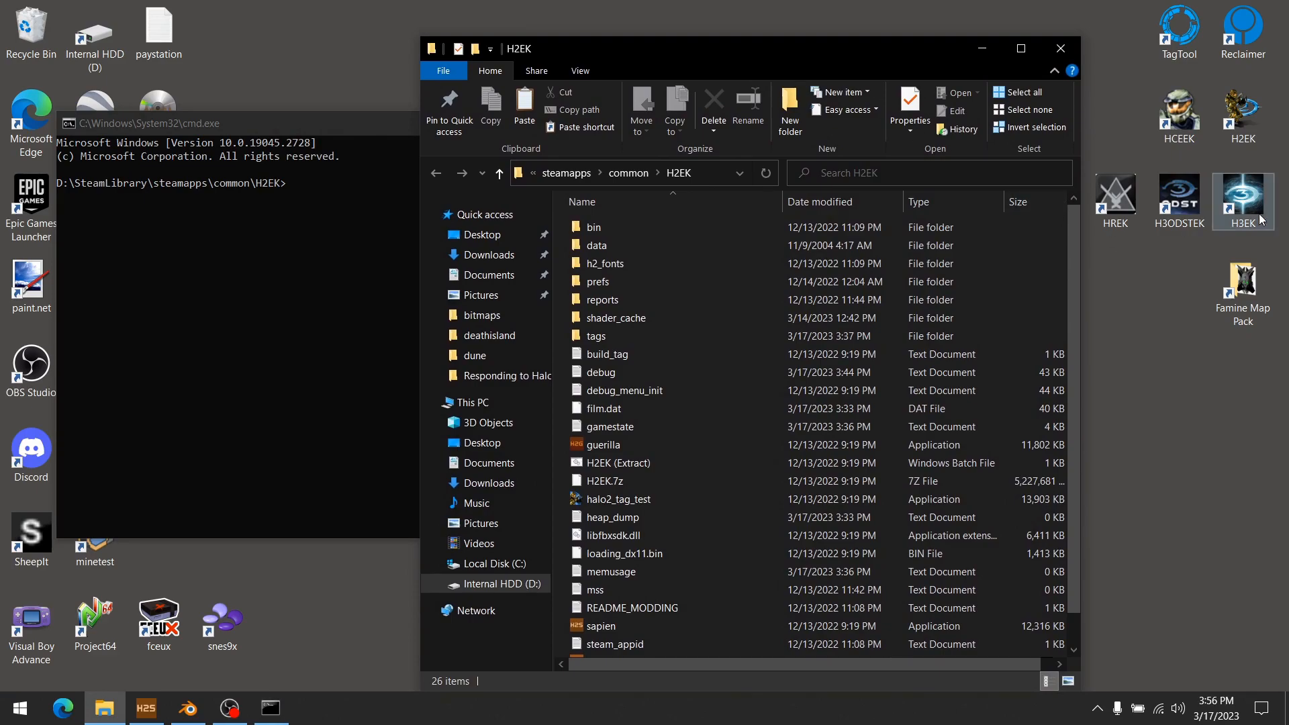
- Discard the extract-import-info entry and run "tool a" at the H2EK prompt to list the available tool commands
left_click(388, 125)
type("tool extra")
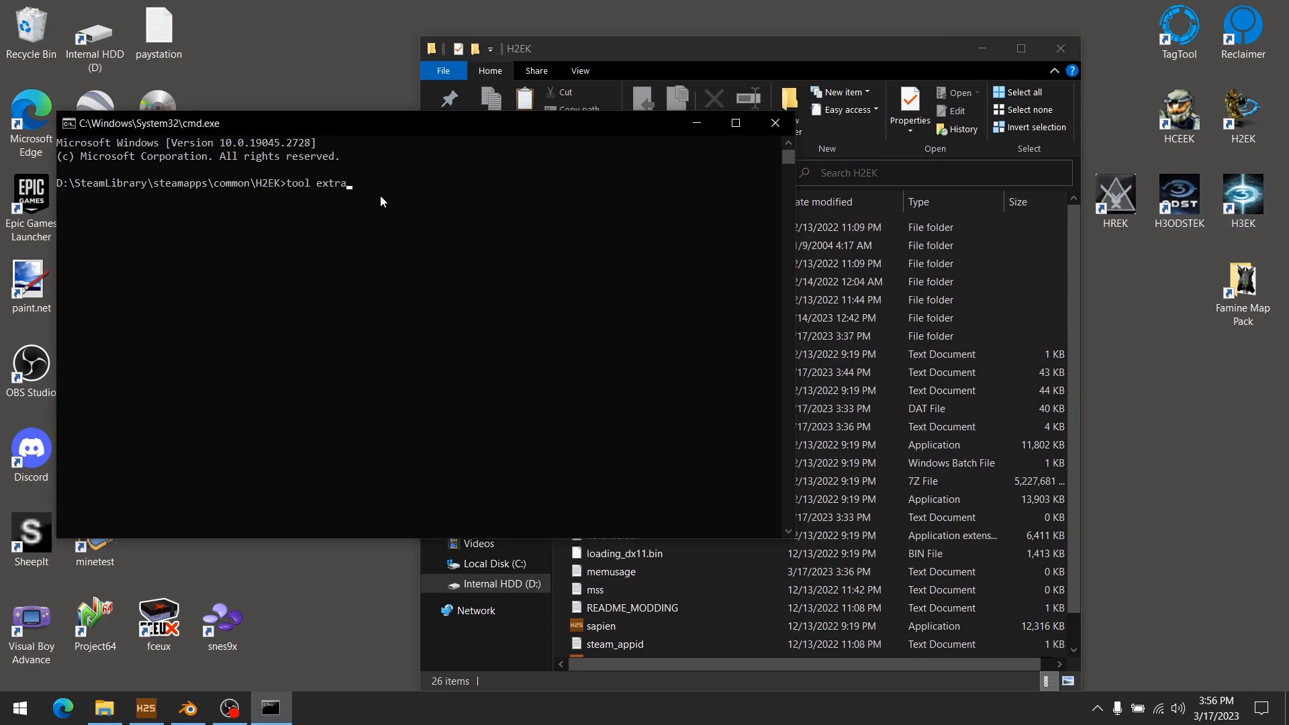
type("ct-import-info")
key("BackSpace")
key("BackSpace")
key("BackSpace")
key("BackSpace")
key("BackSpace")
key("BackSpace")
key("BackSpace")
key("BackSpace")
type("a")
key("Return")
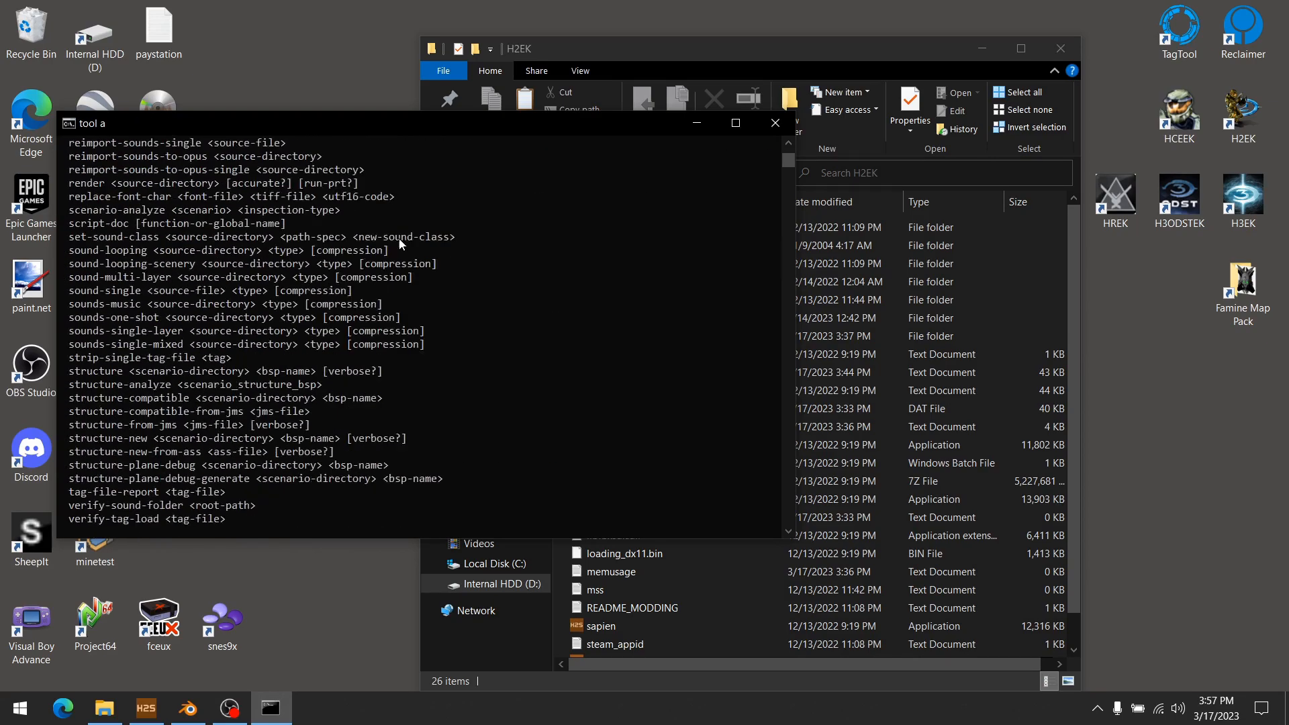
- Read through the printed tool commands, looking for the ones that extract data
scroll(391, 284, "up", 4)
scroll(391, 285, "up", 18)
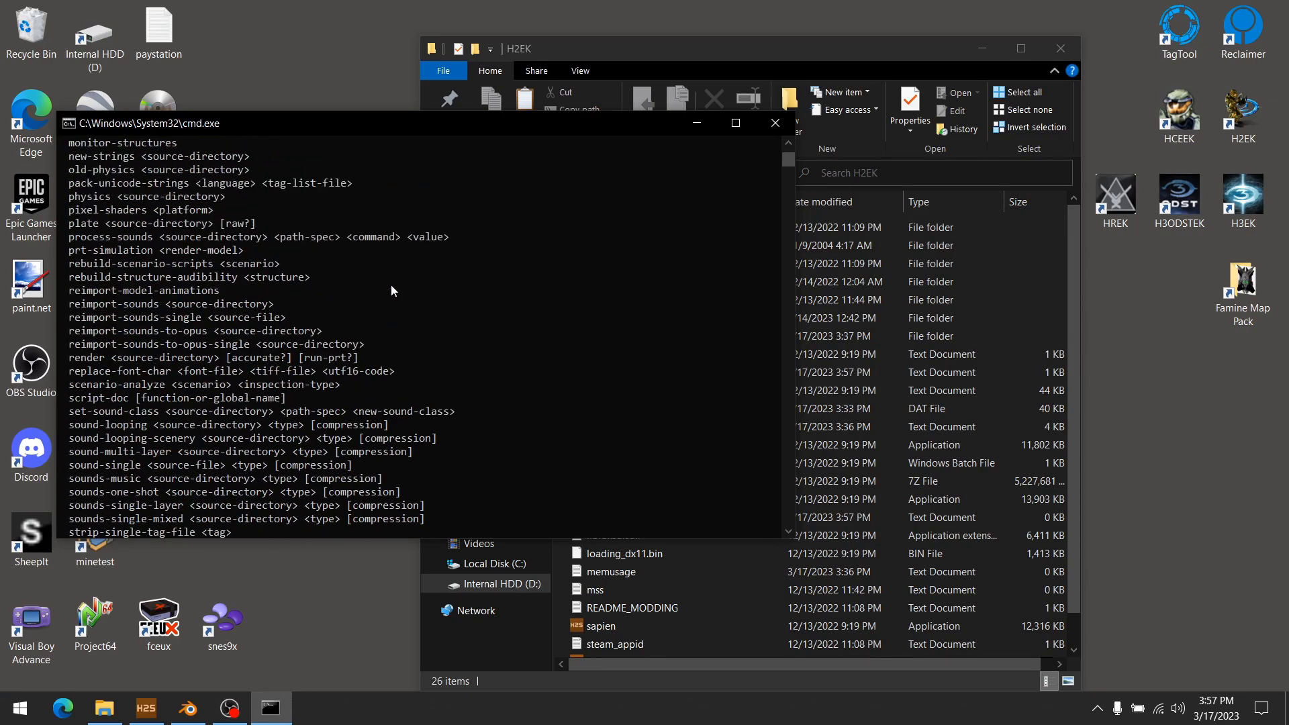
scroll(391, 290, "up", 2)
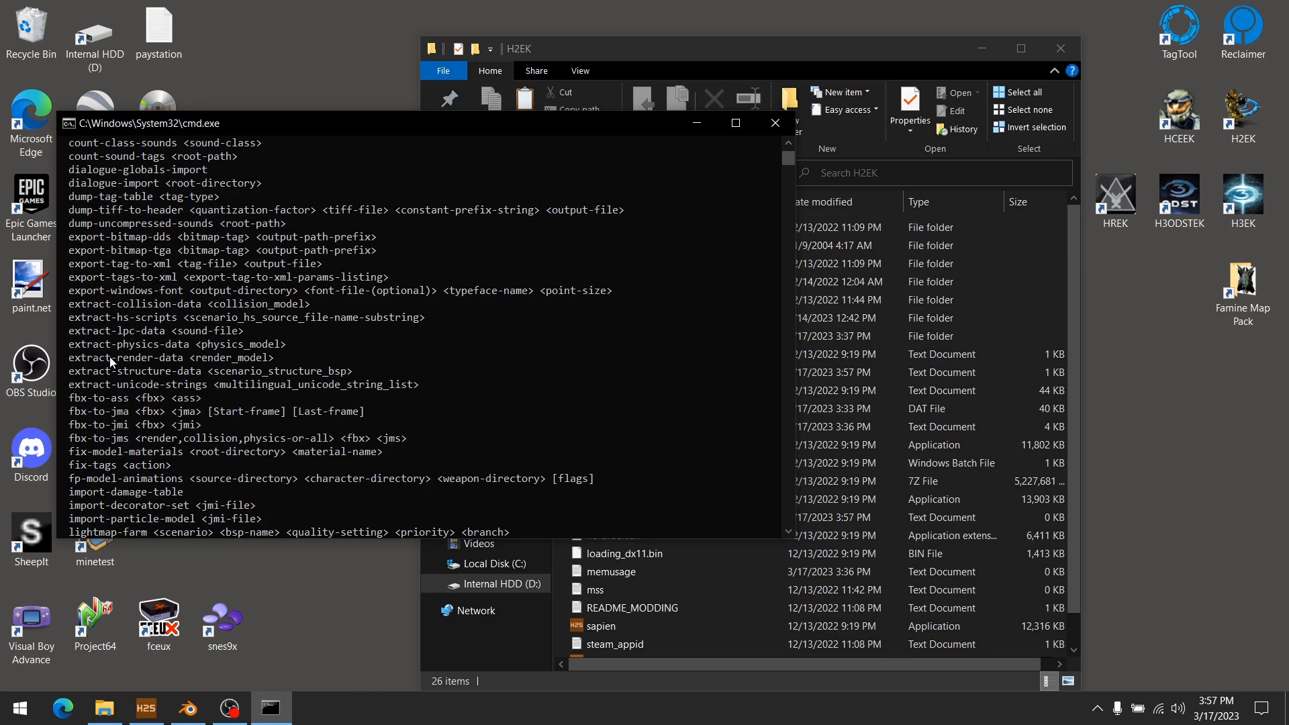
scroll(304, 377, "up", 9)
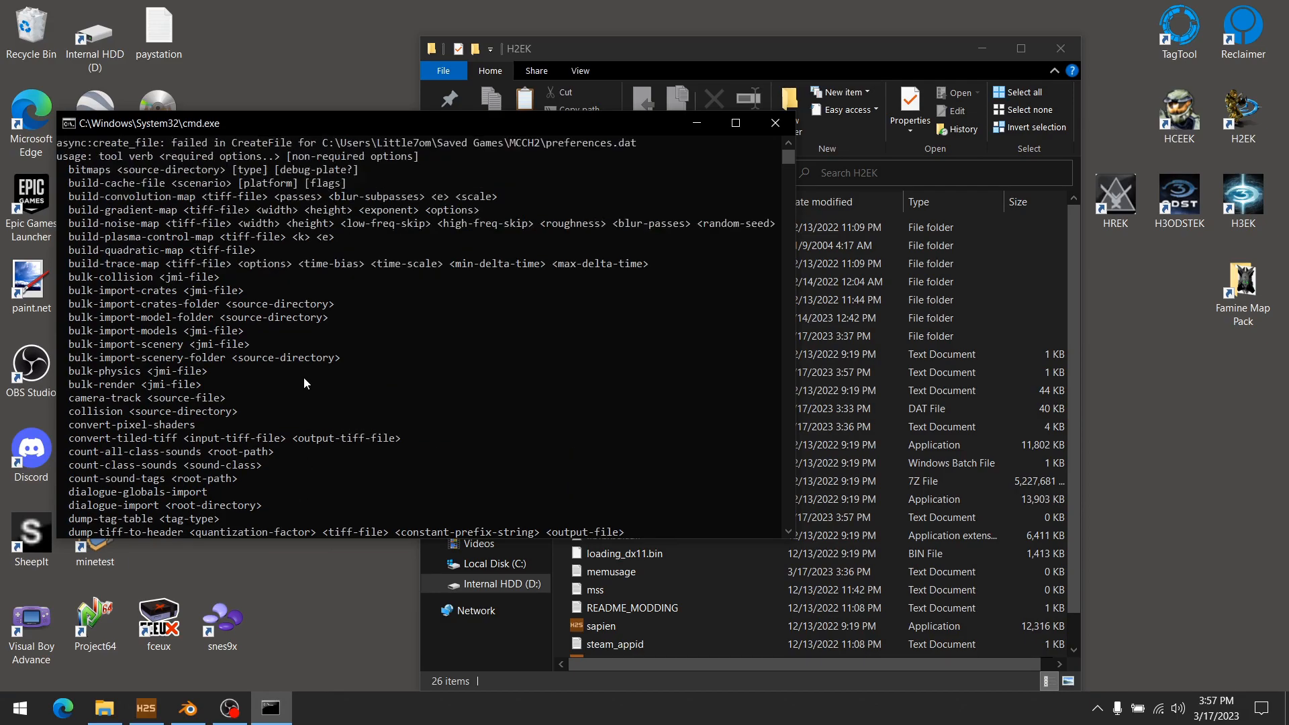
scroll(302, 379, "down", 9)
scroll(302, 382, "down", 20)
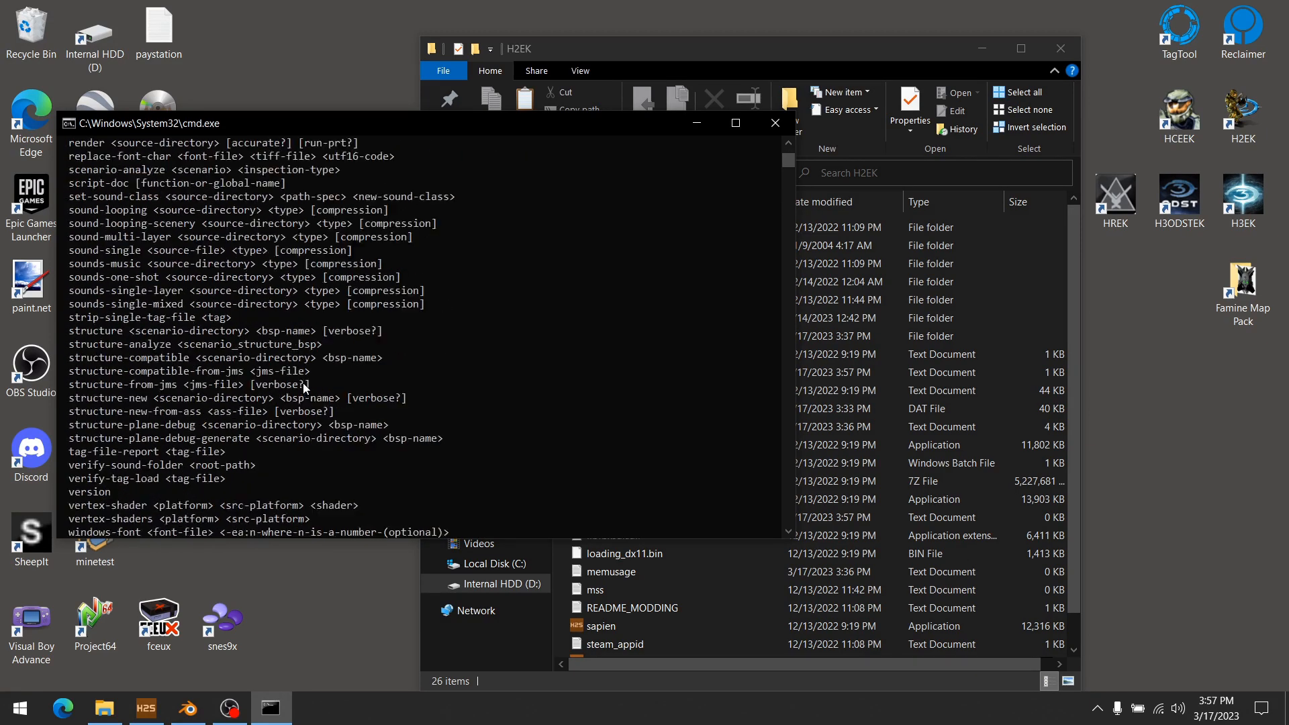
- Enter "tool extract-render-data" at the prompt without running it, checking the verb's spelling against the command list
type("tool ")
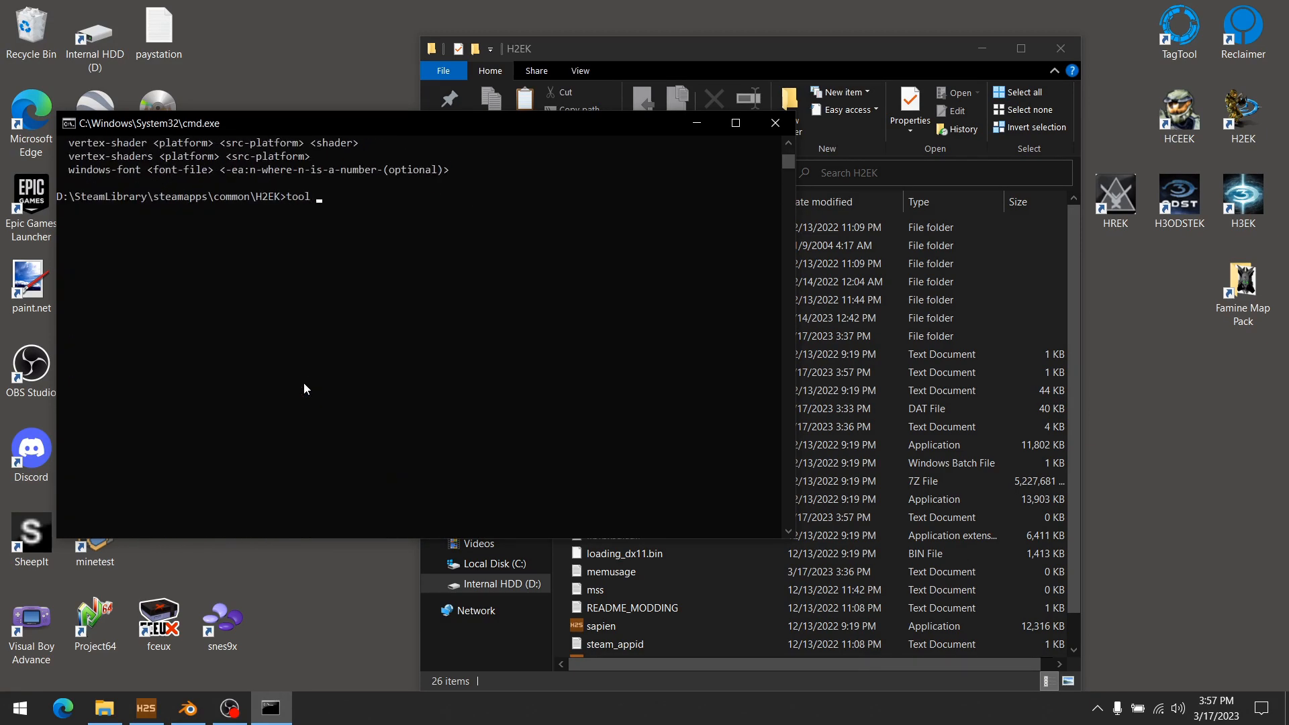
type("extract-ren")
scroll(304, 388, "up", 18)
scroll(122, 305, "up", 10)
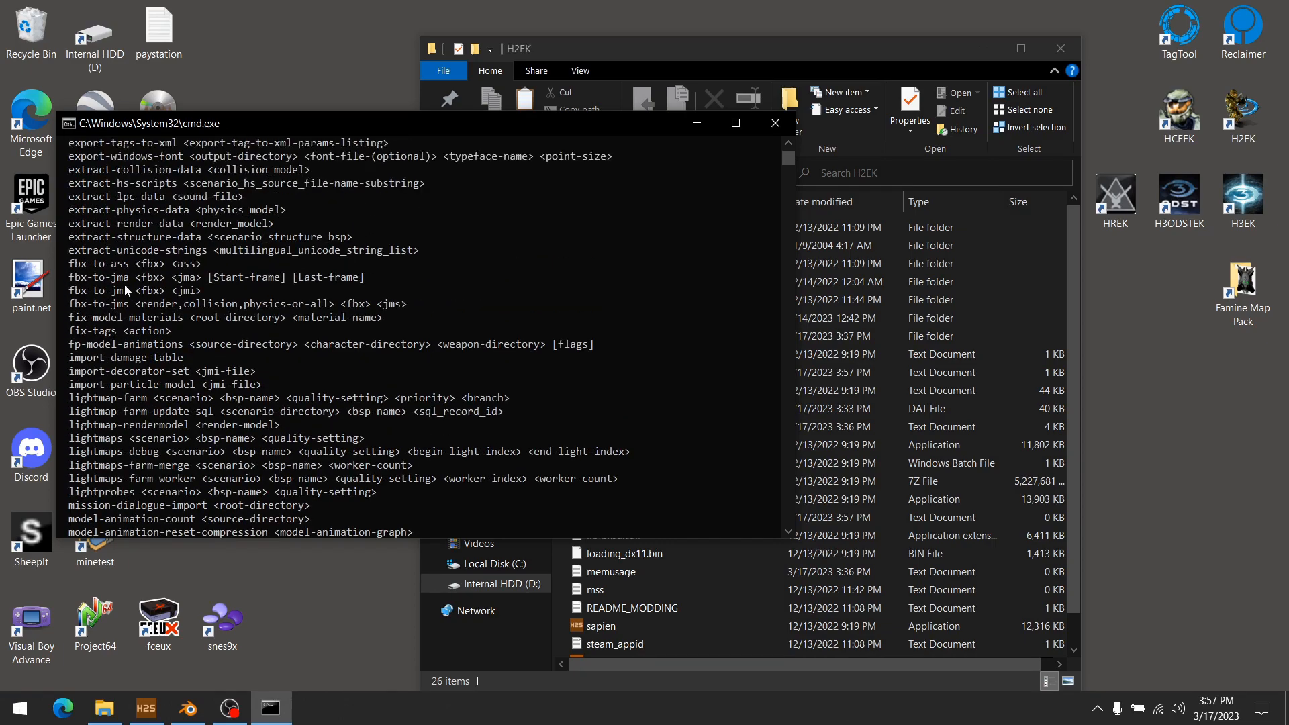
scroll(127, 288, "up", 1)
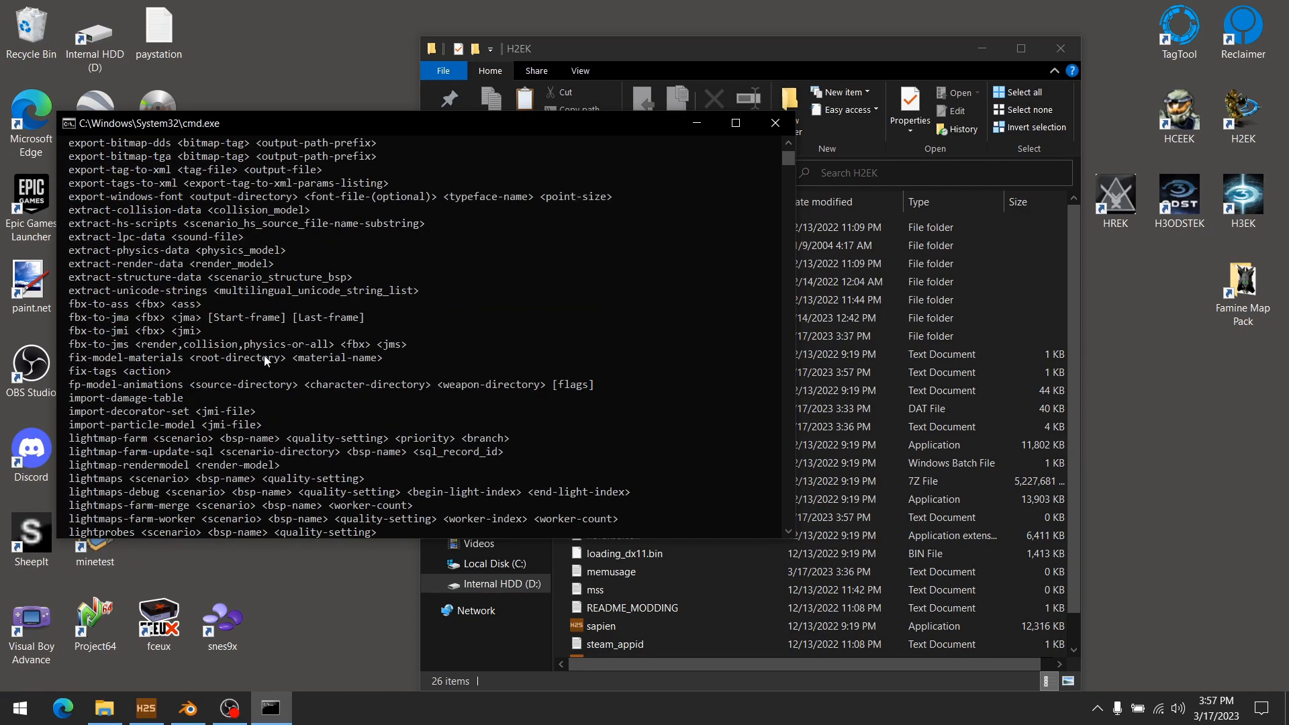
scroll(267, 355, "down", 20)
scroll(337, 382, "down", 5)
scroll(376, 393, "up", 4)
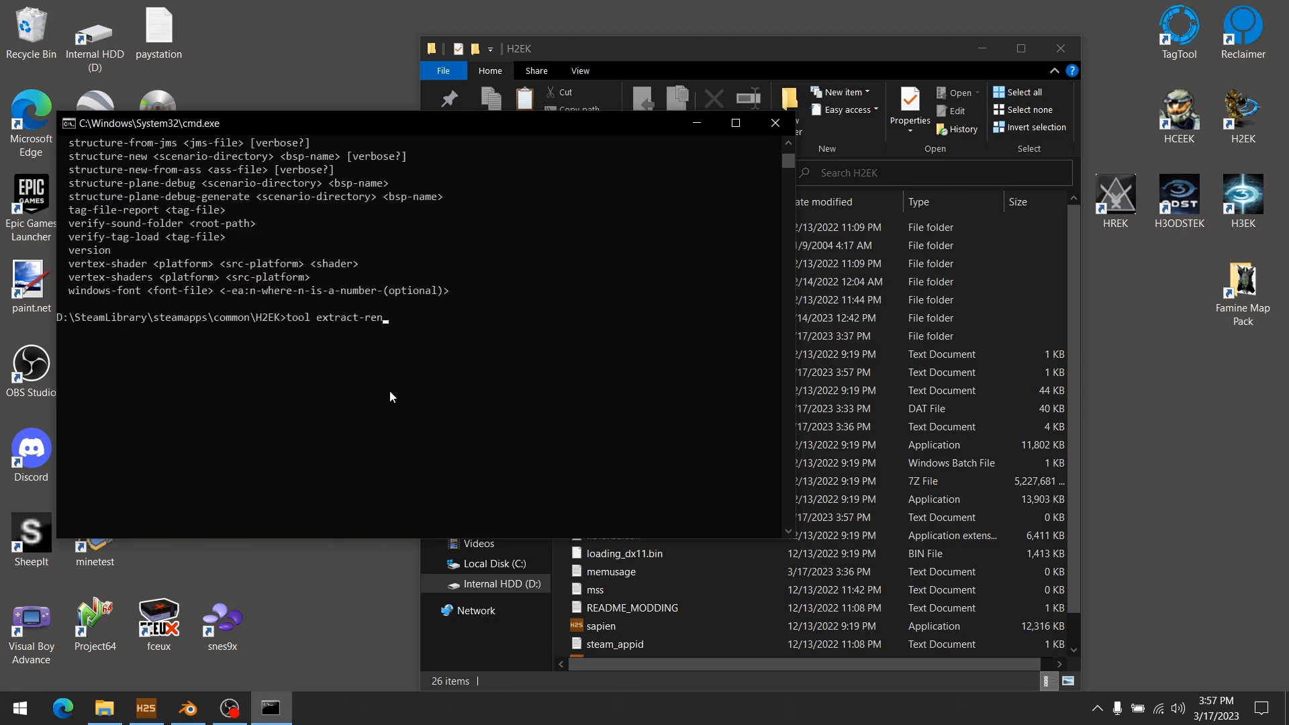
type("der-data")
- Switch to the H2EK folder window and open its tags folder
left_click(720, 51)
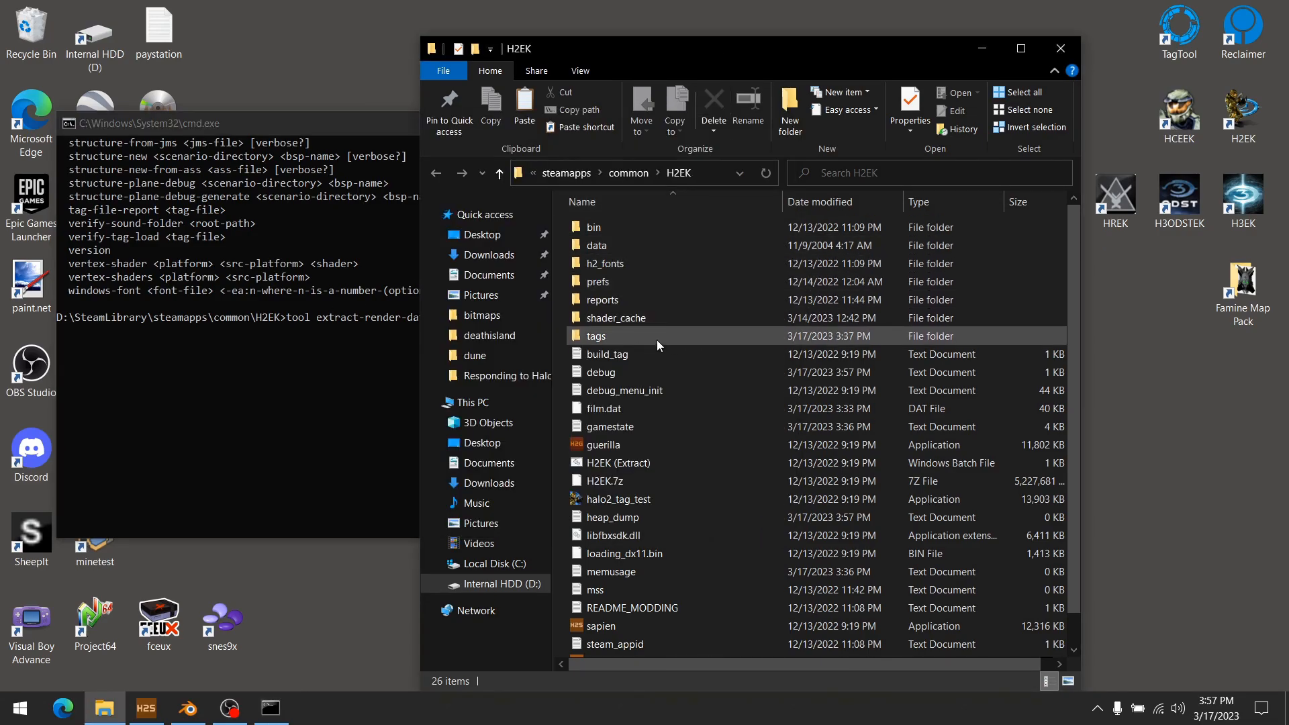
double_click(622, 336)
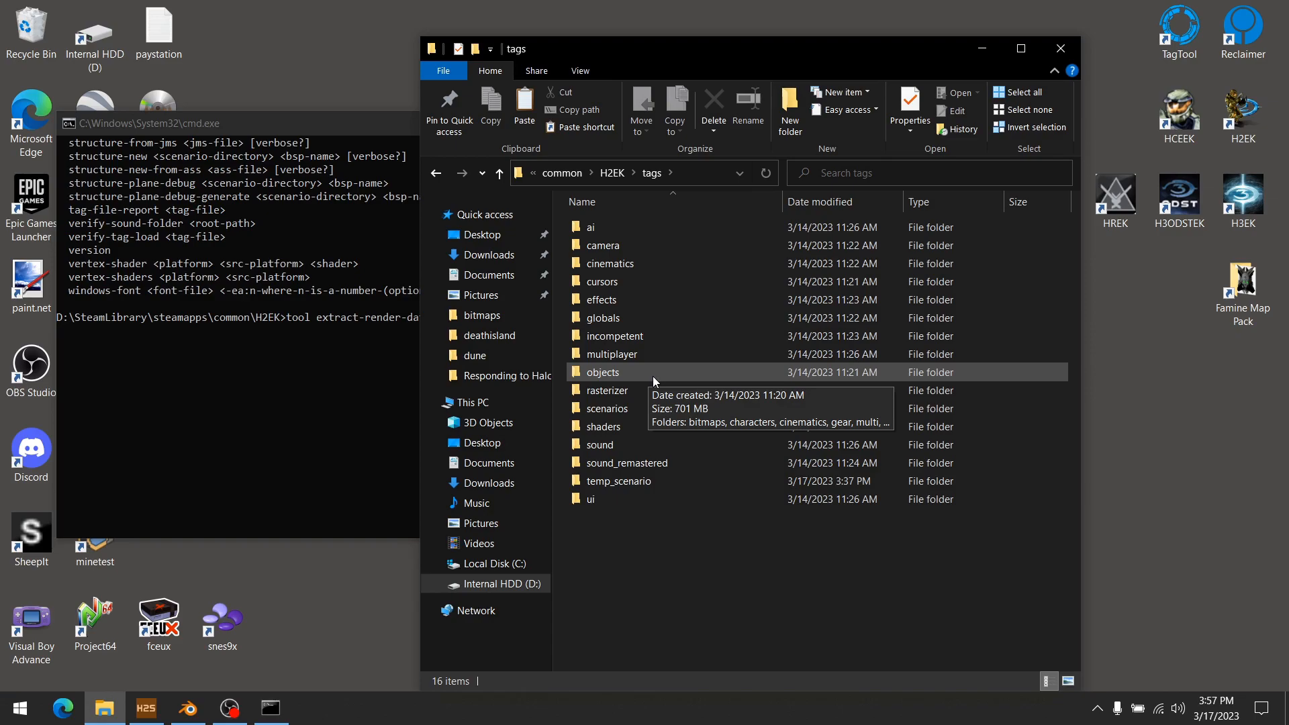
double_click(635, 373)
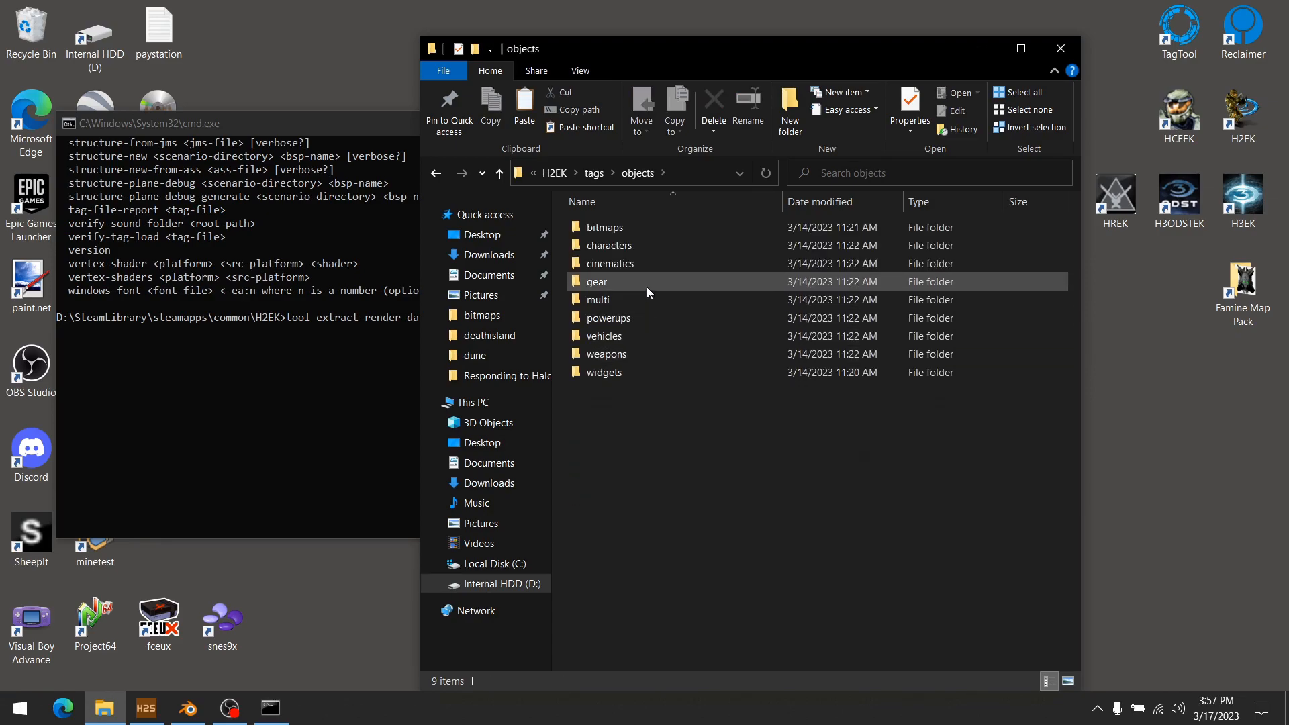
double_click(638, 304)
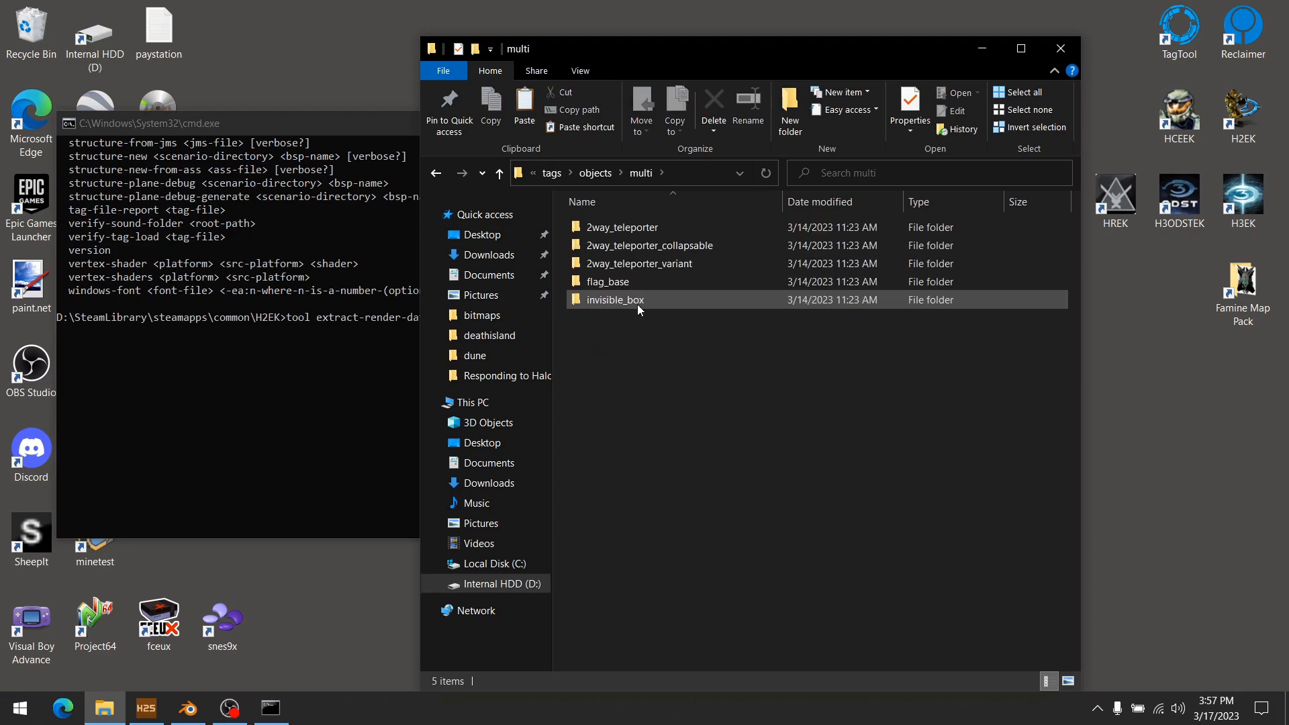
left_click(596, 173)
left_click(593, 173)
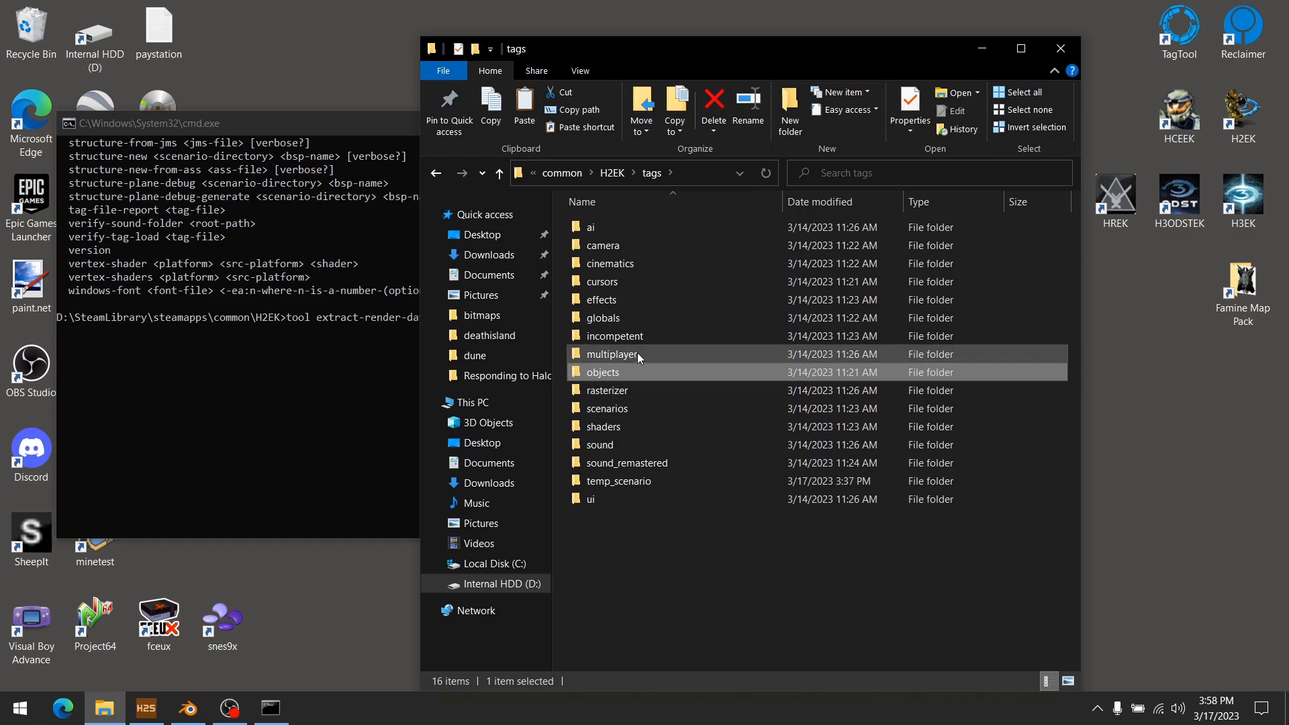
double_click(643, 415)
left_click(595, 174)
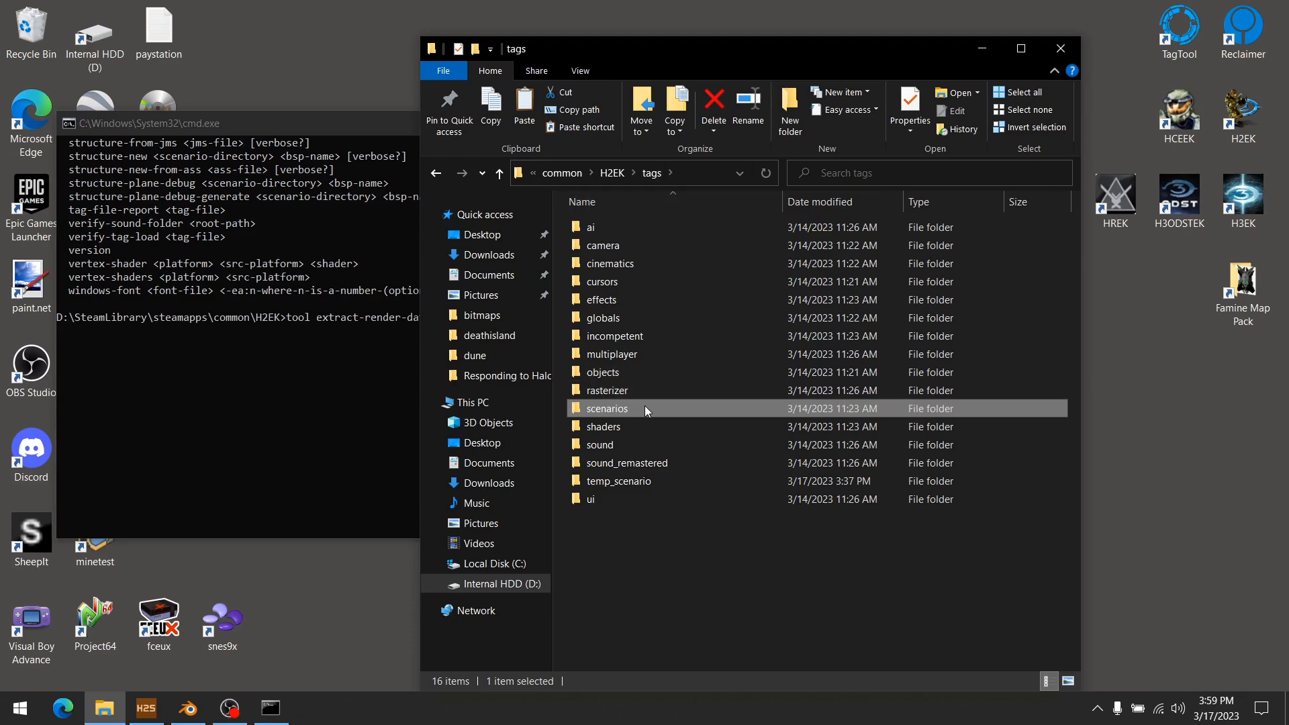
- Open the tag folder scenarios\objects\multi\dune\dune_ramps\dune_ramps_island
double_click(606, 405)
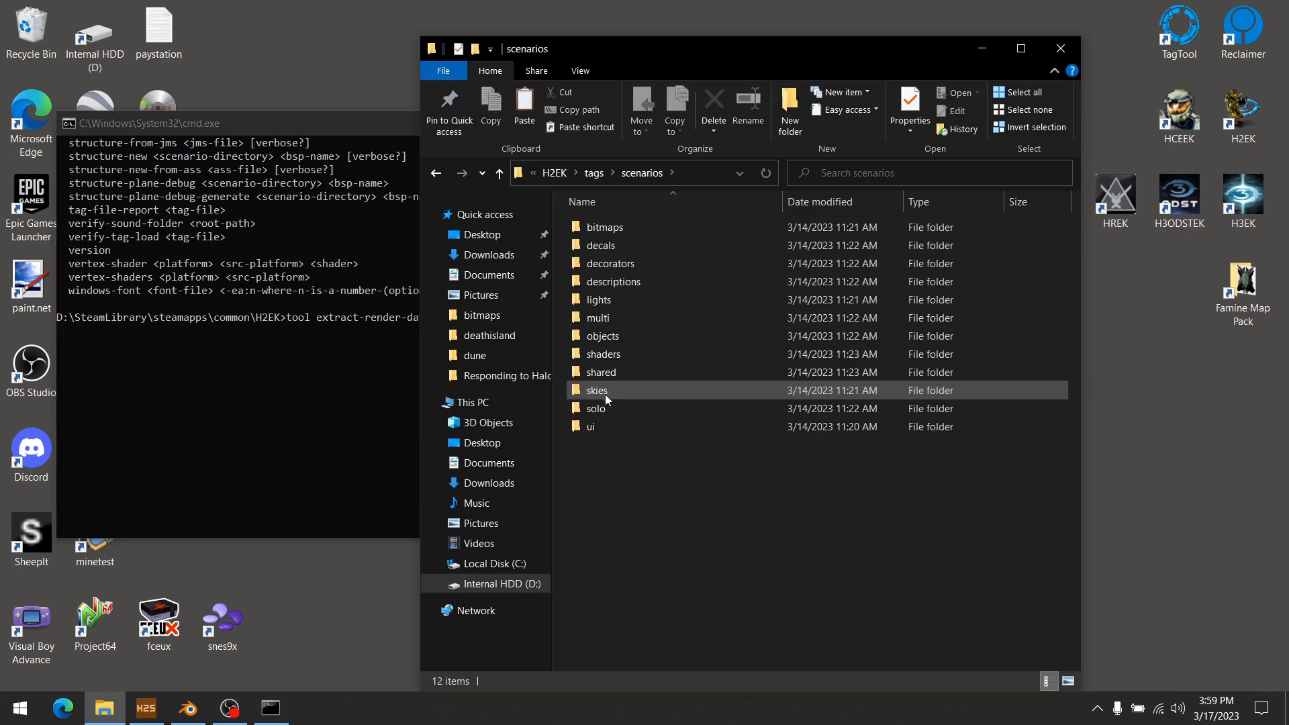
double_click(634, 338)
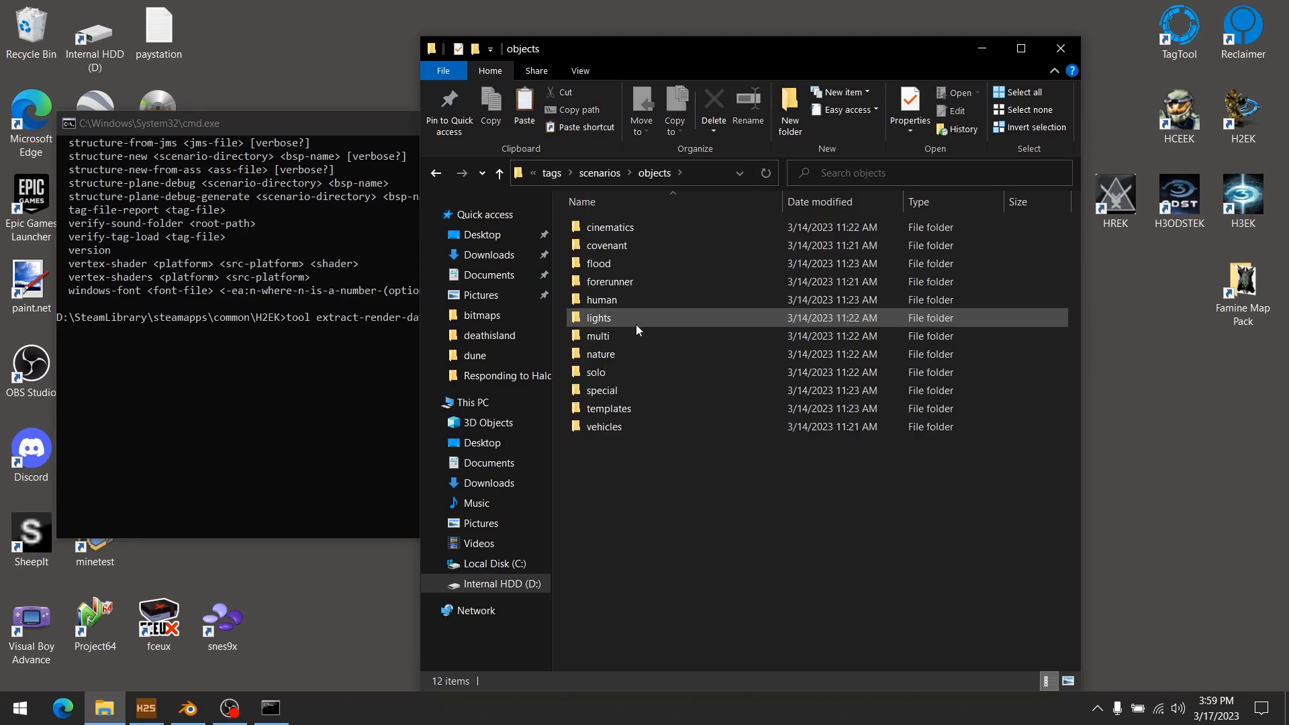
double_click(626, 337)
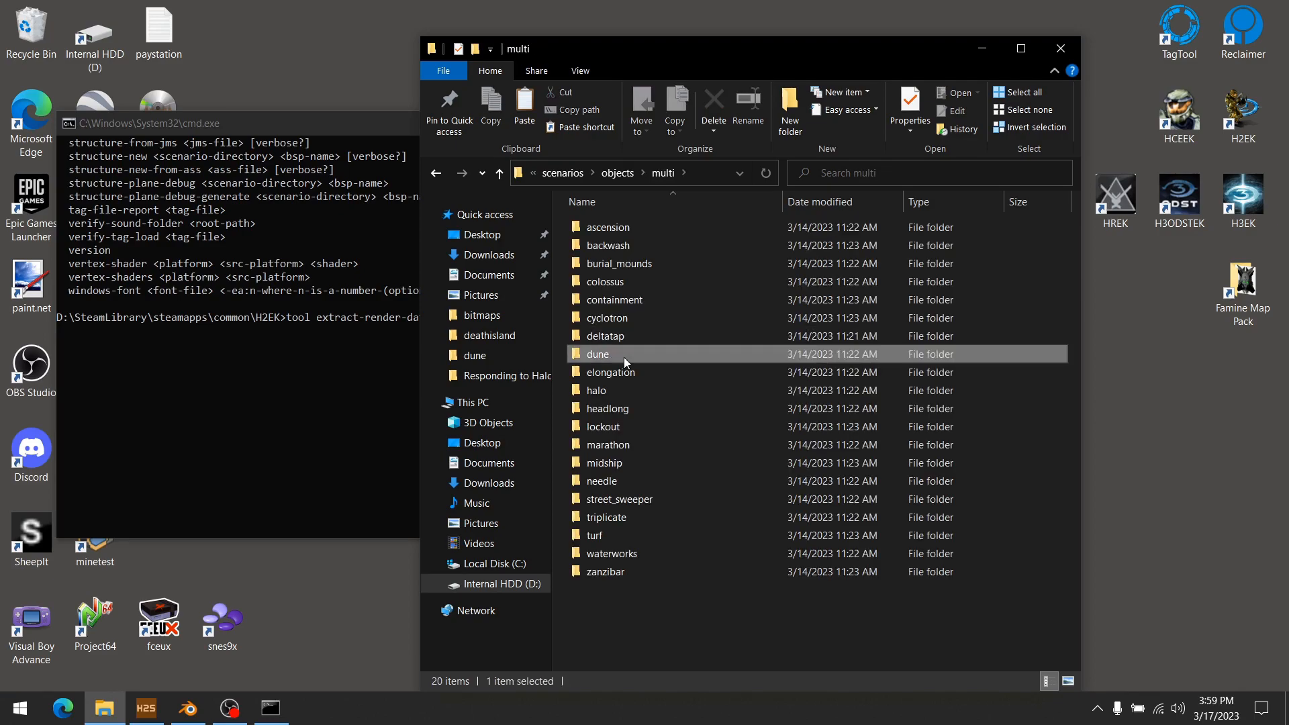
double_click(623, 357)
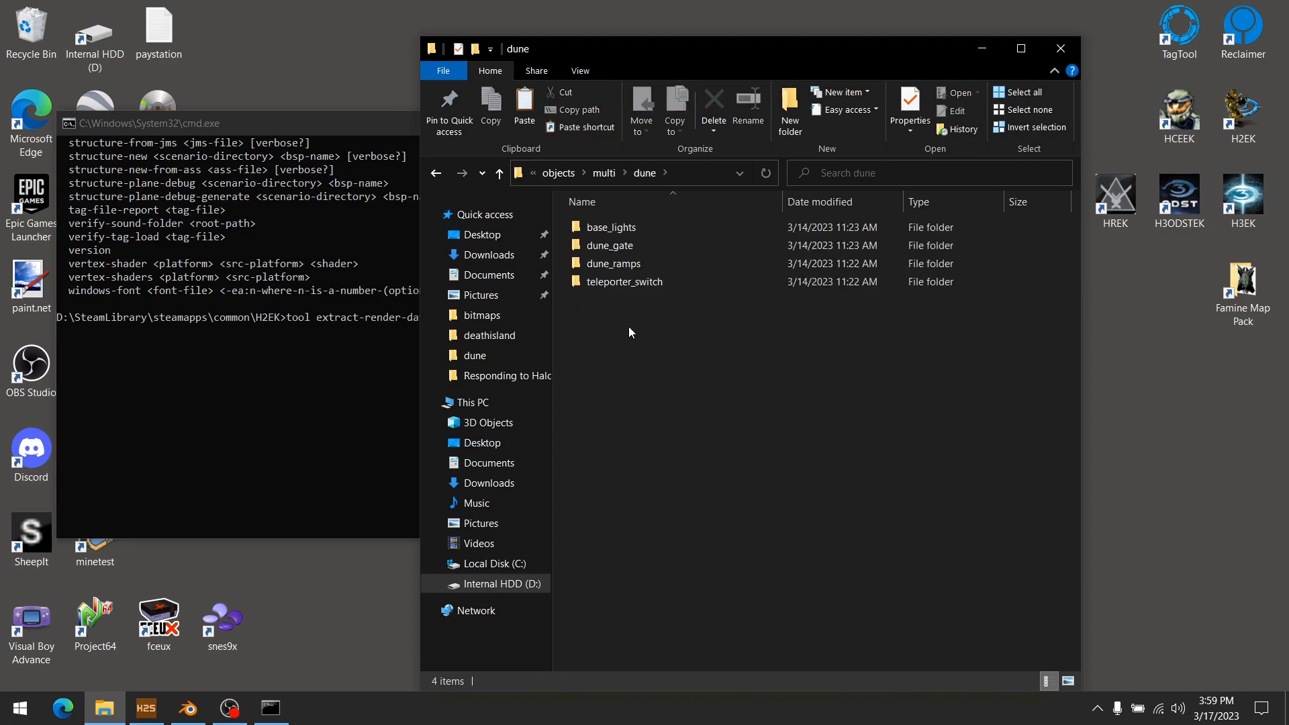
double_click(636, 267)
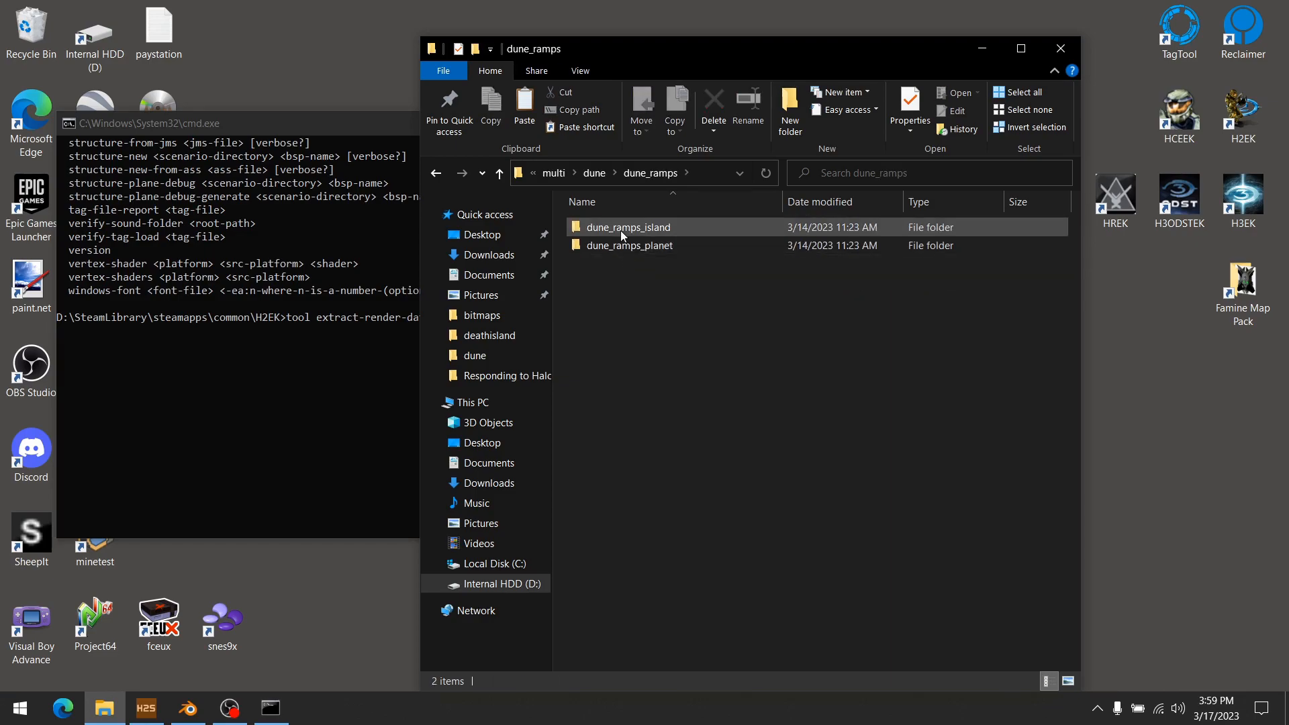
double_click(649, 229)
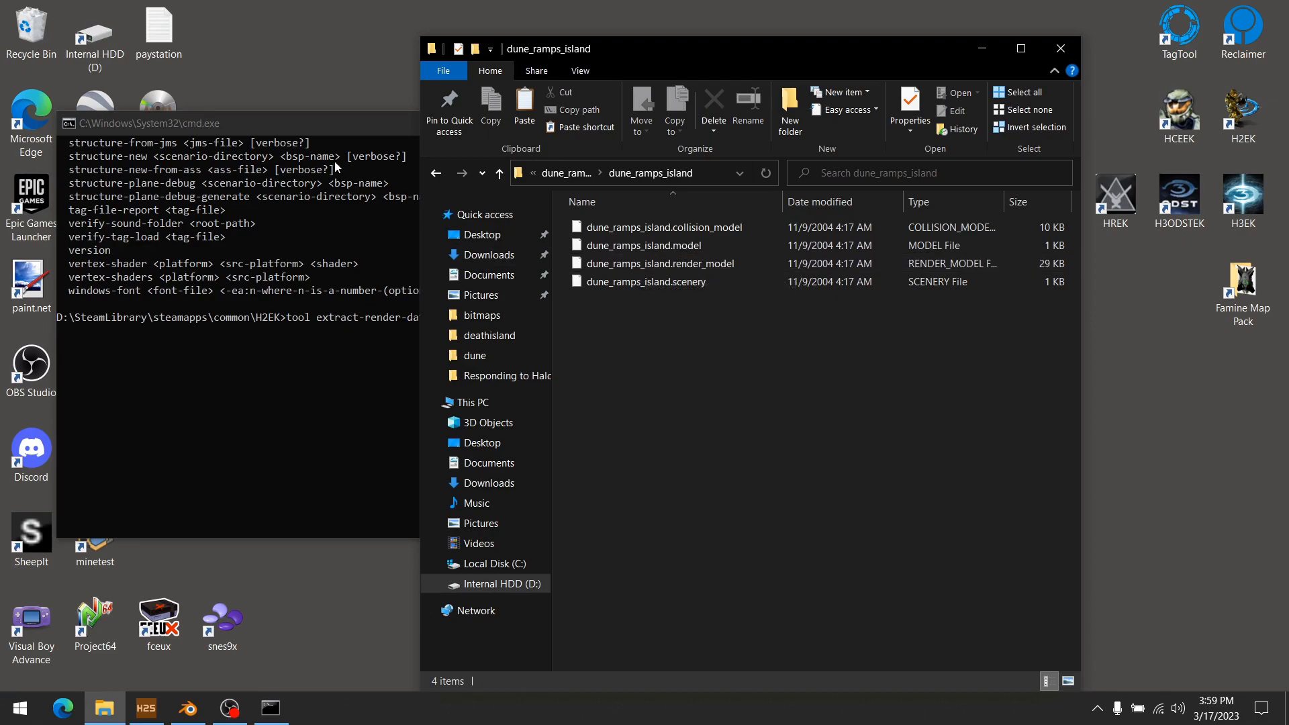
- Add the full path of dune_ramps_island.render_model to the pending tool extract-render-data command and return to the prompt
left_click(361, 131)
left_click(767, 62)
left_click_drag(658, 269, 375, 338)
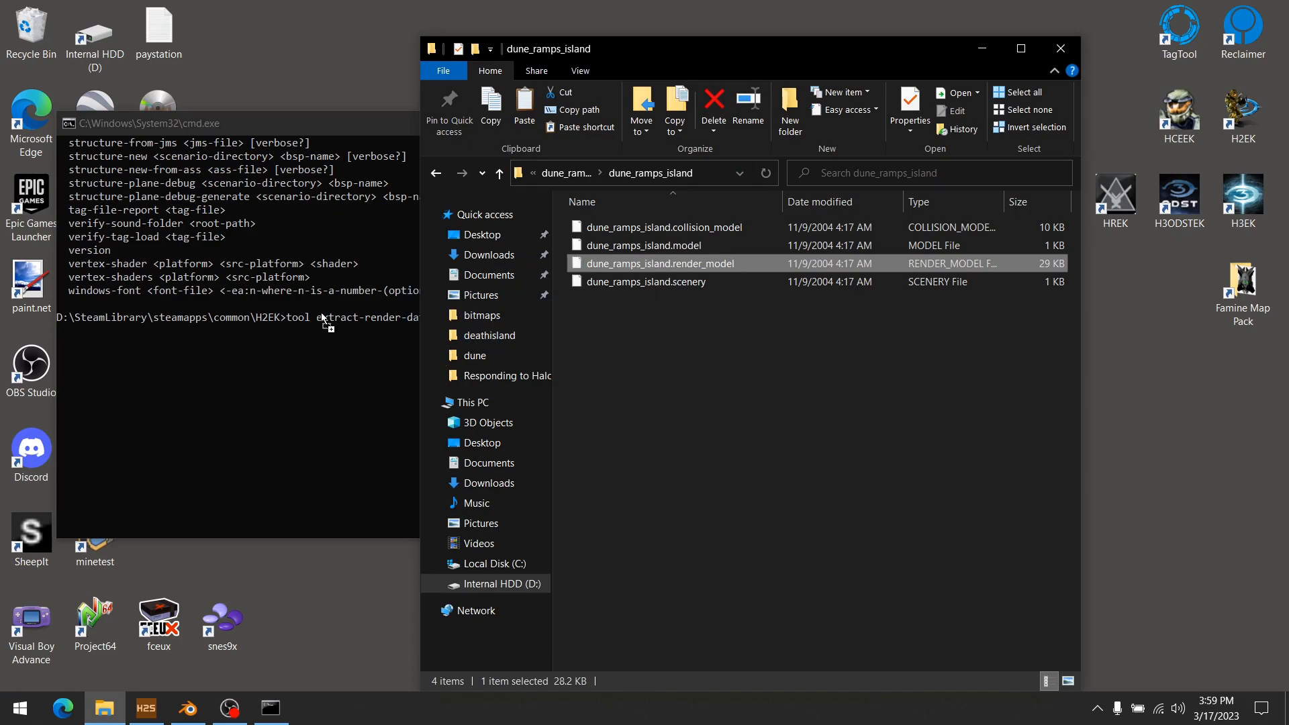
left_click_drag(322, 314, 321, 314)
left_click(287, 123)
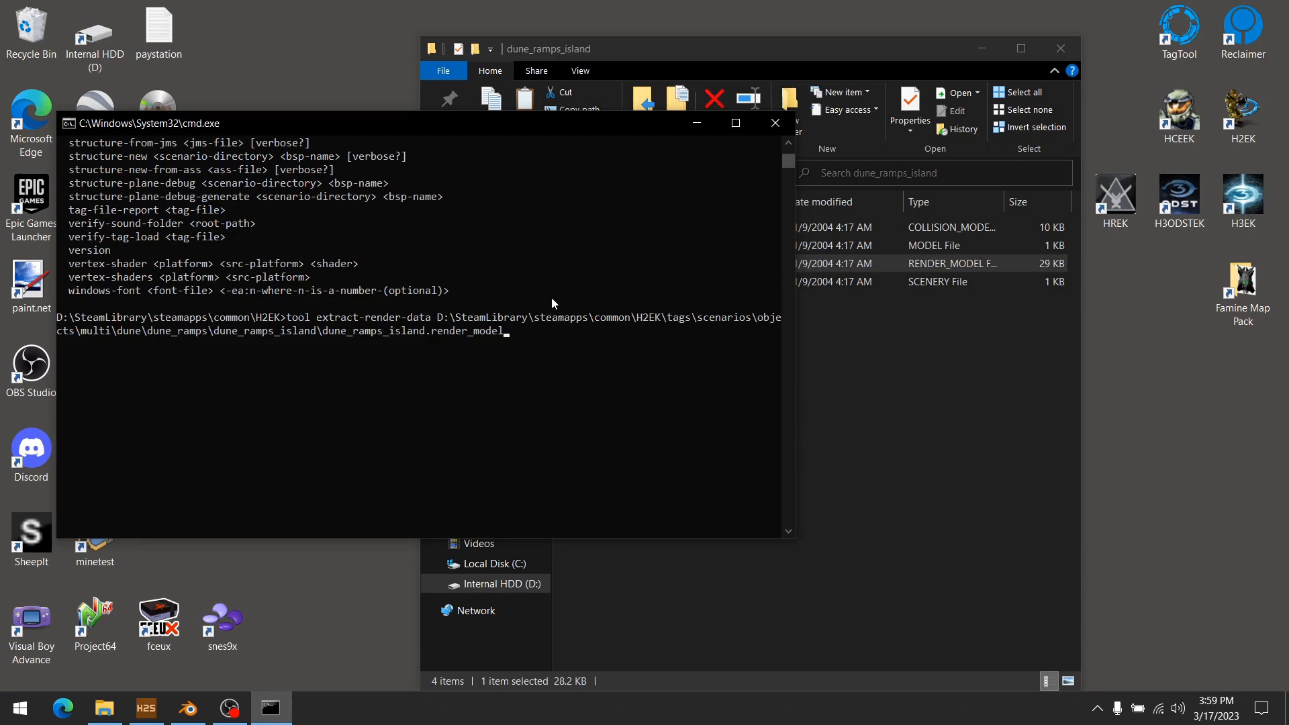
- Remove the .render_model extension from the path and try to run the extraction with the full drive path
key("BackSpace")
key("BackSpace")
key("BackSpace")
key("BackSpace")
key("BackSpace")
key("BackSpace")
key("BackSpace")
key("BackSpace")
key("BackSpace")
key("BackSpace")
key("BackSpace")
key("Return")
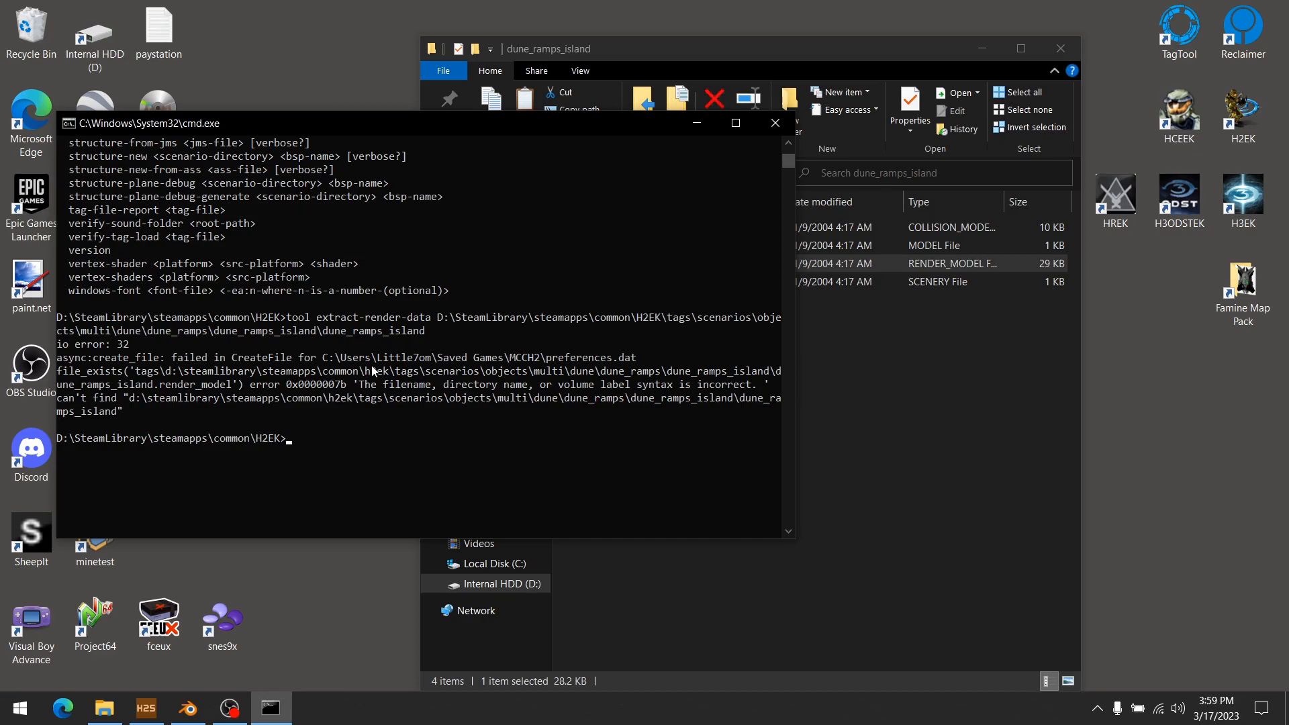
- Recall the extract-render-data command, cut everything before scenarios\ from the dune_ramps_island path, and run it
key("Up")
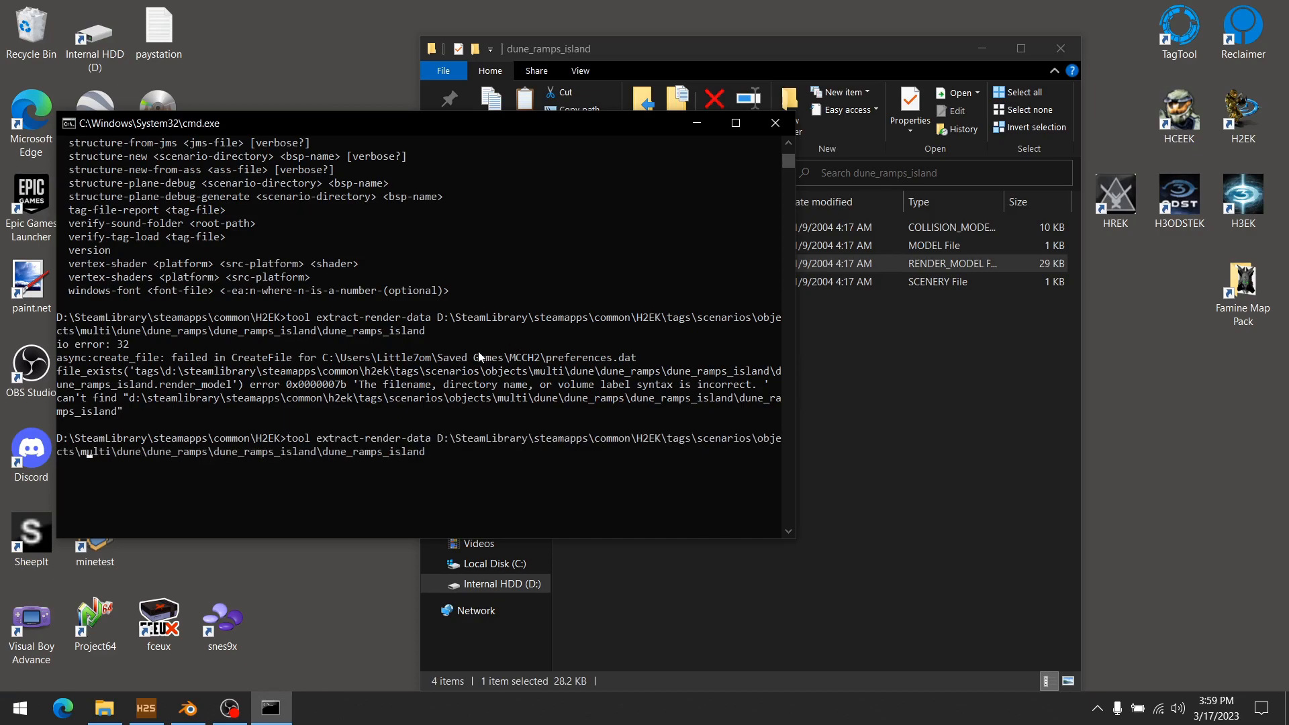
key("Left")
key("Left")
key("Left")
key("Left")
key("Left")
key("Left")
key("Left")
key("Left")
key("Left")
key("Left")
key("Left")
key("Left")
key("Left")
key("Left")
key("Left")
key("Left")
key("Left")
key("Left")
key("Left")
key("Left")
key("BackSpace")
key("BackSpace")
key("BackSpace")
key("BackSpace")
key("BackSpace")
key("BackSpace")
key("BackSpace")
key("BackSpace")
key("BackSpace")
key("BackSpace")
key("BackSpace")
key("BackSpace")
key("BackSpace")
key("BackSpace")
key("BackSpace")
key("BackSpace")
key("BackSpace")
key("BackSpace")
key("BackSpace")
key("BackSpace")
key("BackSpace")
key("BackSpace")
key("BackSpace")
key("BackSpace")
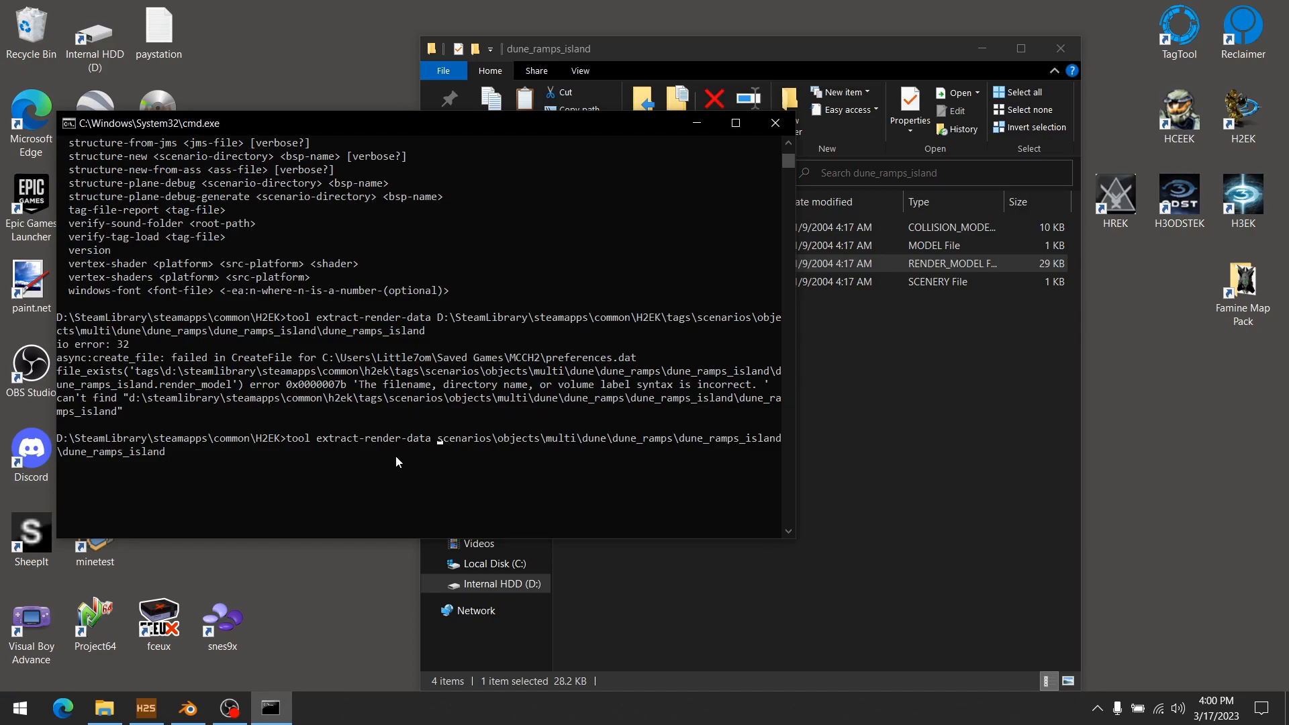
key("Return")
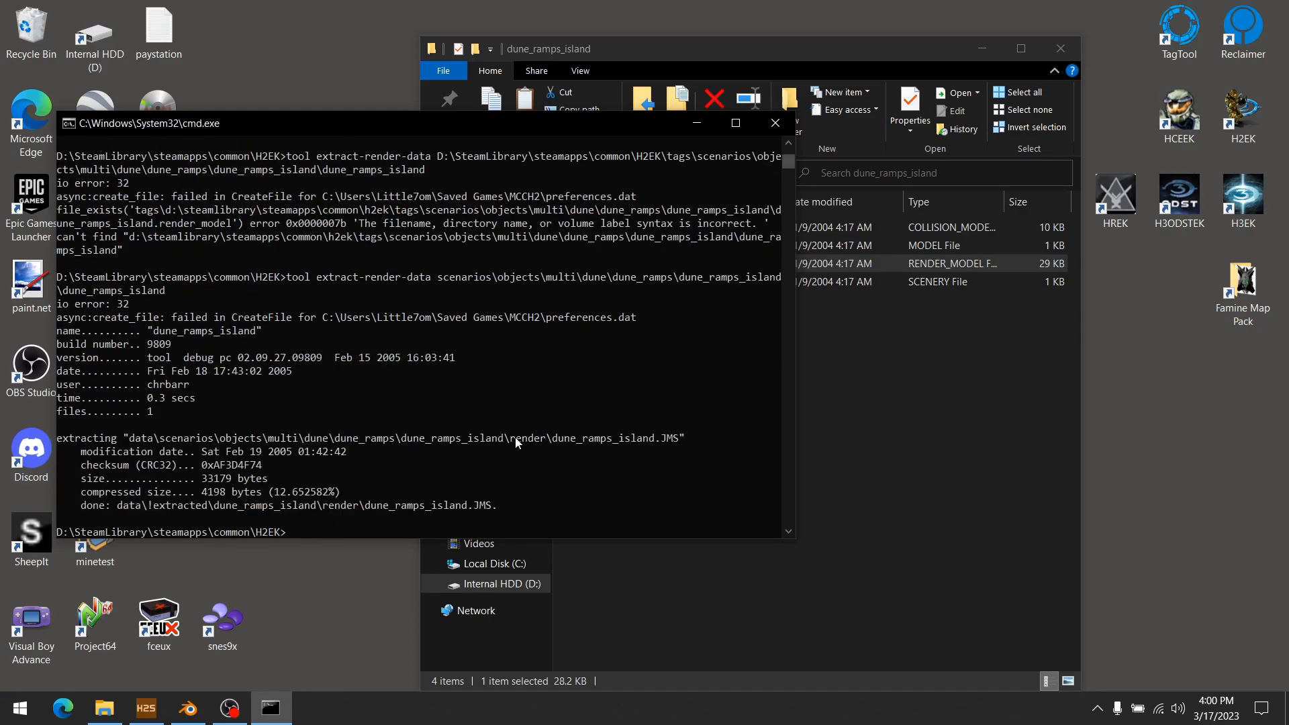
- Recall the command, change its verb to extract-collision-data, and run it for dune_ramps_island
key("Up")
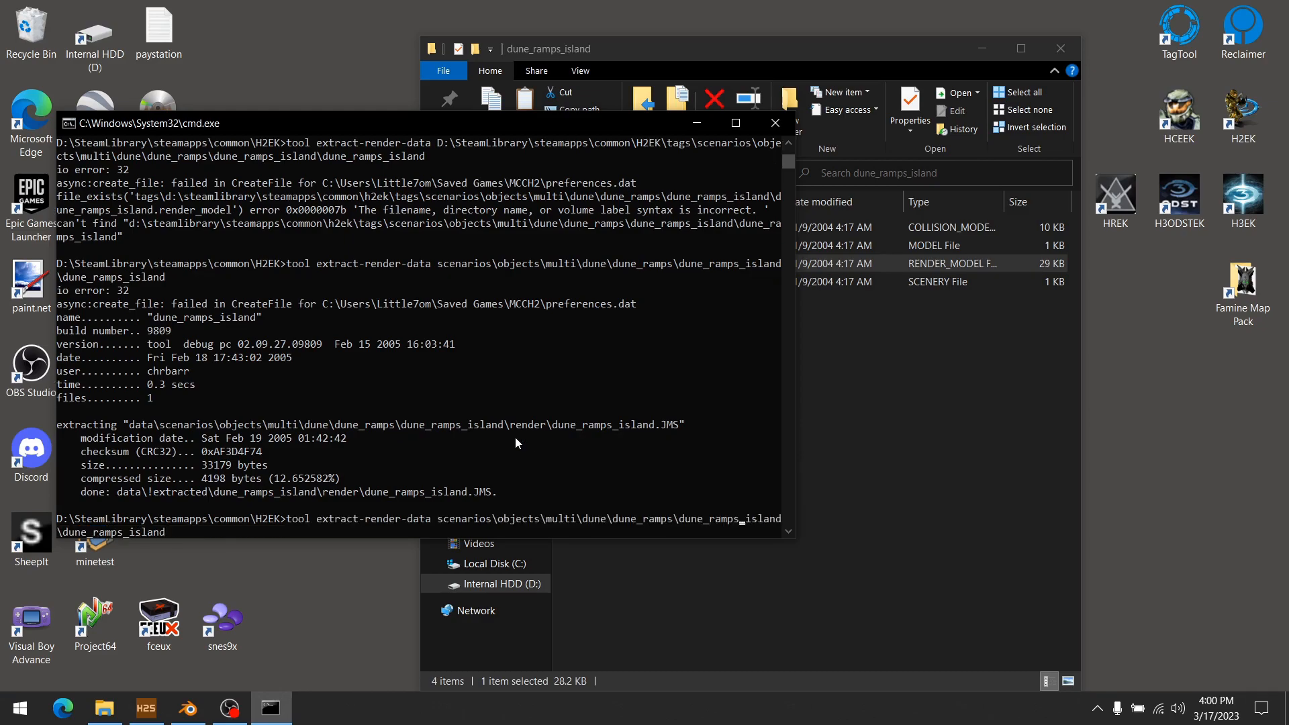
key("Left")
key("Left")
key("Left")
key("Left")
key("Left")
key("Left")
key("Left")
key("Left")
key("BackSpace")
key("BackSpace")
key("BackSpace")
key("BackSpace")
key("BackSpace")
key("BackSpace")
type("collision")
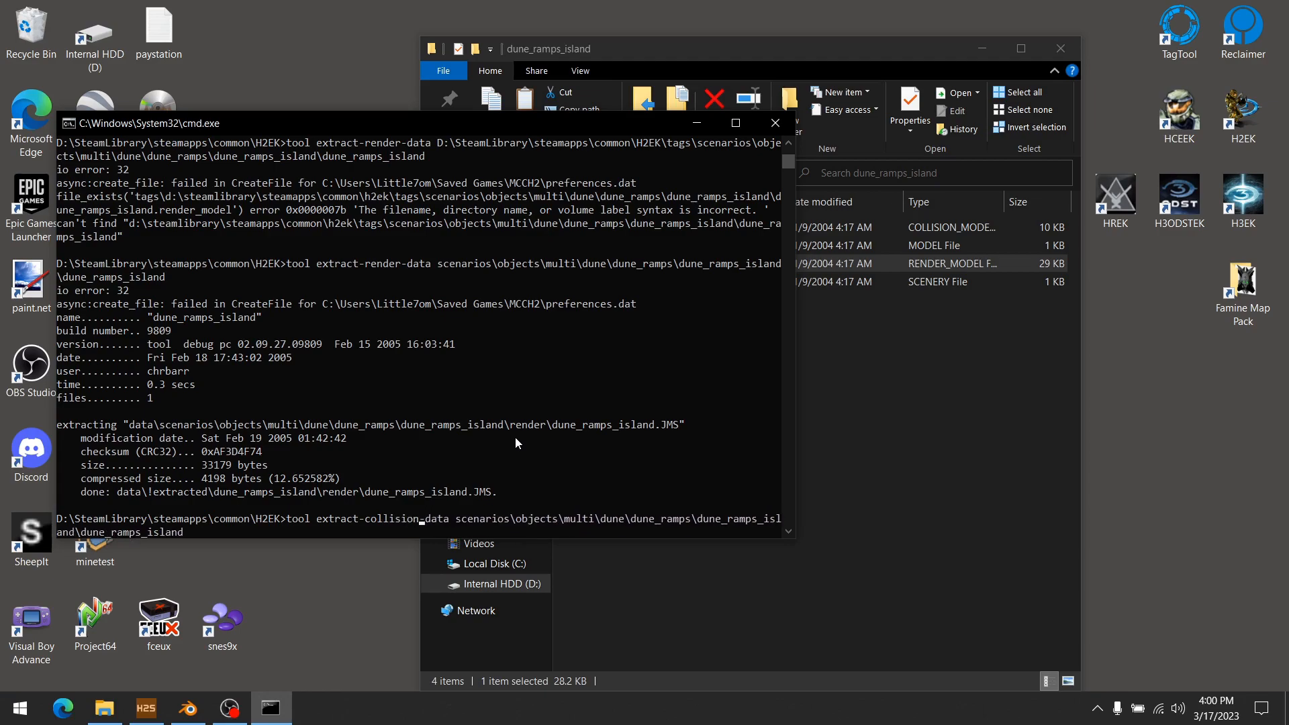
key("Return")
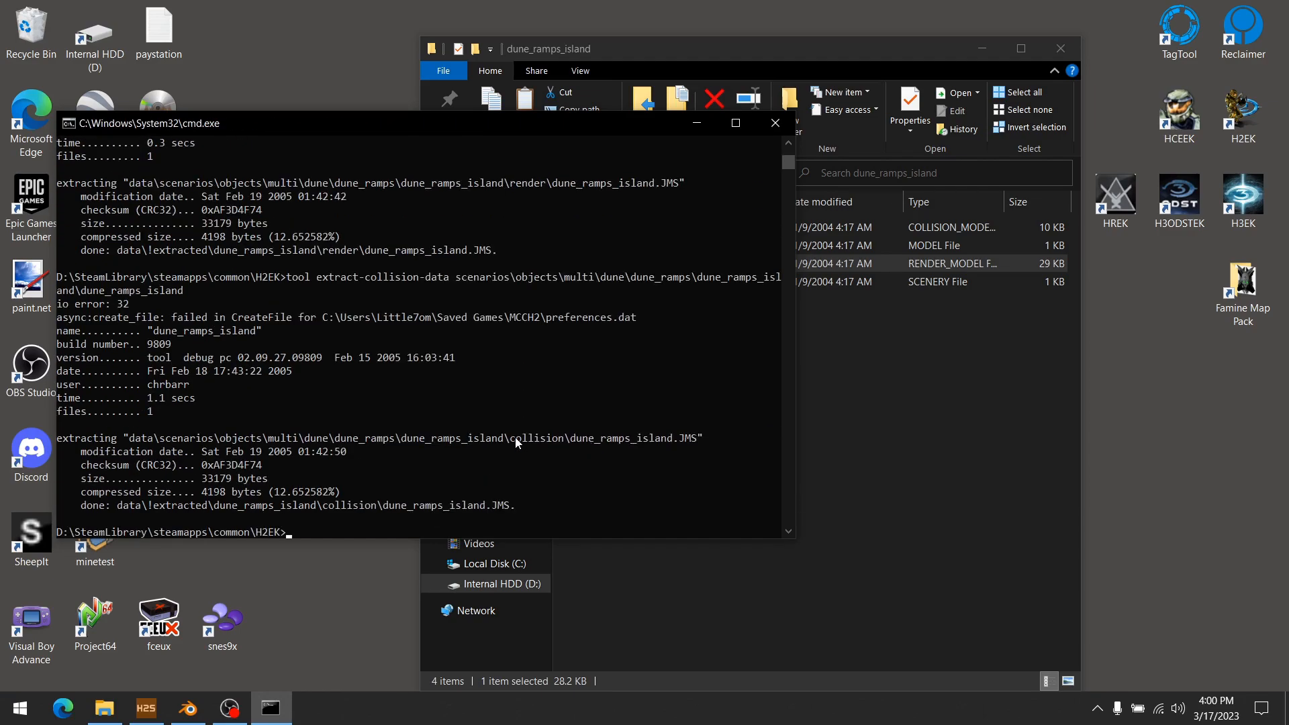
- Recall the extract-render-data command without running it and open the dune_ramps_planet tag folder
key("Up")
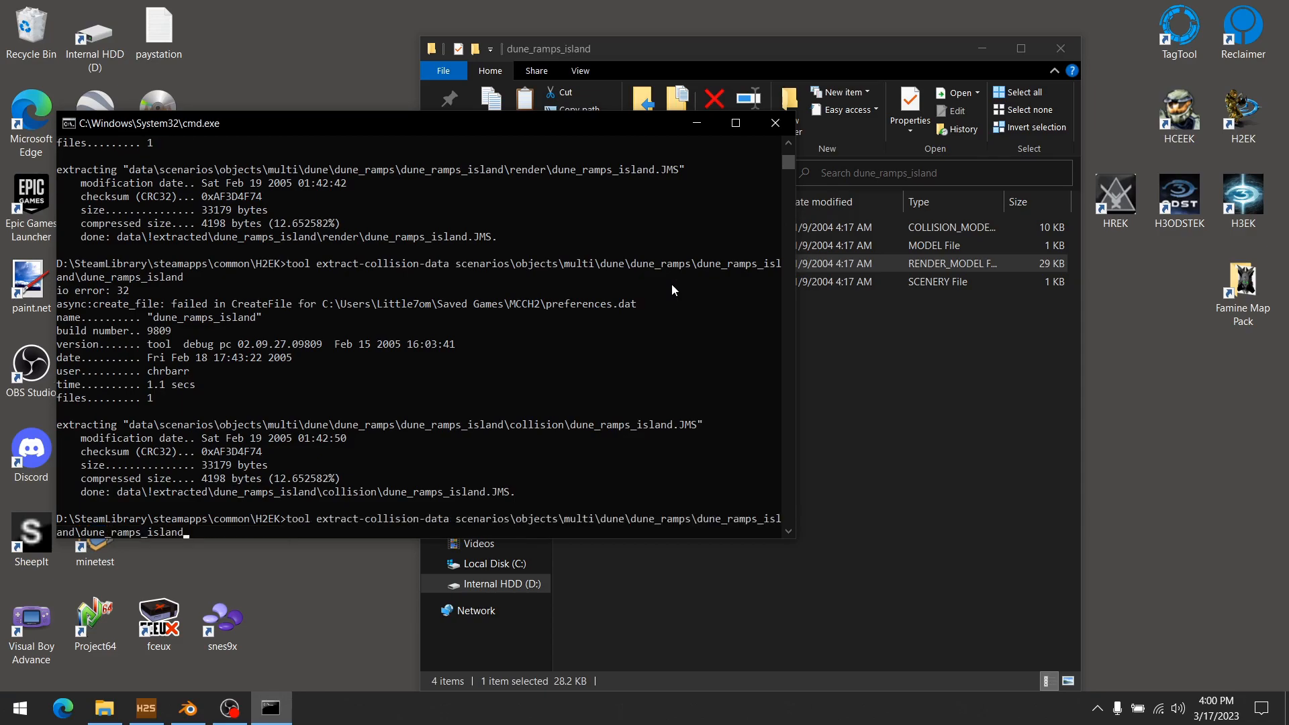
key("Up")
left_click(743, 53)
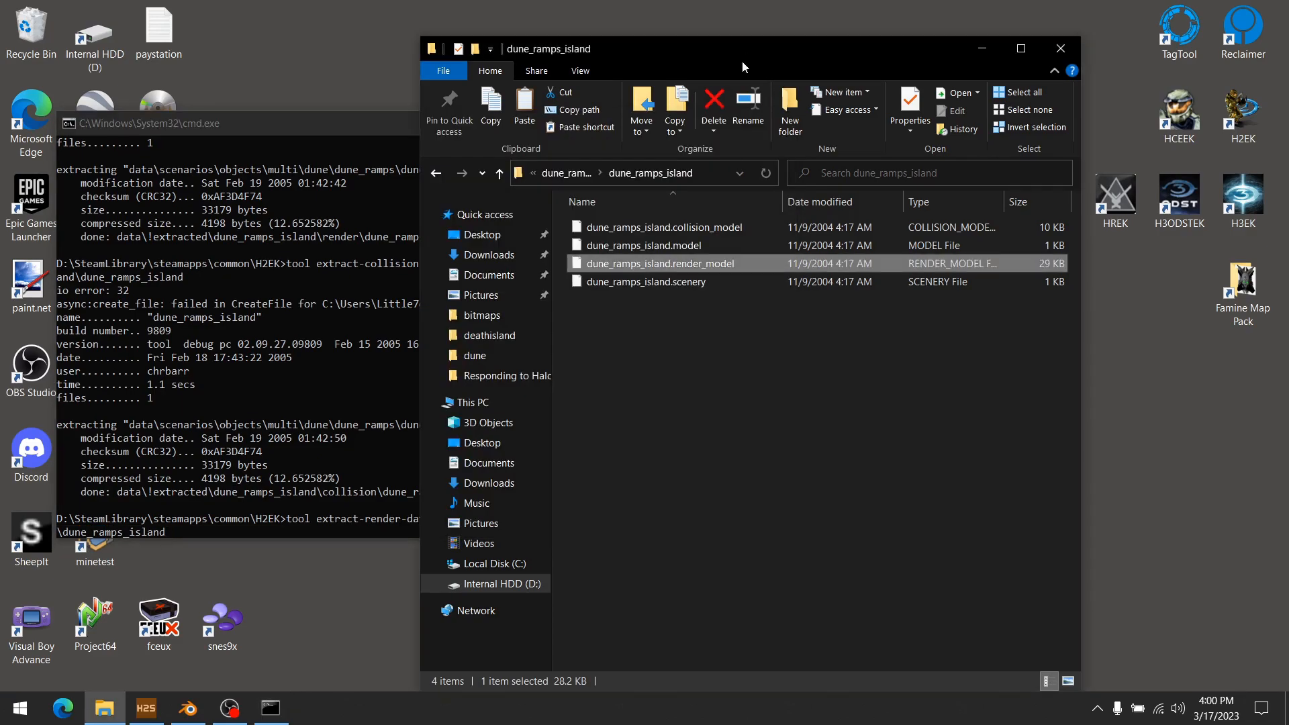
left_click(584, 174)
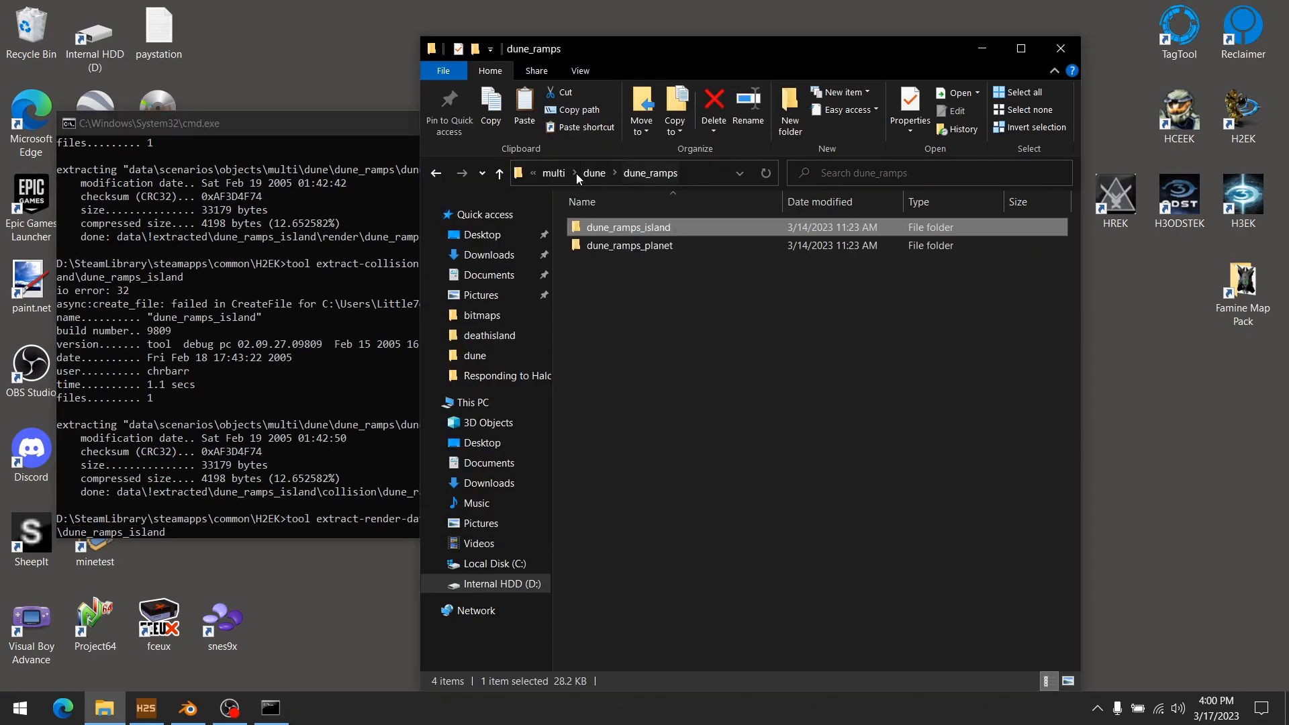
double_click(648, 246)
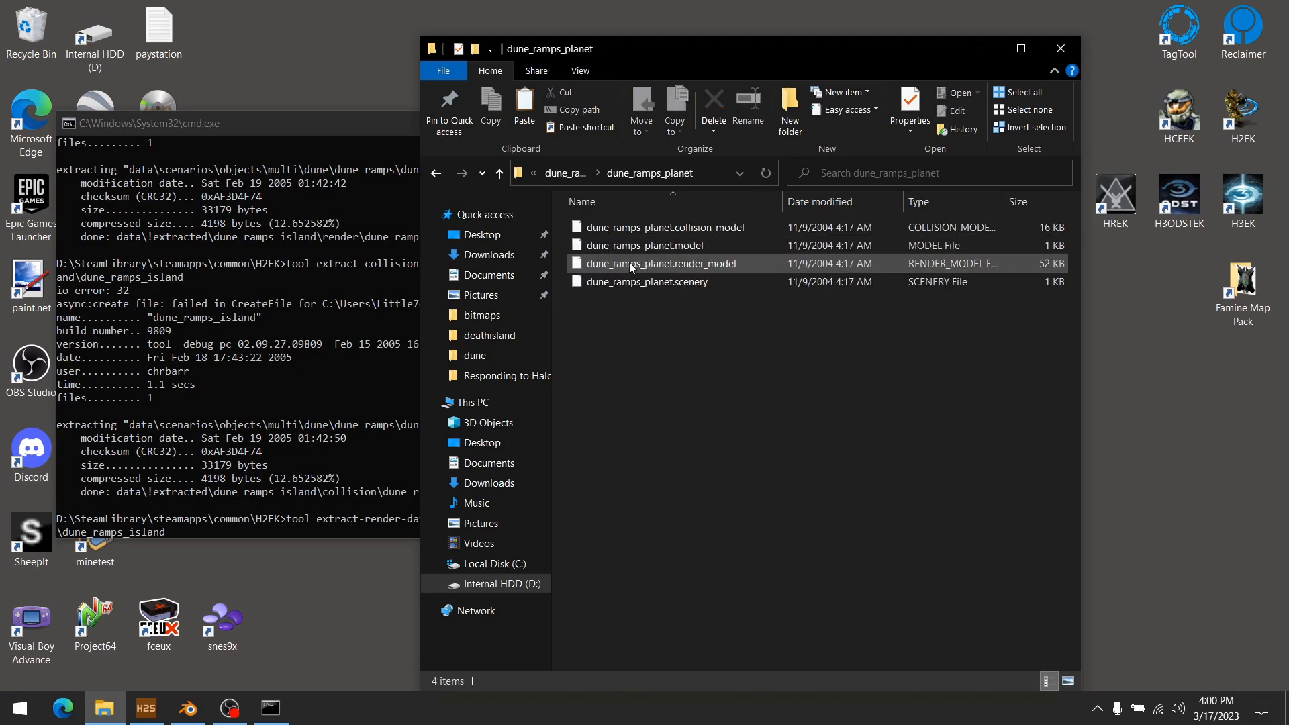
- Delete the dune_ramps_island path from the recalled command, leaving only "tool extract-render-data" and a trailing space
left_click(384, 123)
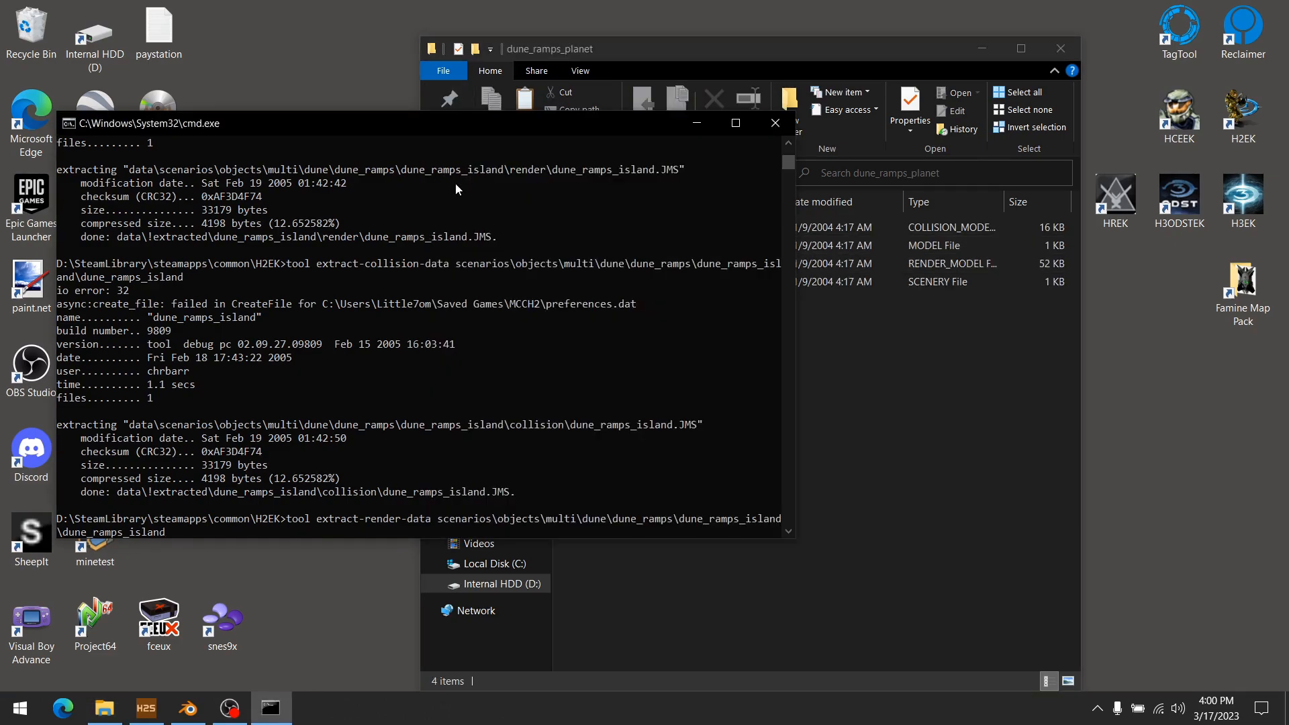
key("BackSpace")
key("BackSpace")
key("BackSpace")
key("BackSpace")
key("BackSpace")
key("BackSpace")
key("BackSpace")
key("BackSpace")
key("BackSpace")
key("BackSpace")
key("BackSpace")
key("BackSpace")
key("BackSpace")
key("BackSpace")
key("BackSpace")
key("BackSpace")
key("BackSpace")
key("BackSpace")
key("BackSpace")
key("BackSpace")
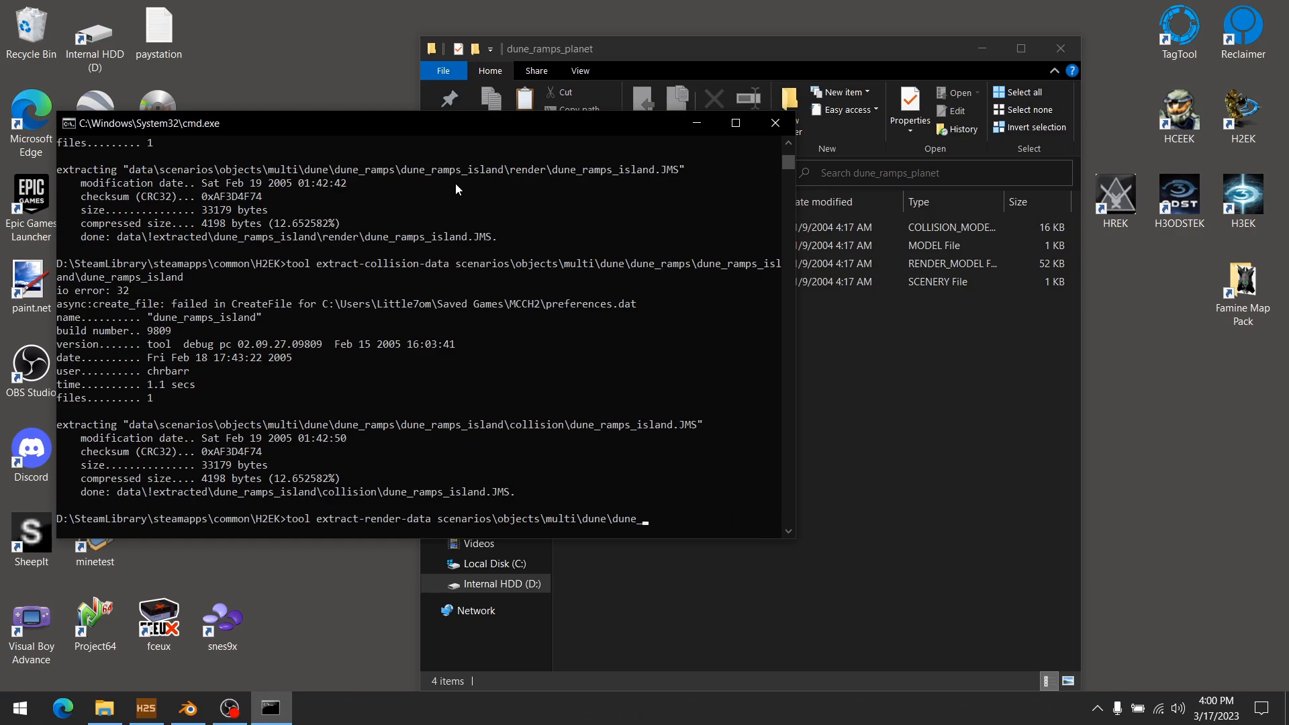
key("BackSpace")
key("BackSpace")
key("BackSpace")
key("BackSpace")
key("BackSpace")
key("BackSpace")
key("BackSpace")
key("BackSpace")
key("BackSpace")
key("BackSpace")
key("BackSpace")
key("BackSpace")
key("BackSpace")
key("BackSpace")
key("BackSpace")
key("BackSpace")
key("BackSpace")
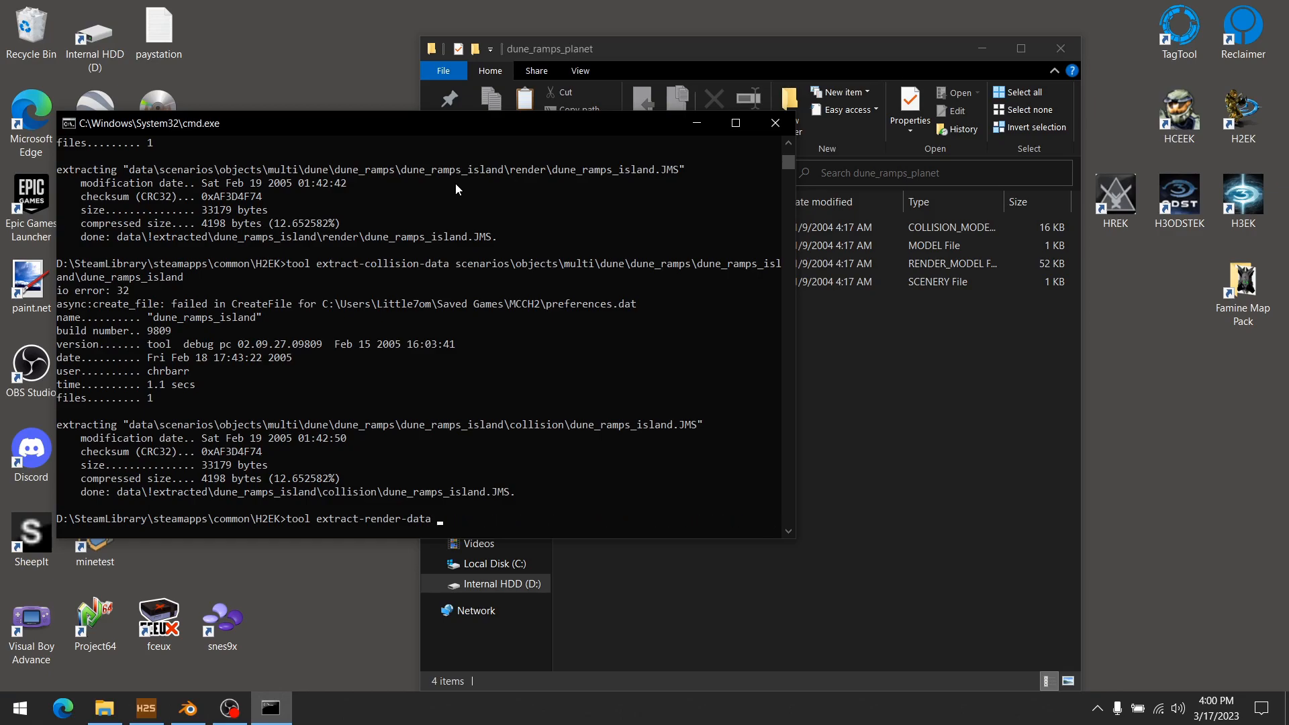
- Add the full path of dune_ramps_planet.render_model to the extract-render-data command and return to the prompt
left_click(609, 43)
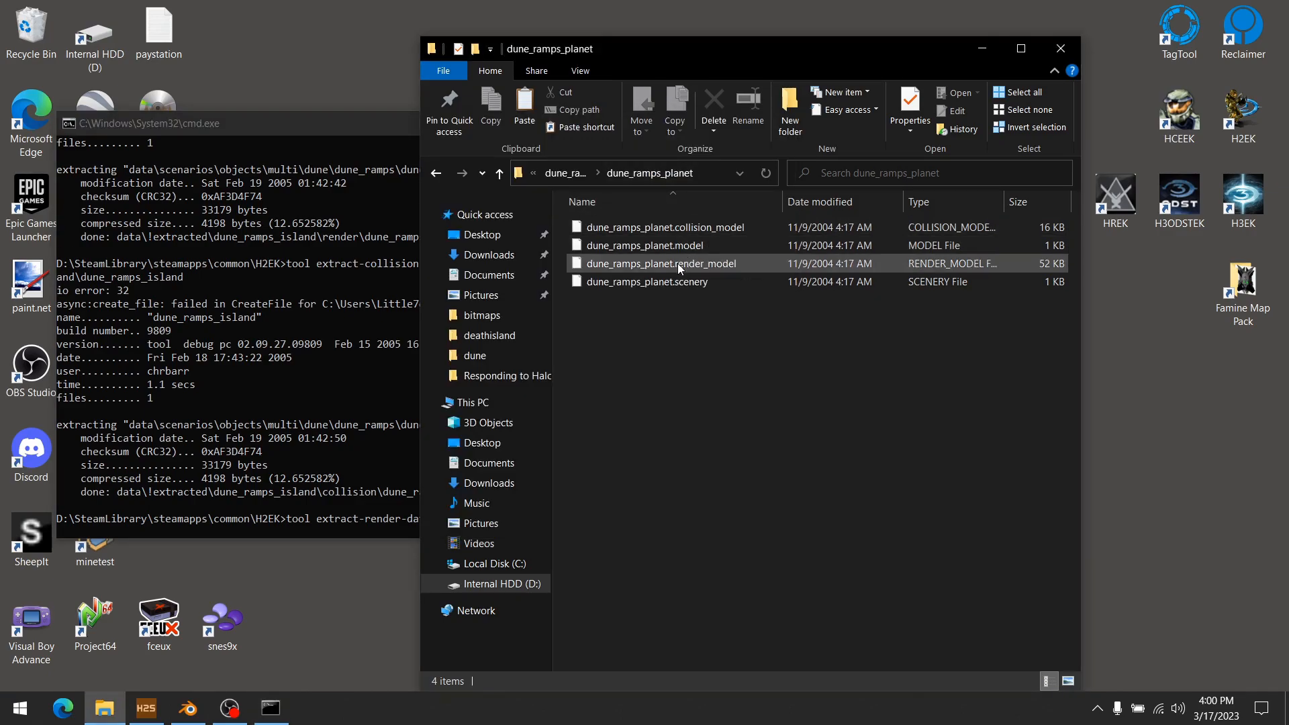
left_click(606, 264)
left_click_drag(606, 263, 323, 332)
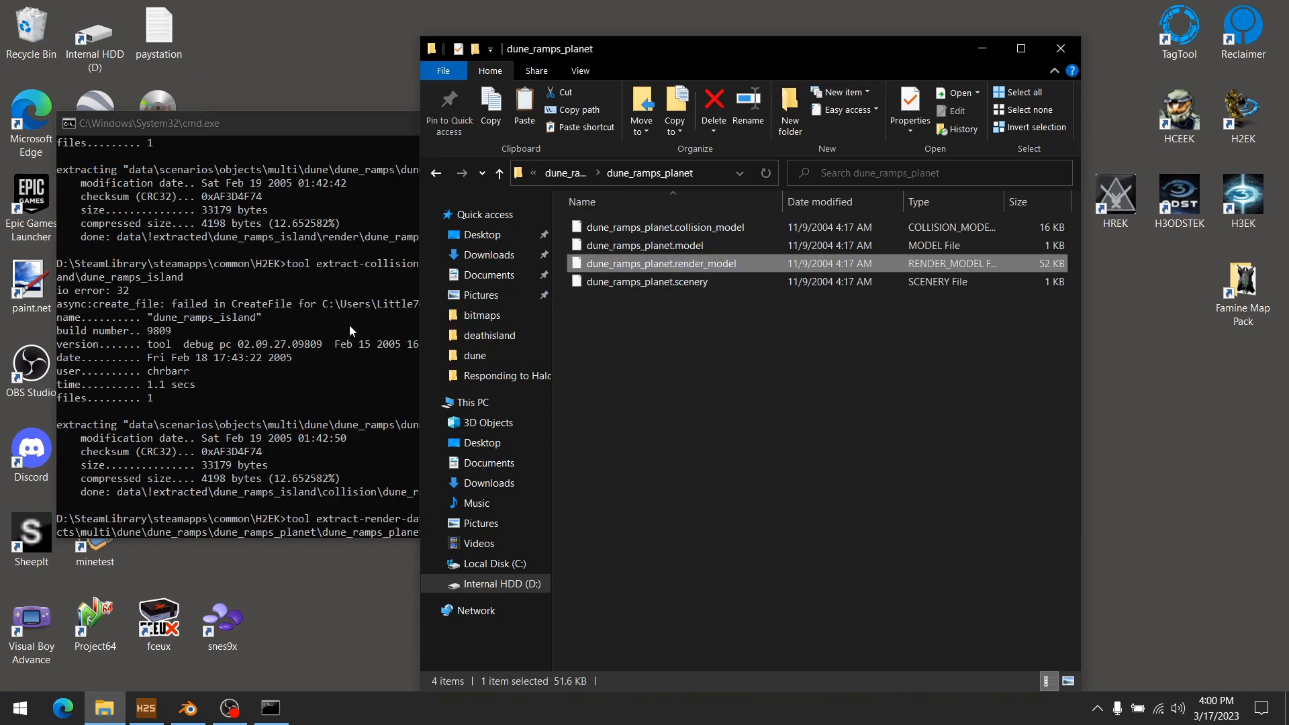
left_click(327, 131)
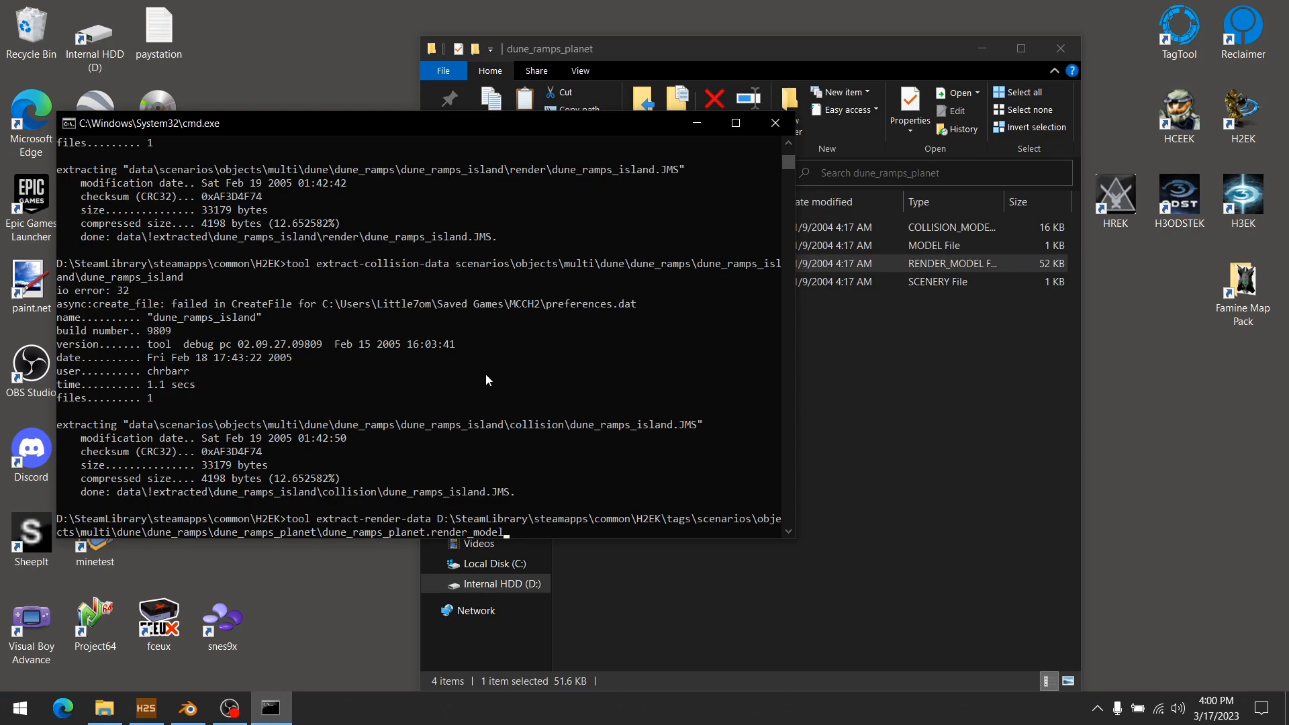
- Remove the .render_model extension from the end of the dune_ramps_planet path in the extract-render-data command
key("BackSpace")
key("BackSpace")
key("BackSpace")
key("BackSpace")
key("BackSpace")
key("BackSpace")
key("BackSpace")
key("BackSpace")
key("BackSpace")
key("BackSpace")
key("BackSpace")
key("BackSpace")
key("BackSpace")
- Delete the D:\SteamLibrary\steamapps\common\H2EK\tags\ prefix so the path starts at scenarios, and run the render extraction for dune_ramps_planet
key("Left")
key("Left")
key("Left")
key("Left")
key("Left")
key("Left")
key("Left")
key("Left")
key("Left")
key("Left")
key("Left")
key("Left")
key("Left")
key("Left")
key("Left")
key("Left")
key("Left")
key("Left")
key("Left")
key("Left")
key("BackSpace")
key("BackSpace")
key("BackSpace")
key("BackSpace")
key("BackSpace")
key("BackSpace")
key("BackSpace")
key("BackSpace")
key("BackSpace")
key("BackSpace")
key("BackSpace")
key("BackSpace")
key("BackSpace")
key("BackSpace")
key("BackSpace")
key("BackSpace")
key("BackSpace")
key("BackSpace")
key("BackSpace")
key("BackSpace")
key("BackSpace")
key("BackSpace")
key("BackSpace")
key("BackSpace")
key("BackSpace")
key("BackSpace")
key("BackSpace")
key("BackSpace")
key("BackSpace")
key("BackSpace")
key("BackSpace")
key("BackSpace")
key("BackSpace")
key("BackSpace")
key("BackSpace")
key("BackSpace")
key("BackSpace")
key("BackSpace")
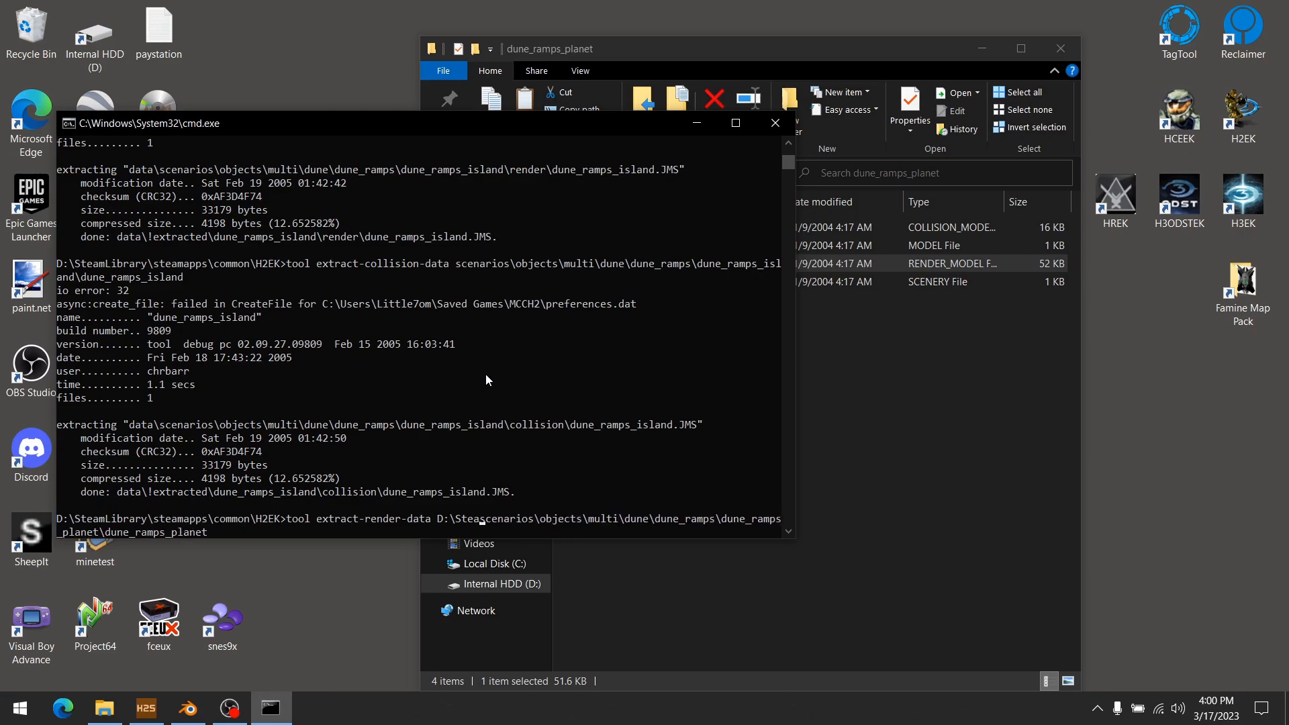
key("BackSpace")
key("Return")
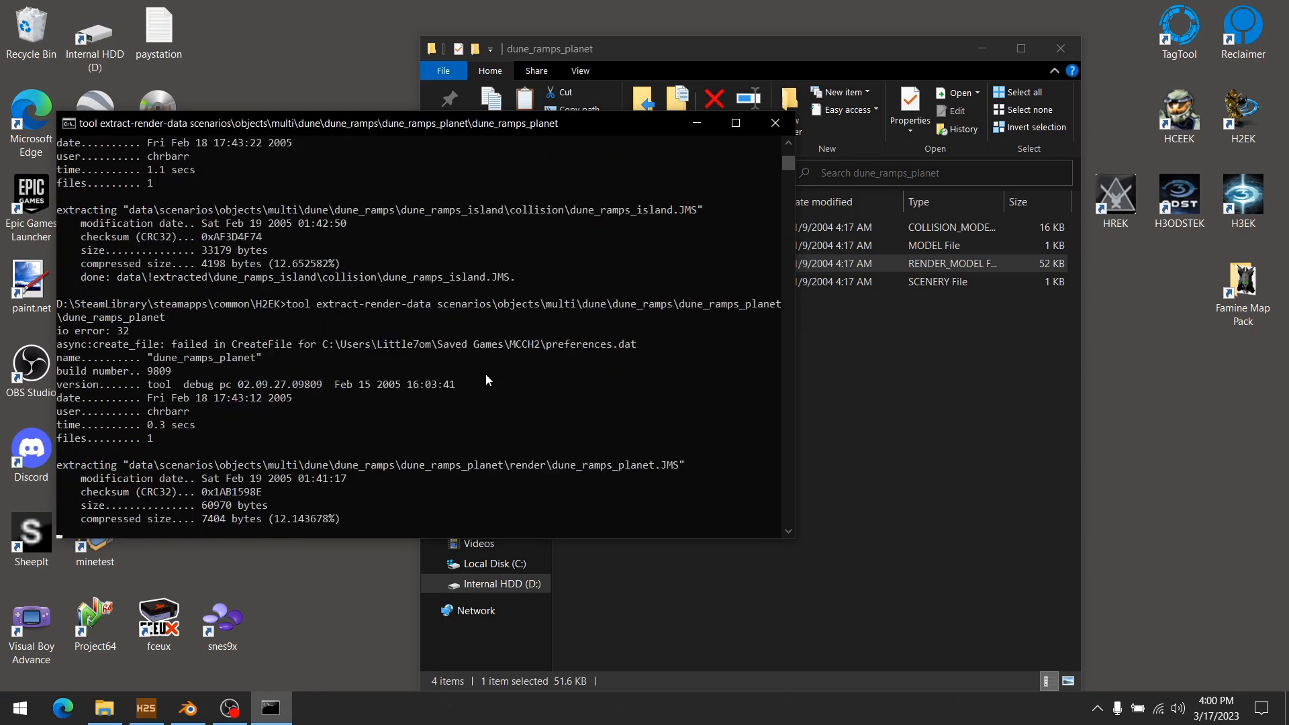
- Recall the dune_ramps_planet command, change its verb to extract-collision-data, and run it
key("Up")
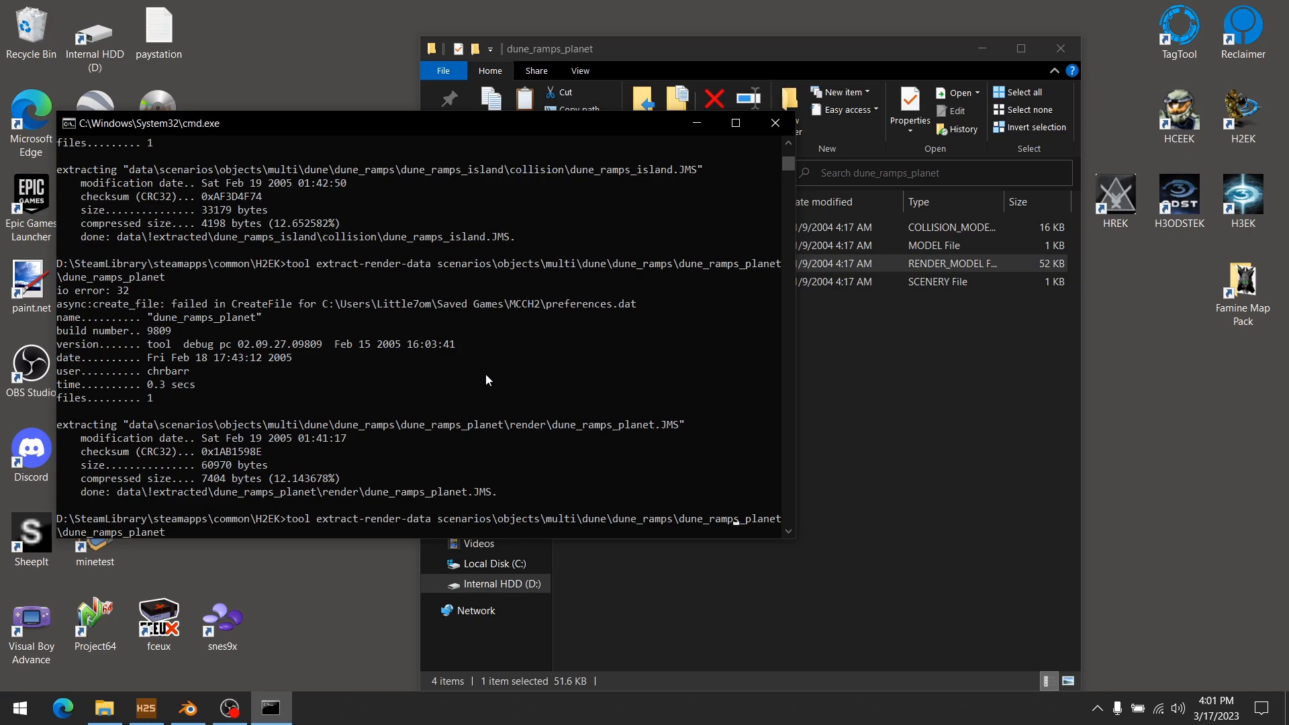
key("Left")
key("Left")
key("Left")
key("Left")
key("BackSpace")
key("BackSpace")
key("BackSpace")
key("BackSpace")
key("BackSpace")
key("BackSpace")
type("co")
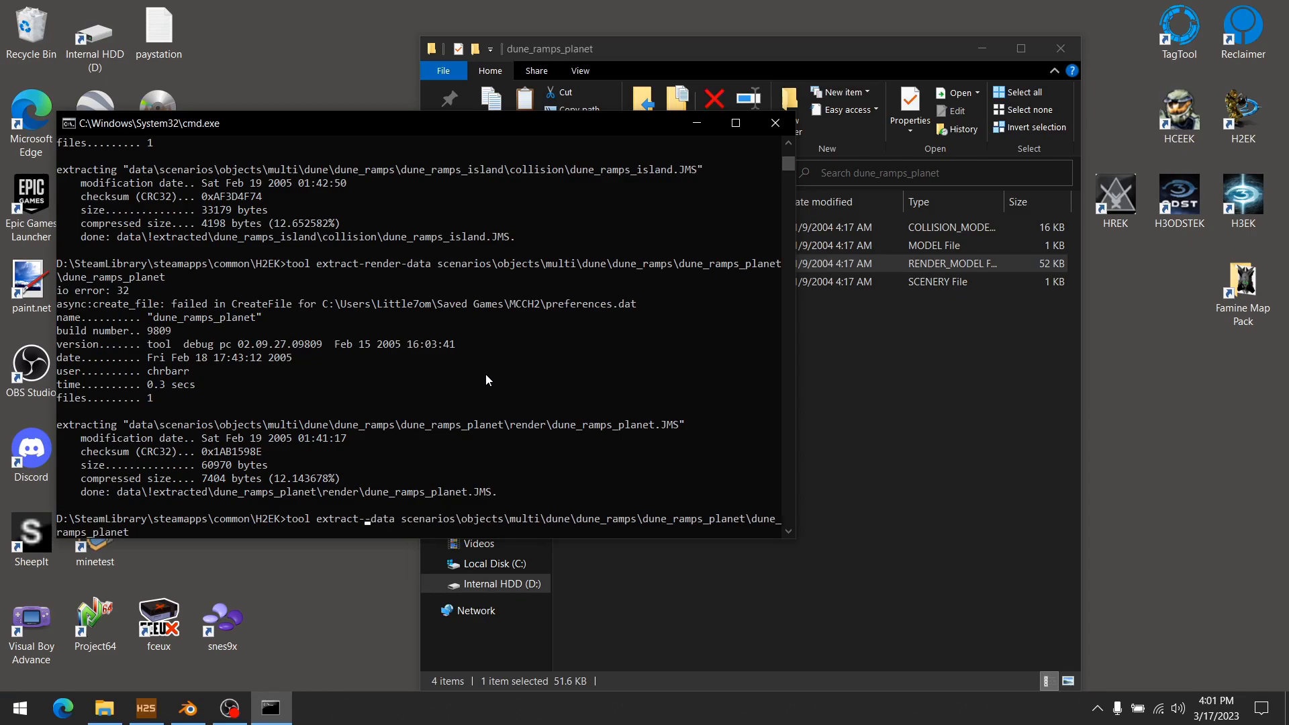
type("llision")
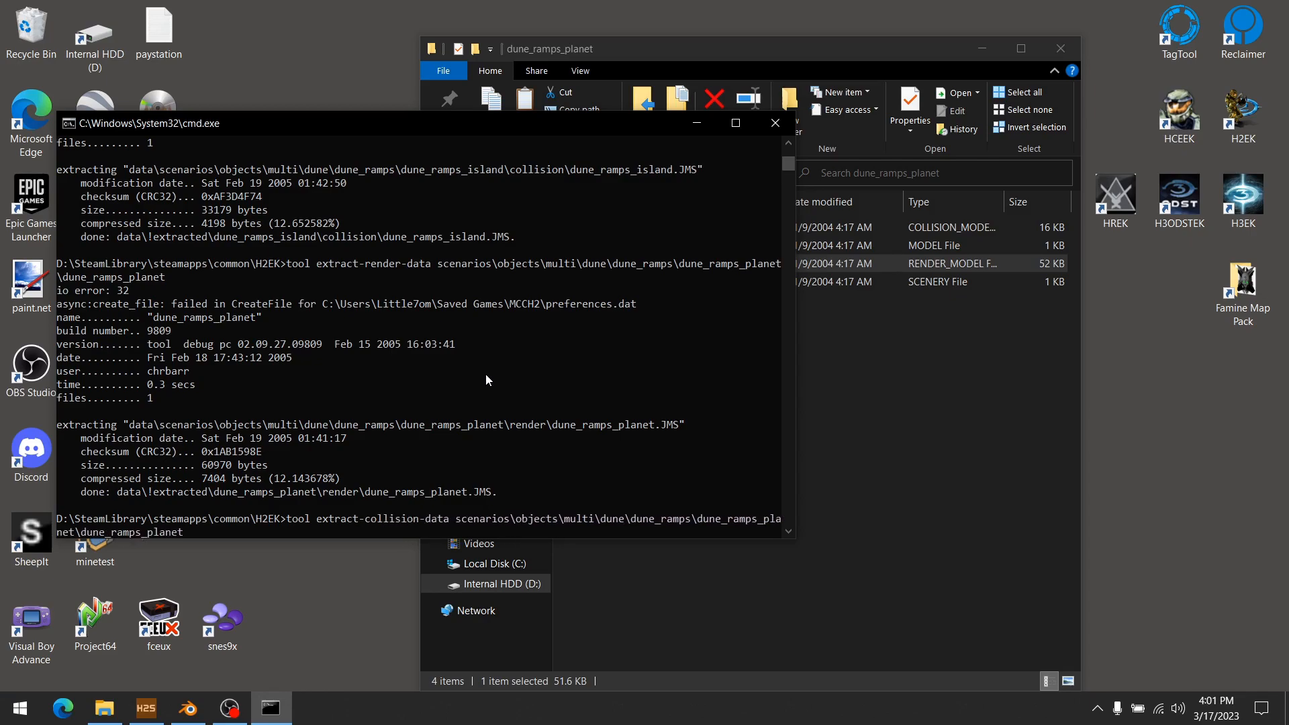
key("Return")
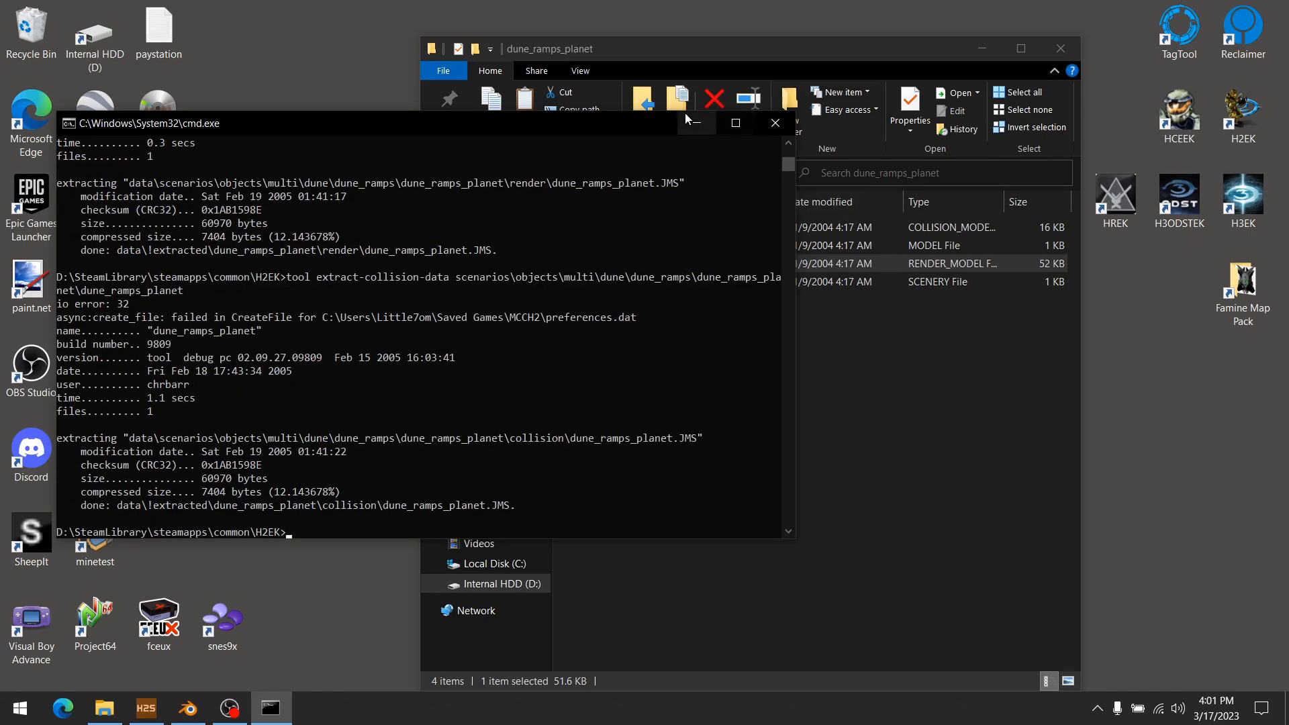
- Switch to File Explorer and go up from the dune_ramps_planet folder to the H2EK tags folder
left_click(695, 57)
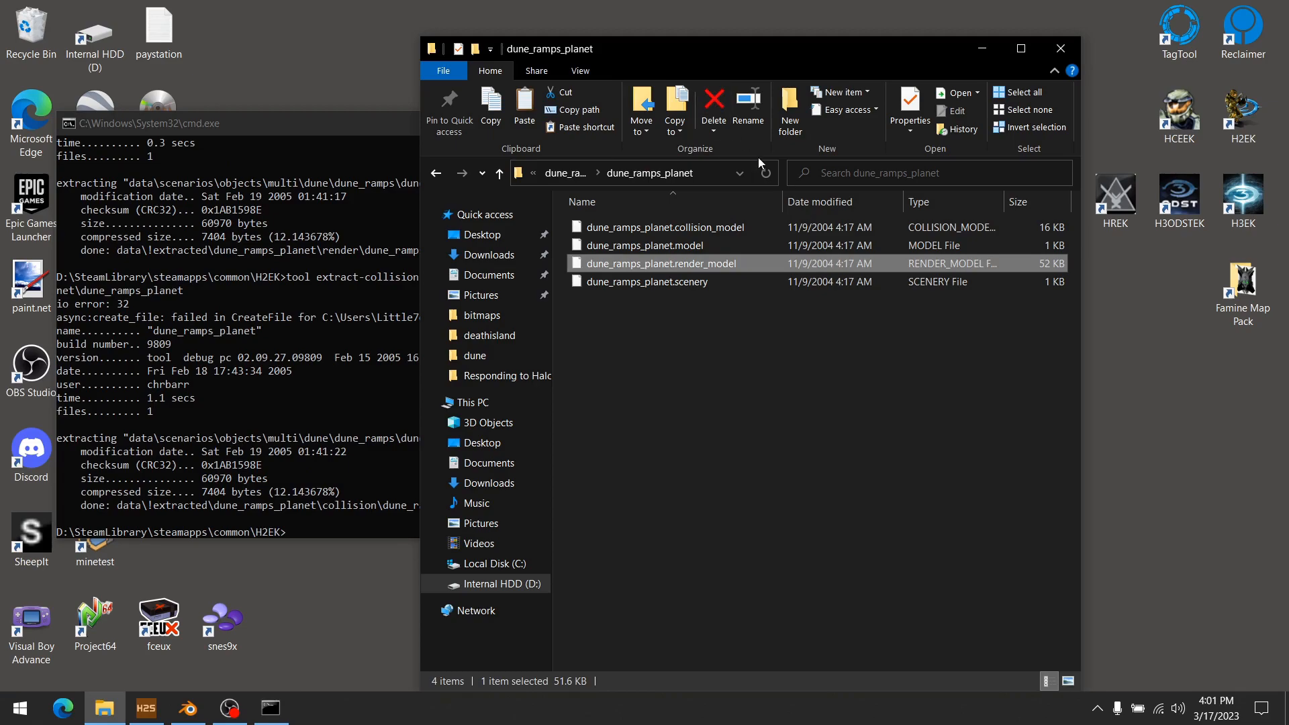
left_click(561, 177)
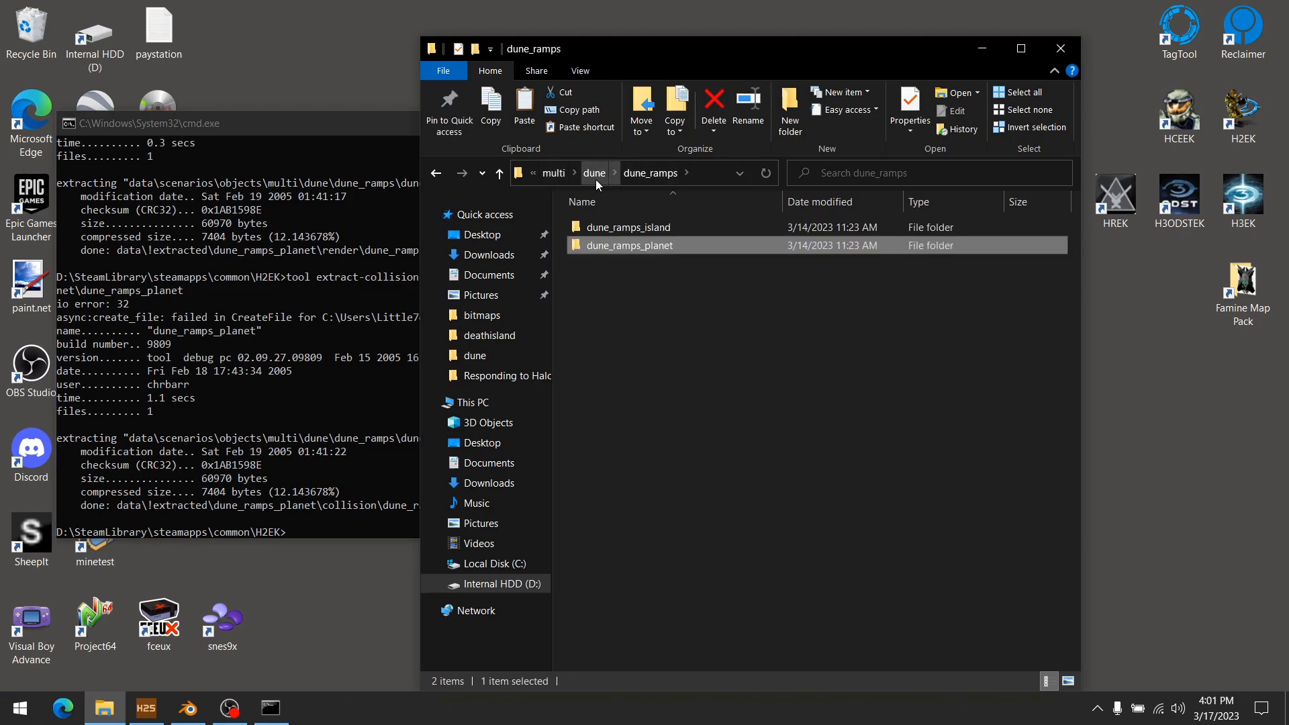
left_click(595, 179)
left_click(581, 179)
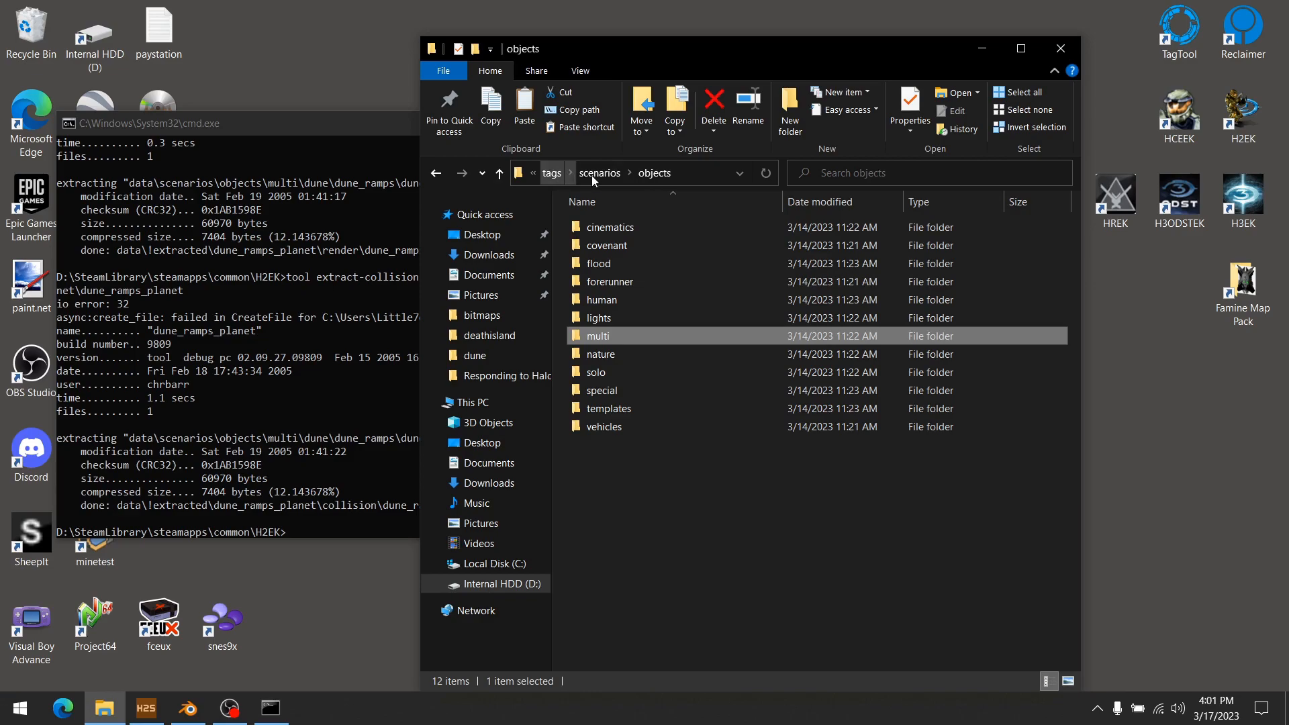
left_click(588, 176)
left_click(590, 174)
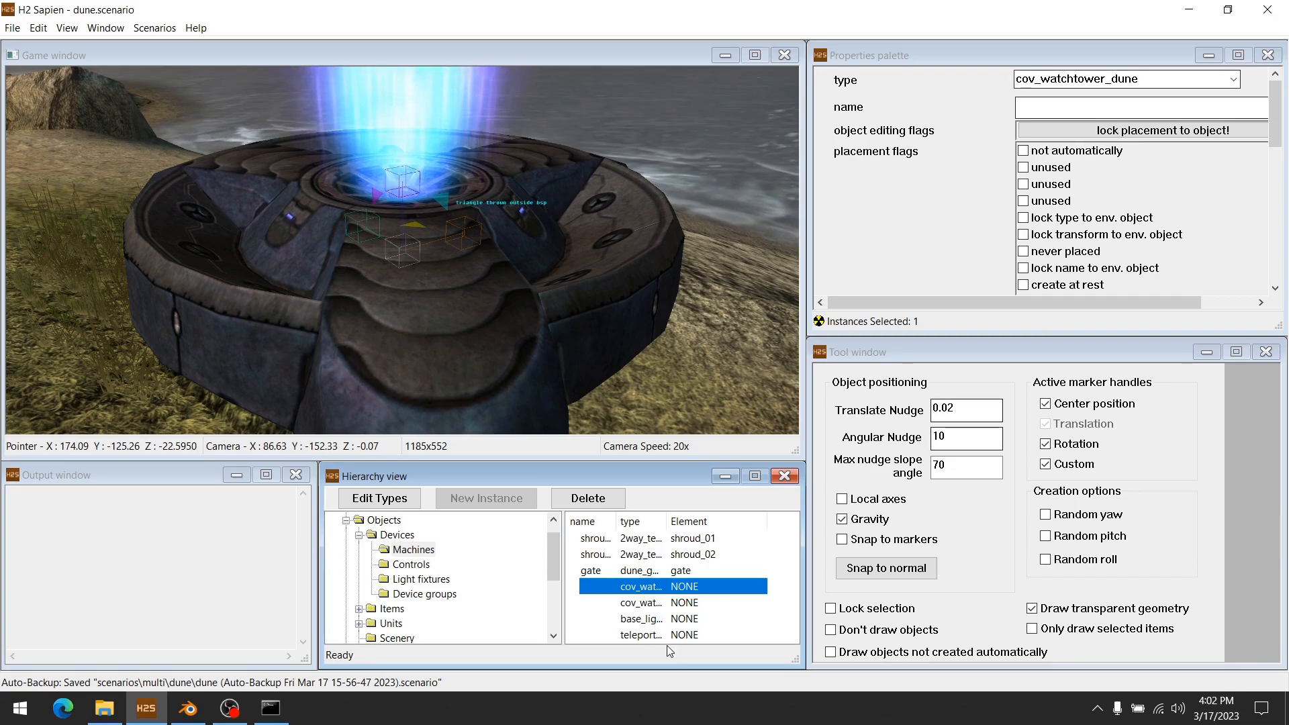
- In File Explorer, return to the cov_watchtower_dune search results and open the file location of cov_watchtower_dune.device_machine
left_click(104, 708)
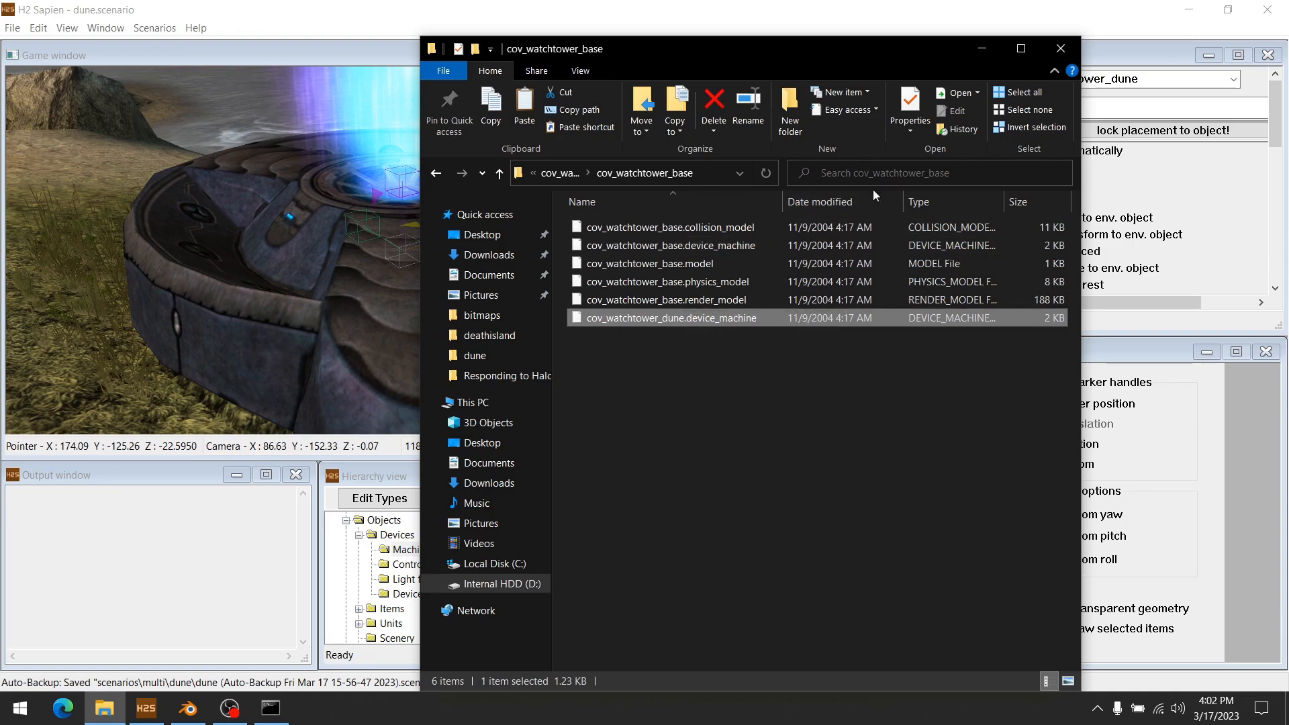
right_click(637, 318)
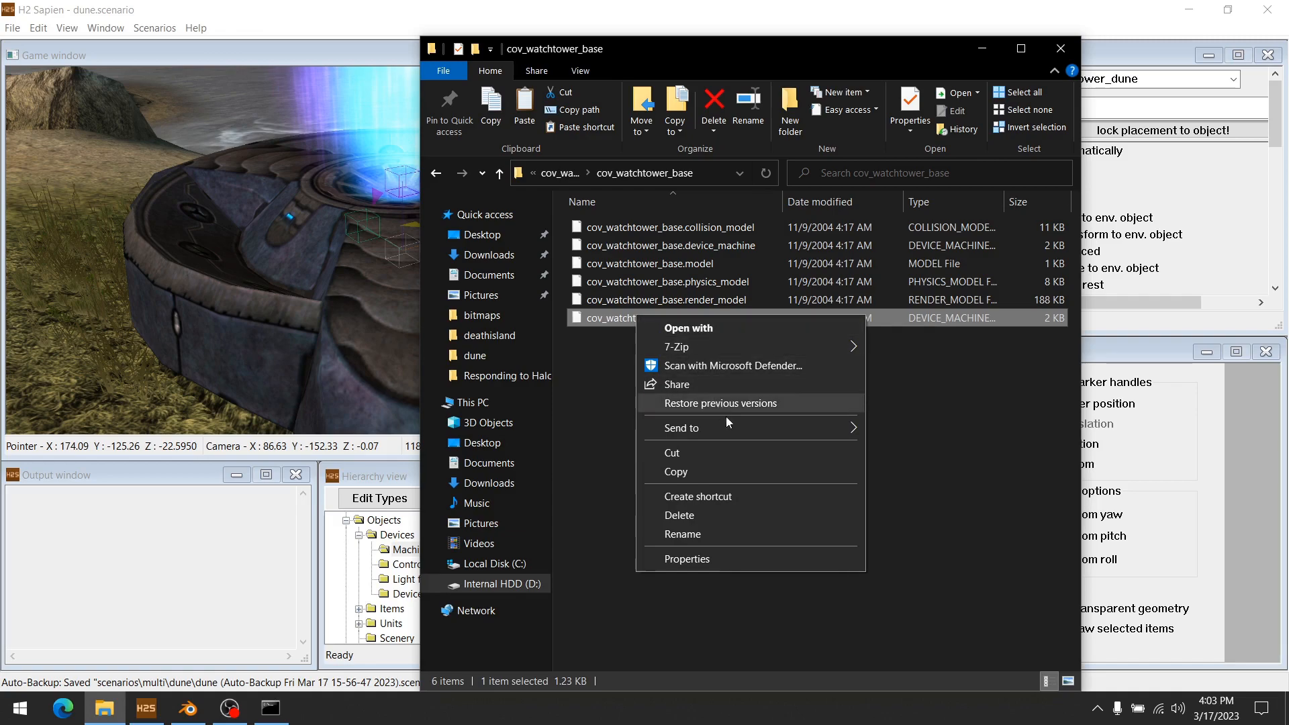
left_click(603, 434)
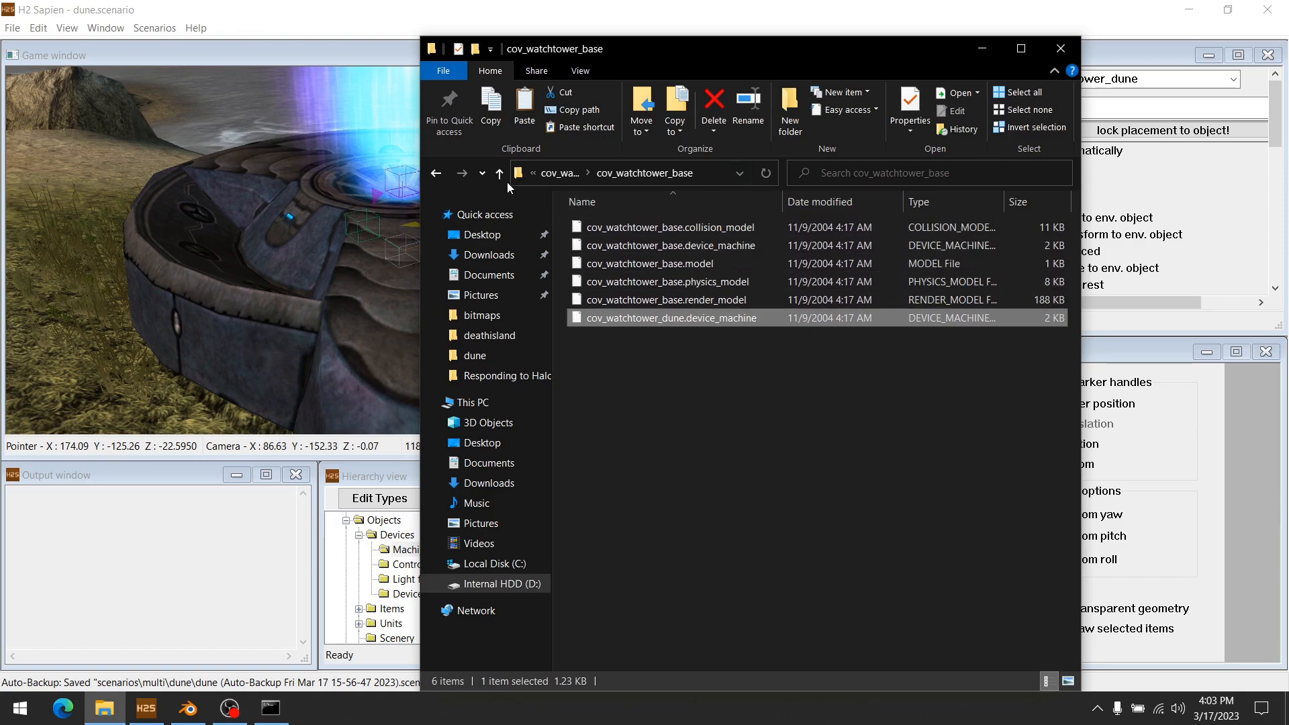
left_click(436, 174)
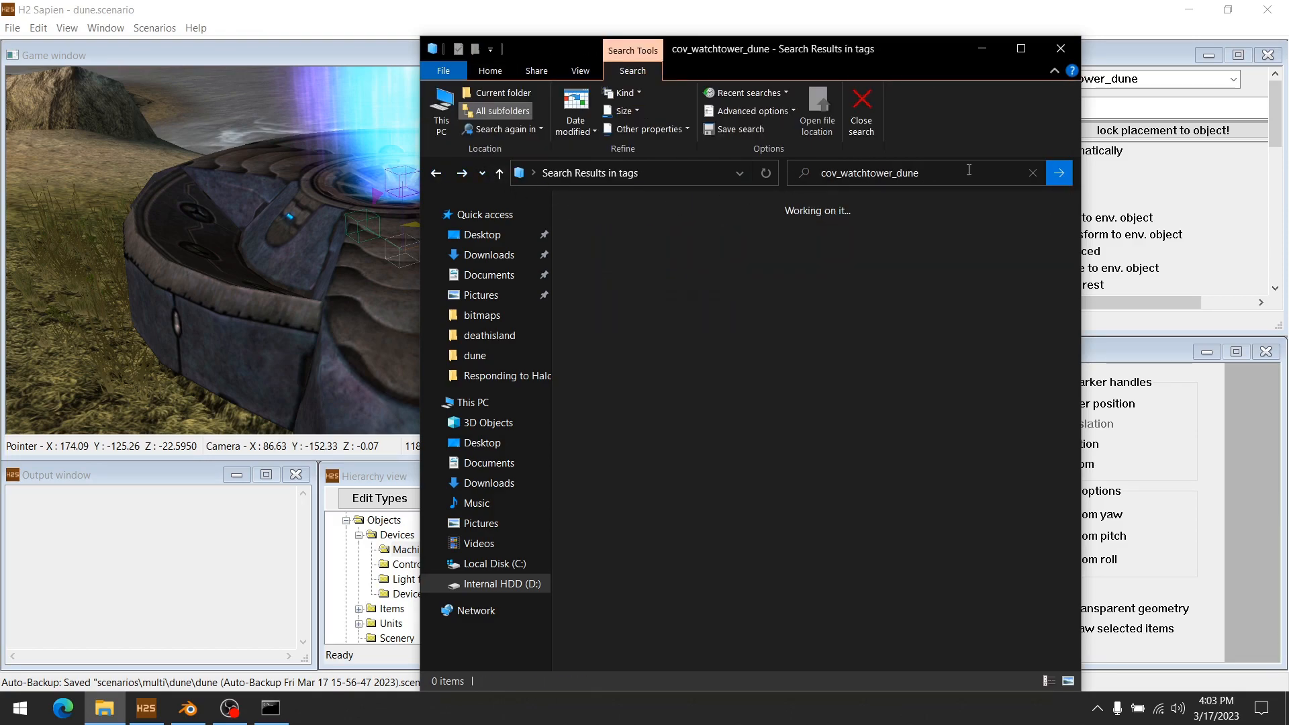
left_click(675, 225)
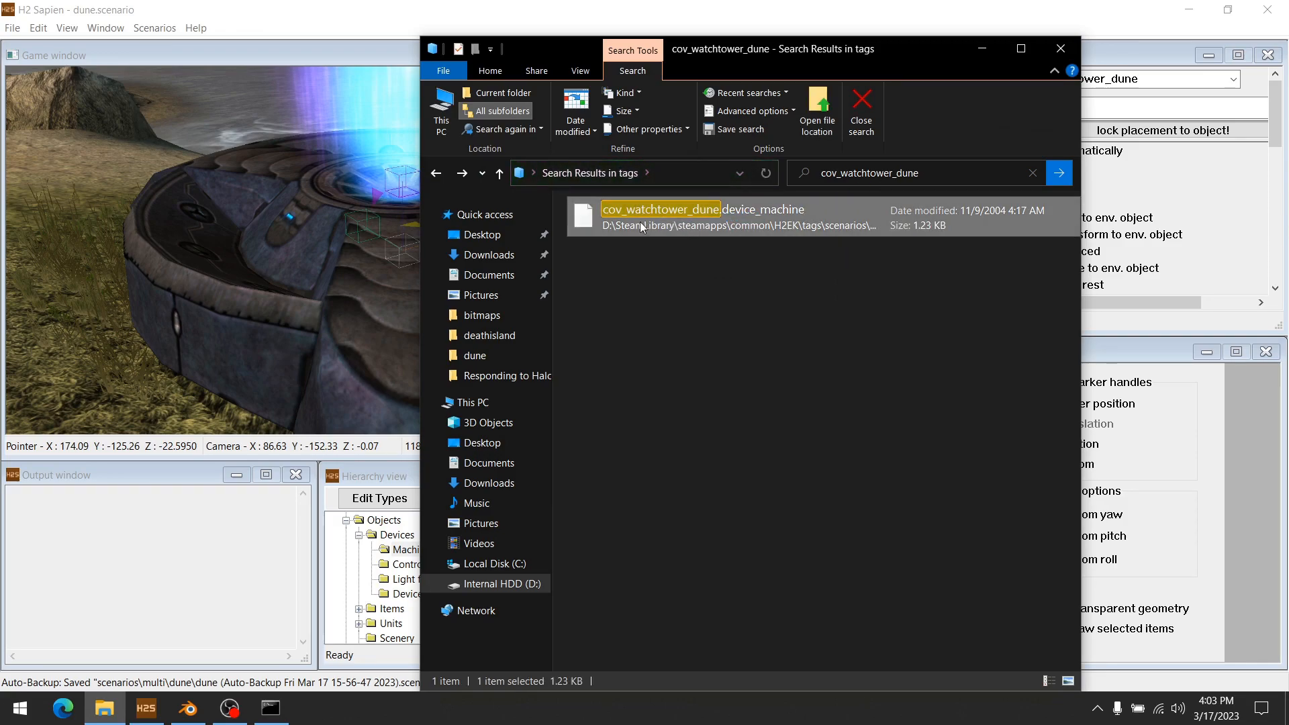
right_click(691, 216)
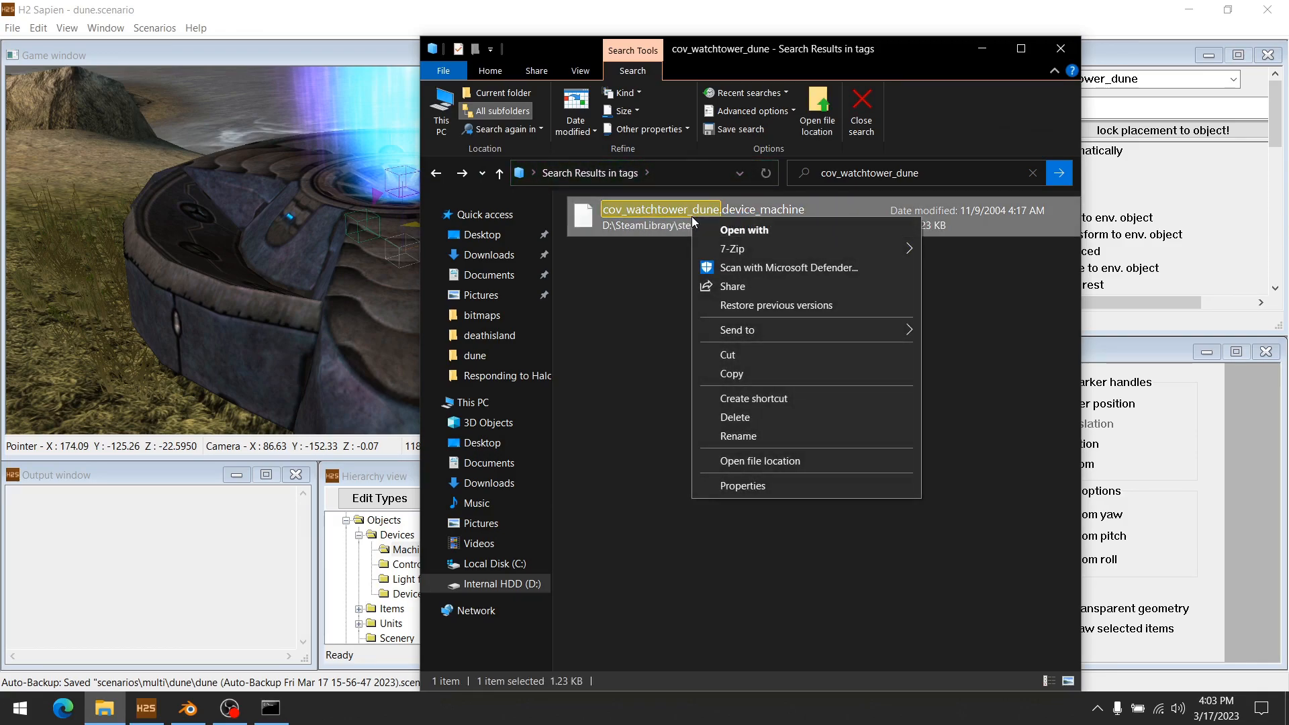
left_click(774, 460)
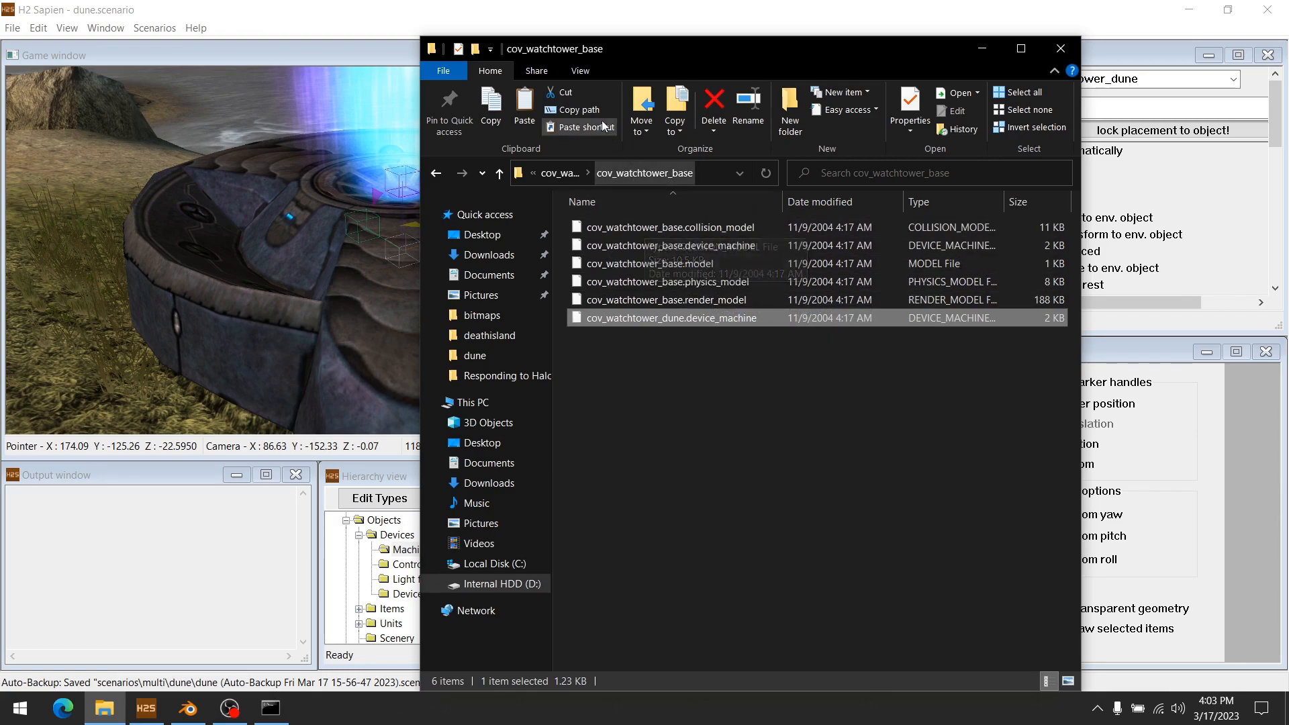
- Switch to the command prompt and enter "tool extract-render-data" at the H2EK prompt without running it
left_click(283, 713)
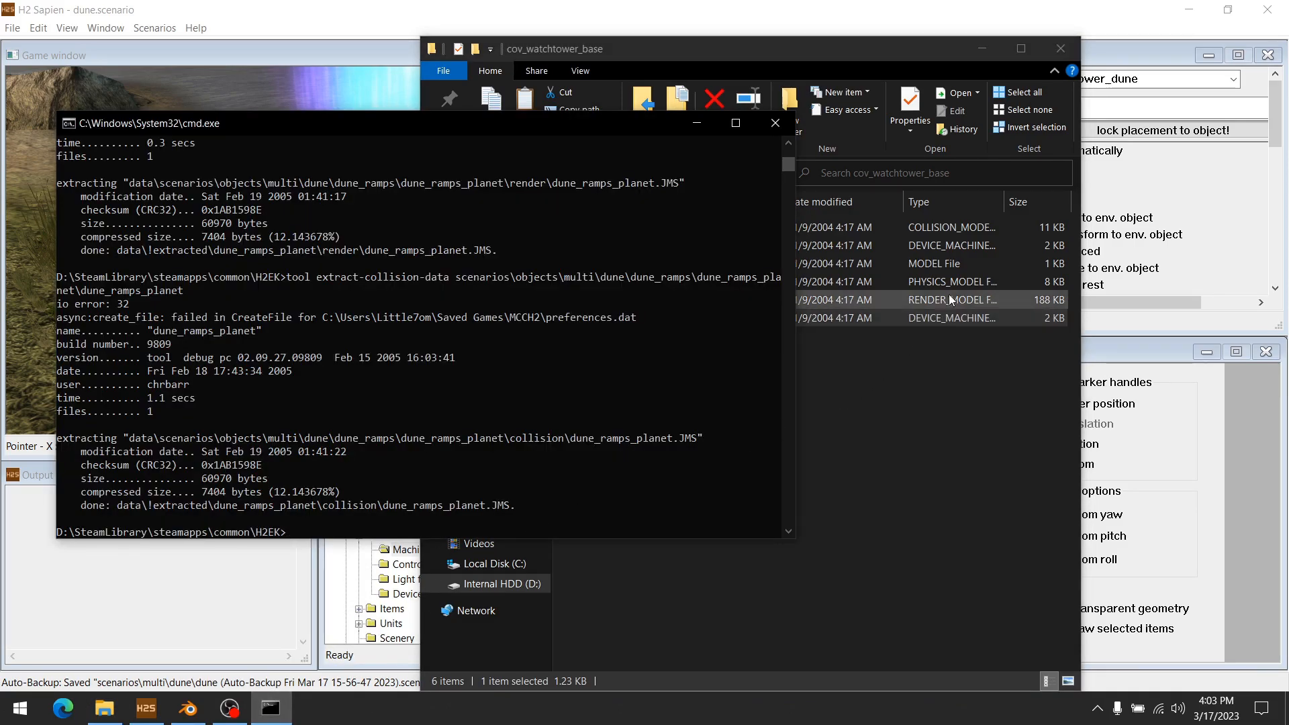
left_click(834, 56)
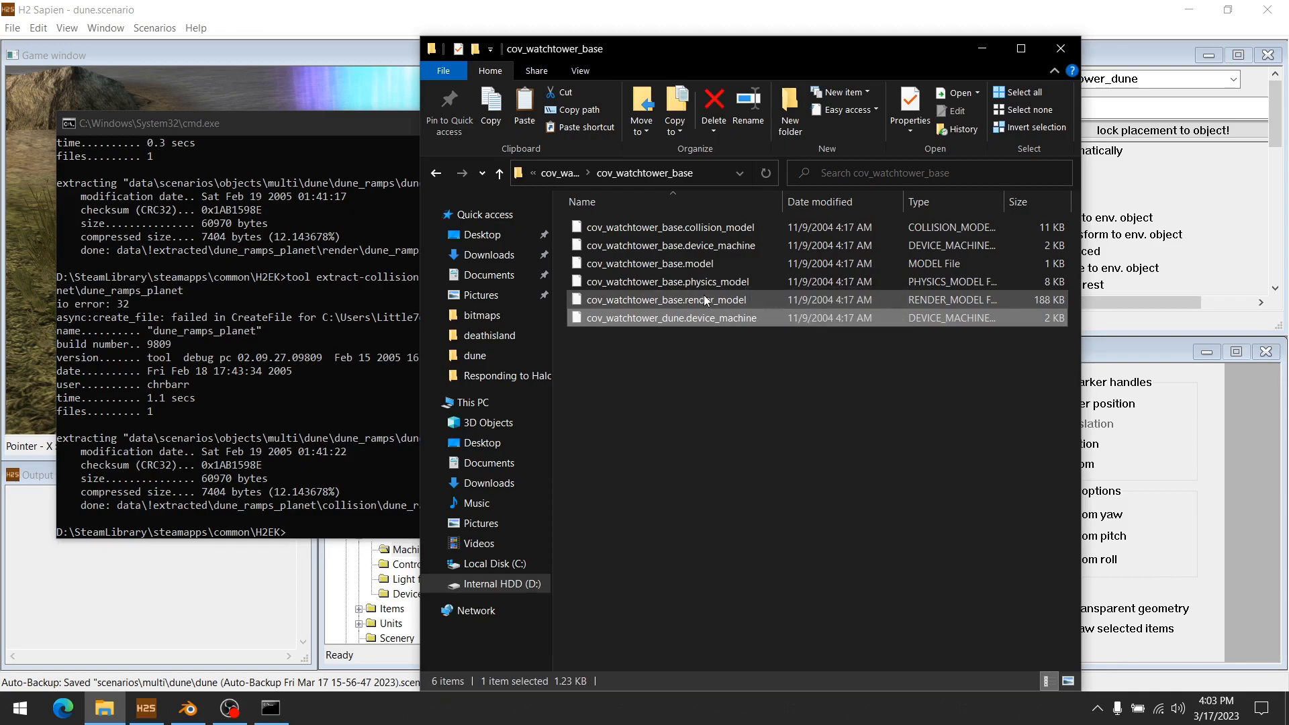
left_click(318, 139)
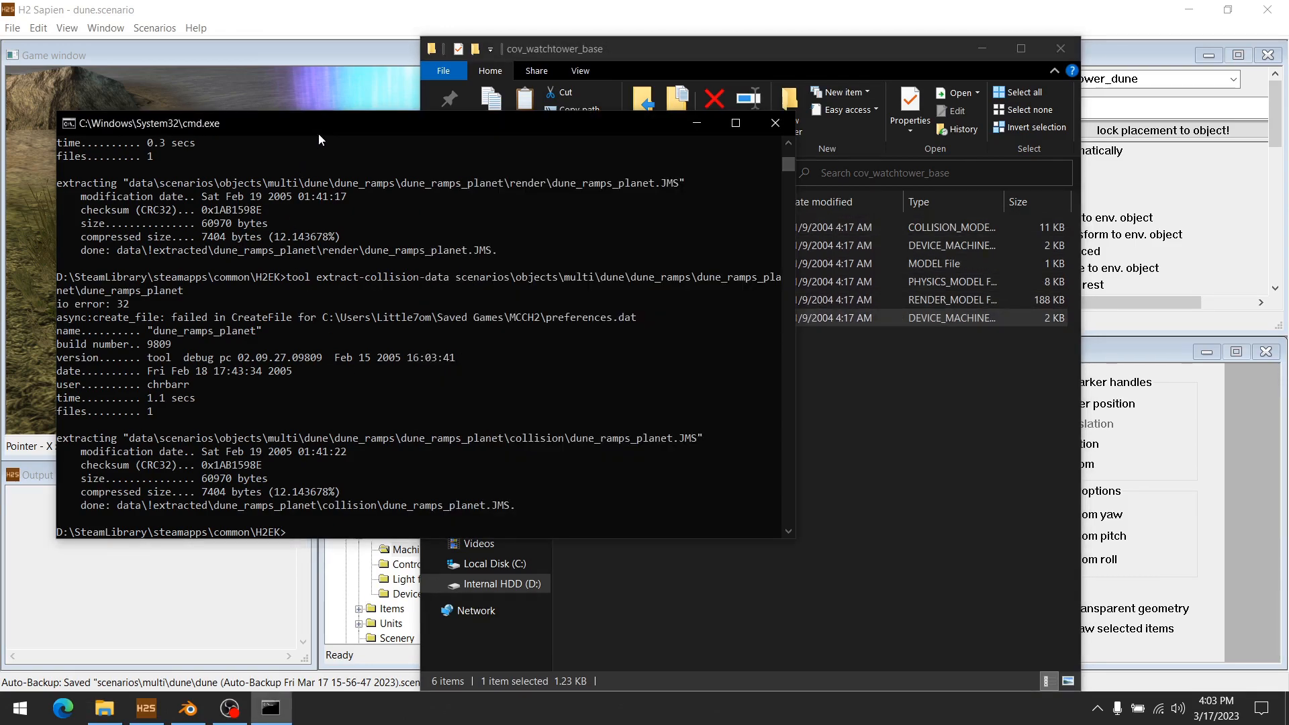
type("tool")
type(" r")
type(" extracat-re")
key("BackSpace")
key("BackSpace")
key("BackSpace")
key("BackSpace")
key("BackSpace")
type("t-render-data")
- Add the full path of cov_watchtower_base.render_model from File Explorer to the extract-render-data command and return to the prompt
left_click(565, 58)
left_click_drag(669, 300, 312, 361)
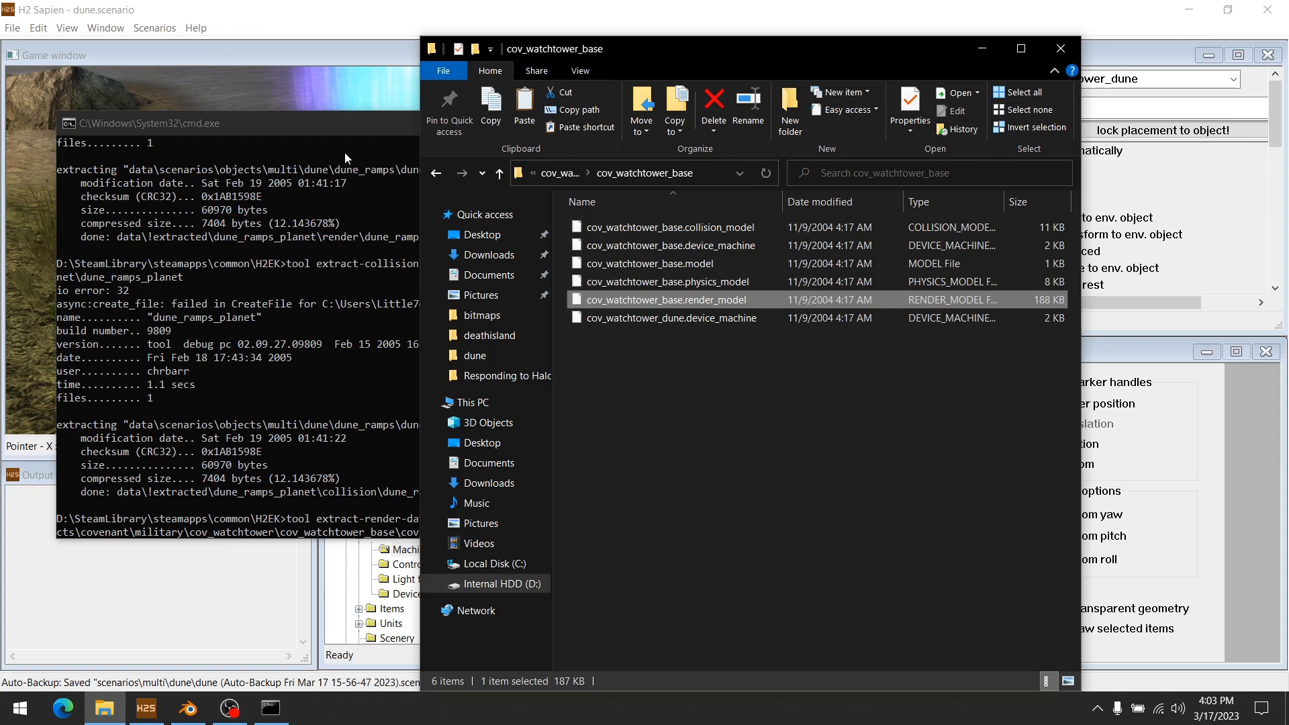
left_click(350, 129)
- Remove the .render_model extension from the end of the tag path in the extract-render-data command
key("BackSpace")
key("BackSpace")
key("BackSpace")
key("BackSpace")
key("BackSpace")
key("BackSpace")
key("BackSpace")
key("BackSpace")
key("BackSpace")
key("BackSpace")
key("BackSpace")
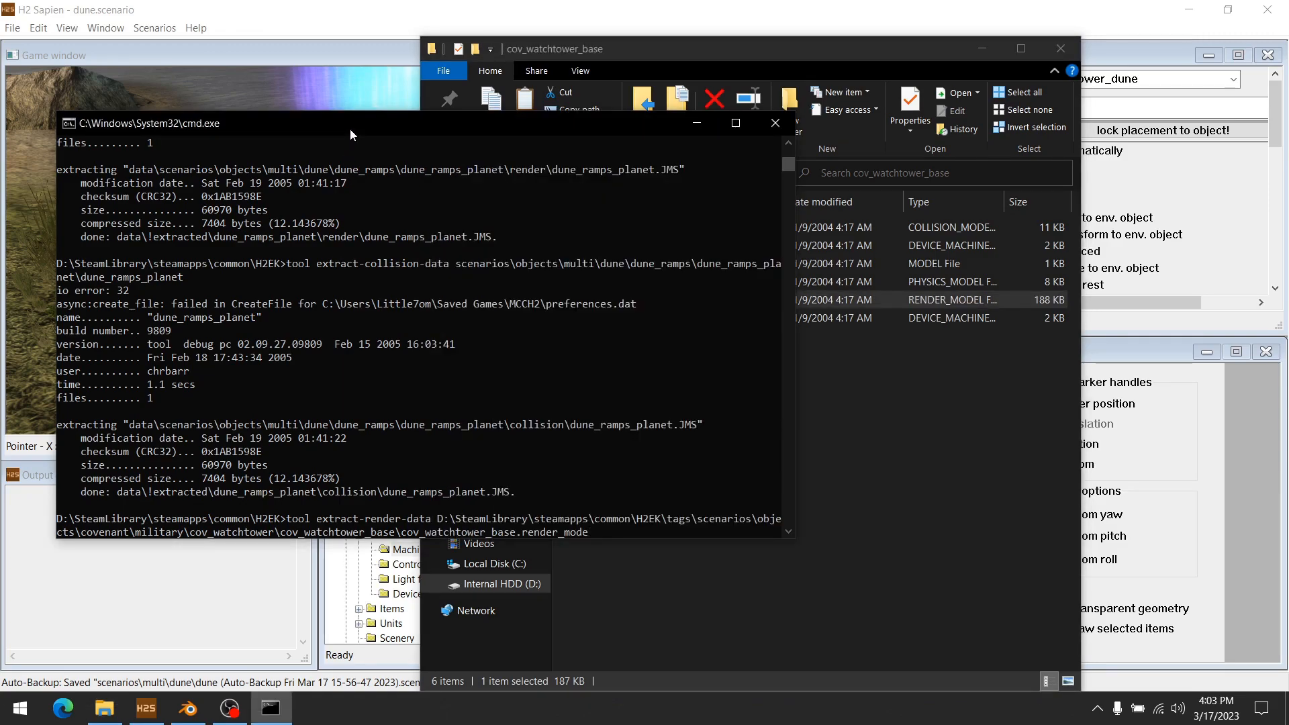
key("BackSpace")
key("BackSpace")
- Strip the path down to start at scenarios\objects by removing "D:\SteamLibrary\steamapps\common\H2EK\tags\", and run the cov_watchtower_base render extraction
key("Left")
key("Left")
key("Left")
key("Left")
key("Left")
key("Left")
key("Left")
key("Left")
key("Left")
key("Left")
key("Left")
key("Left")
key("Left")
key("Left")
key("Left")
key("Left")
key("Left")
key("Left")
key("Left")
key("Left")
key("BackSpace")
key("BackSpace")
key("BackSpace")
key("BackSpace")
key("BackSpace")
key("BackSpace")
key("BackSpace")
key("BackSpace")
key("BackSpace")
key("BackSpace")
key("BackSpace")
key("BackSpace")
key("BackSpace")
key("BackSpace")
key("BackSpace")
key("BackSpace")
key("BackSpace")
key("BackSpace")
key("BackSpace")
key("BackSpace")
key("BackSpace")
key("BackSpace")
key("BackSpace")
key("BackSpace")
key("Return")
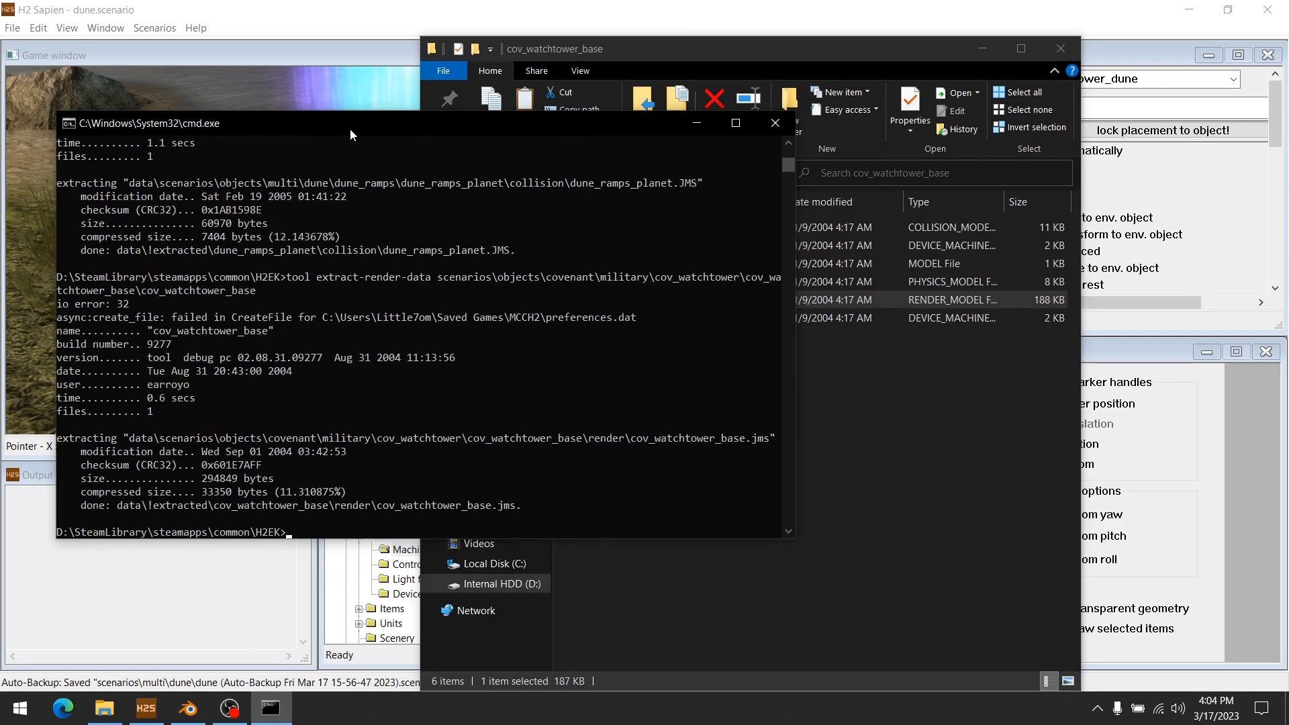
- Reuse the previous command for cov_watchtower_base with extract-collision-data in place of extract-render-data and run it
key("Up")
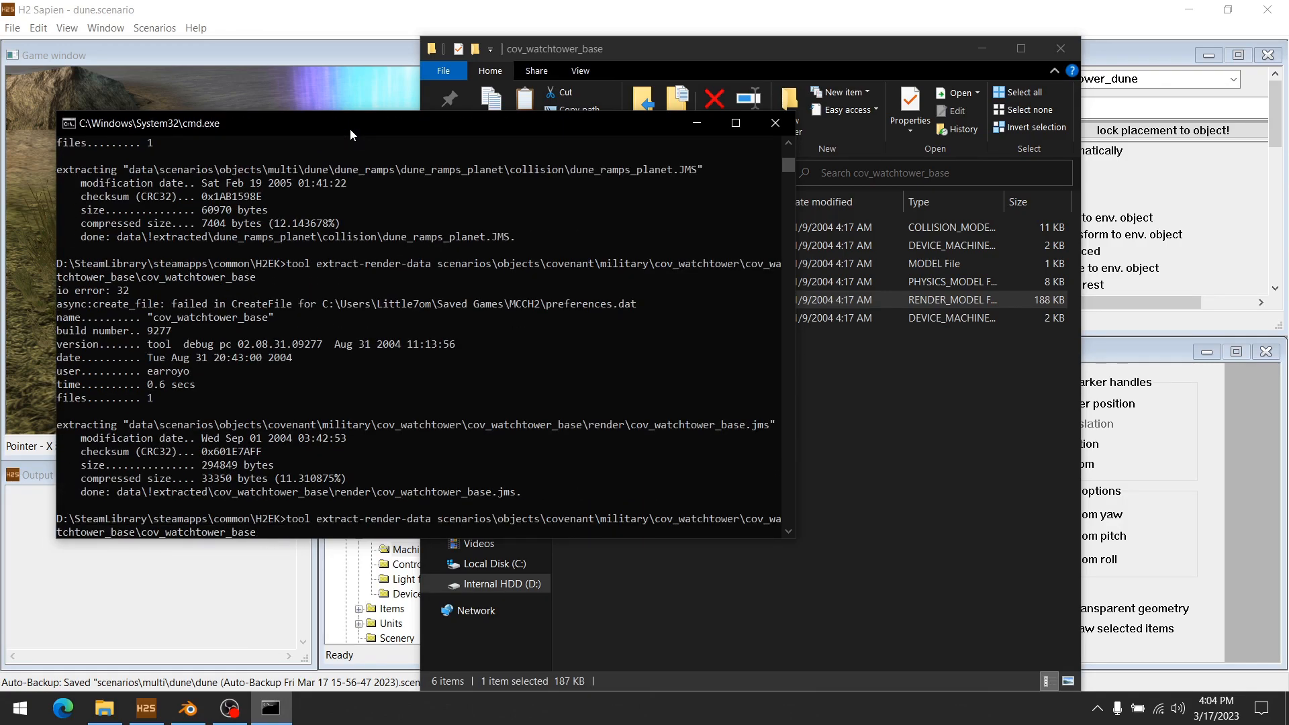
key("Left")
key("Left")
key("Left")
key("BackSpace")
key("BackSpace")
key("BackSpace")
key("BackSpace")
key("BackSpace")
key("BackSpace")
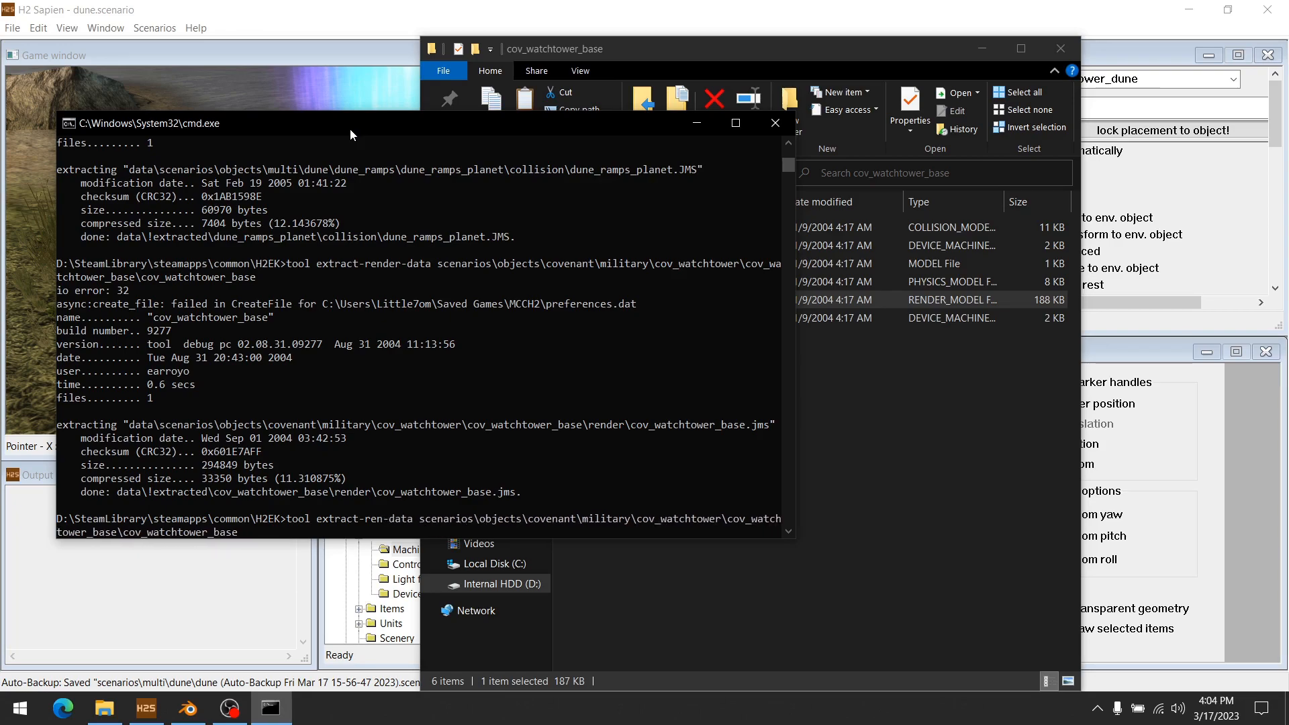
type("collision")
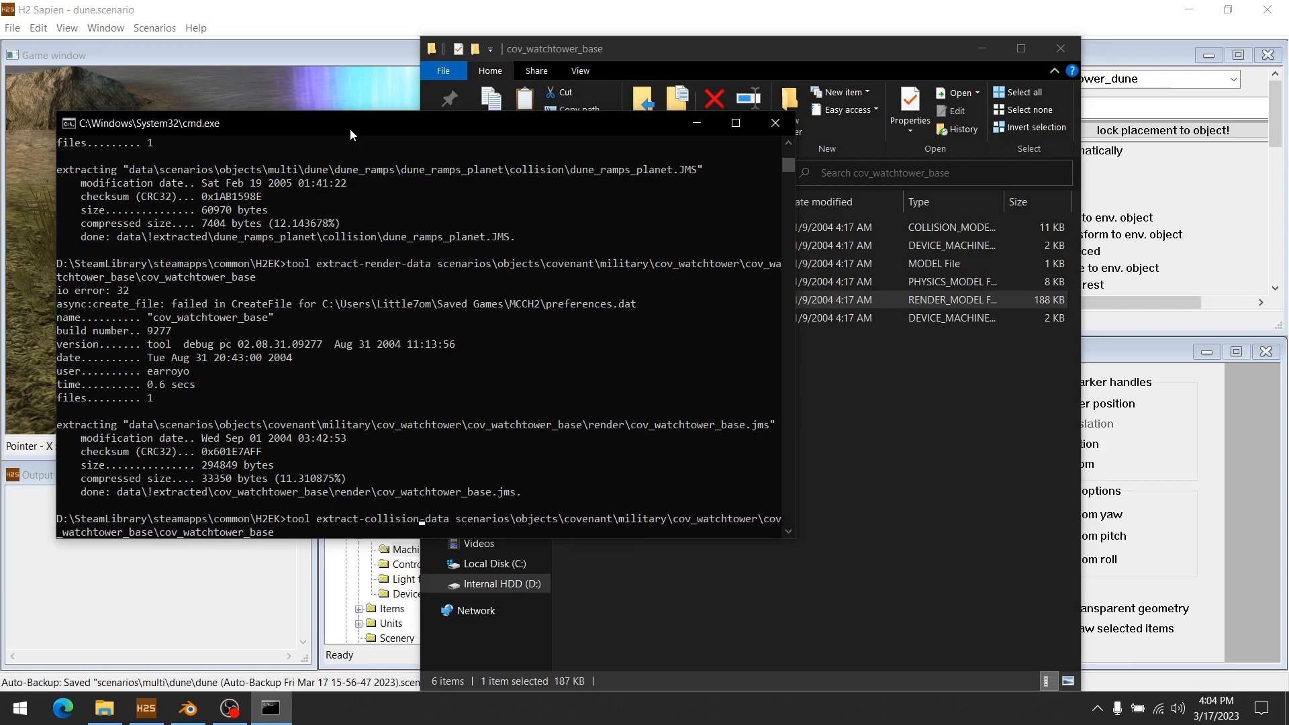
key("Return")
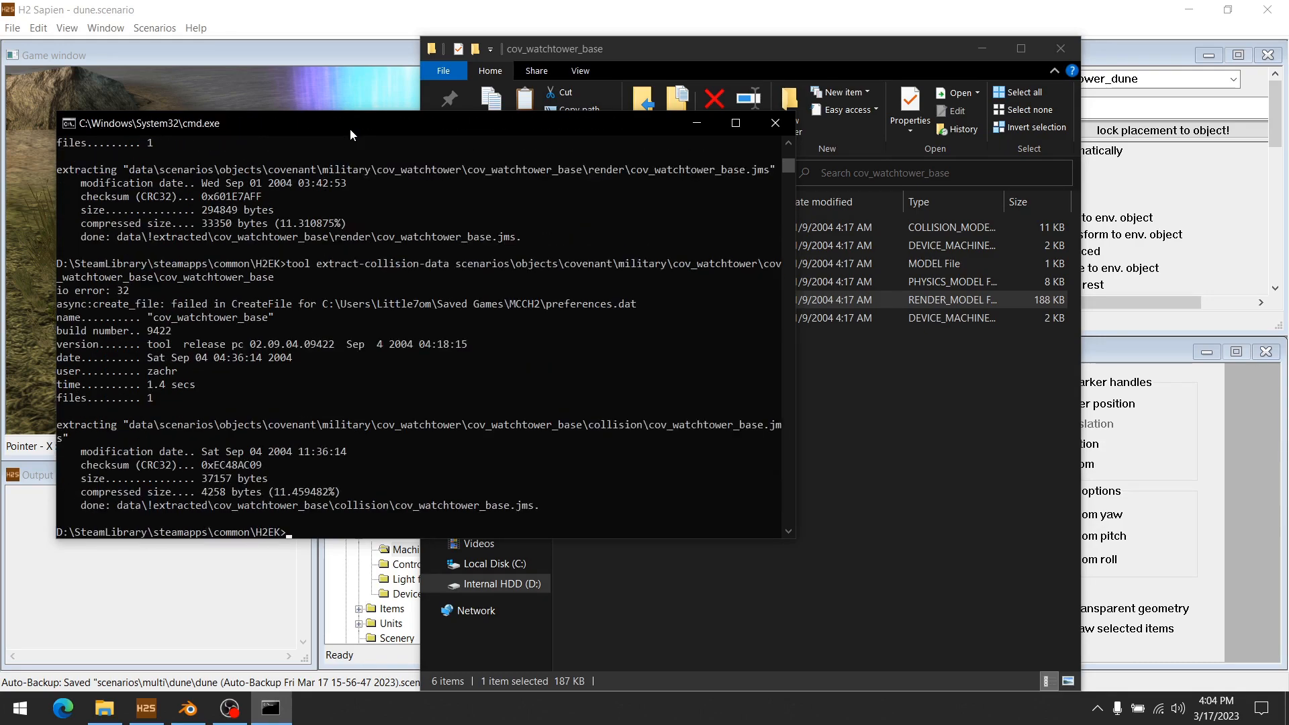
- Reuse the collision command for cov_watchtower_base with extract-physics-data instead and run it
key("Up")
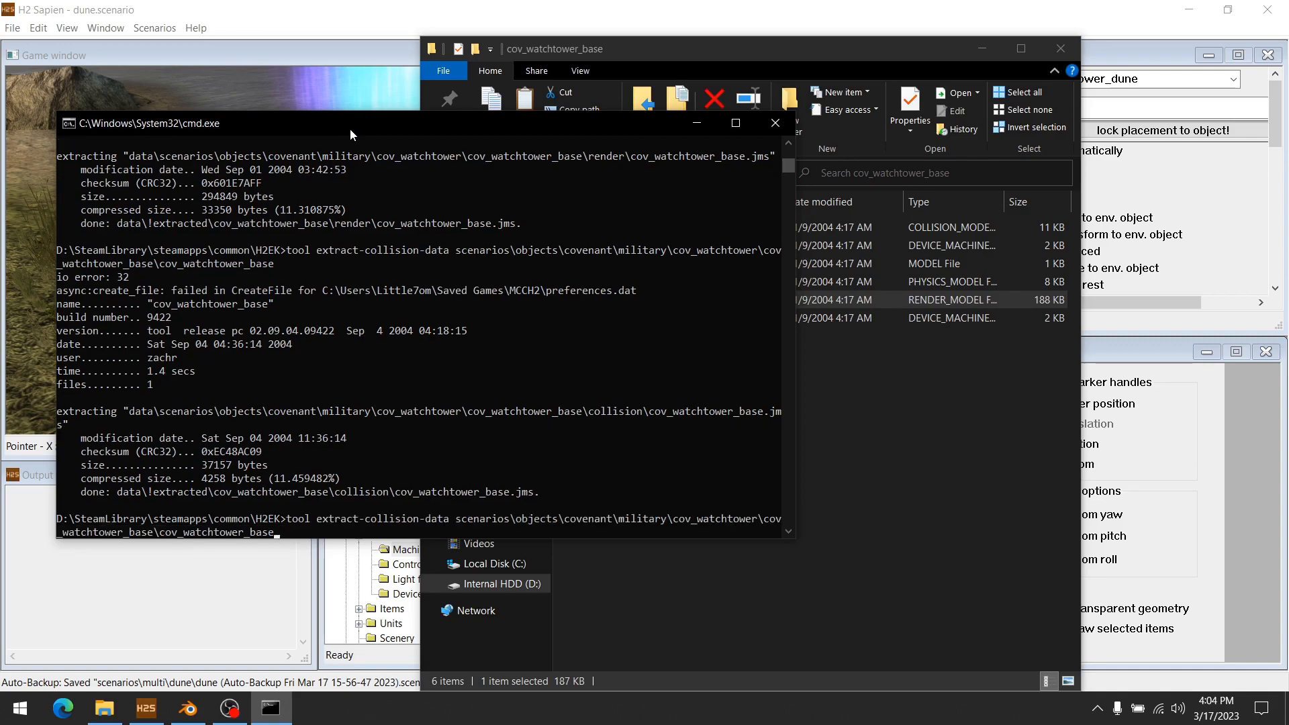
key("Left")
key("Left")
key("Left")
key("Left")
key("Left")
key("Left")
key("Left")
key("Left")
key("Left")
key("Left")
key("Left")
key("Left")
key("Left")
key("Left")
key("Left")
key("Left")
key("Left")
key("BackSpace")
key("BackSpace")
key("BackSpace")
key("BackSpace")
key("BackSpace")
key("BackSpace")
key("BackSpace")
key("BackSpace")
key("BackSpace")
type("physics")
key("Return")
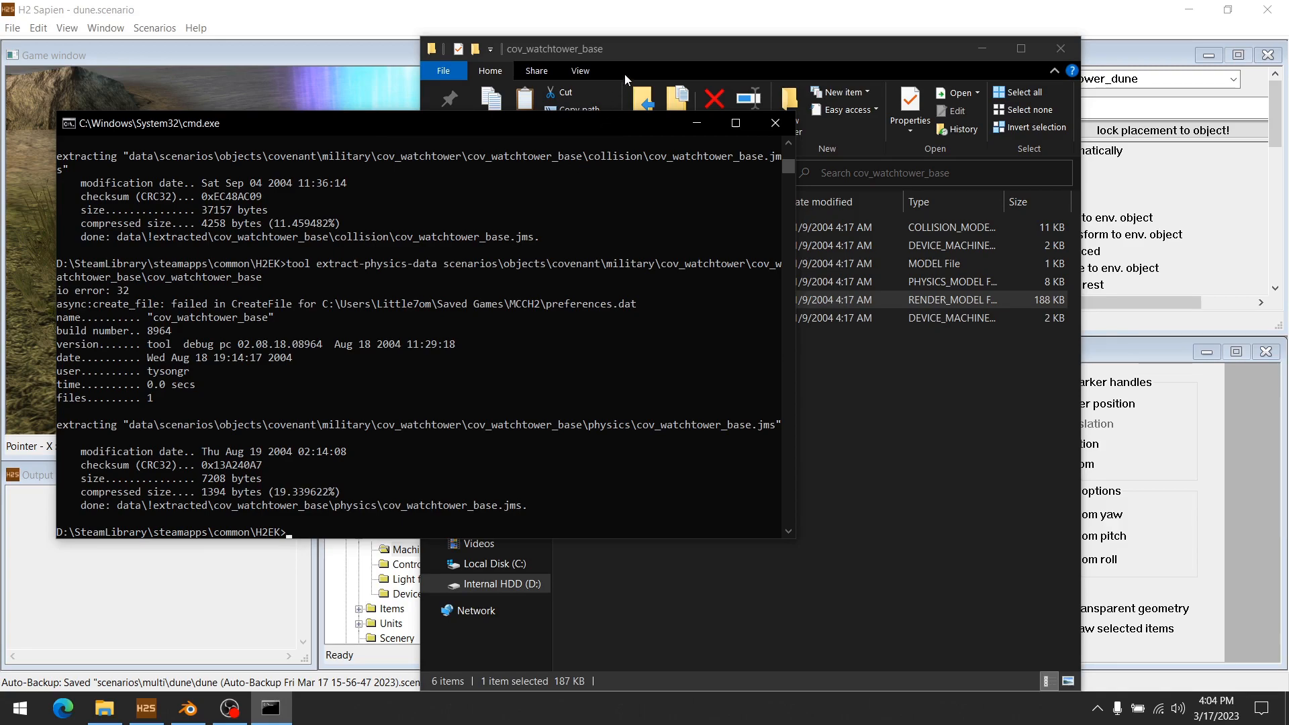
- In File Explorer, go up to cov_watchtower, open the cov_watchtower_pod folder, and return to the command prompt
left_click(641, 47)
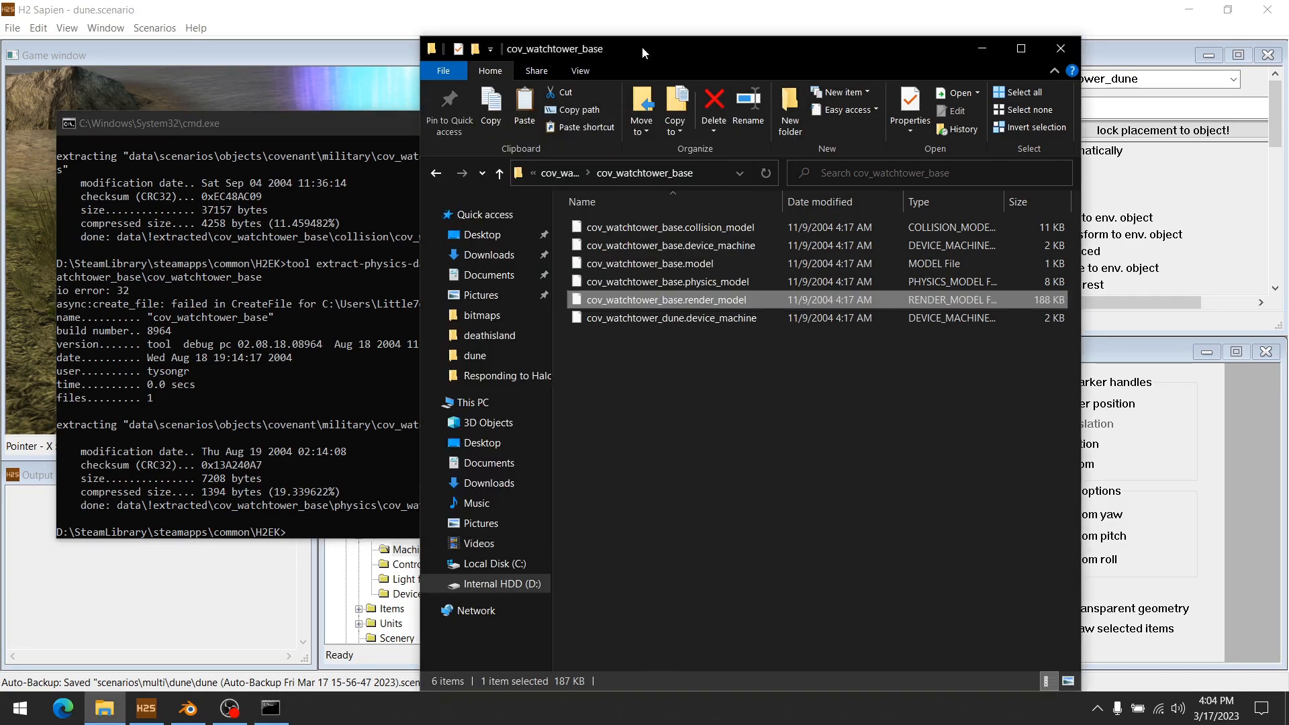
left_click(557, 176)
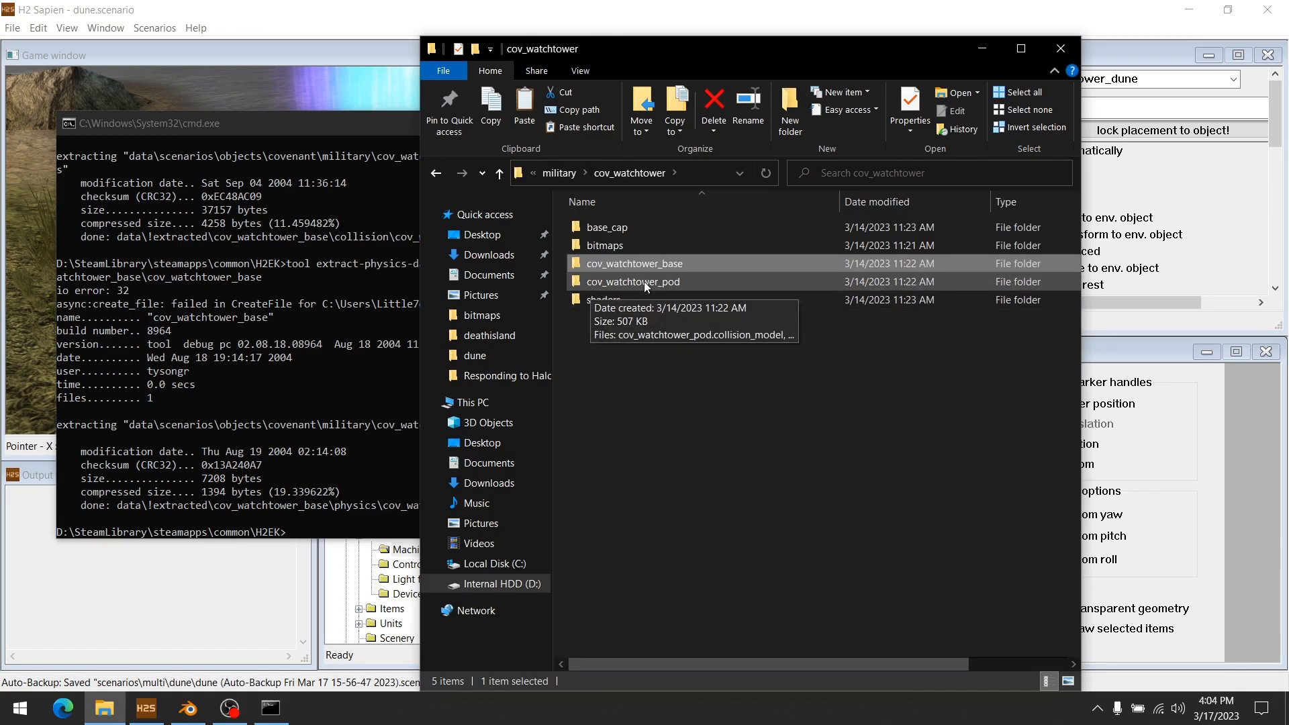
double_click(623, 282)
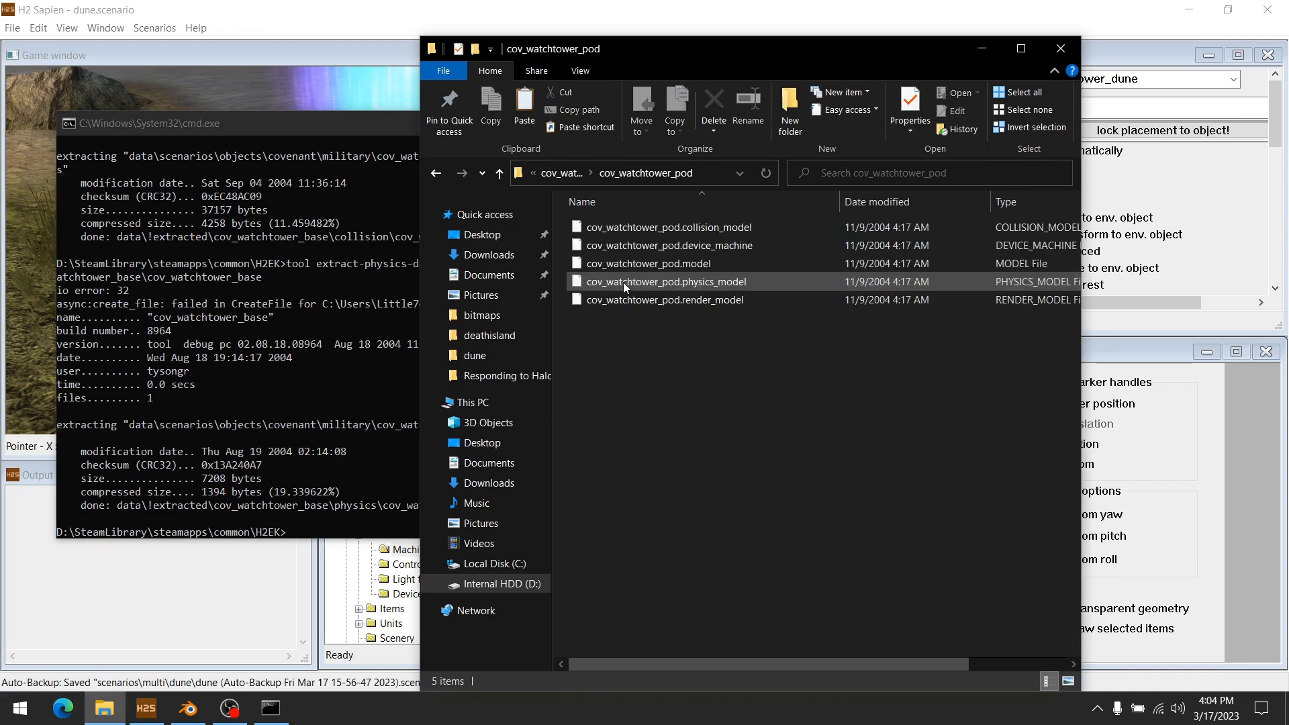
left_click(337, 131)
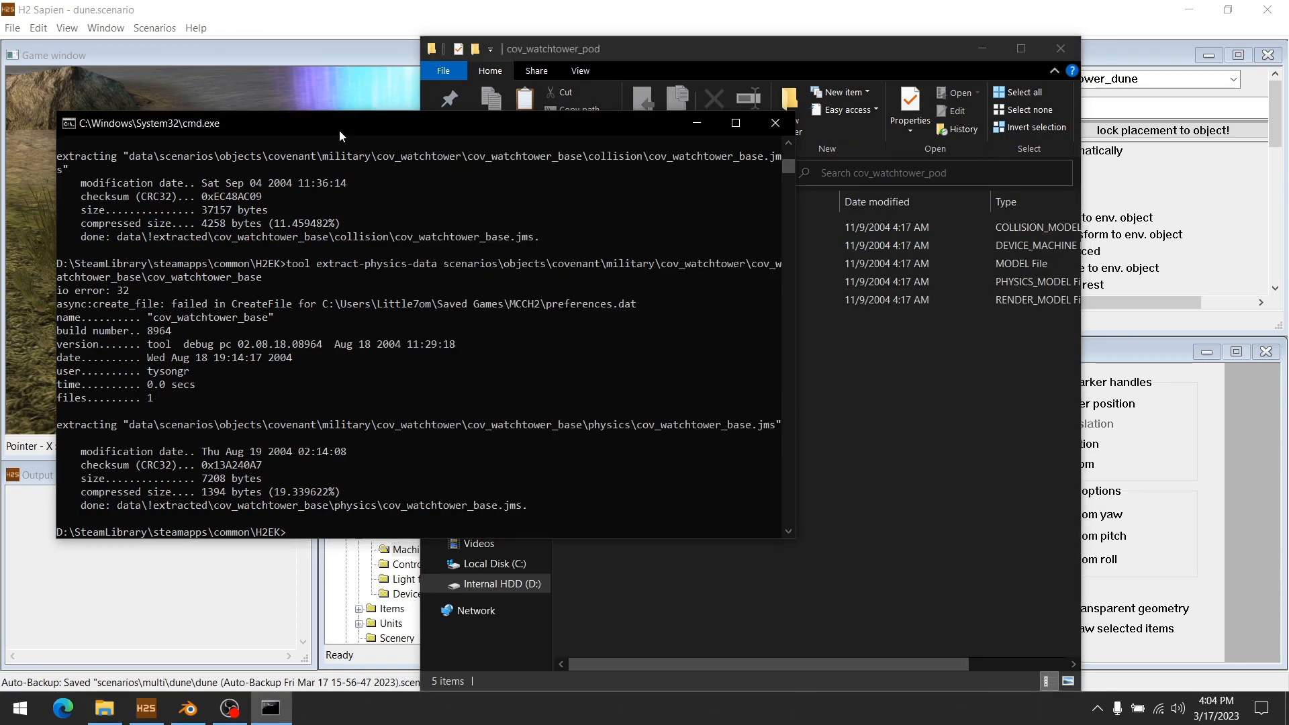
- Recall the extract-render-data command, clear its old path and insert the path of cov_watchtower_pod's render model file from File Explorer
key("Up")
key("Up")
key("Up")
key("BackSpace")
key("BackSpace")
key("BackSpace")
key("BackSpace")
key("BackSpace")
key("BackSpace")
key("BackSpace")
key("BackSpace")
key("BackSpace")
key("BackSpace")
key("BackSpace")
key("BackSpace")
key("BackSpace")
key("BackSpace")
key("BackSpace")
key("BackSpace")
key("BackSpace")
key("BackSpace")
key("BackSpace")
key("BackSpace")
left_click(617, 53)
mouse_move(719, 300)
left_mouse_down()
mouse_move(722, 345)
mouse_move(342, 161)
left_mouse_up()
left_click(336, 115)
- Remove the .render_model extension and everything before scenarios\objects from the path, and run the cov_watchtower_pod render extraction
key("BackSpace")
key("BackSpace")
key("BackSpace")
key("BackSpace")
key("BackSpace")
key("BackSpace")
key("BackSpace")
key("BackSpace")
key("BackSpace")
key("BackSpace")
key("BackSpace")
key("BackSpace")
key("BackSpace")
key("Left")
key("Left")
key("Left")
key("Left")
key("Left")
key("Left")
key("Left")
key("Left")
key("Left")
key("Left")
key("Left")
key("Left")
key("Left")
key("Left")
key("Left")
key("Left")
key("Left")
key("Left")
key("Left")
key("Left")
key("BackSpace")
key("BackSpace")
key("BackSpace")
key("BackSpace")
key("BackSpace")
key("BackSpace")
key("BackSpace")
key("BackSpace")
key("BackSpace")
key("BackSpace")
key("BackSpace")
key("BackSpace")
key("BackSpace")
key("BackSpace")
key("BackSpace")
key("BackSpace")
key("BackSpace")
key("BackSpace")
key("BackSpace")
key("BackSpace")
key("BackSpace")
key("BackSpace")
key("BackSpace")
key("BackSpace")
key("BackSpace")
key("BackSpace")
key("BackSpace")
key("BackSpace")
key("BackSpace")
key("BackSpace")
key("BackSpace")
key("Return")
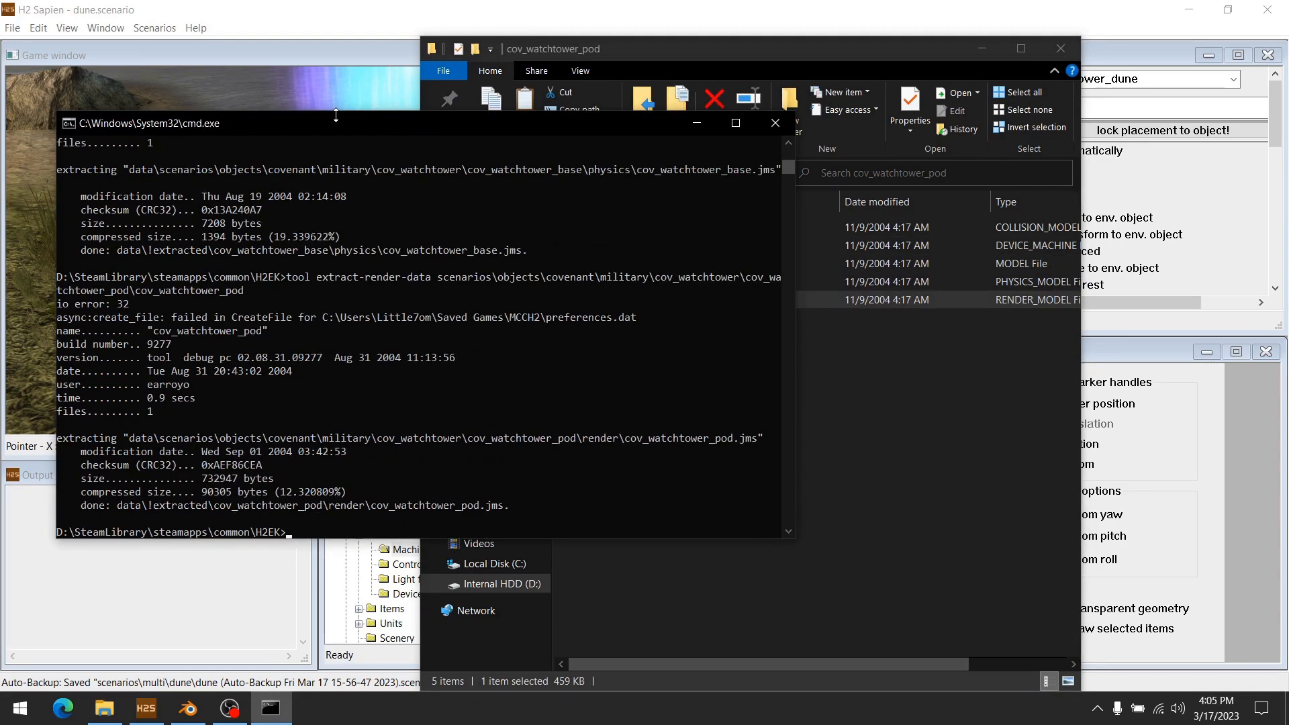
- Reuse the render command for cov_watchtower_pod with extract-collision-data in place of extract-render-data and run it
key("Up")
key("Left")
key("Left")
key("Left")
key("Left")
key("Left")
key("Left")
key("Left")
key("Left")
key("Left")
key("Left")
key("Left")
key("Left")
key("Left")
key("Left")
key("Left")
key("Left")
key("Left")
key("Left")
key("Left")
key("Left")
key("BackSpace")
key("BackSpace")
key("BackSpace")
key("BackSpace")
key("BackSpace")
key("BackSpace")
type("collision")
key("Return")
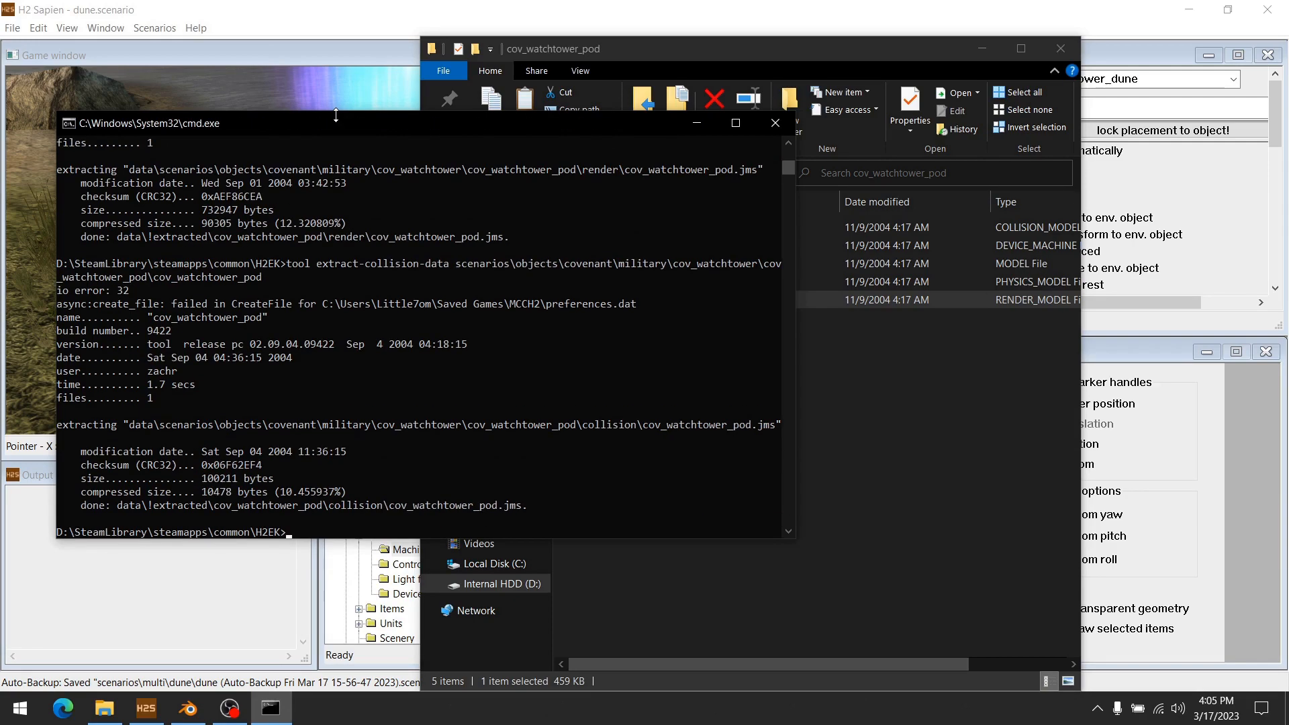
- Reuse the collision command for cov_watchtower_pod with extract-physics-data in place of extract-collision-data and run it
key("Up")
key("Left")
key("Left")
key("Left")
key("Left")
key("Left")
key("Left")
key("Left")
key("Left")
key("Left")
key("Left")
key("Left")
key("Left")
key("Left")
key("Left")
key("Left")
key("Left")
key("Left")
key("Left")
key("Left")
key("Left")
key("BackSpace")
key("BackSpace")
key("BackSpace")
key("BackSpace")
key("BackSpace")
key("BackSpace")
key("BackSpace")
key("BackSpace")
key("BackSpace")
type("physics")
key("Return")
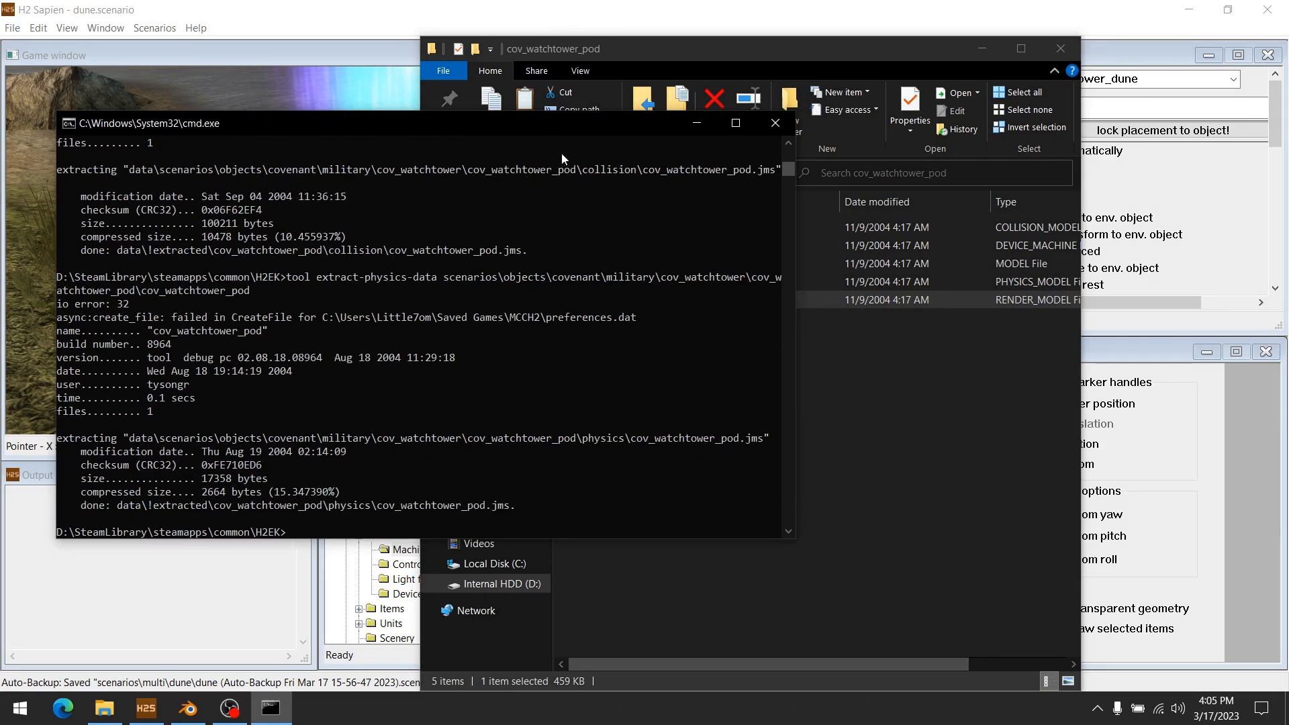
- Switch to H2 Sapien, collapse the Devices branch under Objects and select the Crates category
left_click(403, 22)
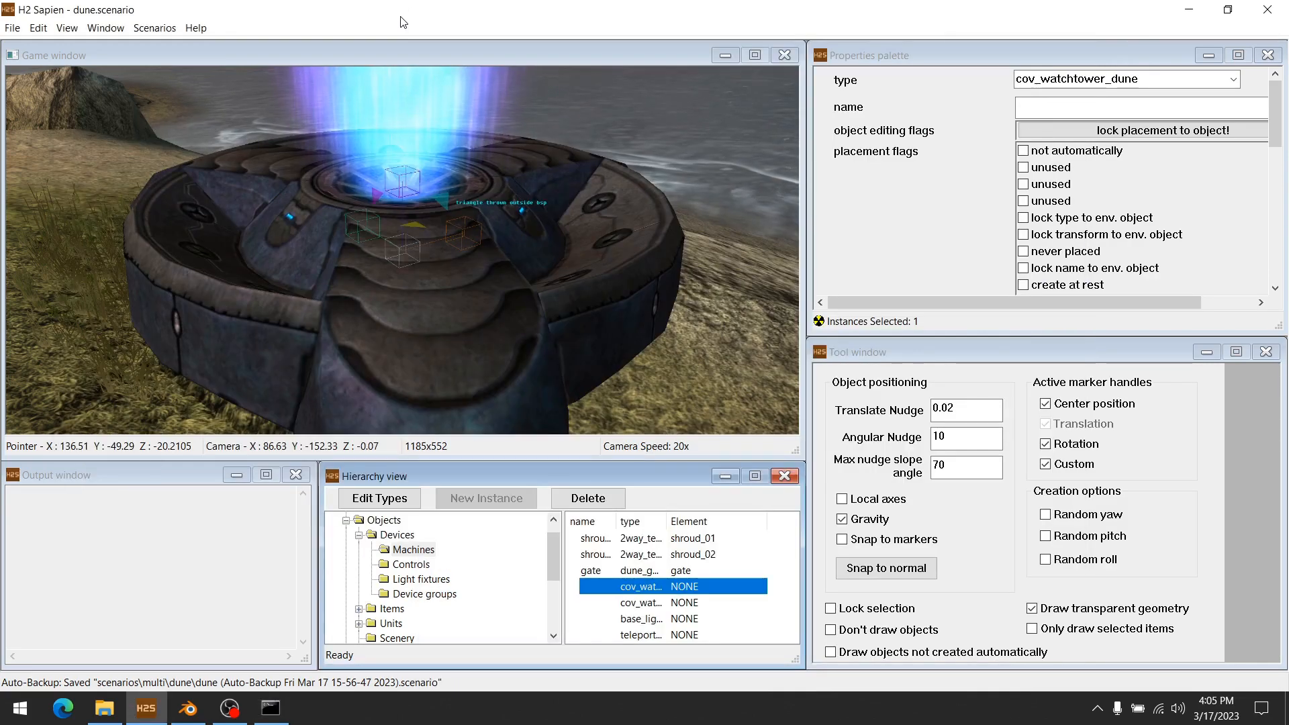
middle_click_drag(402, 249, 181, 309)
key("w")
key("w")
middle_click_drag(643, 430, 643, 423)
key("f")
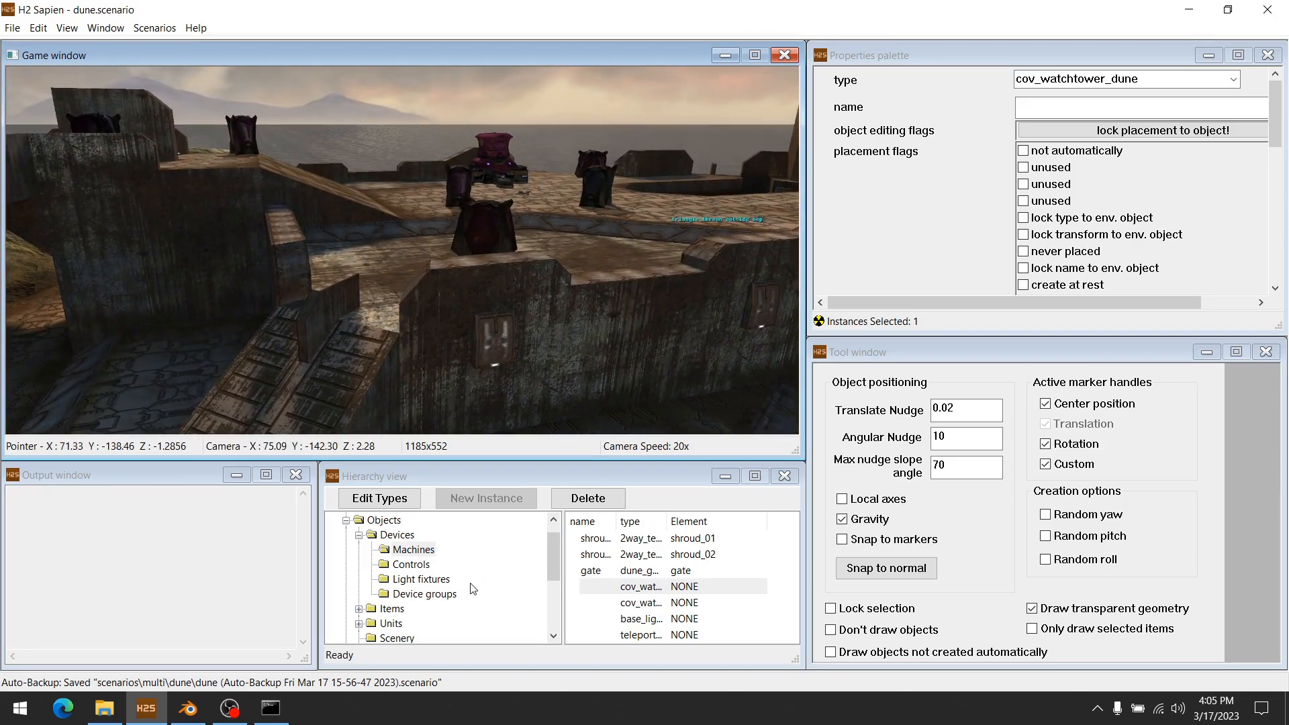
left_click(359, 535)
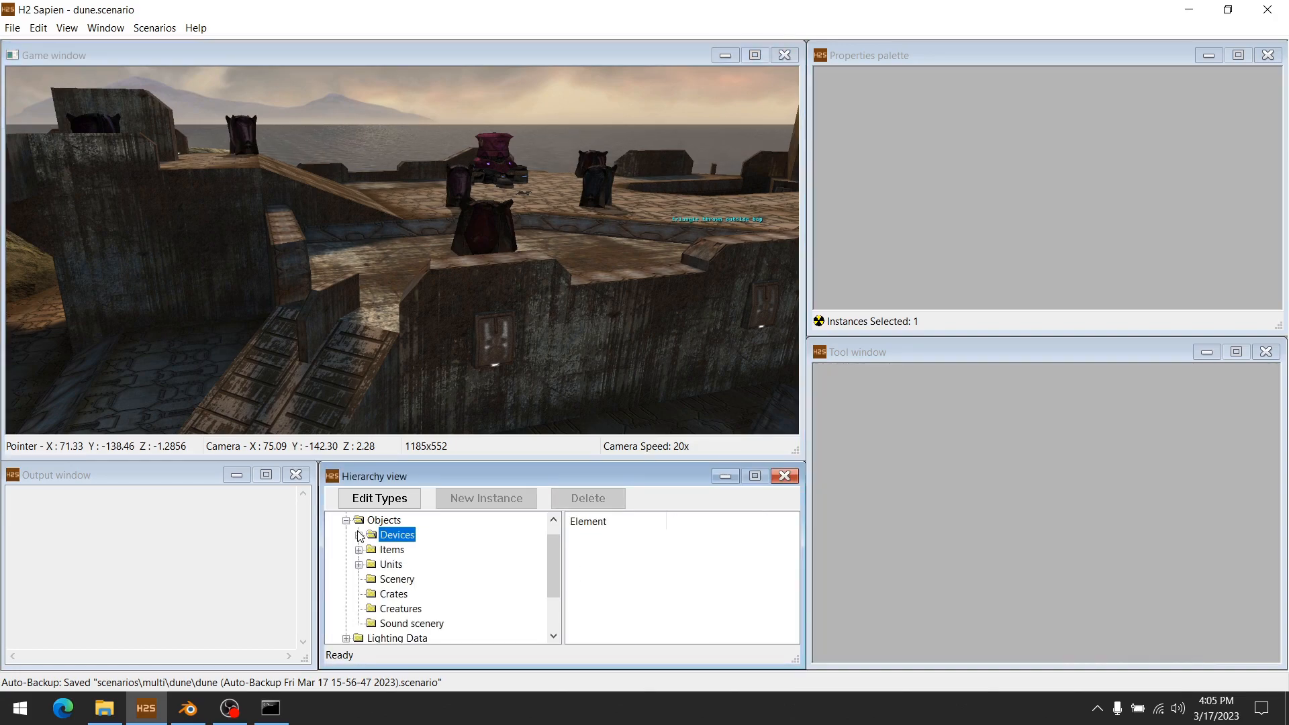
left_click(394, 594)
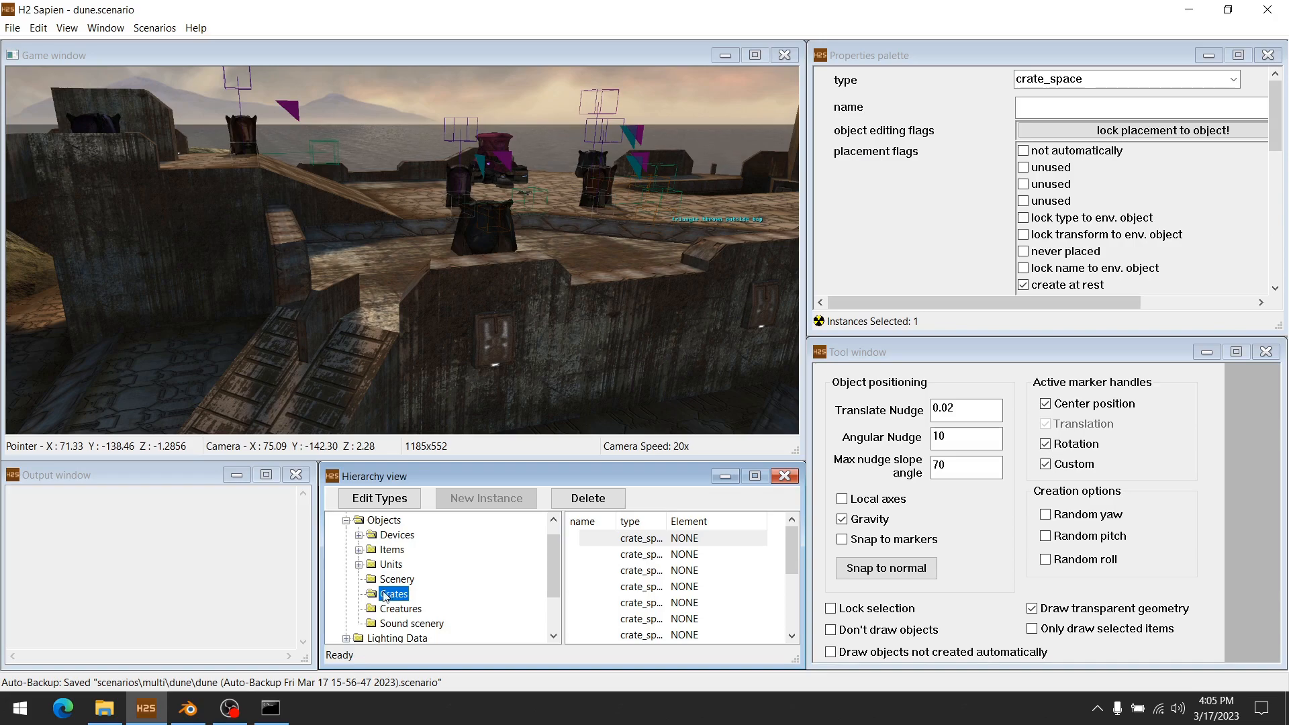
- Jump to several of the placed crate_space instances in the Crates list and examine them in the game view
middle_click_drag(427, 328, 453, 329)
double_click(629, 572)
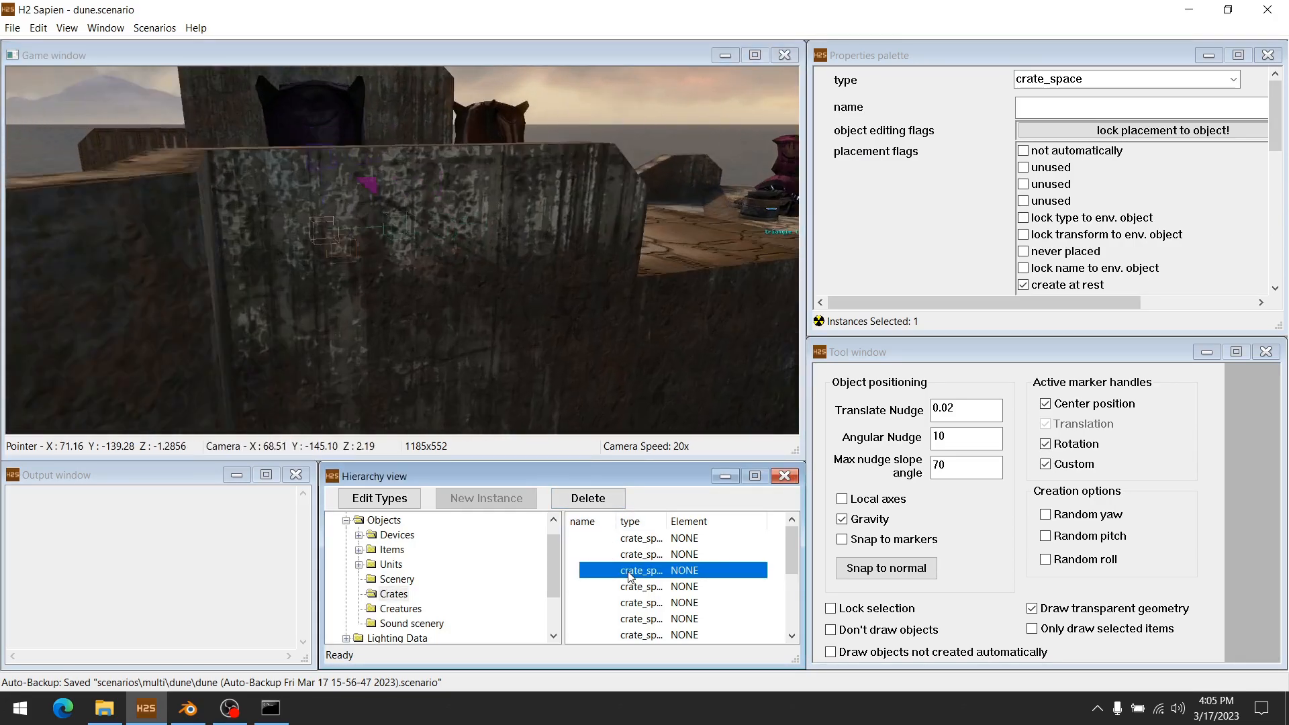
double_click(639, 556)
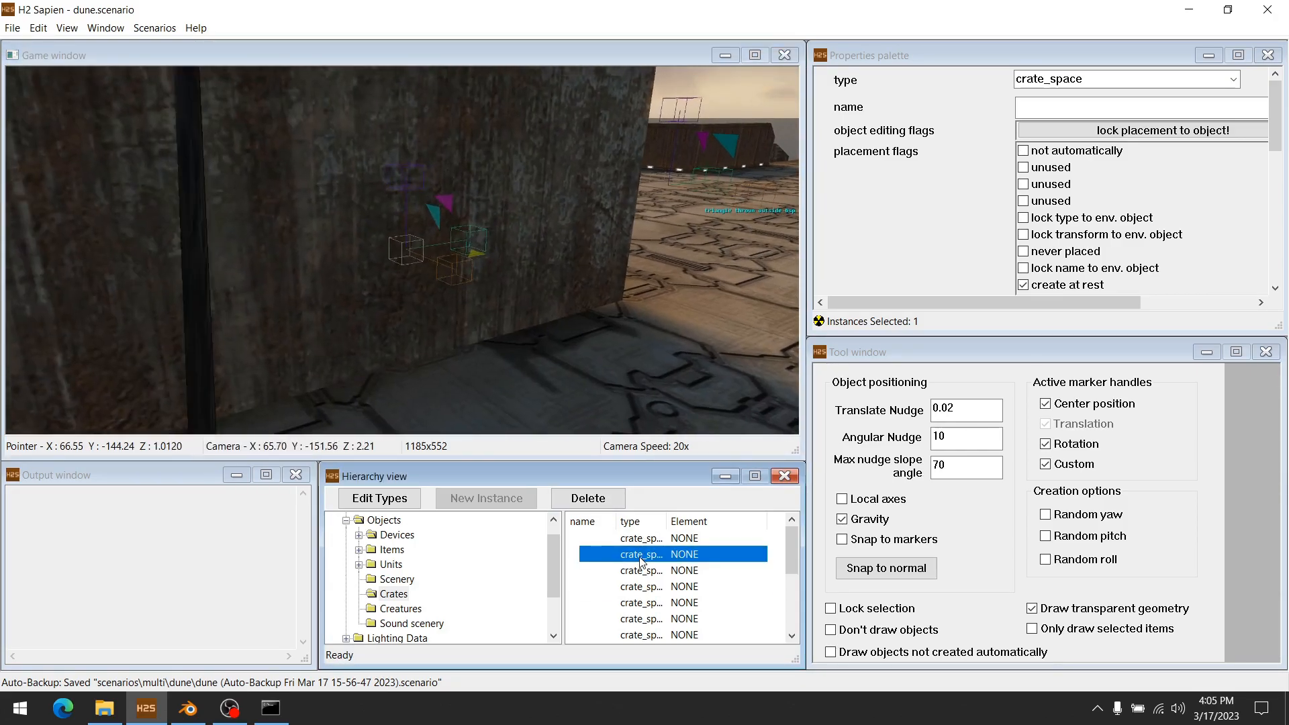
double_click(639, 603)
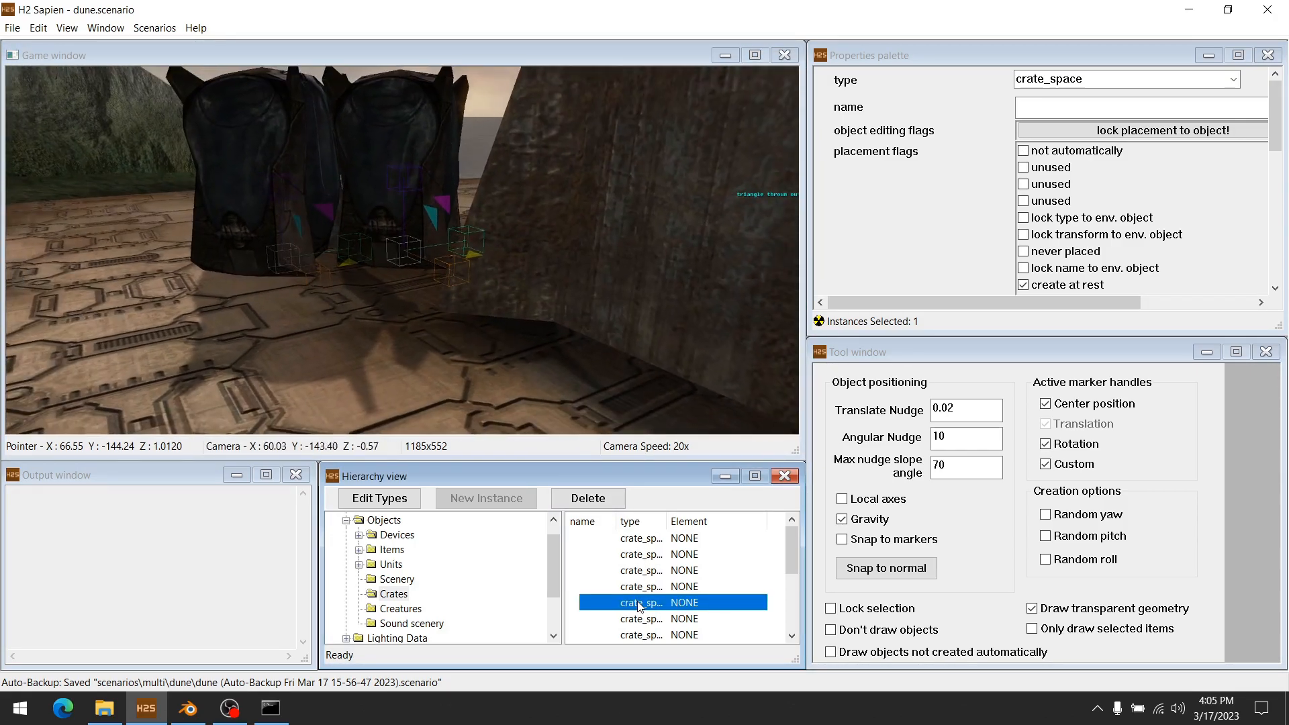
double_click(631, 619)
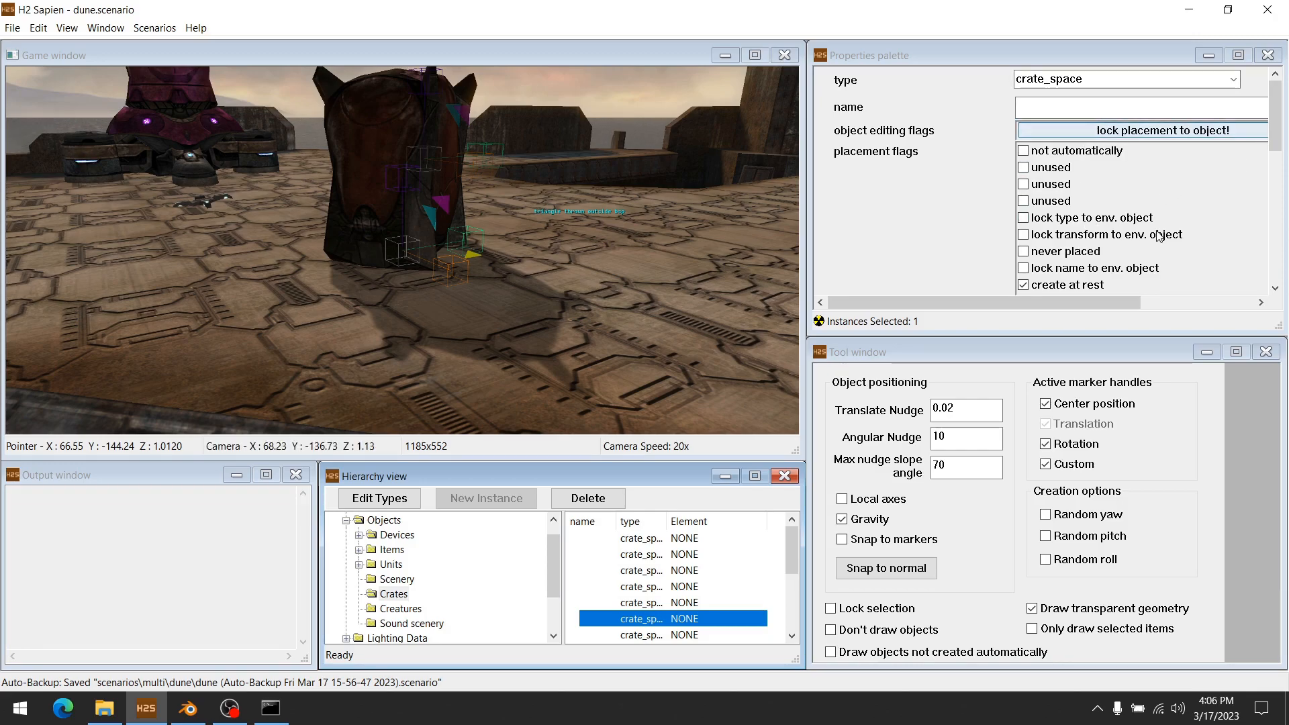
mouse_move(289, 719)
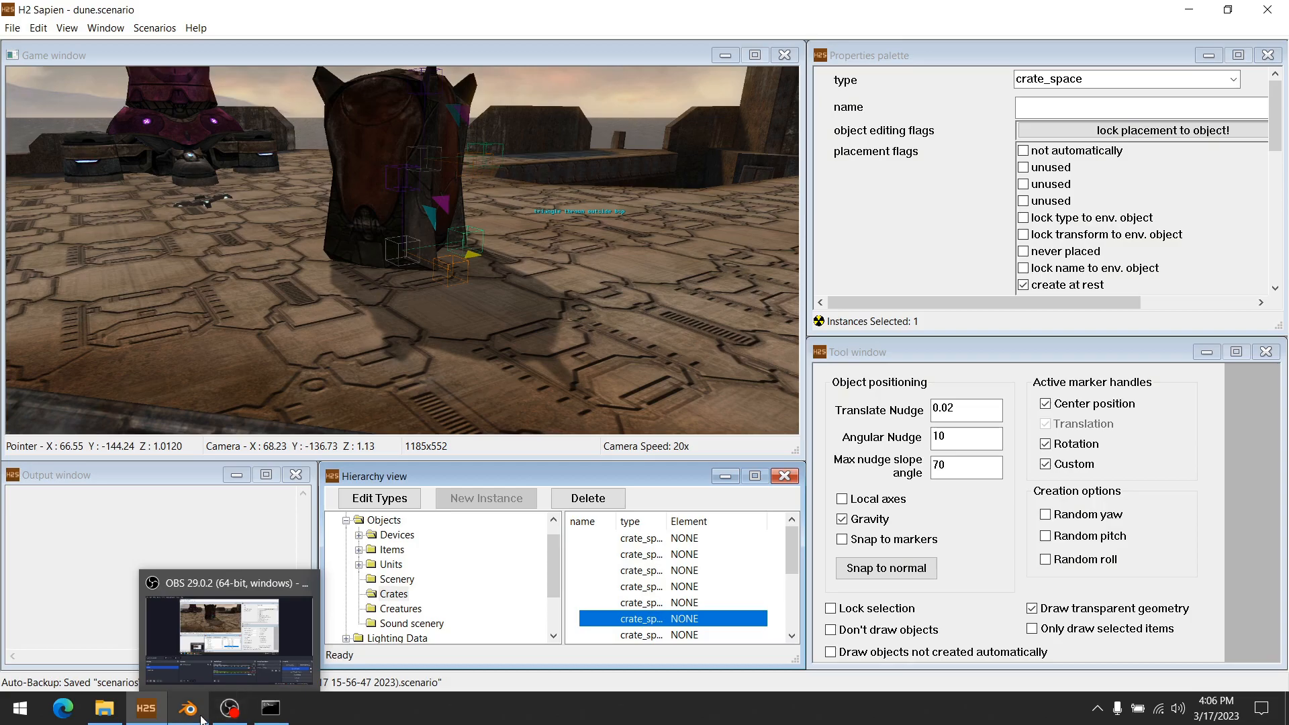
mouse_move(202, 717)
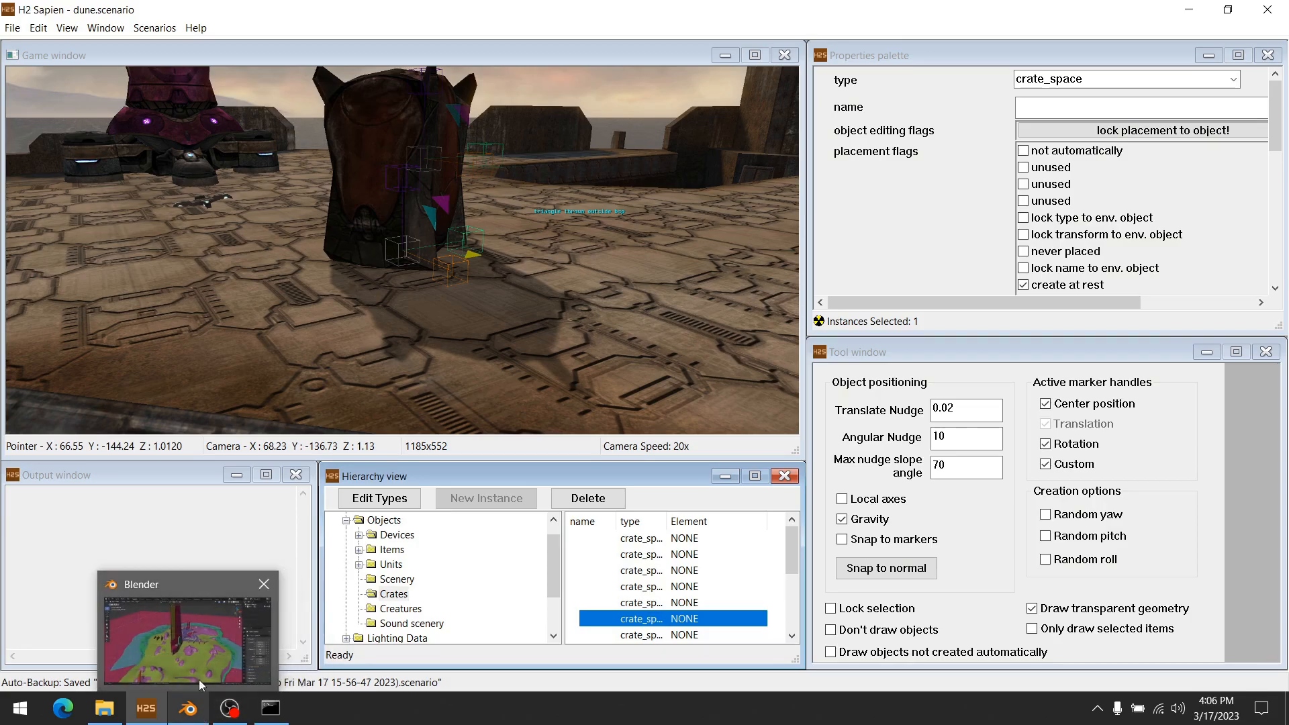
left_click(199, 679)
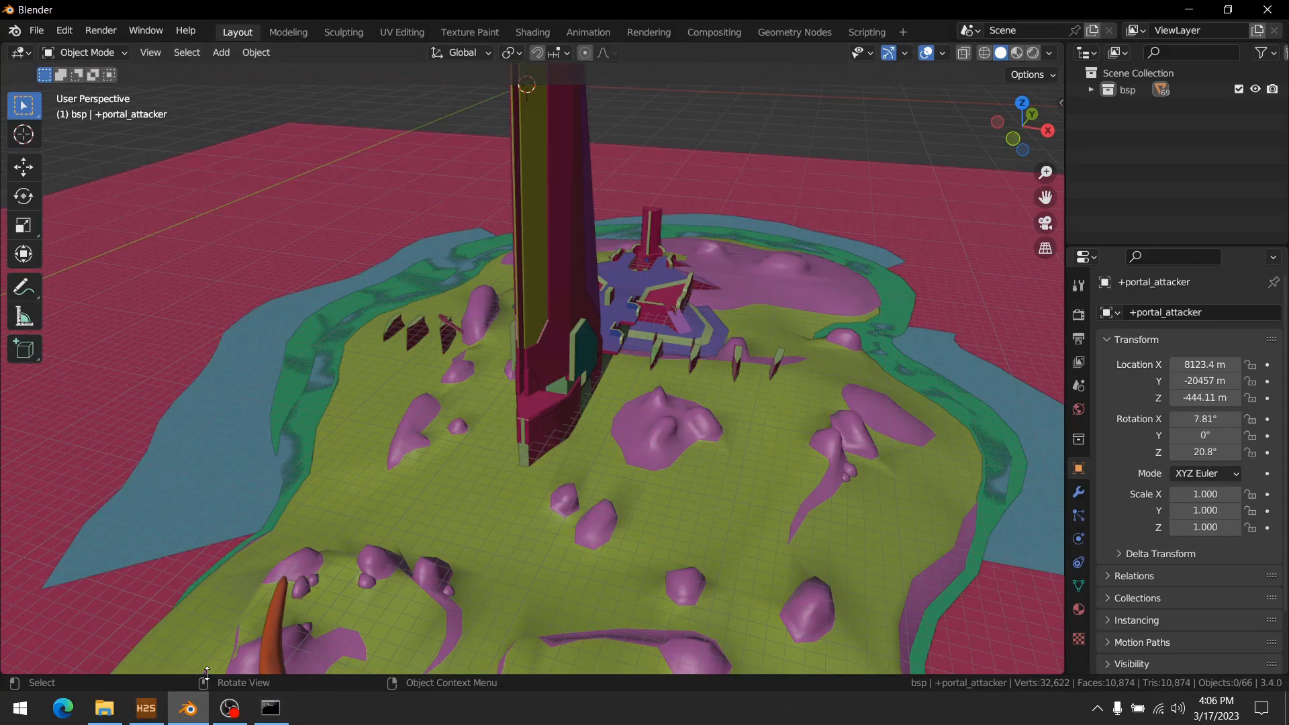
left_click(1185, 5)
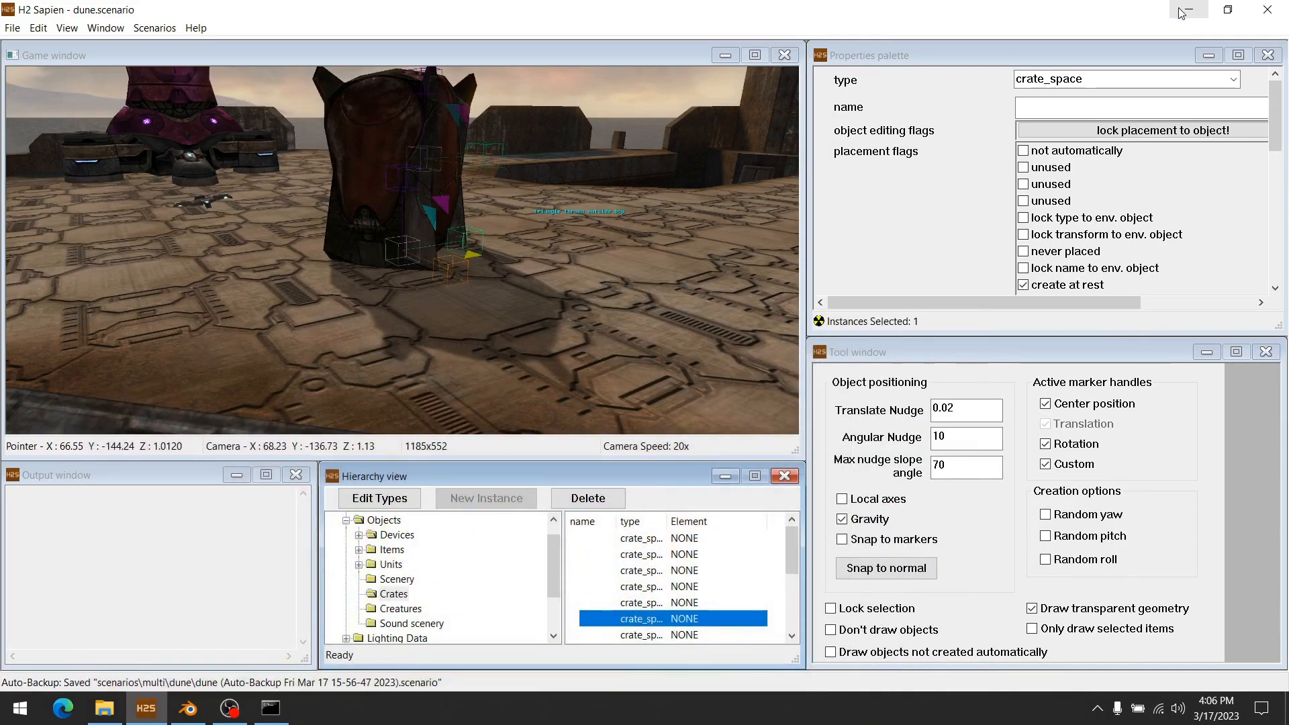
- Switch to File Explorer and go up from the cov_watchtower_pod folder to the H2EK tags folder
left_click(1185, 8)
left_click(726, 54)
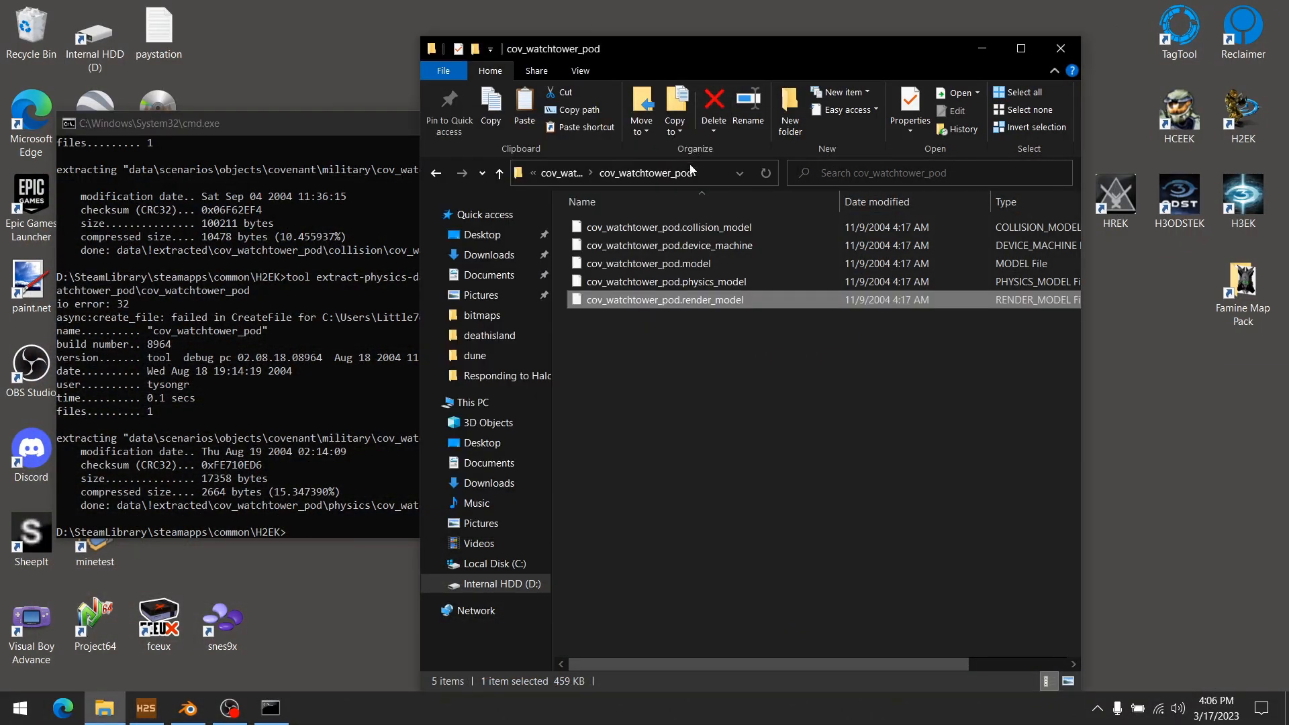
left_click(552, 174)
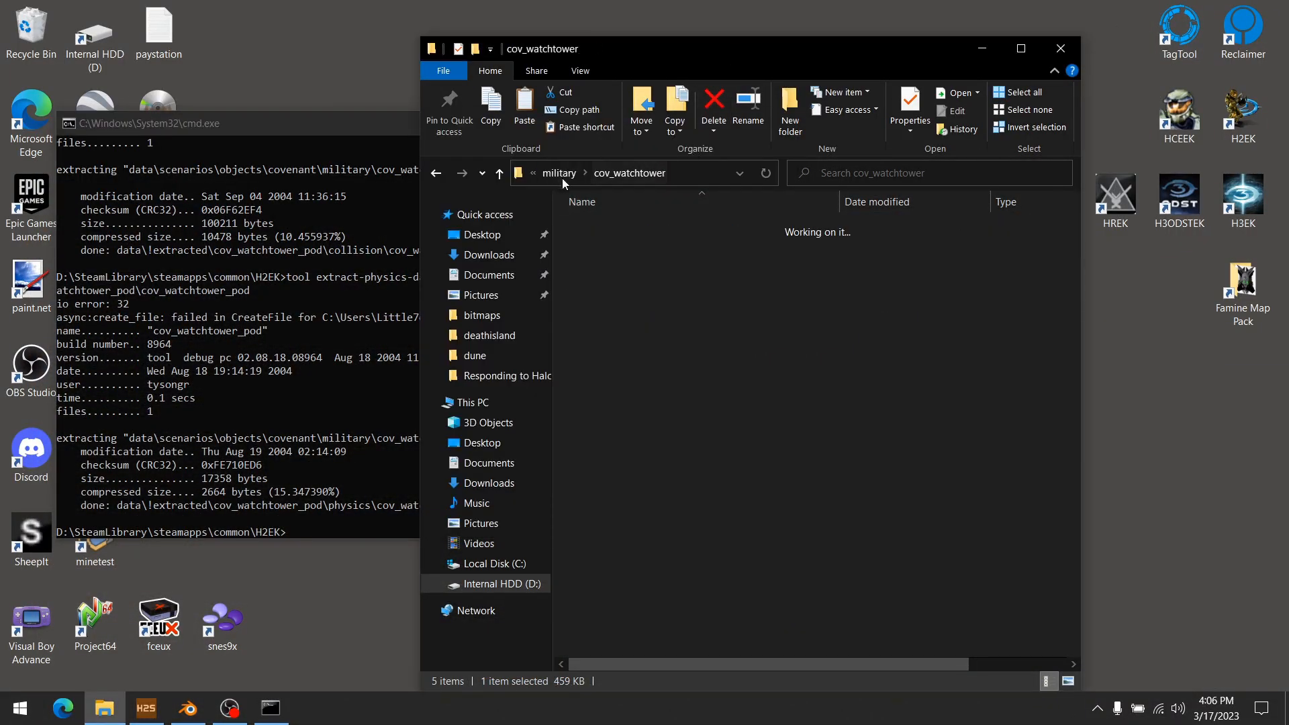
left_click(557, 174)
left_click(563, 174)
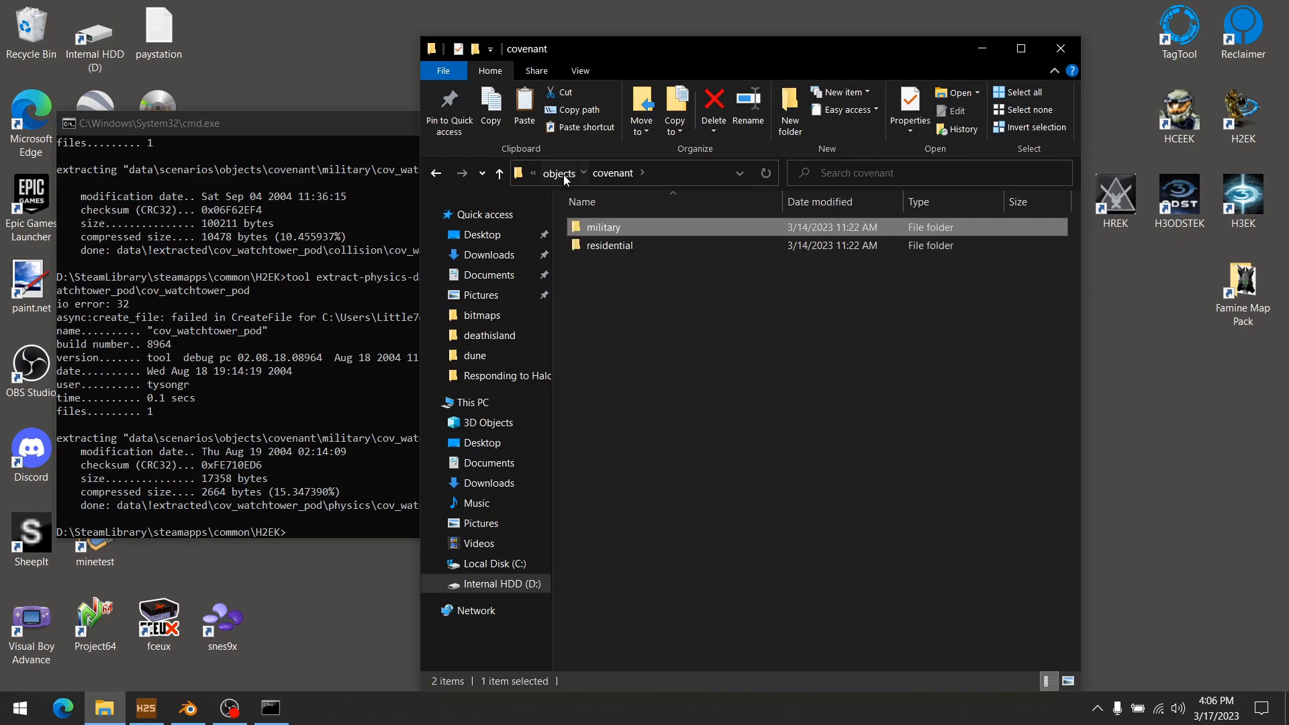
left_click(564, 173)
left_click(561, 173)
- Search the tags folder for crate_space, open the file location of crate_space.crate and widen the window to show its path
left_click(933, 175)
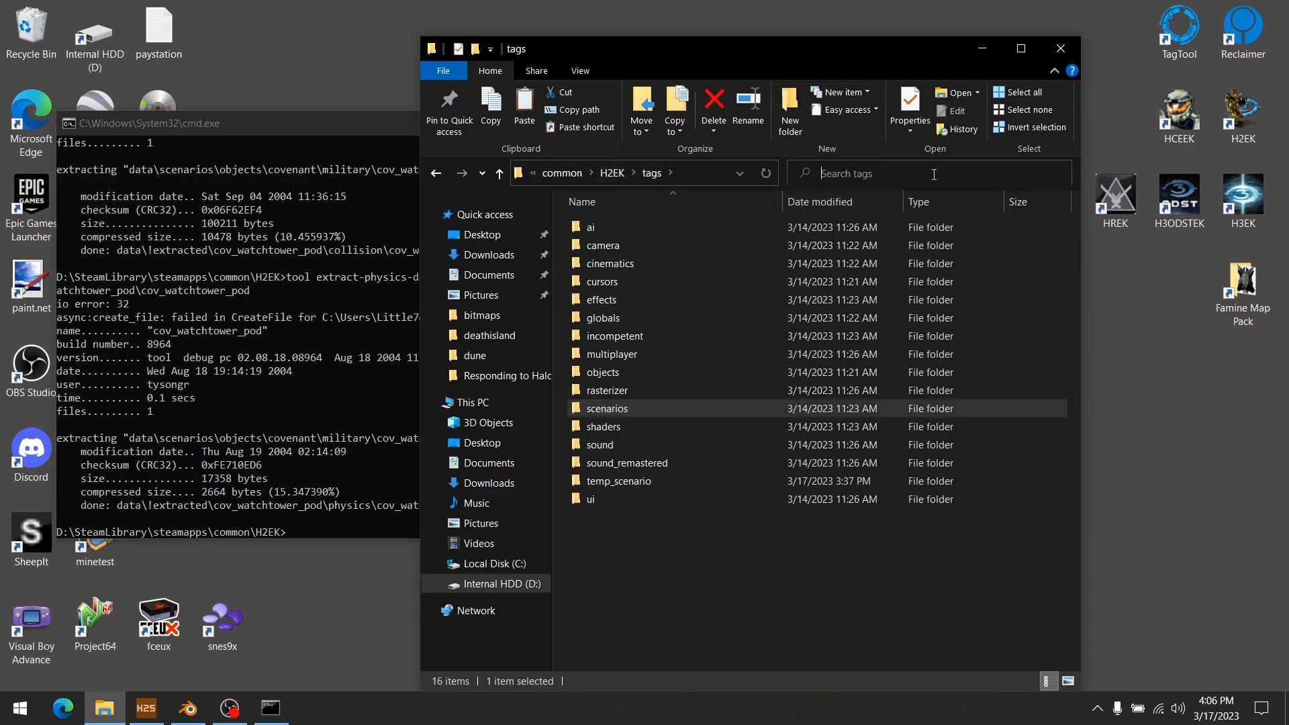
type("crate_space")
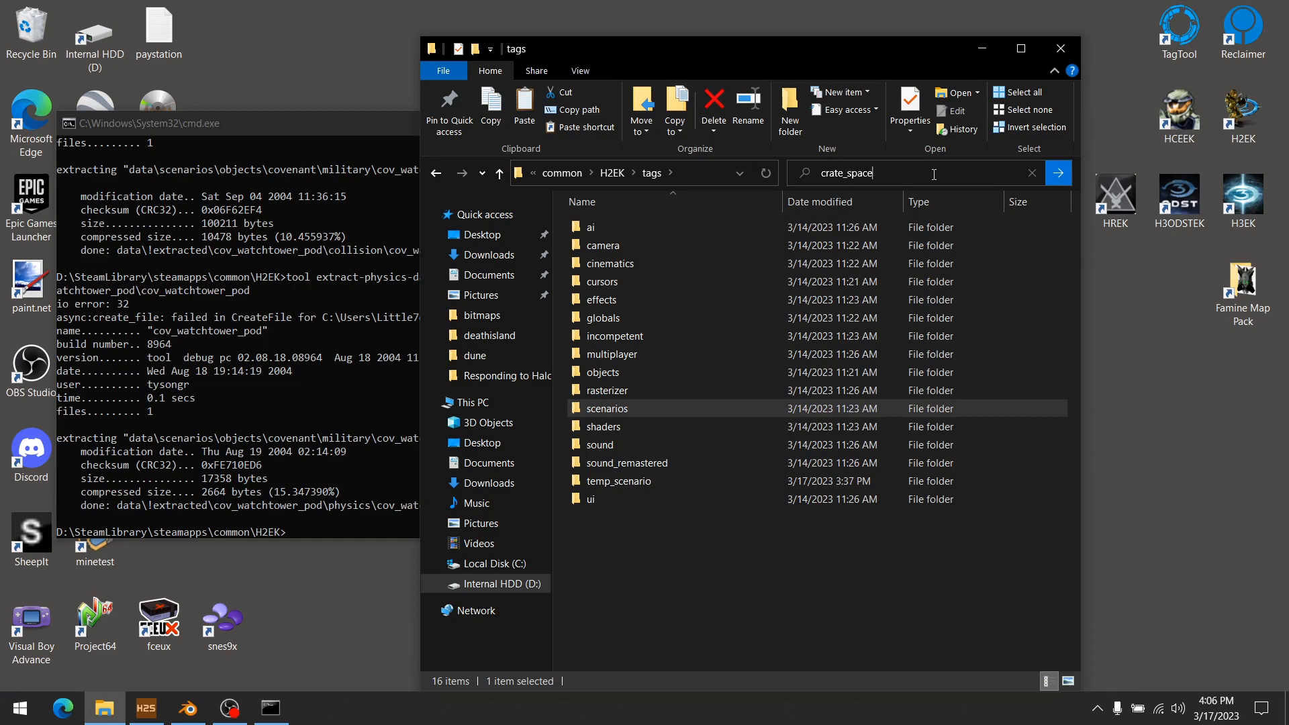
key("Return")
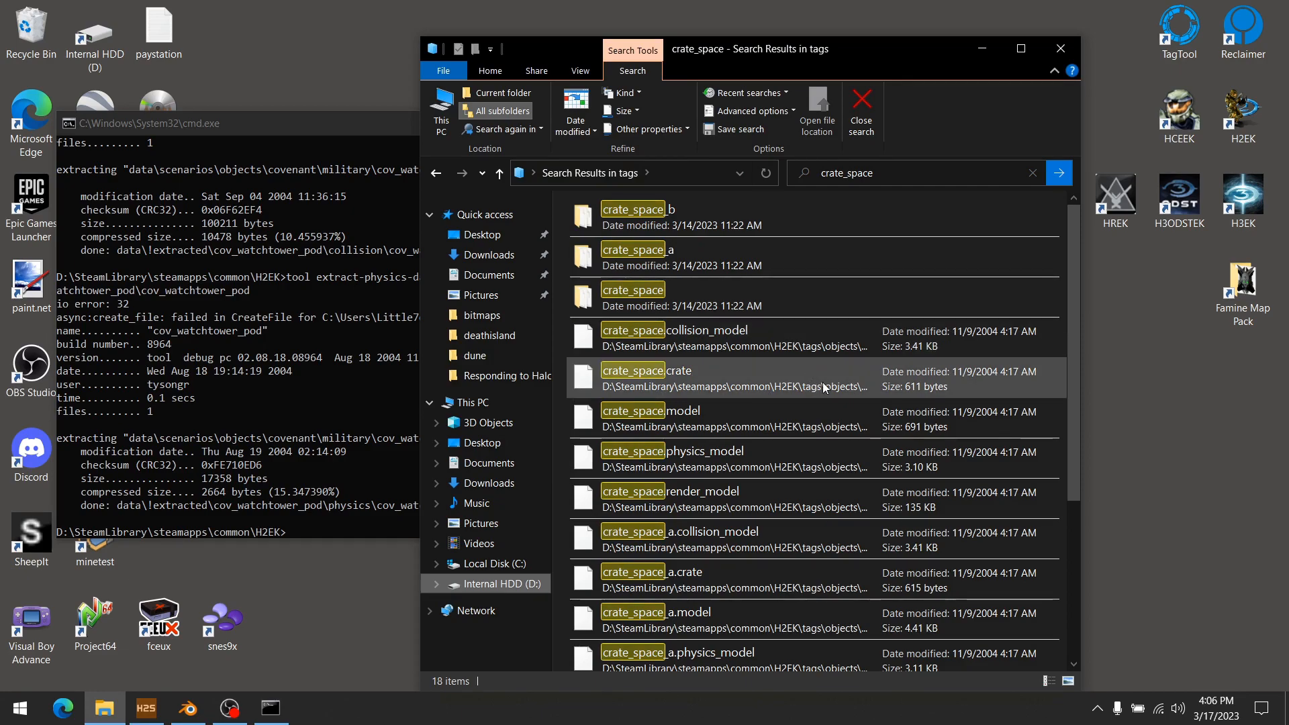
right_click(662, 369)
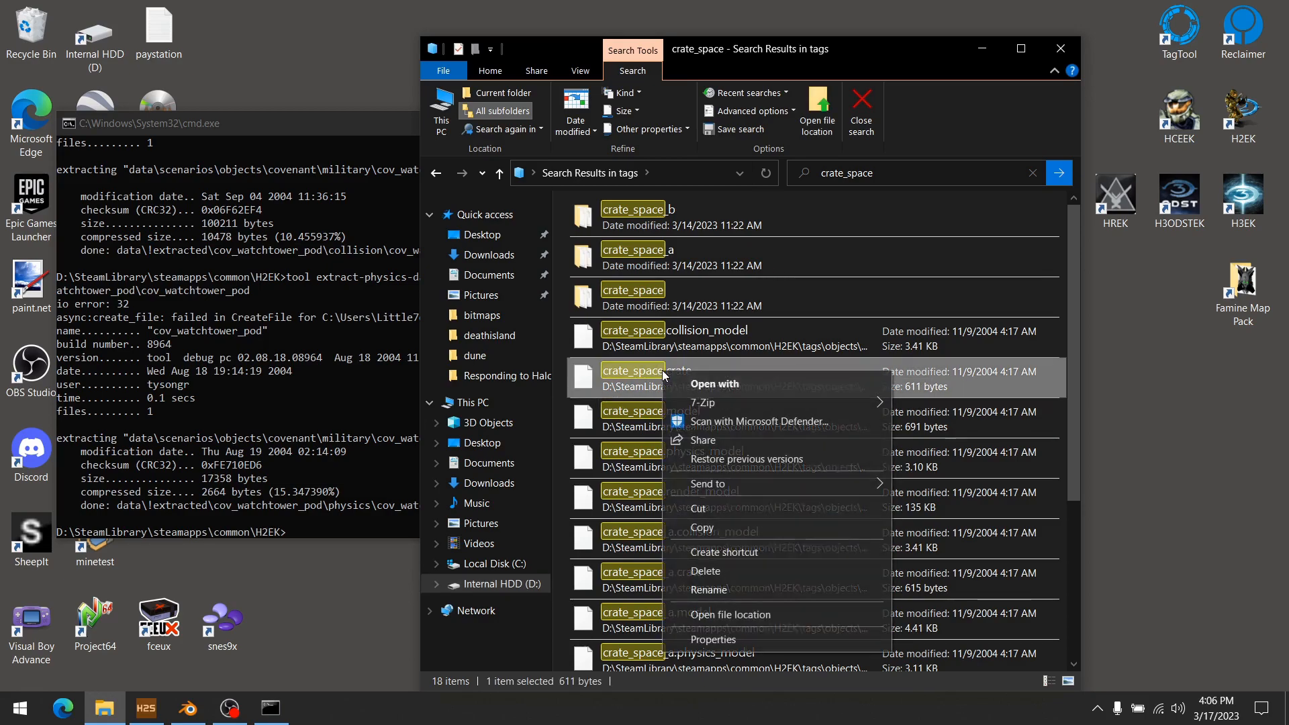
left_click(766, 615)
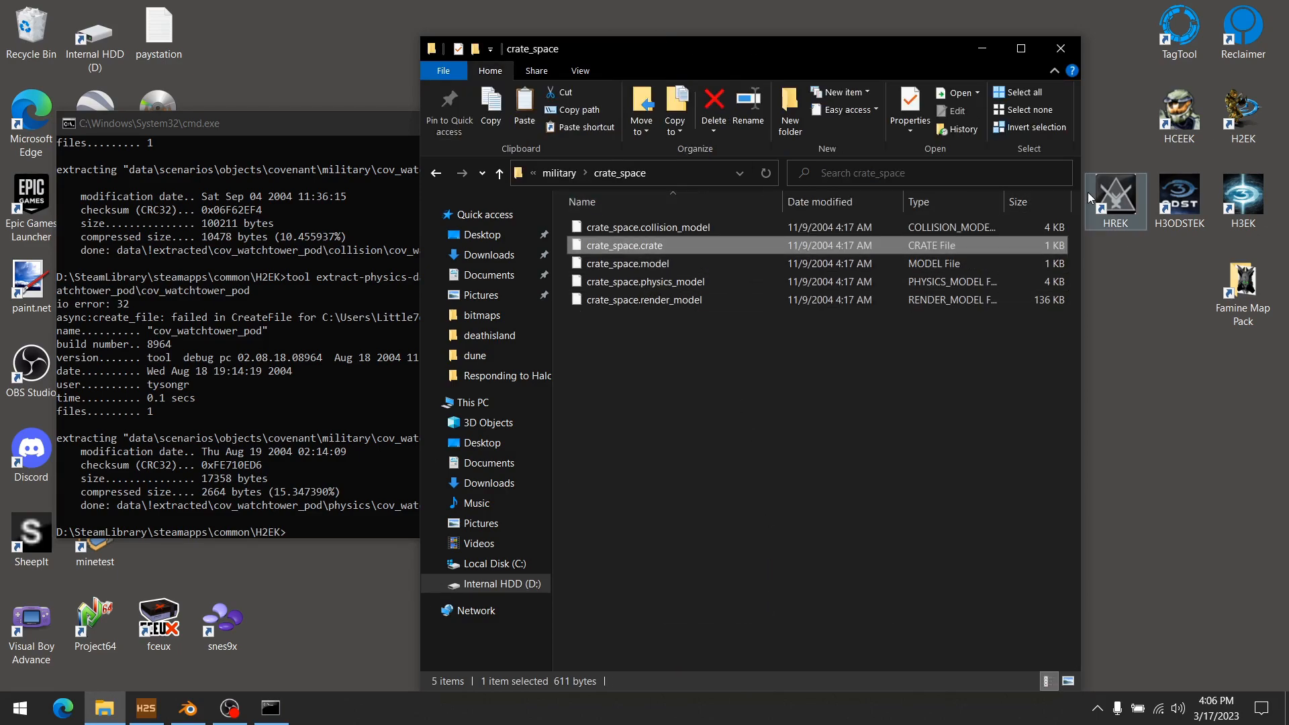
left_click_drag(1081, 216, 1205, 217)
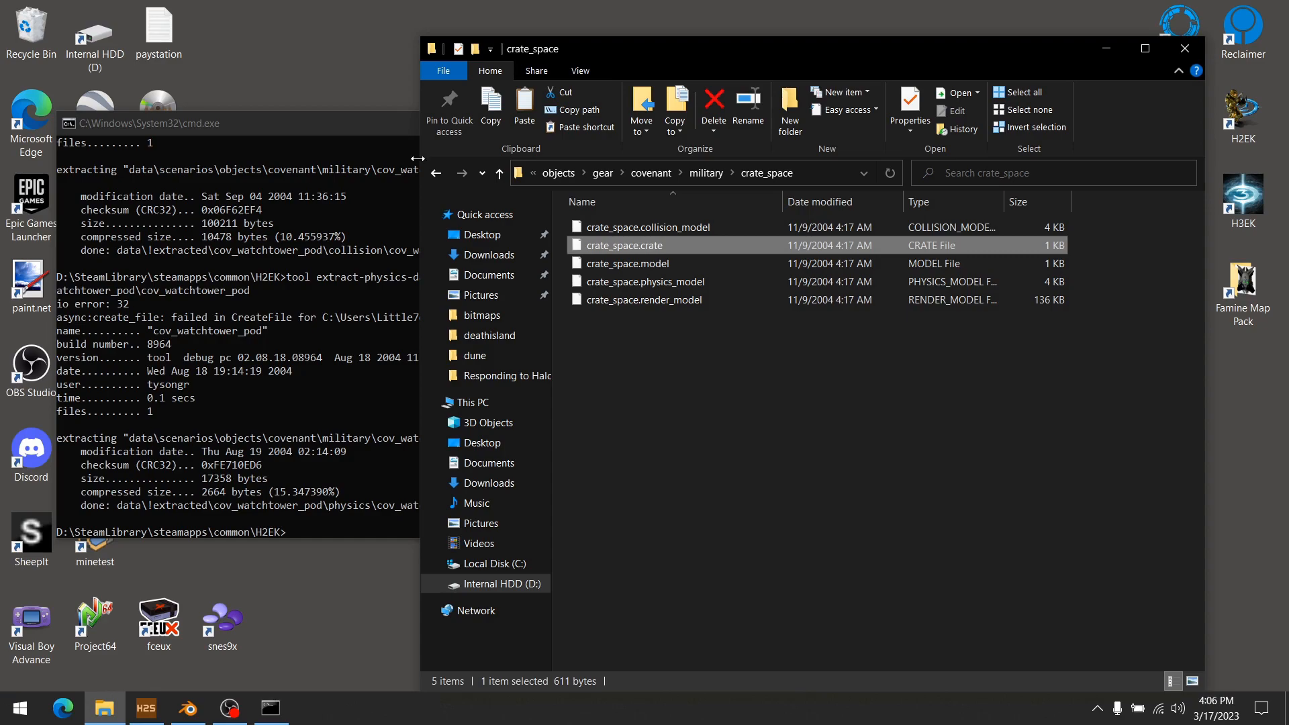
- Switch to Command Prompt, recall the cov_watchtower_pod extract-render-data command and erase its old tag path
left_click(296, 130)
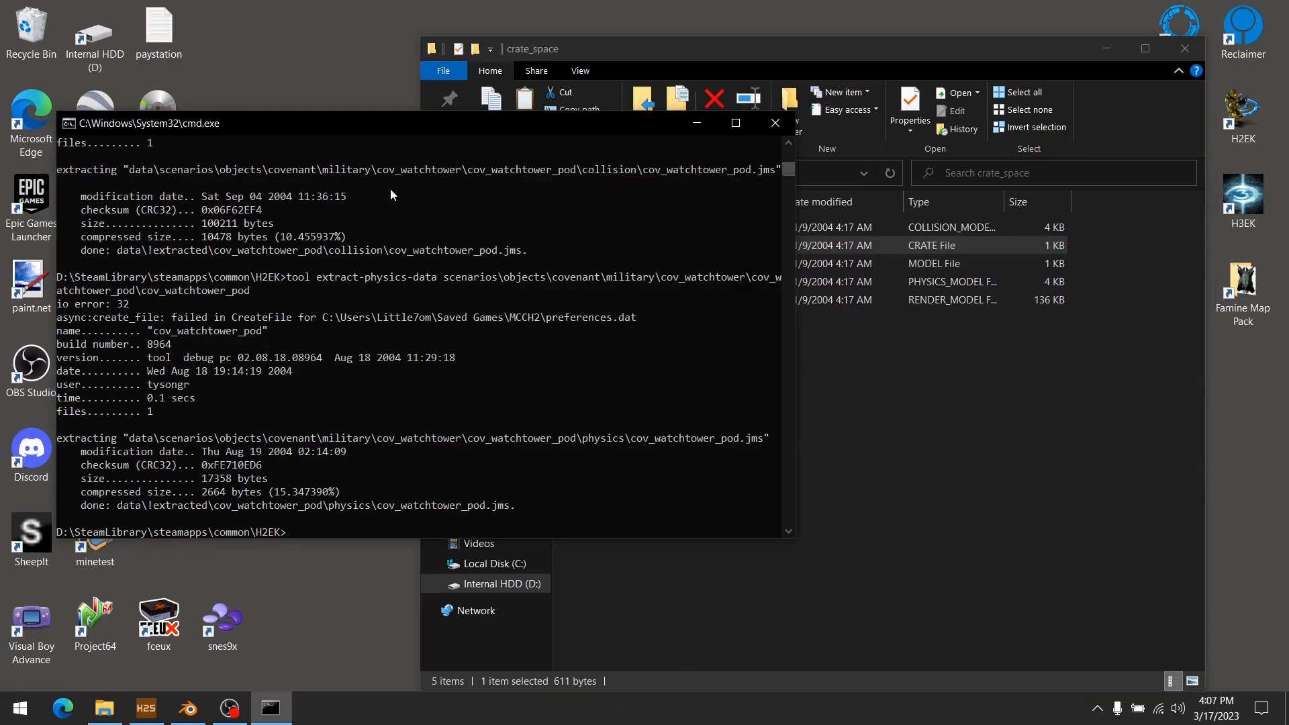
key("Up")
key("Up")
key("Up")
key("BackSpace")
key("BackSpace")
key("BackSpace")
key("BackSpace")
key("BackSpace")
key("BackSpace")
key("BackSpace")
key("BackSpace")
key("BackSpace")
key("BackSpace")
key("BackSpace")
key("BackSpace")
key("BackSpace")
key("BackSpace")
key("BackSpace")
key("BackSpace")
key("BackSpace")
key("BackSpace")
key("BackSpace")
key("BackSpace")
- Insert the full path of crate_space.render_model from File Explorer into the extract-render-data command
key("alt+Tab")
mouse_move(651, 300)
left_mouse_down()
mouse_move(482, 352)
mouse_move(362, 336)
left_mouse_up()
left_click(323, 124)
- Remove the .render_model extension and everything before objects\gear from the path, and run the crate_space render extraction
key("BackSpace")
key("BackSpace")
key("BackSpace")
key("BackSpace")
key("BackSpace")
key("BackSpace")
key("BackSpace")
key("BackSpace")
key("BackSpace")
key("BackSpace")
key("BackSpace")
key("BackSpace")
key("BackSpace")
key("Left")
key("Left")
key("Left")
key("Left")
key("Left")
key("Left")
key("Left")
key("Left")
key("Left")
key("Left")
key("Left")
key("Left")
key("Left")
key("Left")
key("Left")
key("Left")
key("Left")
key("Left")
key("Left")
key("Left")
key("BackSpace")
key("BackSpace")
key("BackSpace")
key("BackSpace")
key("BackSpace")
key("BackSpace")
key("BackSpace")
key("BackSpace")
key("BackSpace")
key("BackSpace")
key("BackSpace")
key("BackSpace")
key("BackSpace")
key("BackSpace")
key("BackSpace")
key("BackSpace")
key("BackSpace")
key("BackSpace")
key("BackSpace")
key("BackSpace")
key("BackSpace")
key("Delete")
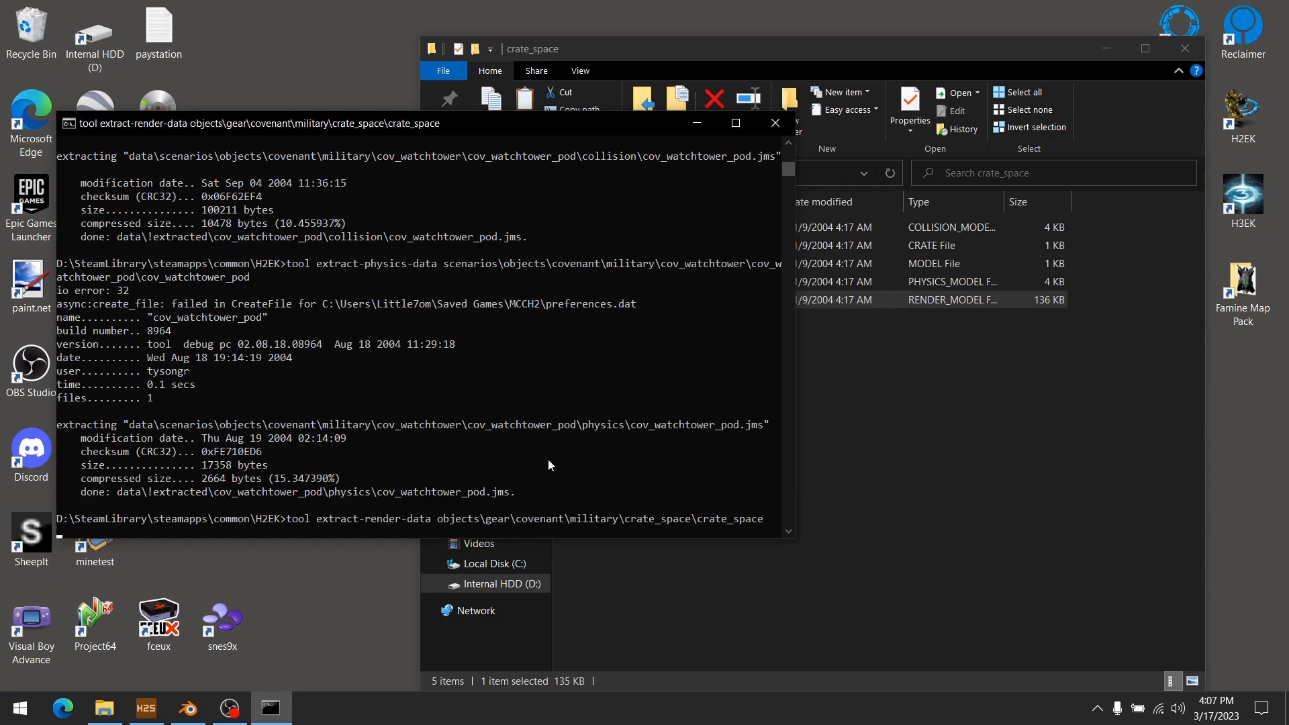
key("Return")
- Try to reuse the crate_space render command with collision in place of render
key("Up")
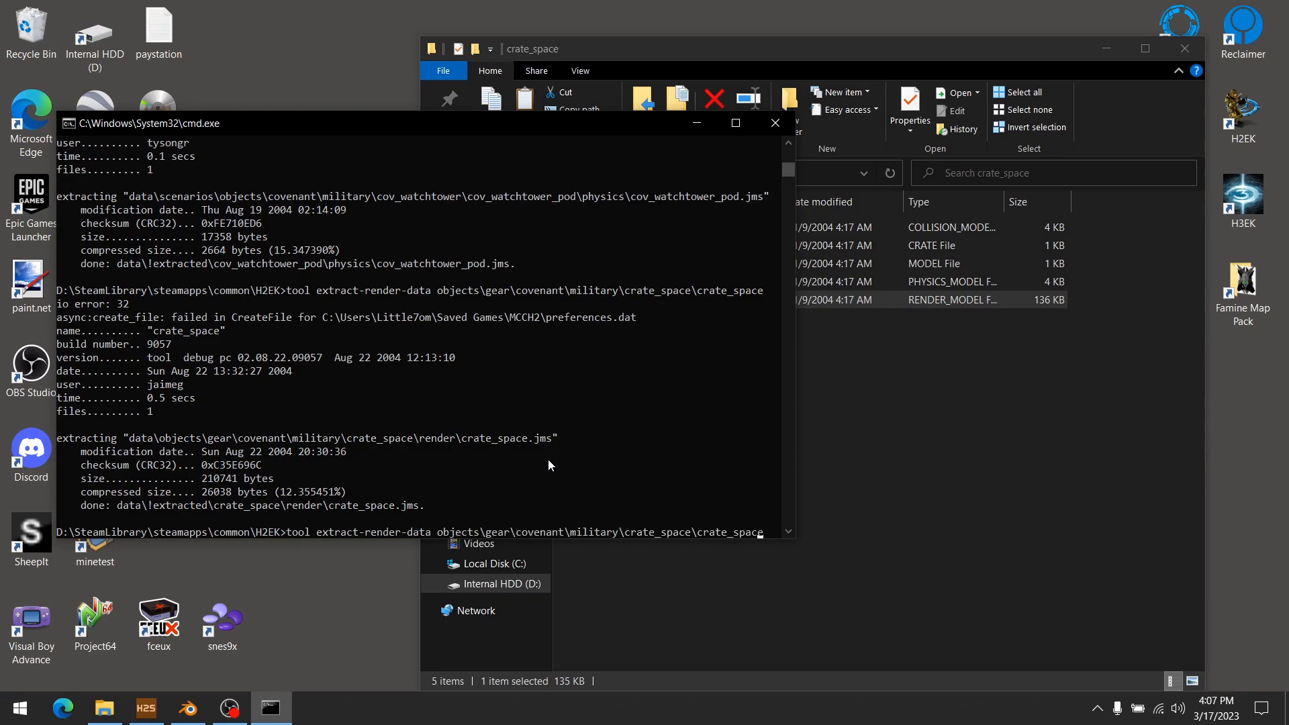
key("ctrl+Left")
key("Left")
key("Left")
key("Left")
key("Left")
key("Left")
key("Left")
key("BackSpace")
key("BackSpace")
key("BackSpace")
key("BackSpace")
key("BackSpace")
key("BackSpace")
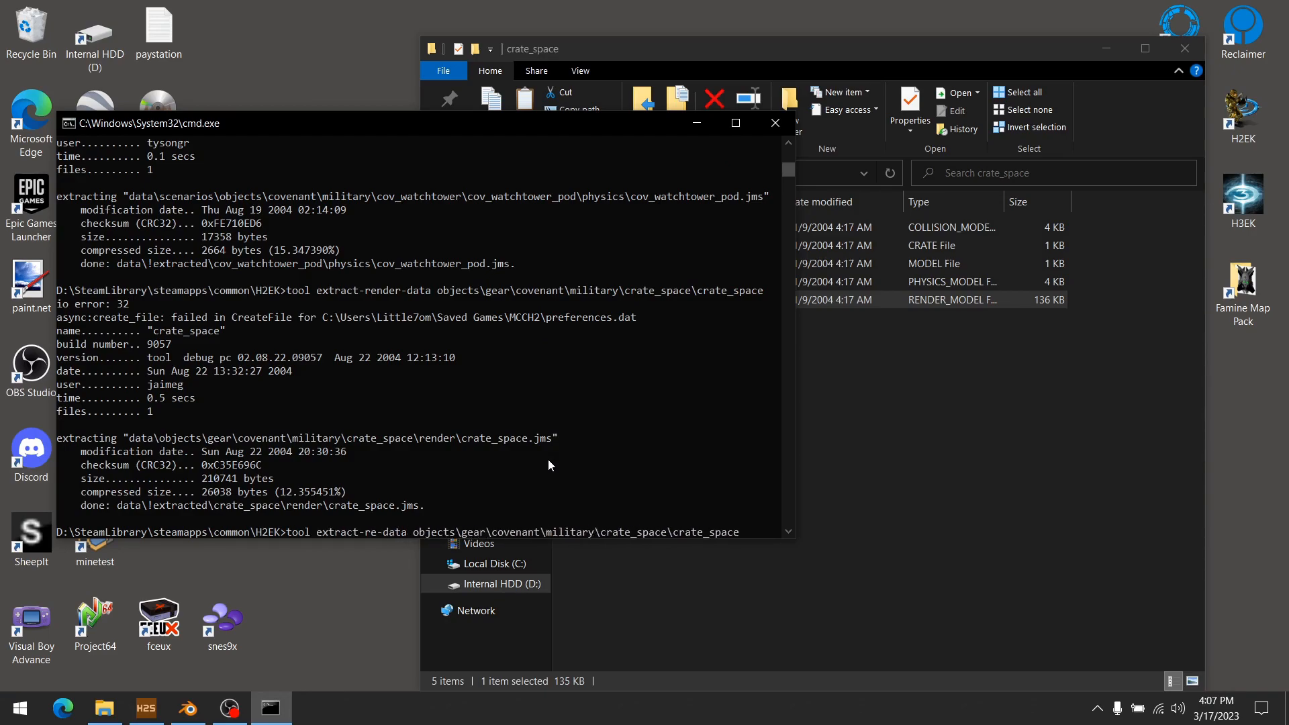
type("collaision")
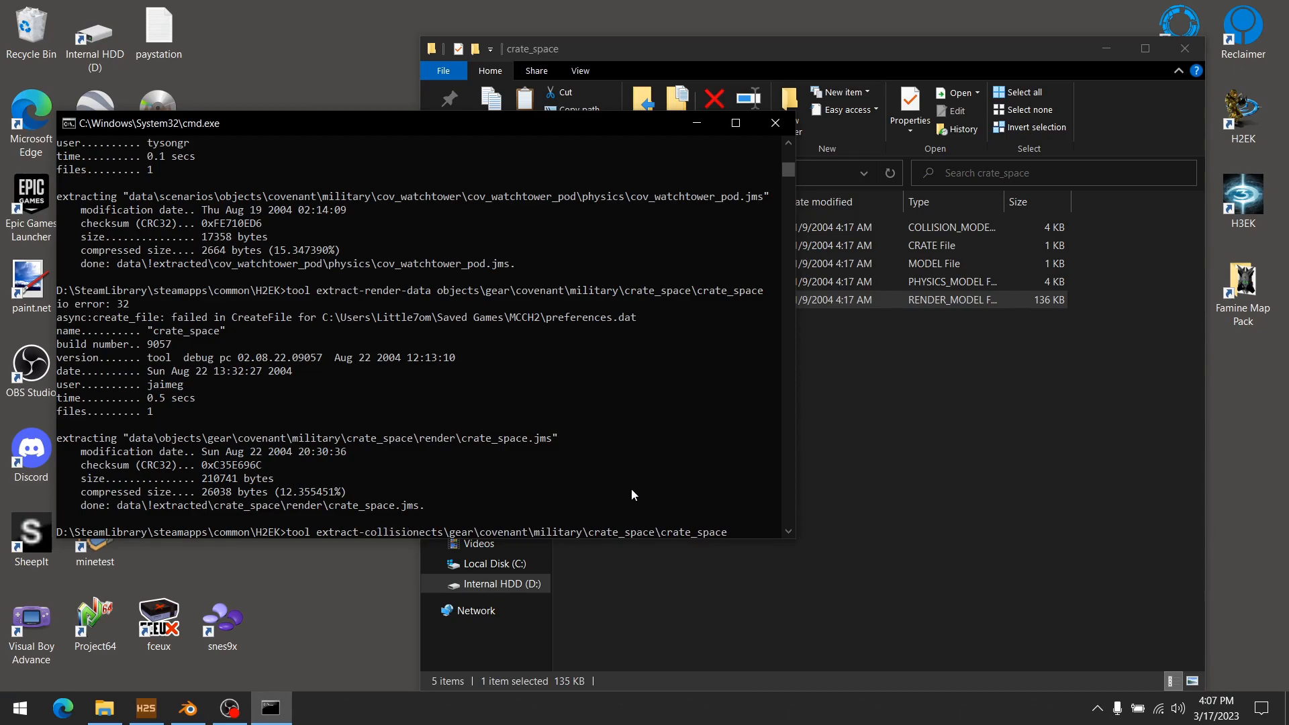
- Run the extract-collision-data command for objects\gear\covenant\military\crate_space\crate_space by replacing render in the recalled command
key("Up")
key("Down")
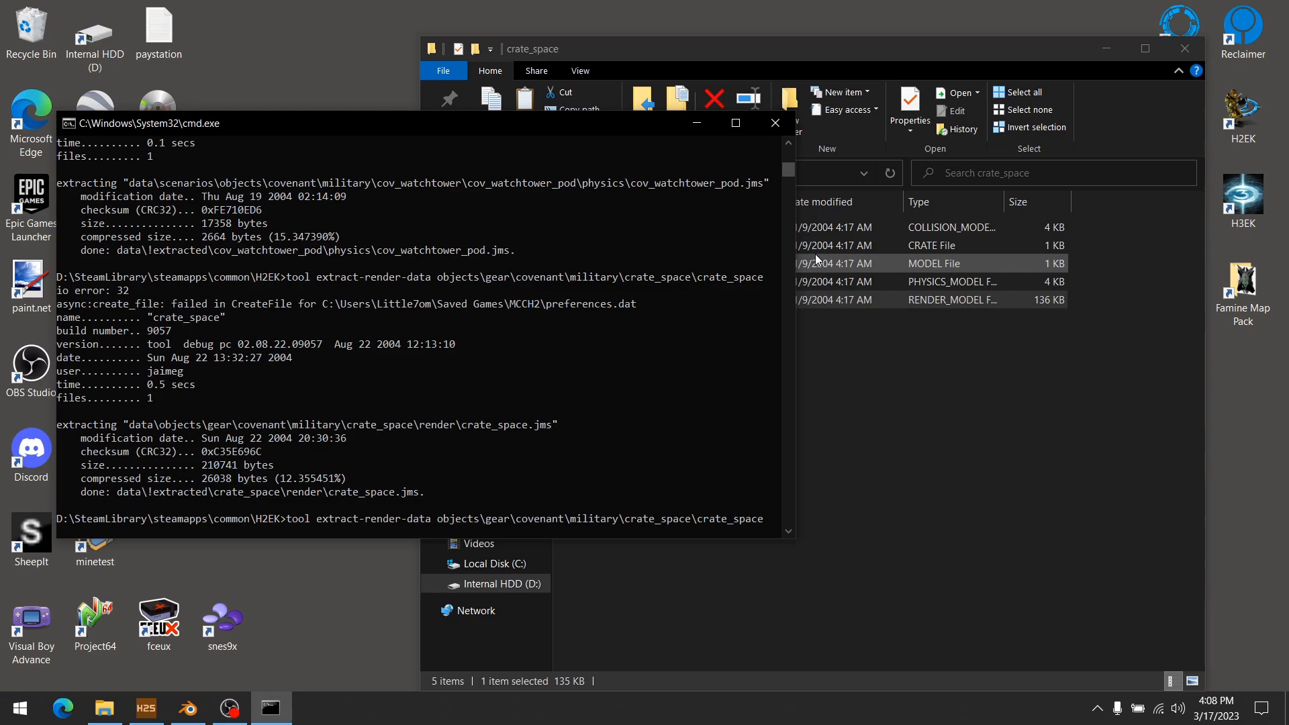
key("BackSpace")
key("BackSpace")
key("BackSpace")
key("BackSpace")
key("BackSpace")
key("BackSpace")
type("collision")
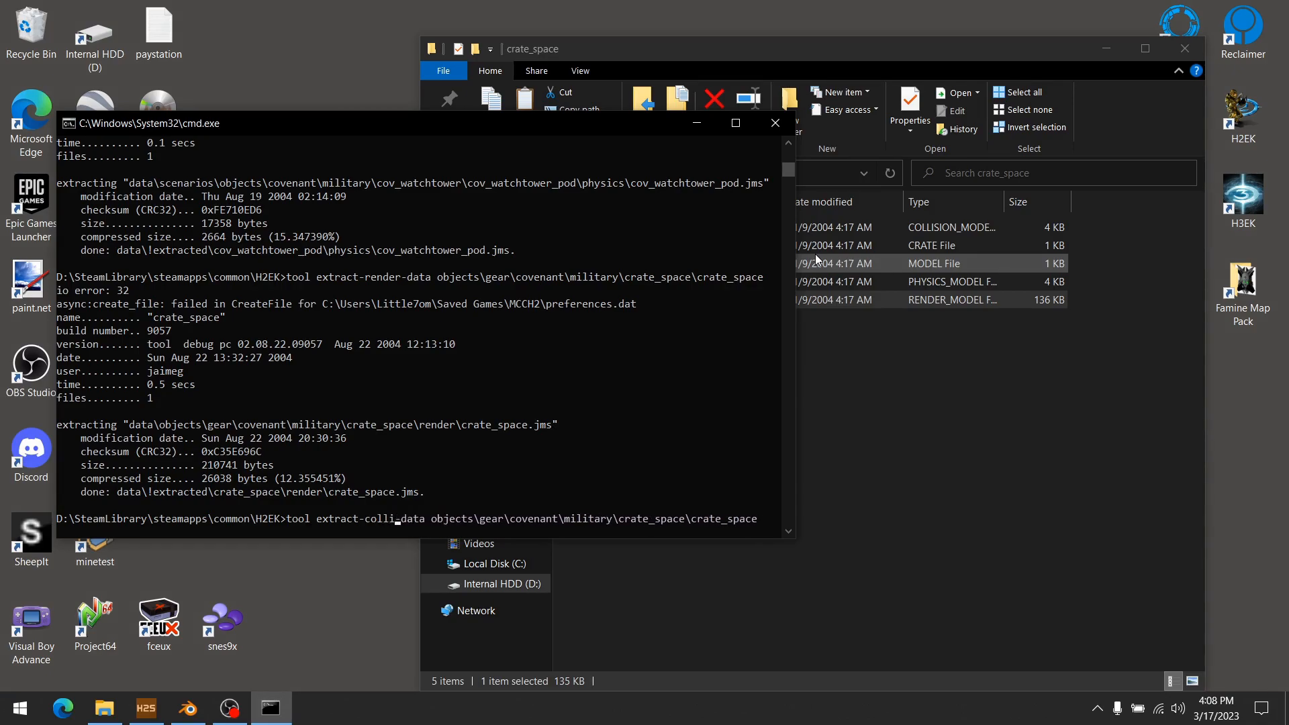
key("Return")
- Run the same crate_space extraction with physics in place of collision
key("Up")
key("Left")
key("Left")
key("Left")
key("Left")
key("Left")
key("Left")
key("Left")
key("Left")
key("Left")
key("Left")
key("Left")
key("Left")
key("Left")
key("Left")
key("ctrl+Left")
key("Left")
key("Left")
key("Left")
key("Left")
key("Left")
key("Left")
key("BackSpace")
key("BackSpace")
key("BackSpace")
key("BackSpace")
key("BackSpace")
key("BackSpace")
key("BackSpace")
key("BackSpace")
key("BackSpace")
type("physics")
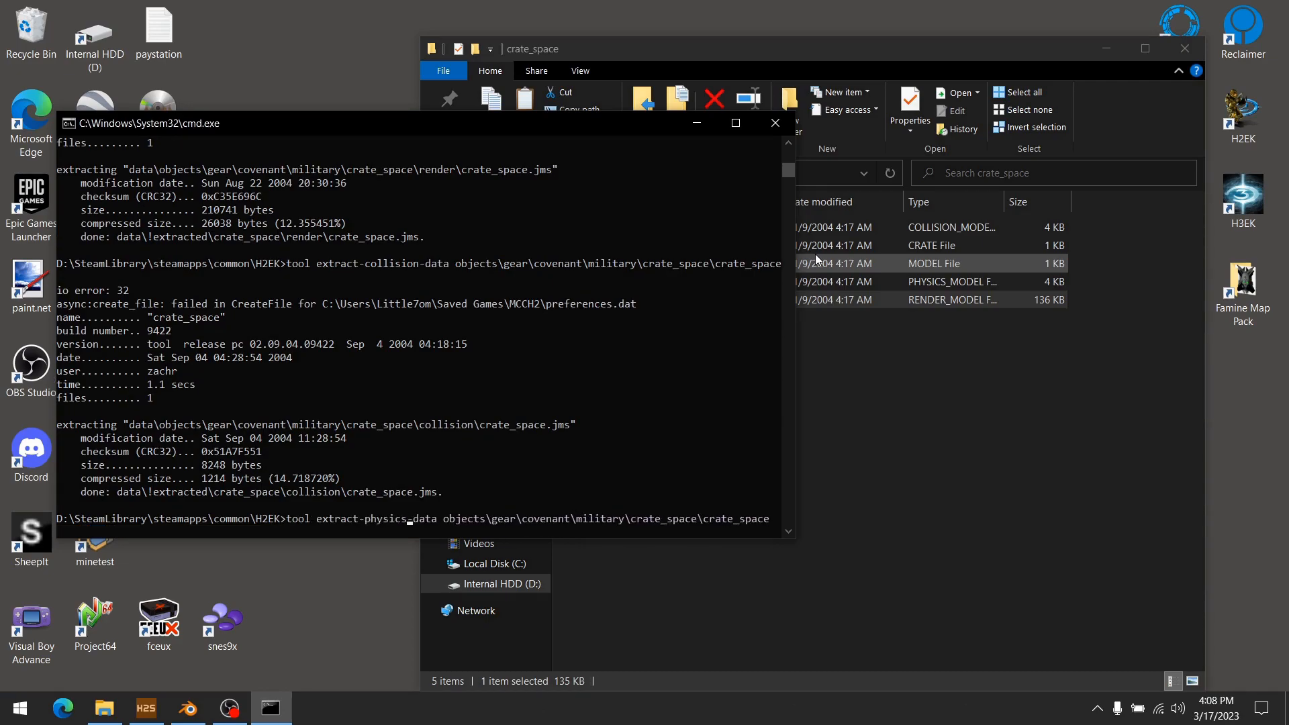
key("Return")
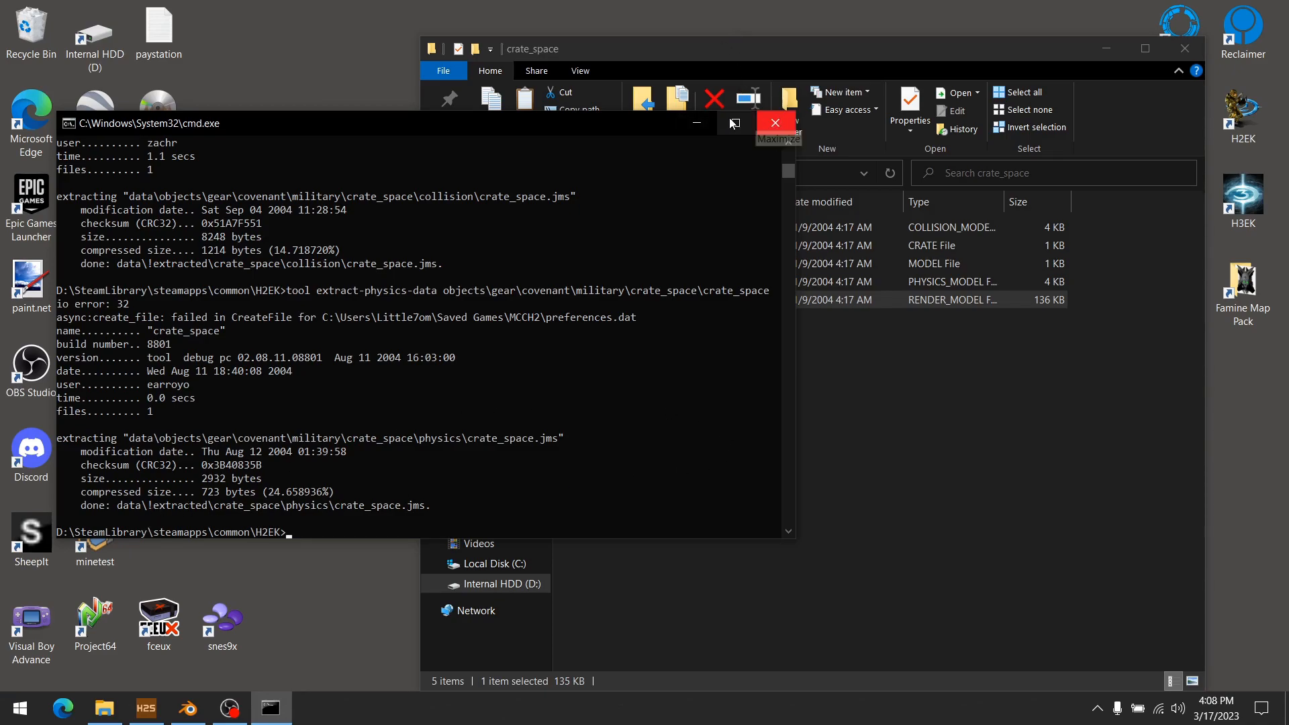
- Close Command Prompt and open the H2EK data\!extracted folder in File Explorer
left_click_drag(564, 132, 616, 178)
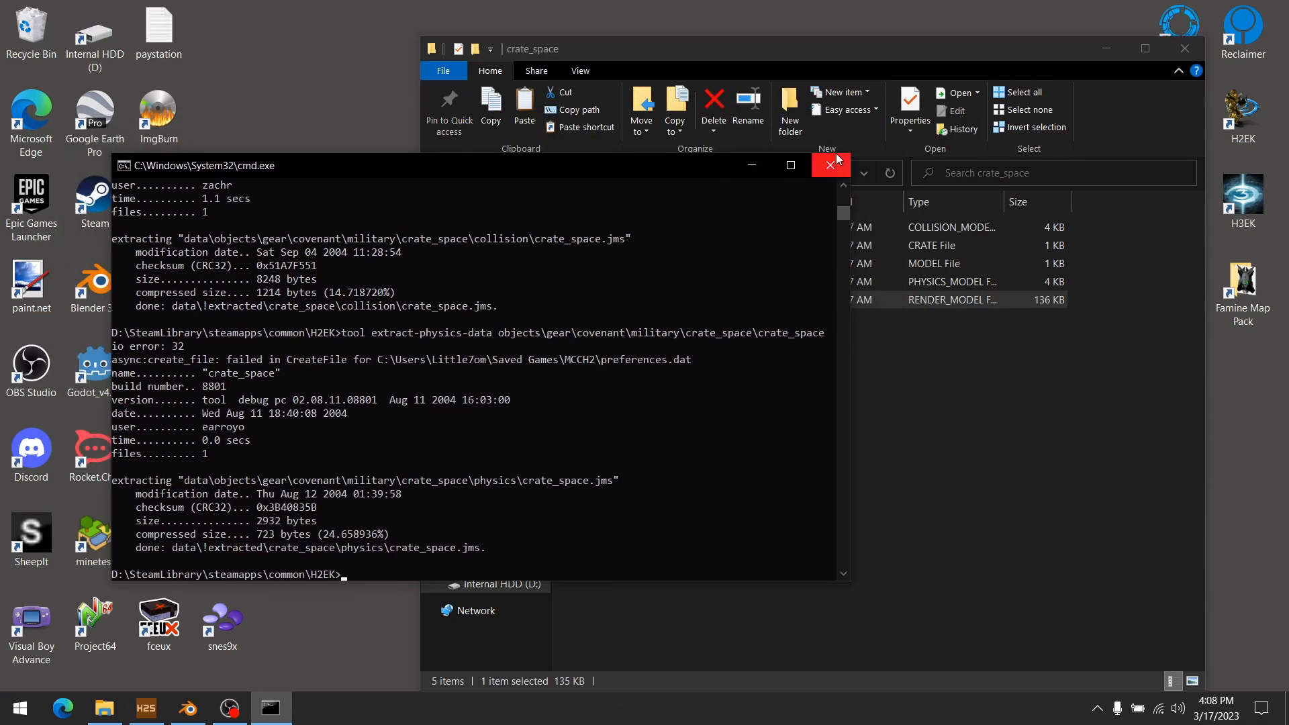
left_click(829, 165)
left_click(558, 174)
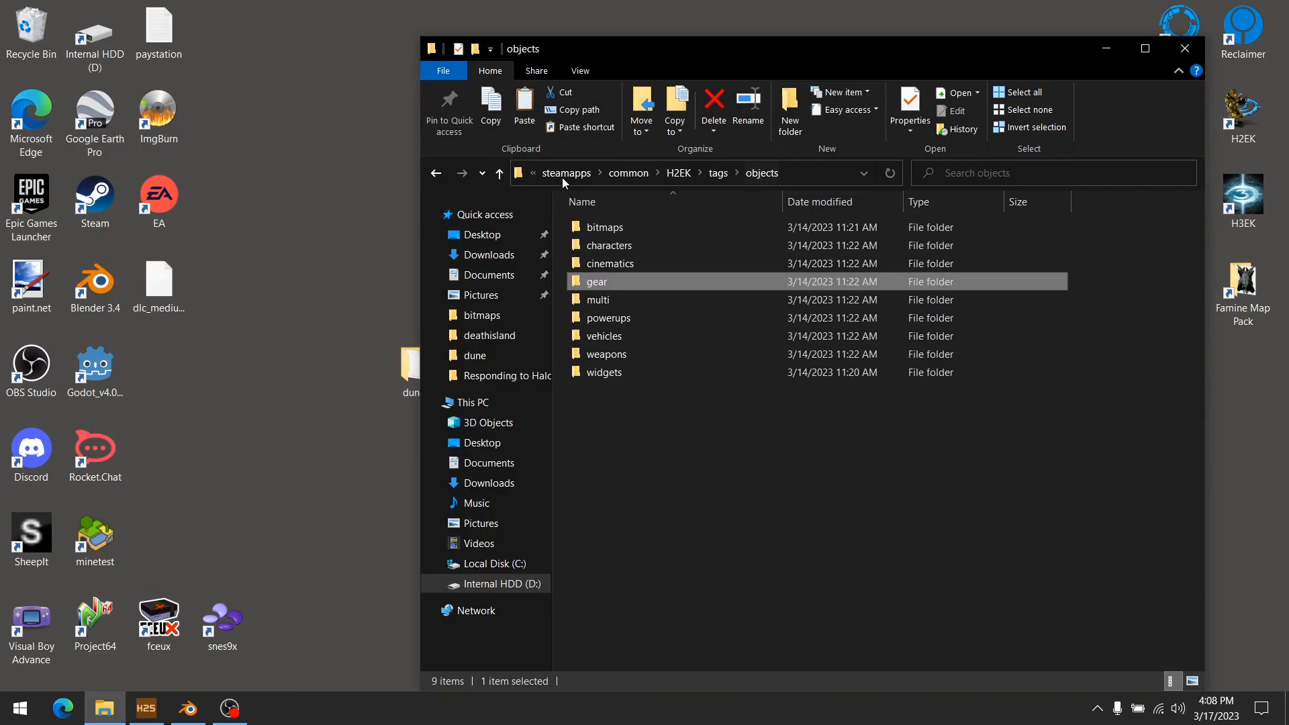
left_click(678, 174)
left_click(677, 174)
left_click(858, 54)
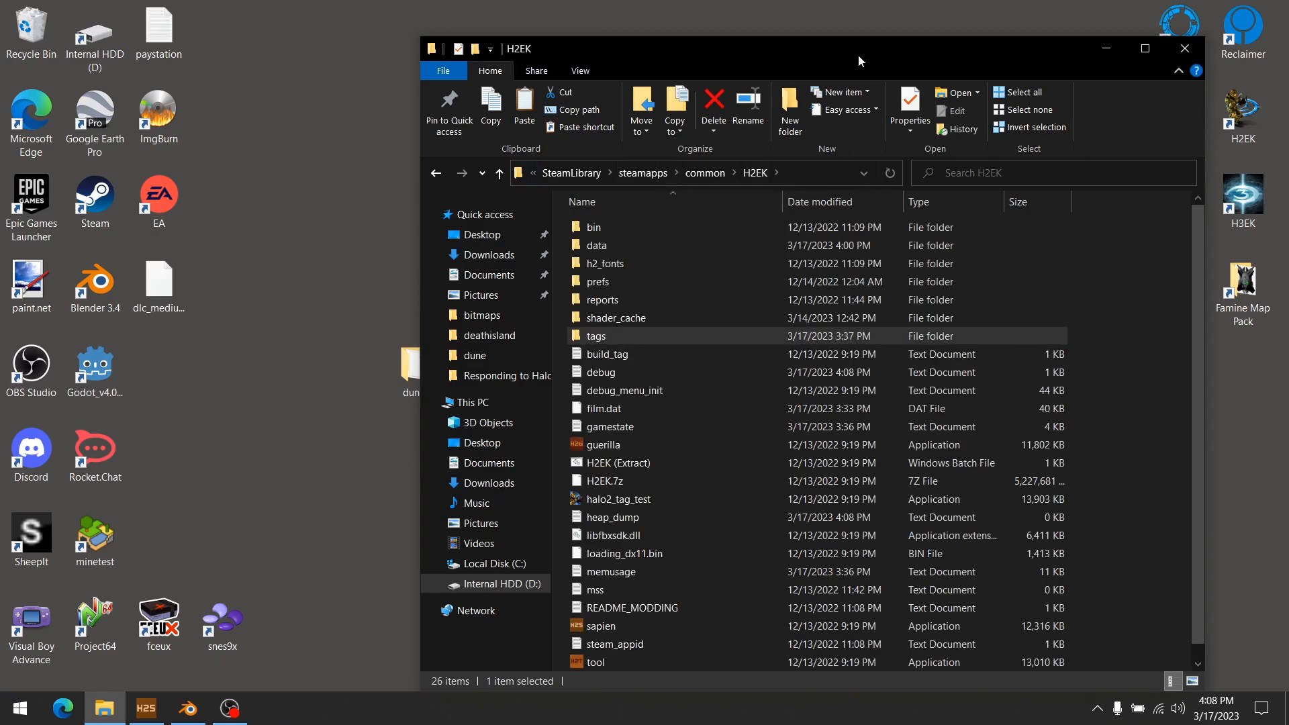
double_click(607, 247)
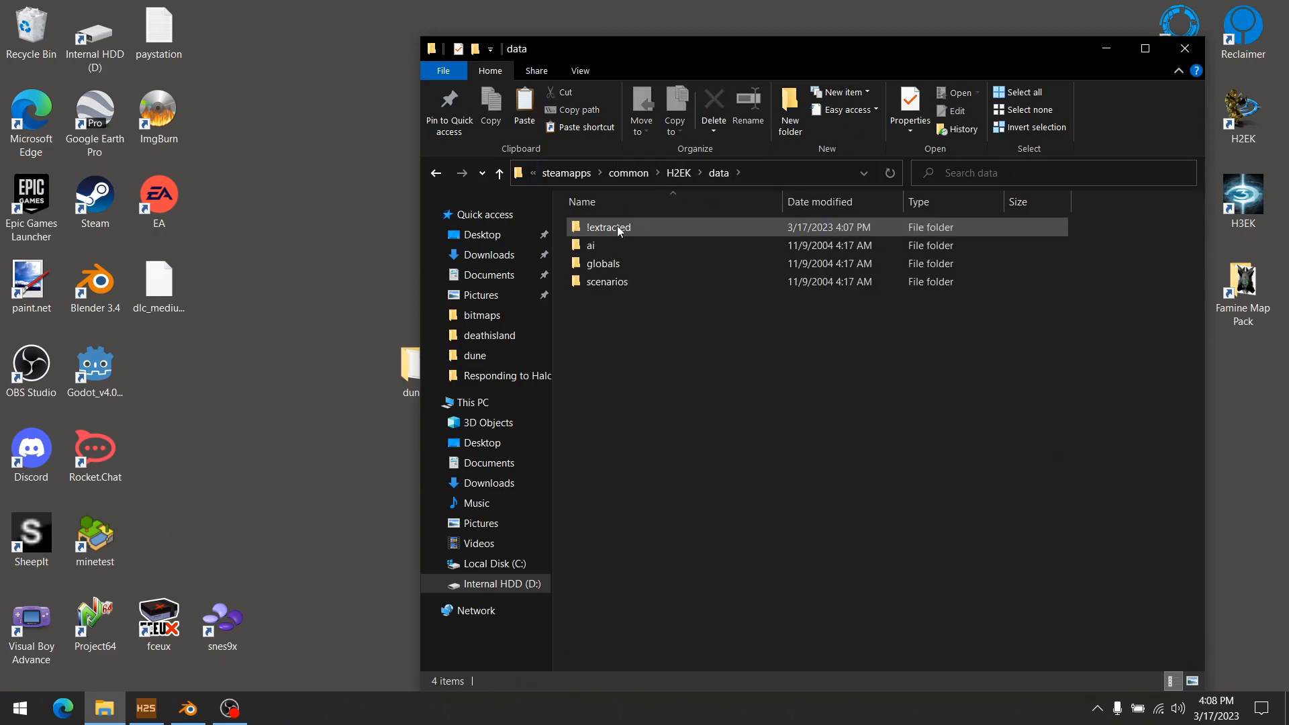
double_click(618, 227)
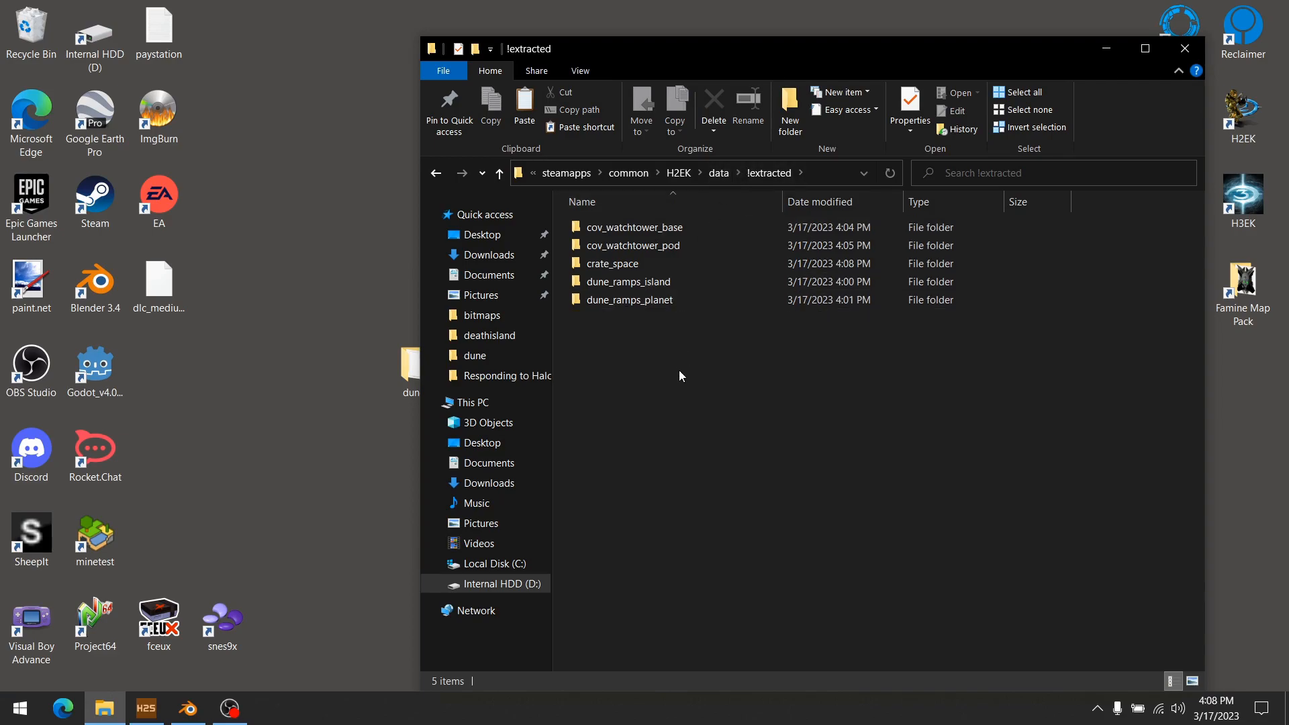
double_click(635, 283)
left_click(649, 178)
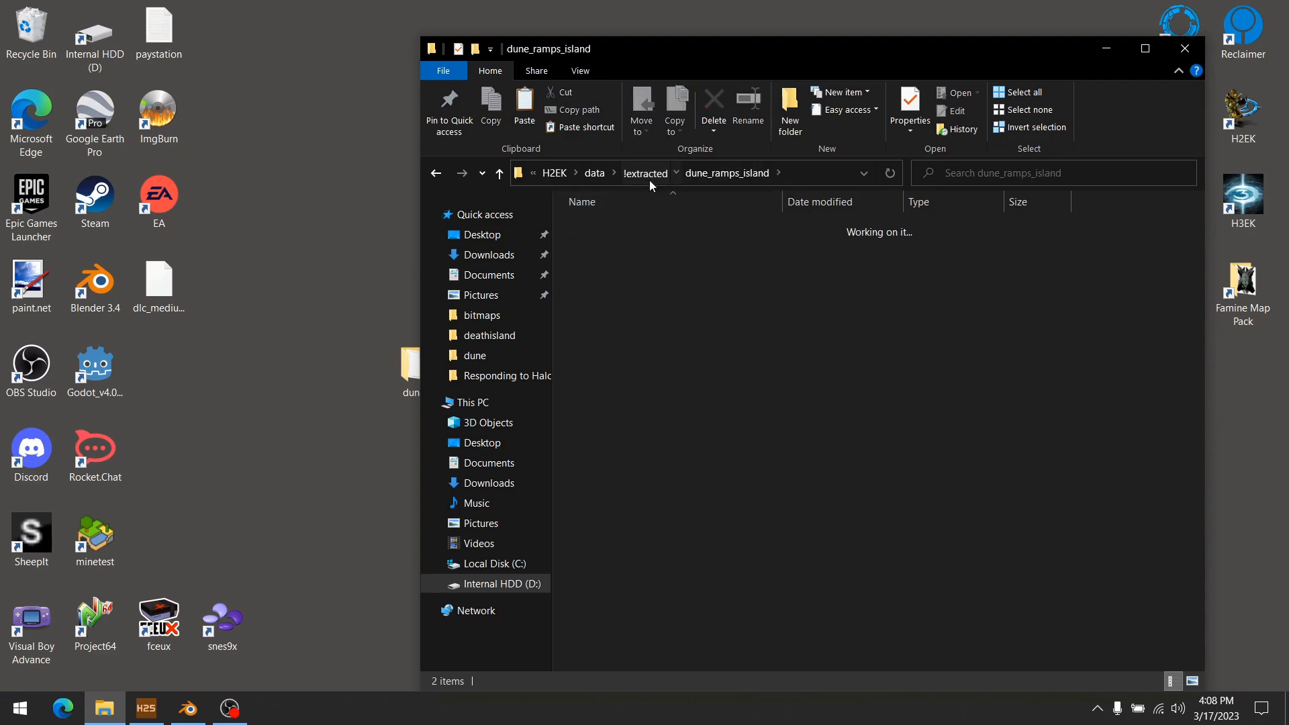
- Open the dune folder from the desktop and arrange its window side by side with the !extracted window
left_click_drag(707, 64, 746, 65)
left_click_drag(405, 372, 280, 285)
double_click(287, 285)
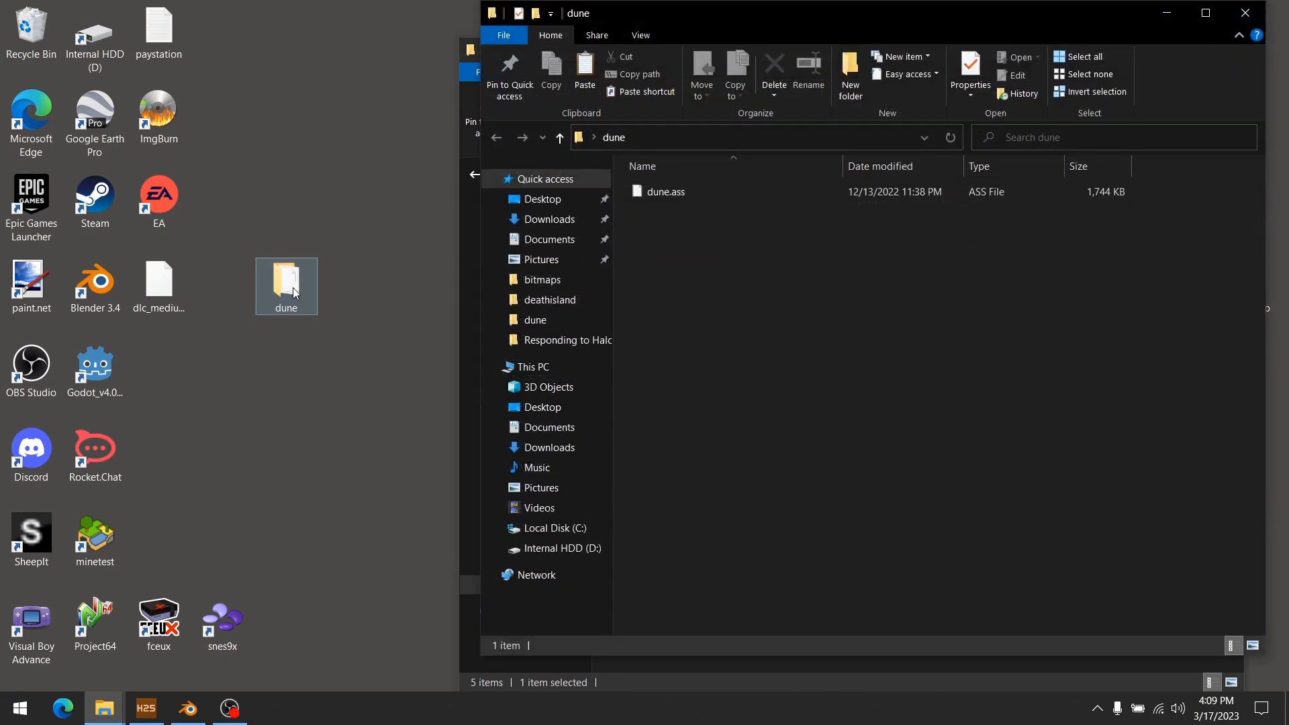
left_click_drag(678, 42, 210, 82)
left_click(906, 55)
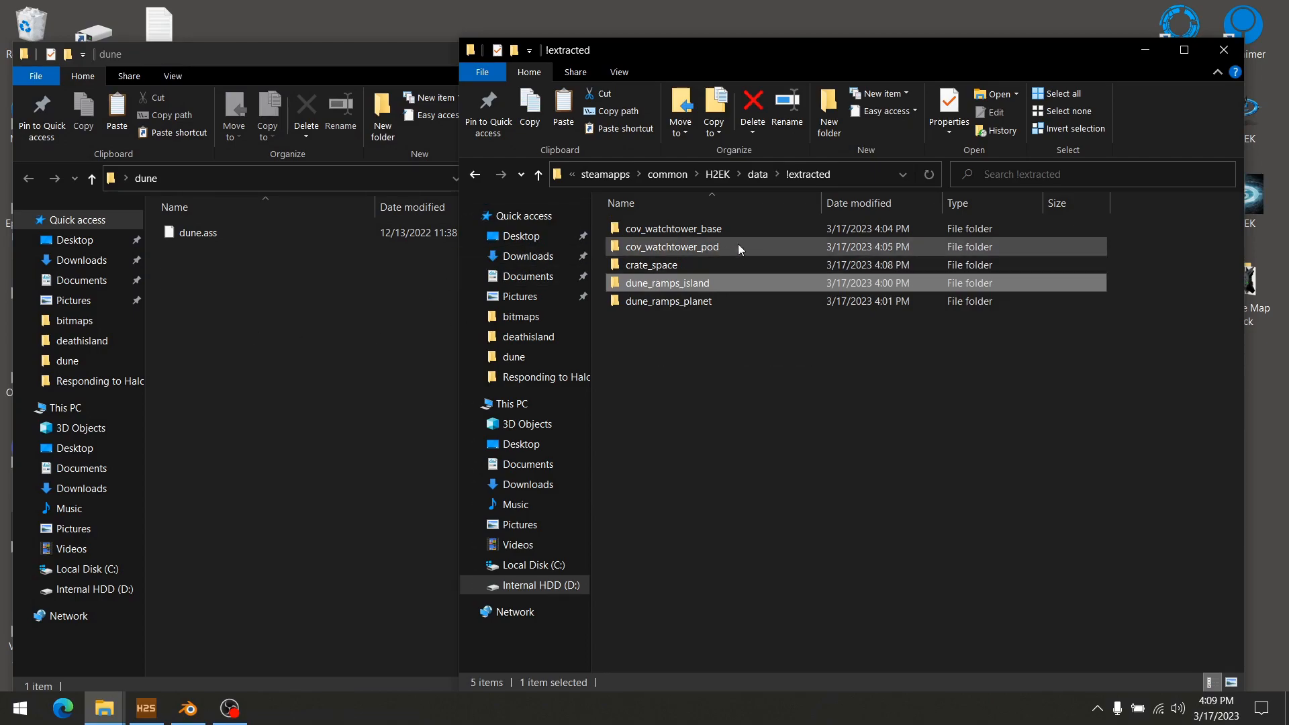
left_click_drag(705, 52, 756, 54)
left_click_drag(509, 246, 722, 245)
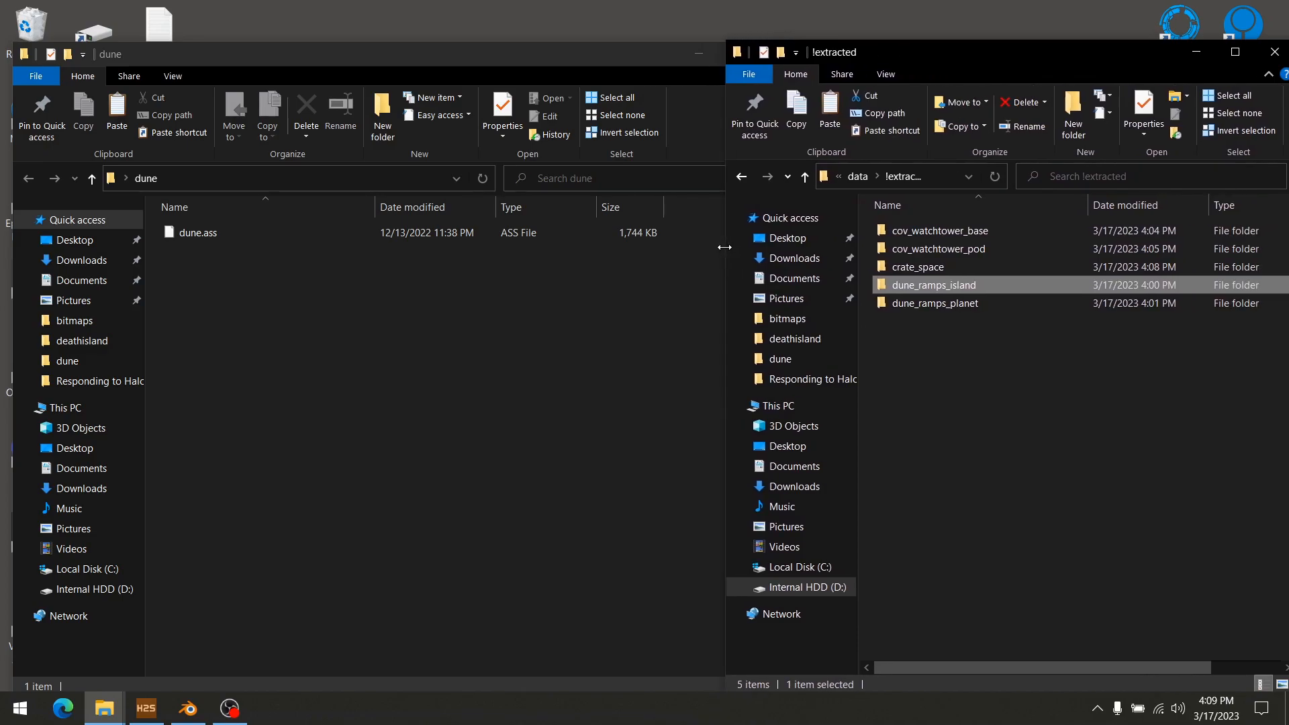
- Create a new folder named cov_watchtower_base inside the dune folder
left_click(184, 337)
right_click(267, 336)
mouse_move(372, 577)
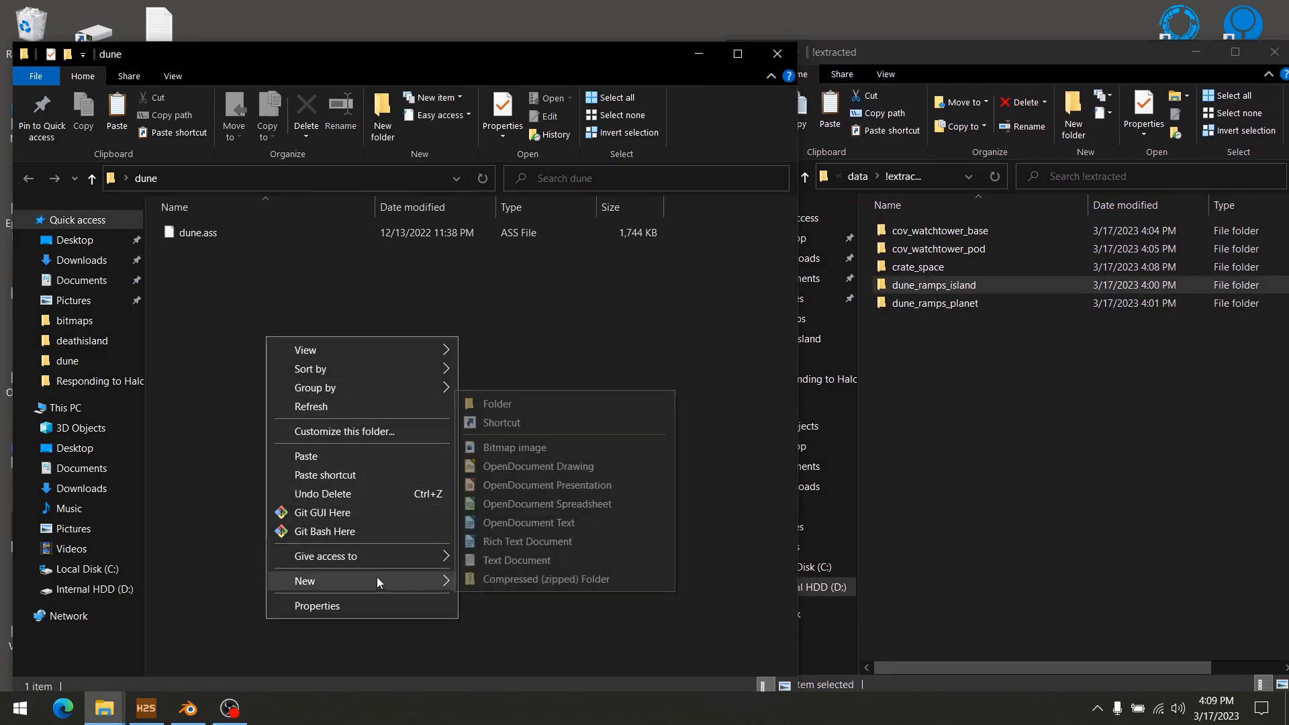
left_click(545, 409)
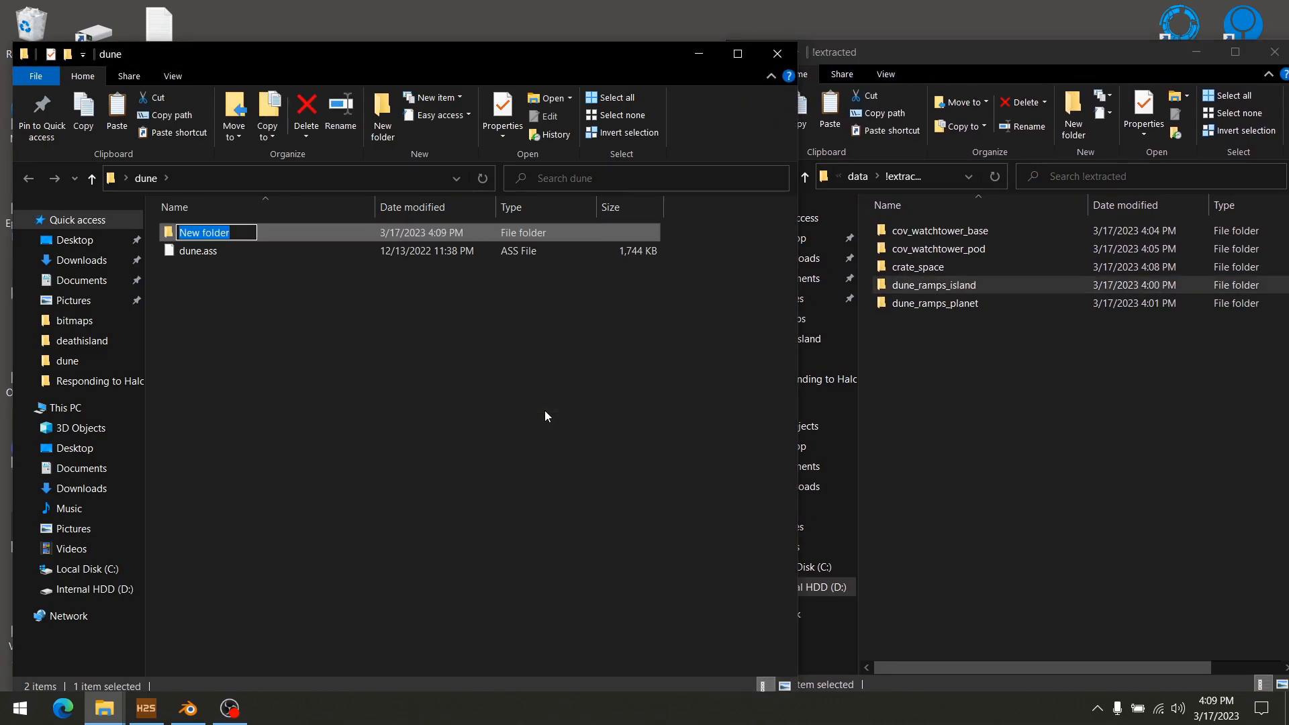
type("cov_wa")
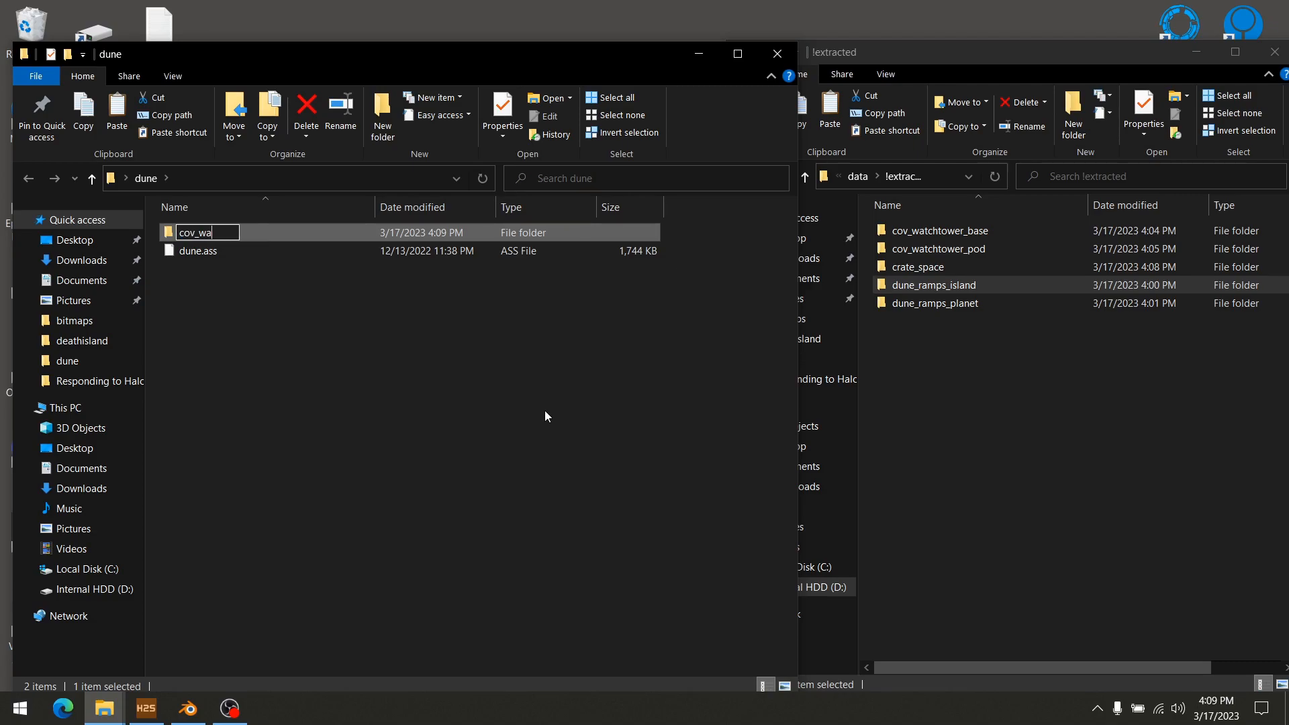
type("tchtower_base")
key("Return")
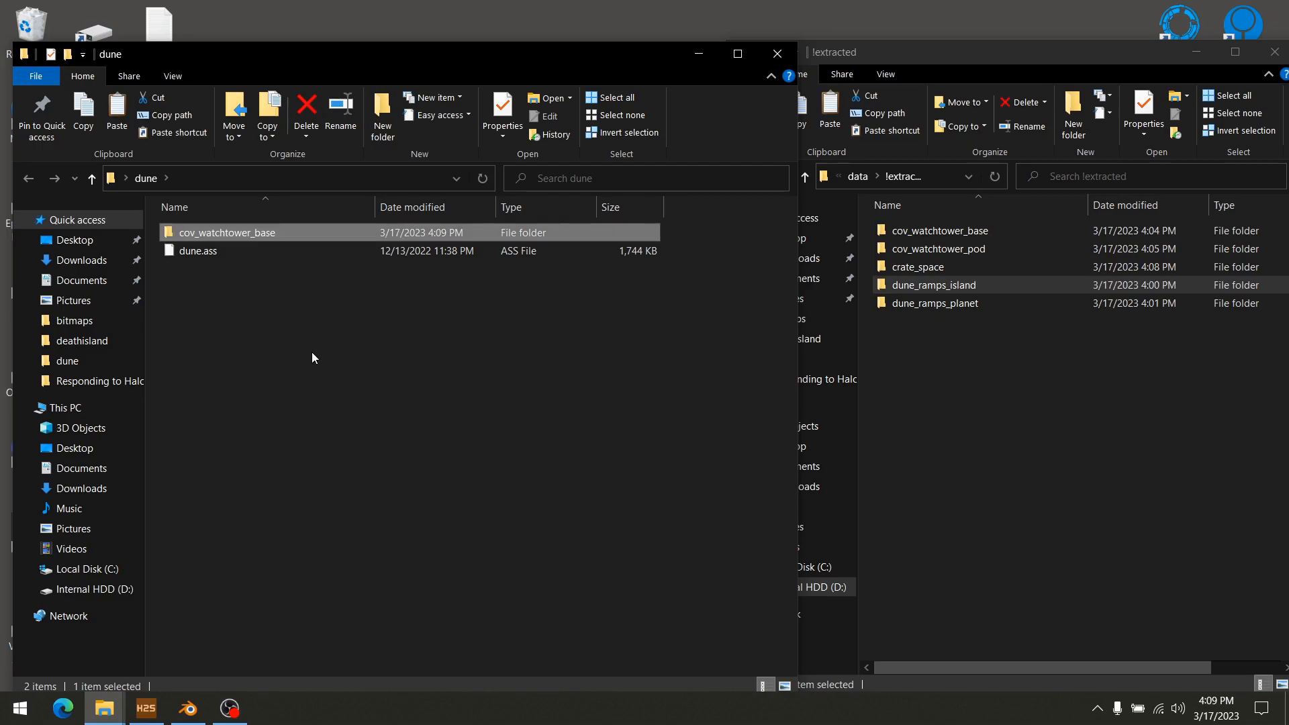
- Create two more folders in the dune folder, named cov_watchtower_pod and crate_space
right_click(313, 352)
mouse_move(420, 596)
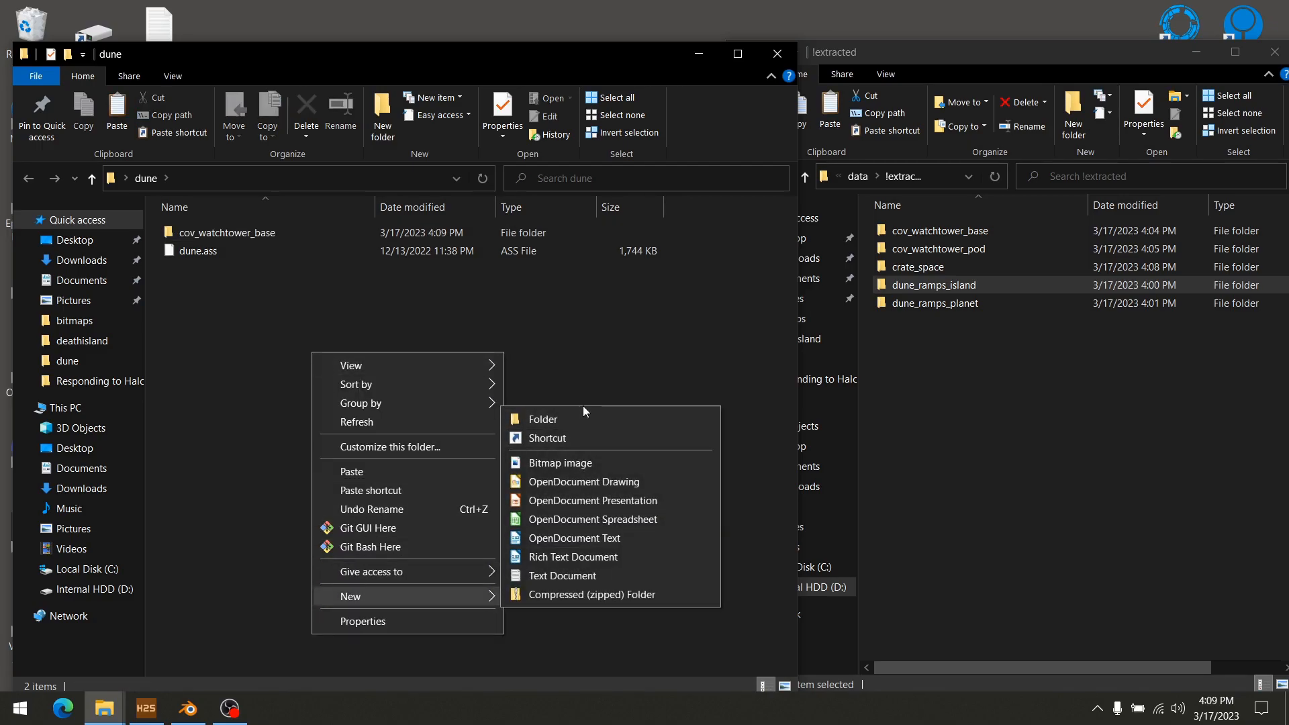
left_click(578, 417)
type("co")
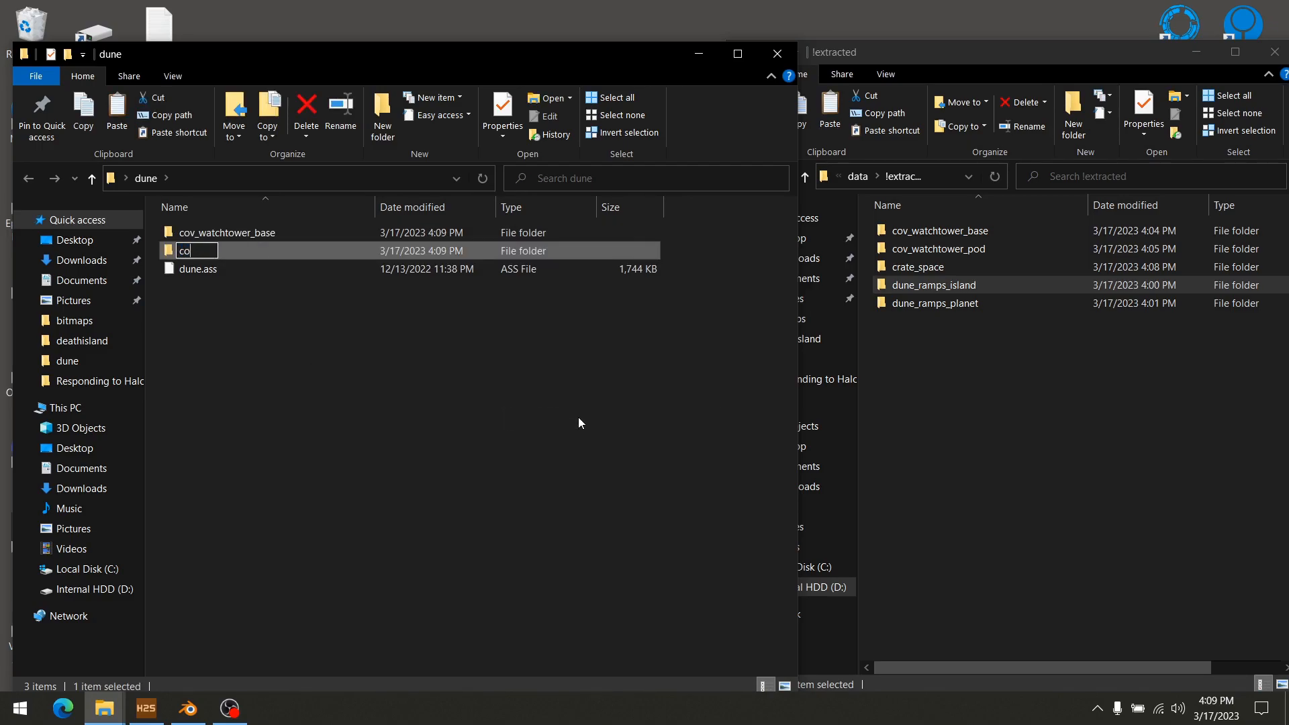
type("v_watchtower_pod")
key("Return")
right_click(578, 417)
mouse_move(551, 457)
left_click(644, 458)
type("crate_space")
key("Return")
- Add folders named dune_ramps_island and dune_ramps_planet to the dune folder
right_click(349, 416)
mouse_move(444, 376)
left_click(574, 376)
type("dune_ramps_island")
key("Return")
right_click(369, 400)
mouse_move(485, 639)
left_click(631, 467)
type("dune_ramps_planet")
key("Return")
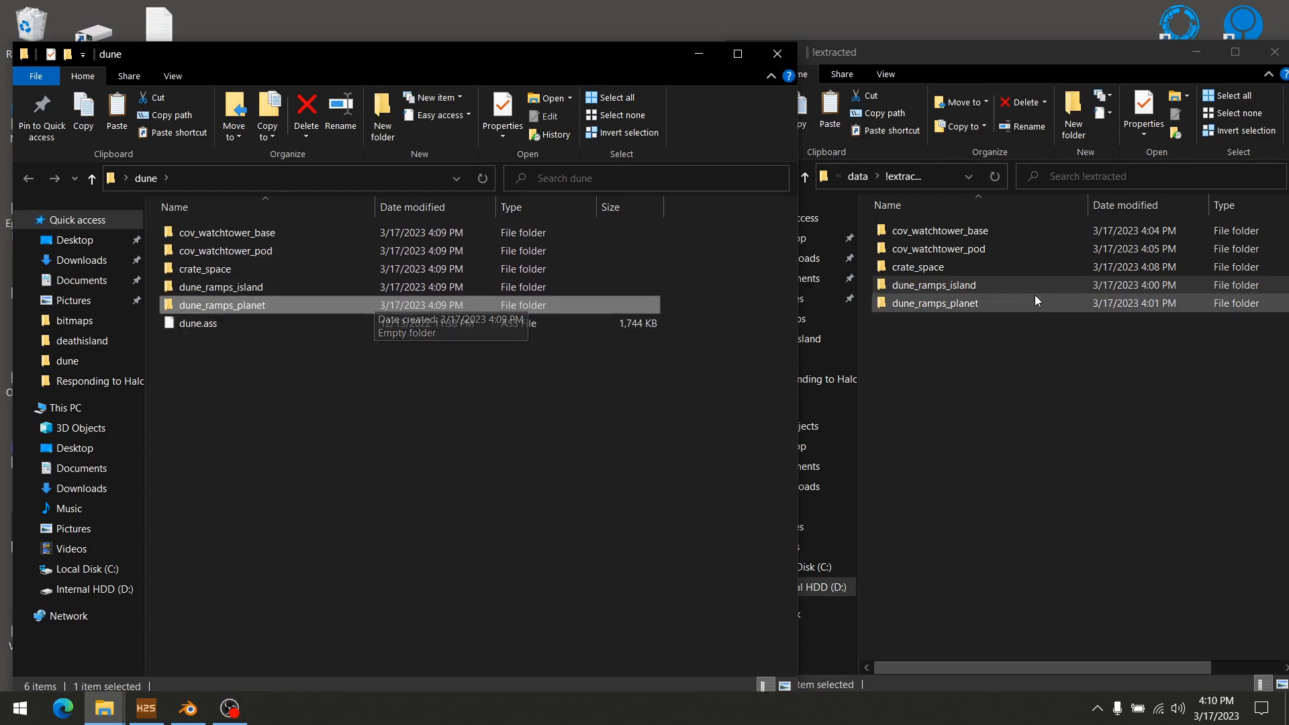
- Copy cov_watchtower_base.jms from the extracted cov_watchtower_base\collision folder into the cov_watchtower_base folder under dune
double_click(920, 231)
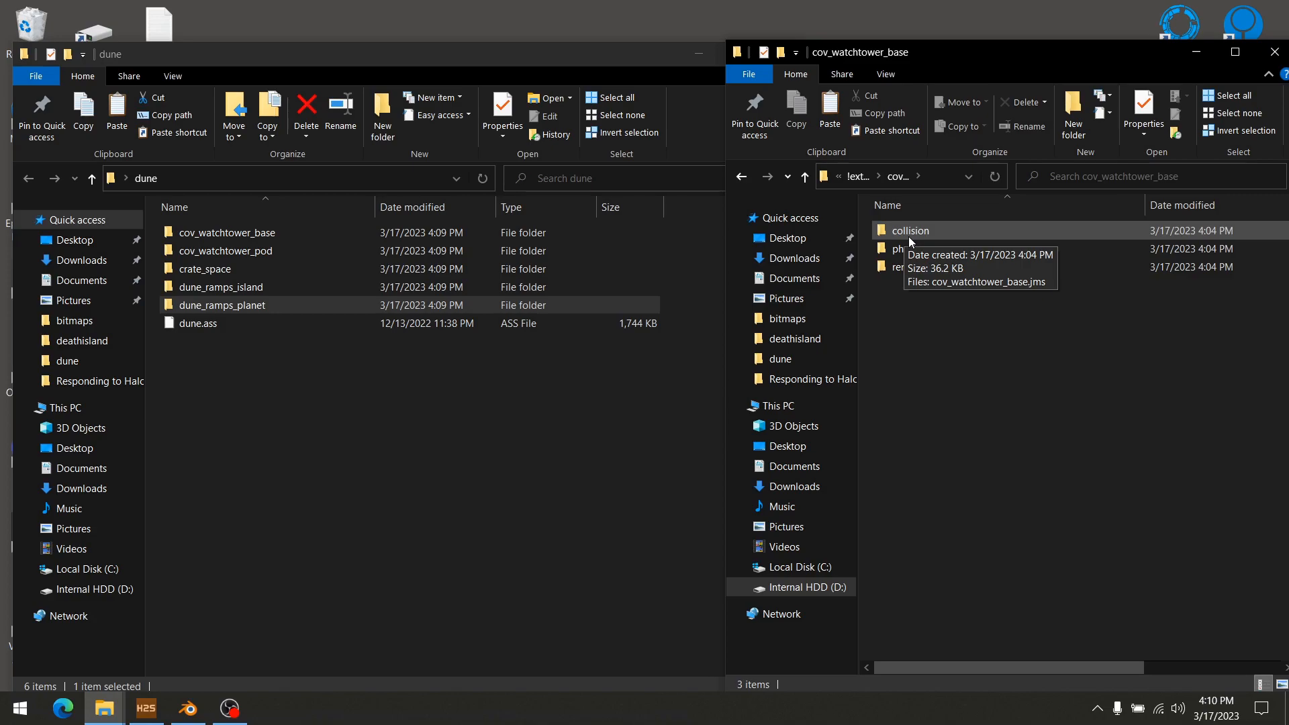
double_click(908, 236)
key("alt+Left")
double_click(926, 247)
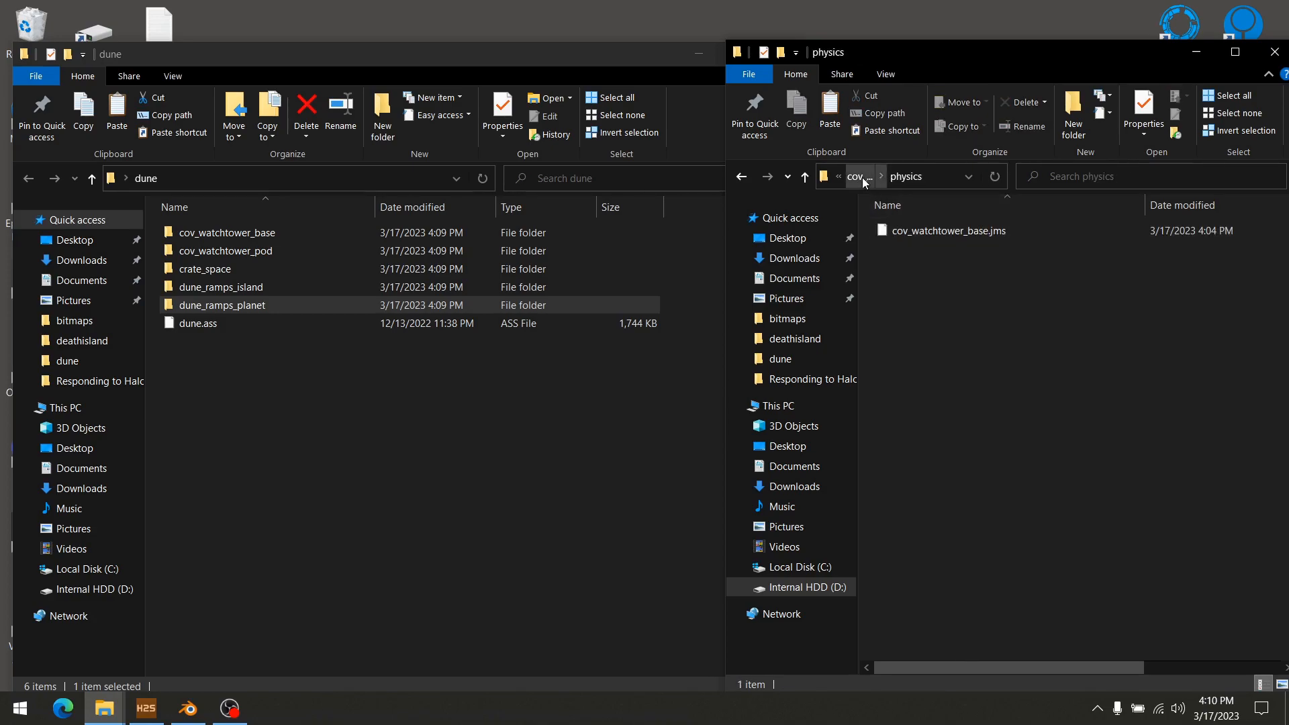
left_click(861, 176)
double_click(913, 266)
left_click(852, 179)
double_click(916, 228)
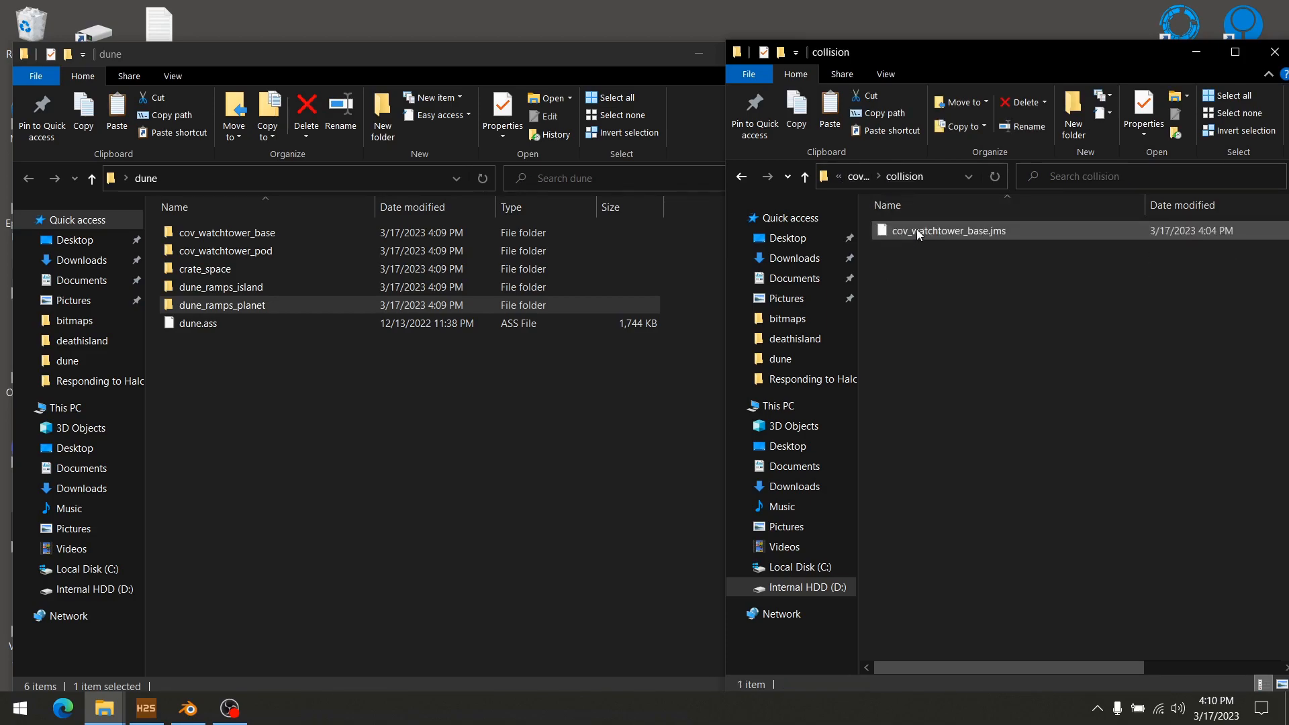
double_click(416, 234)
left_click_drag(949, 231, 444, 332)
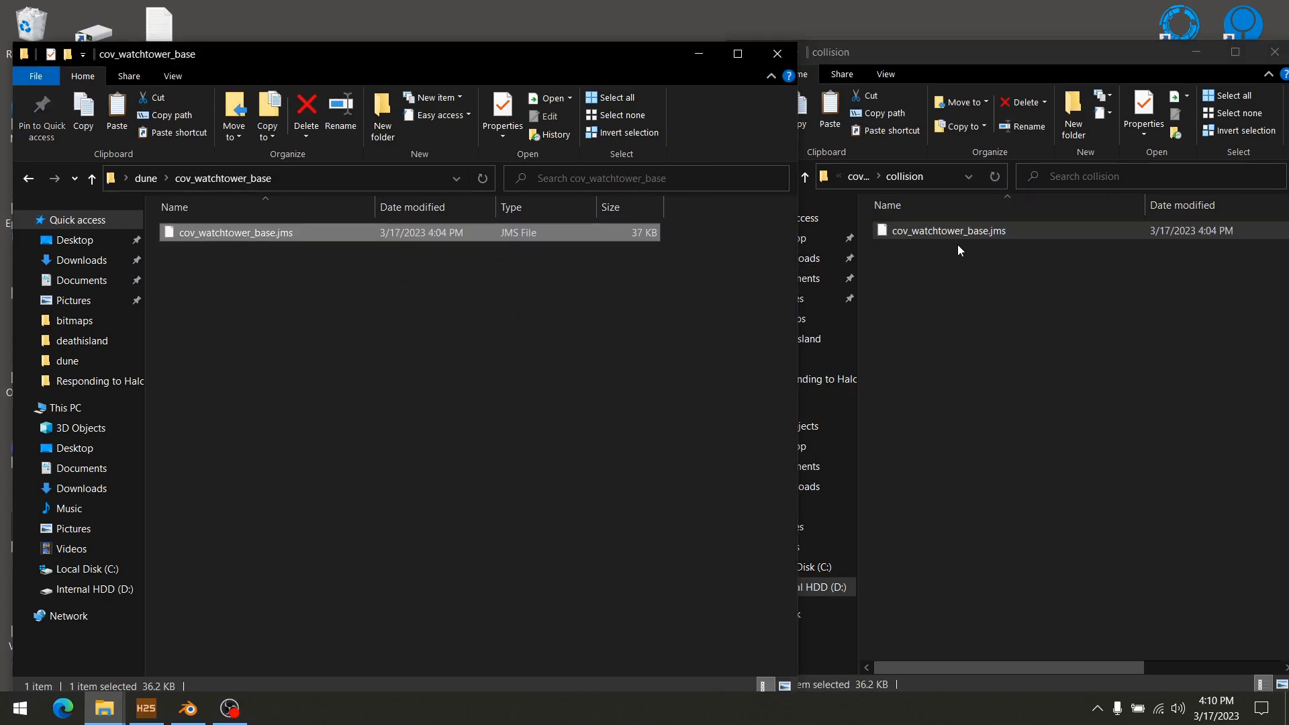
- Rename the copied collision file as cov_watchtower_base_collision.jms
right_click(263, 232)
left_click(322, 477)
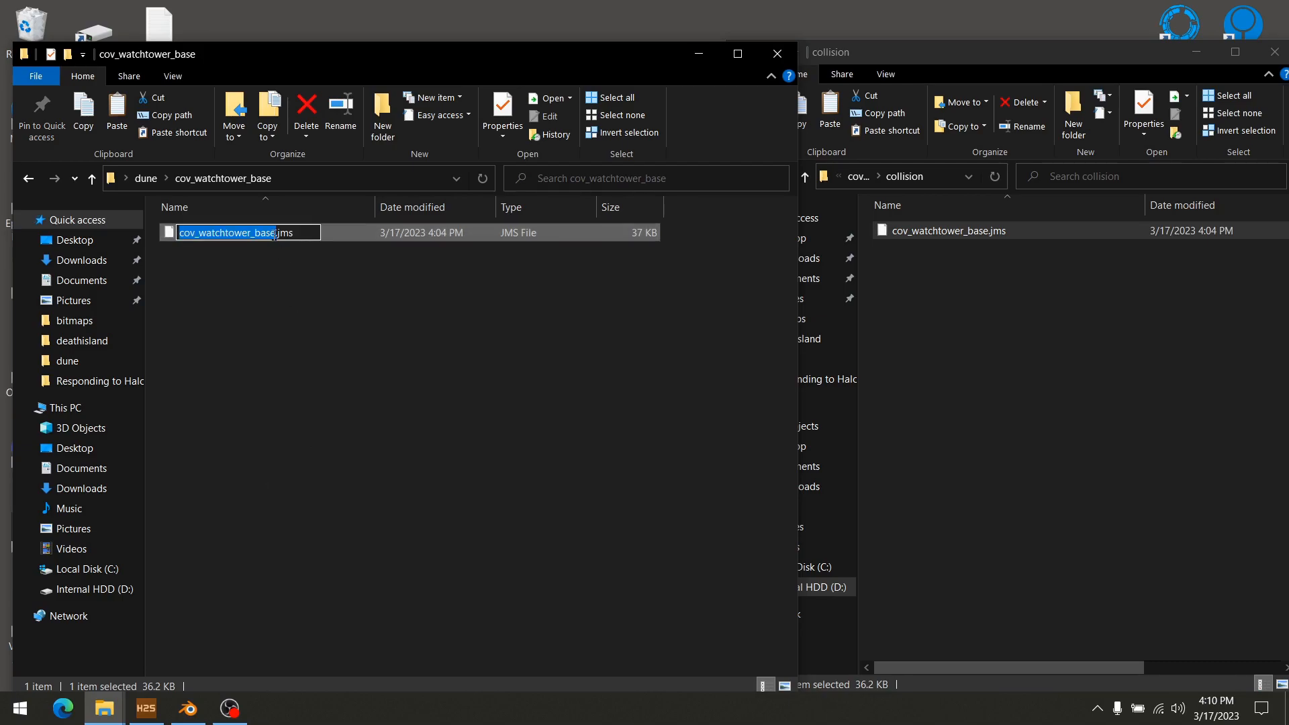
left_click(275, 234)
type("_collision")
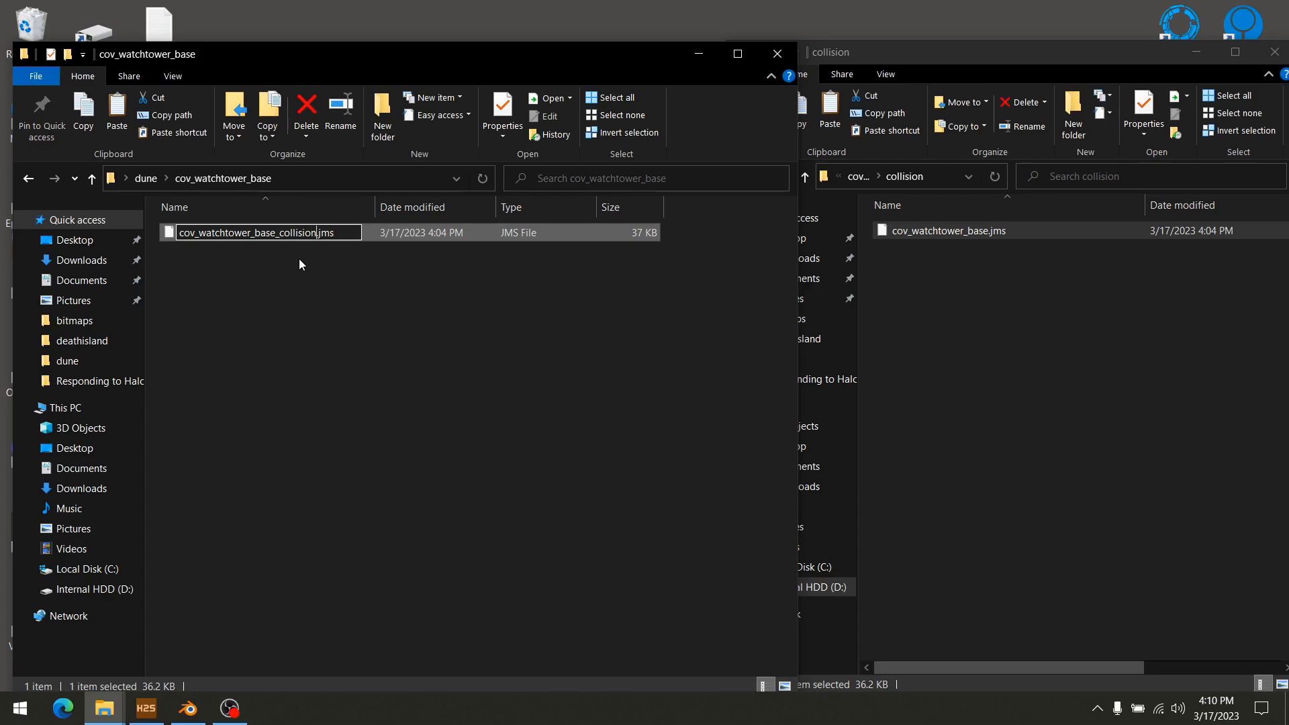
key("Return")
- Copy cov_watchtower_base.jms from the extracted physics folder into dune\cov_watchtower_base
left_click(858, 176)
left_click(900, 250)
double_click(900, 250)
left_click_drag(928, 234, 421, 333)
- Rename the copied physics file as cov_watchtower_base_physics.jms
right_click(304, 232)
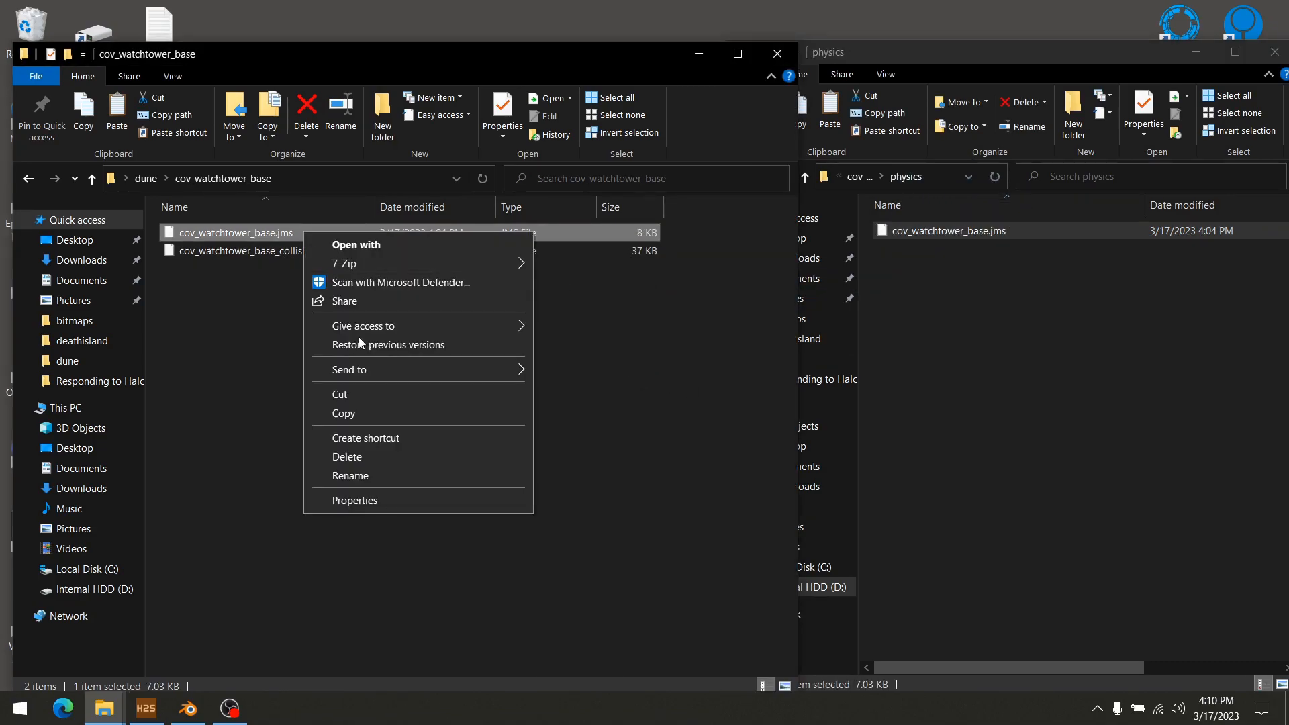
left_click(381, 476)
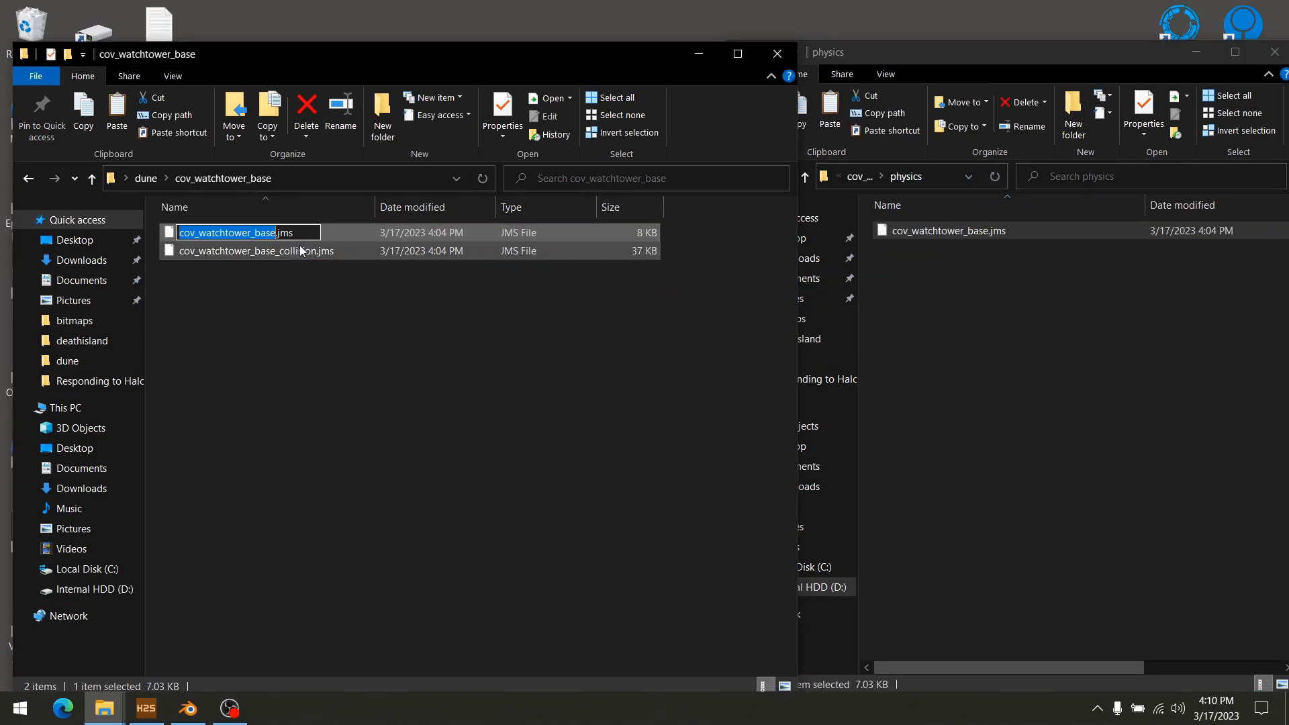
left_click(277, 234)
type("_ph")
type("y")
key("BackSpace")
type("hyiscs")
key("Return")
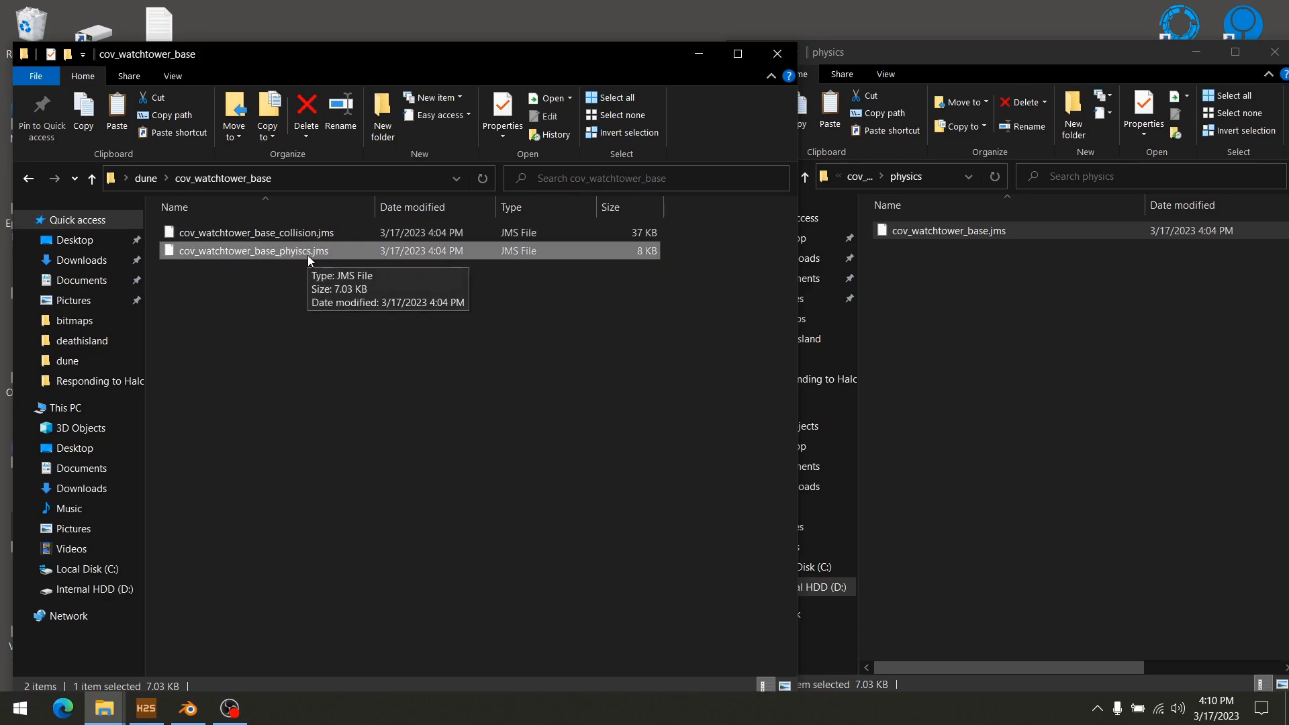
right_click(308, 255)
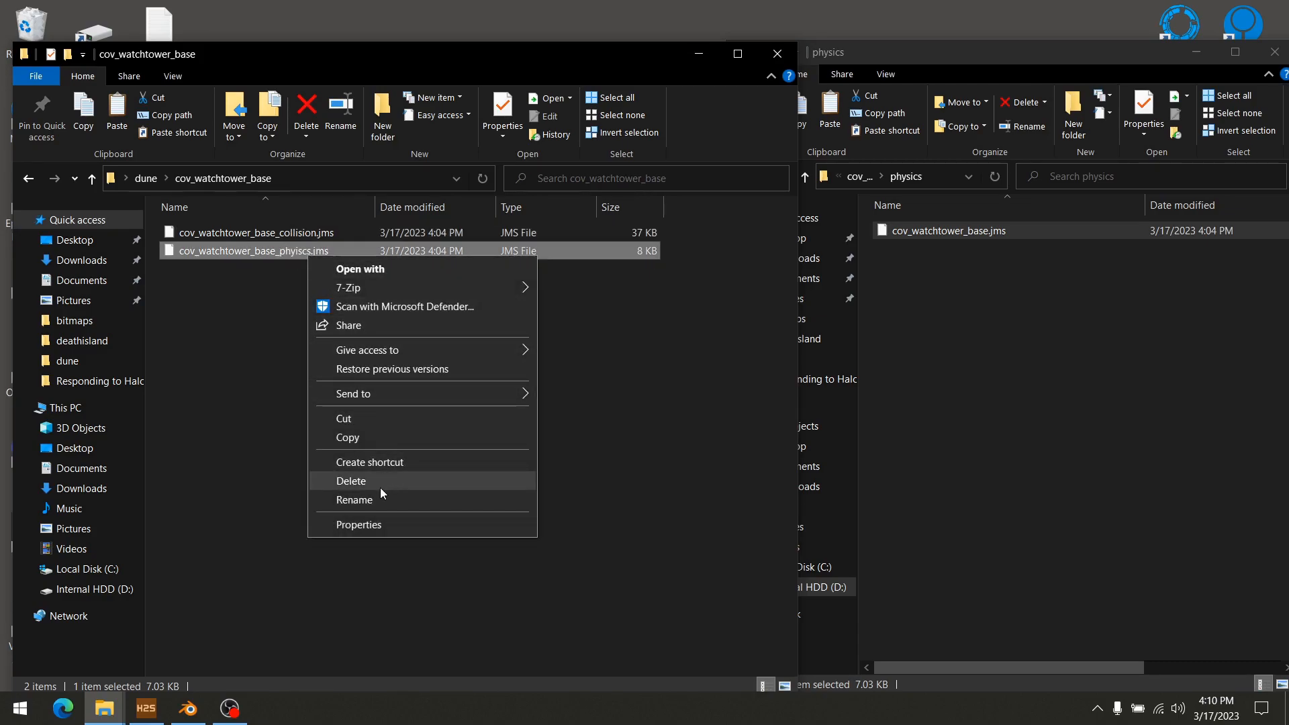
left_click(377, 498)
left_click(307, 251)
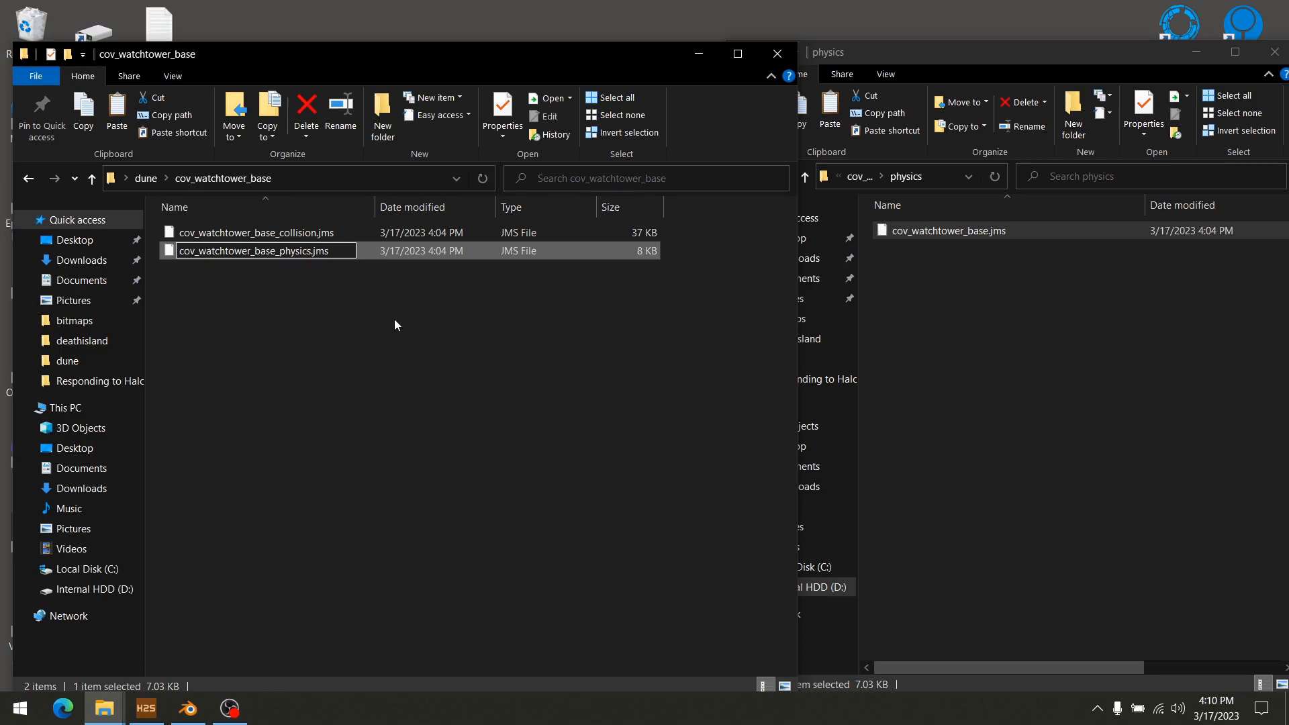
key("Return")
- Copy cov_watchtower_base.jms from the extracted render folder into dune\cov_watchtower_base
left_click(851, 177)
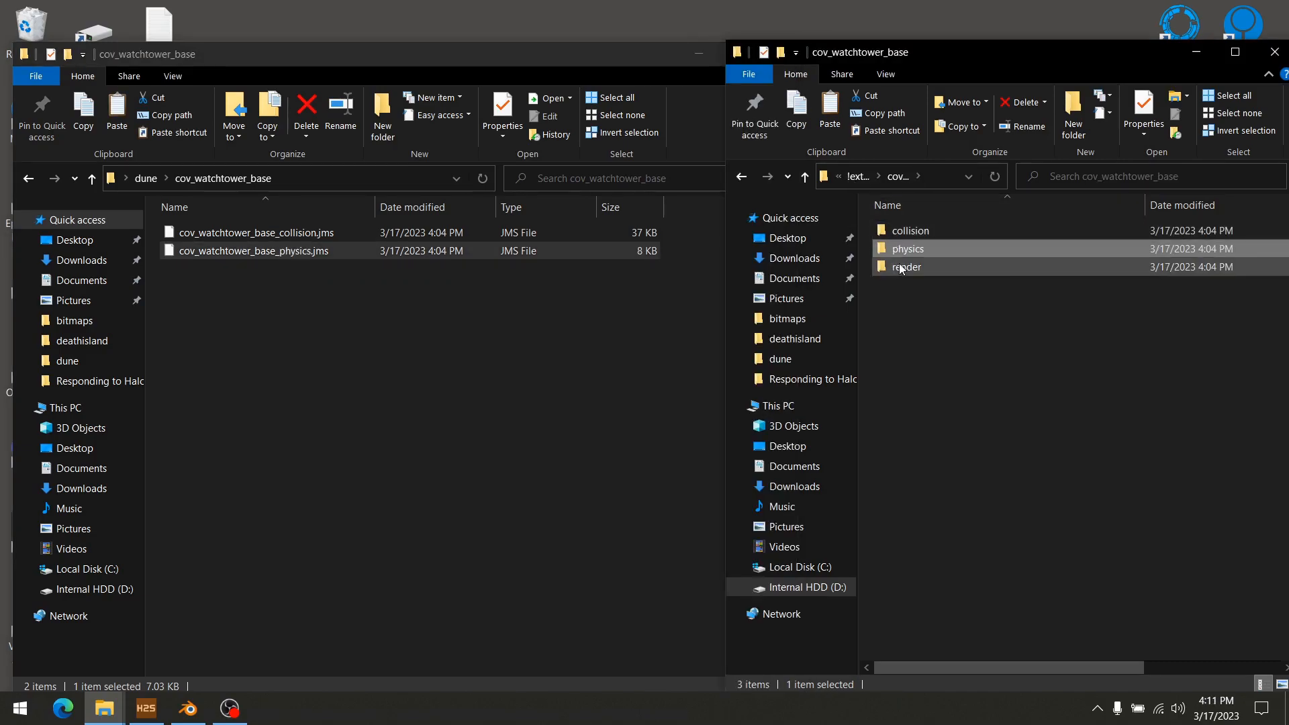
double_click(899, 266)
left_click(922, 232)
right_click(923, 230)
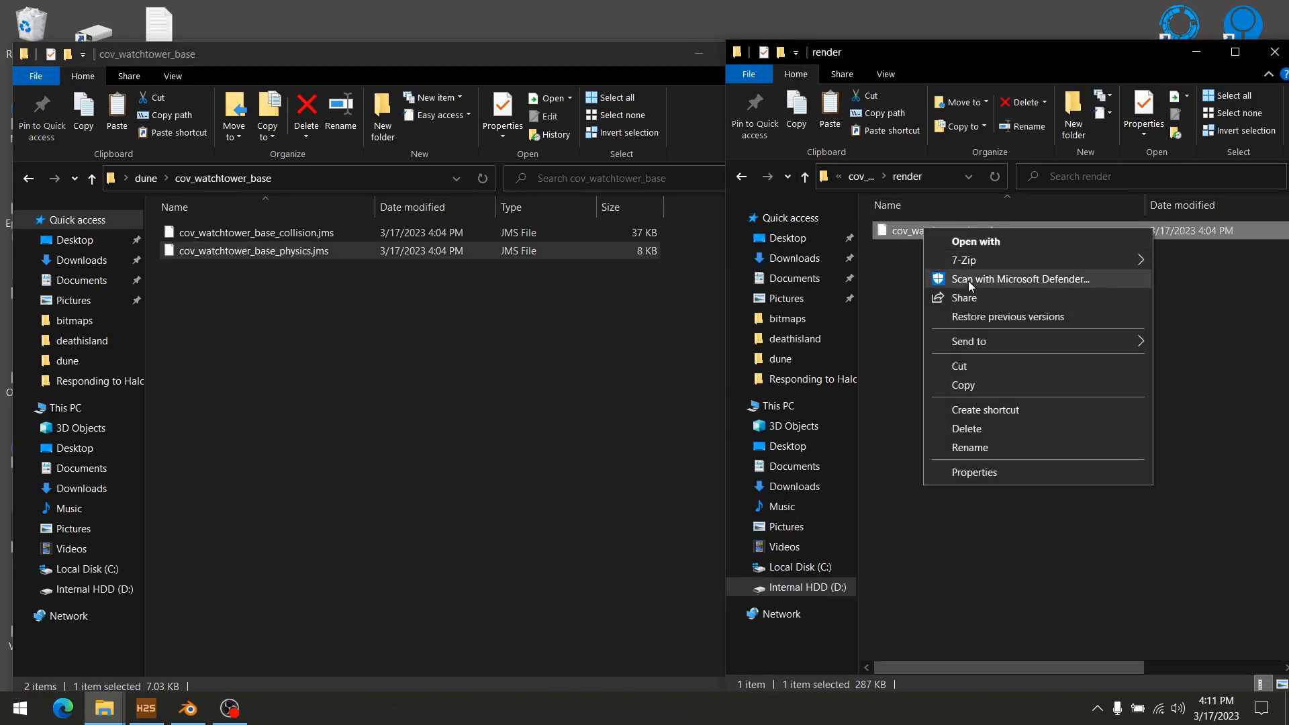
left_click(980, 393)
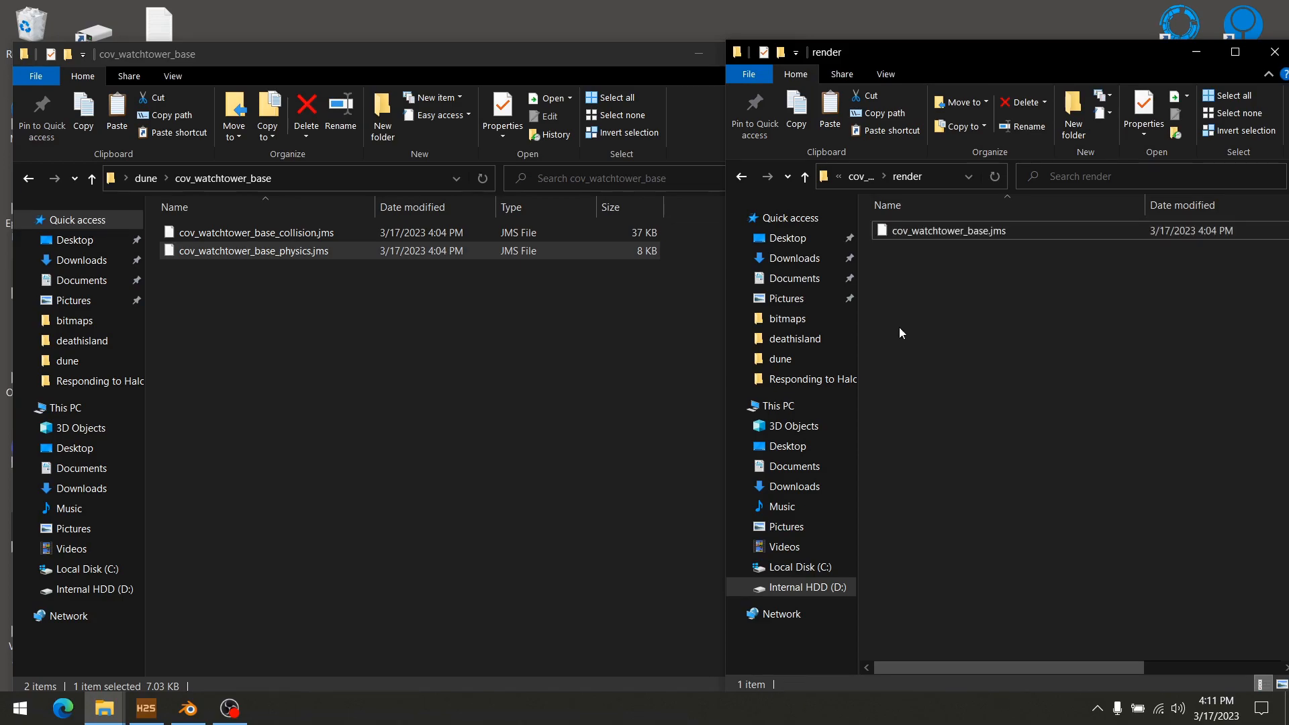
left_click_drag(924, 231, 344, 316)
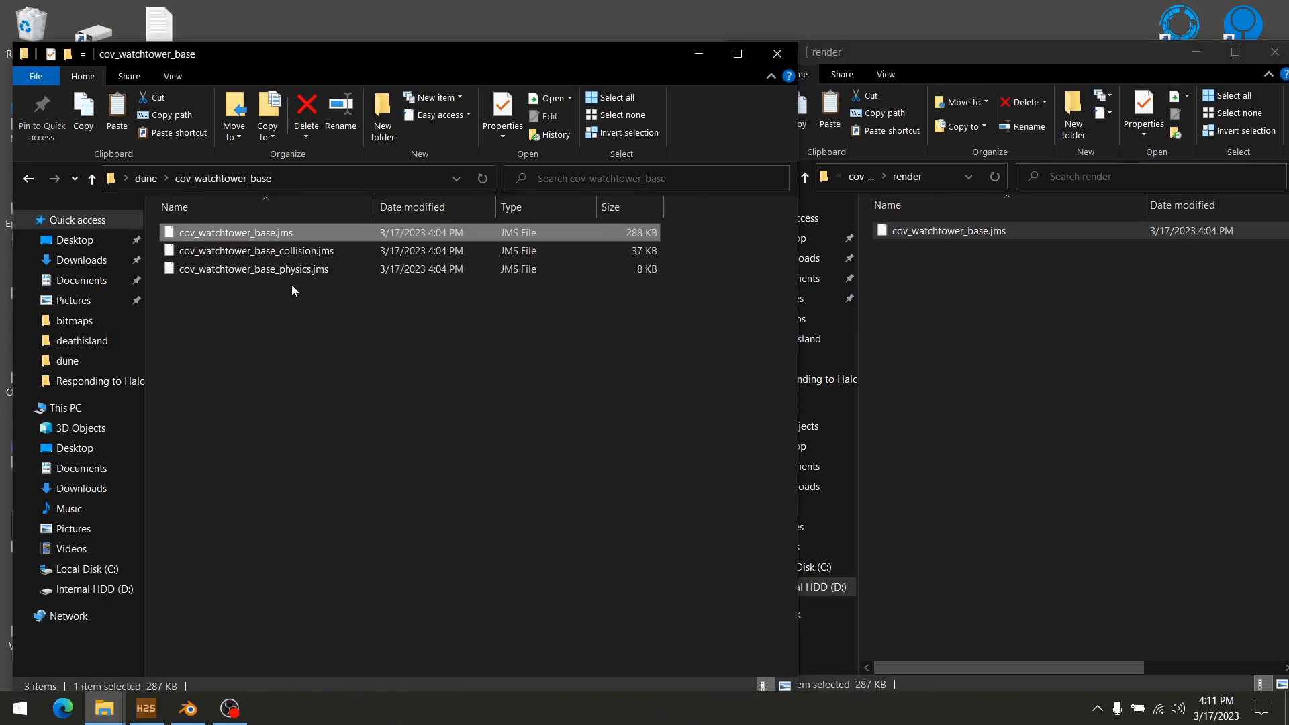
- Rename the copied render file as cov_watchtower_base_render.jms
right_click(273, 232)
left_click(368, 479)
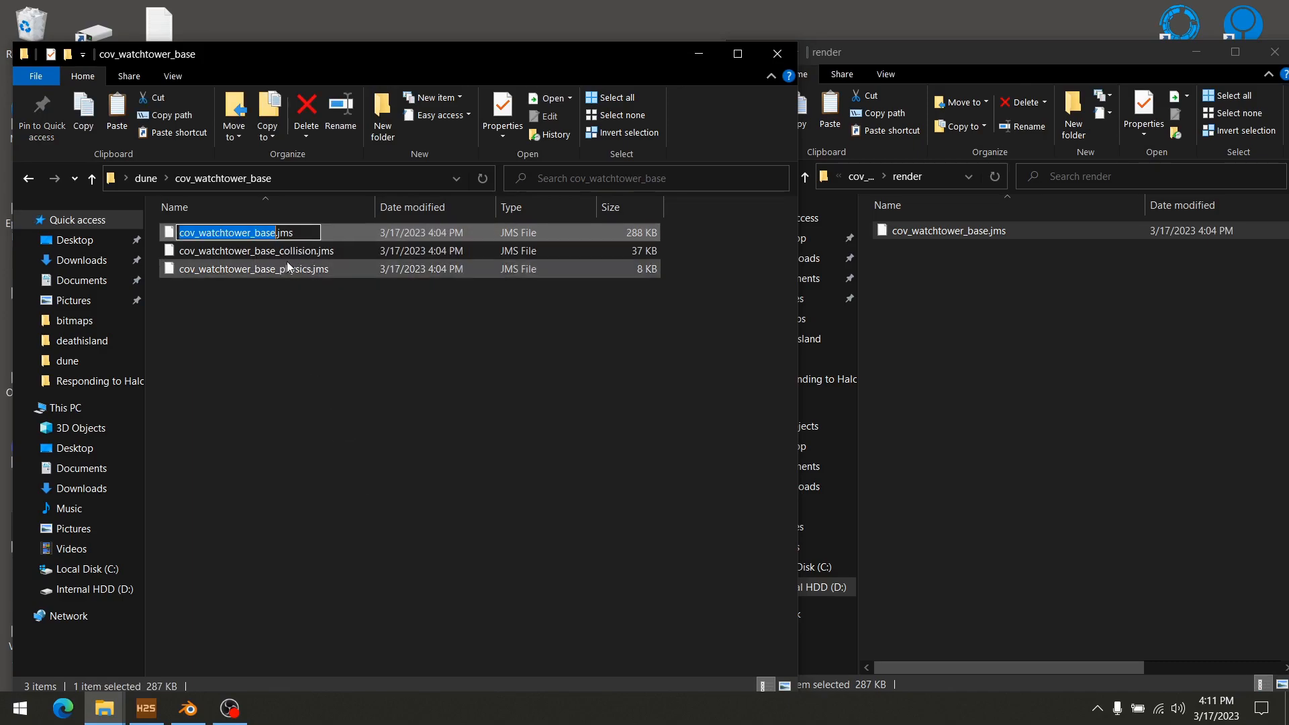
type("_render")
key("Return")
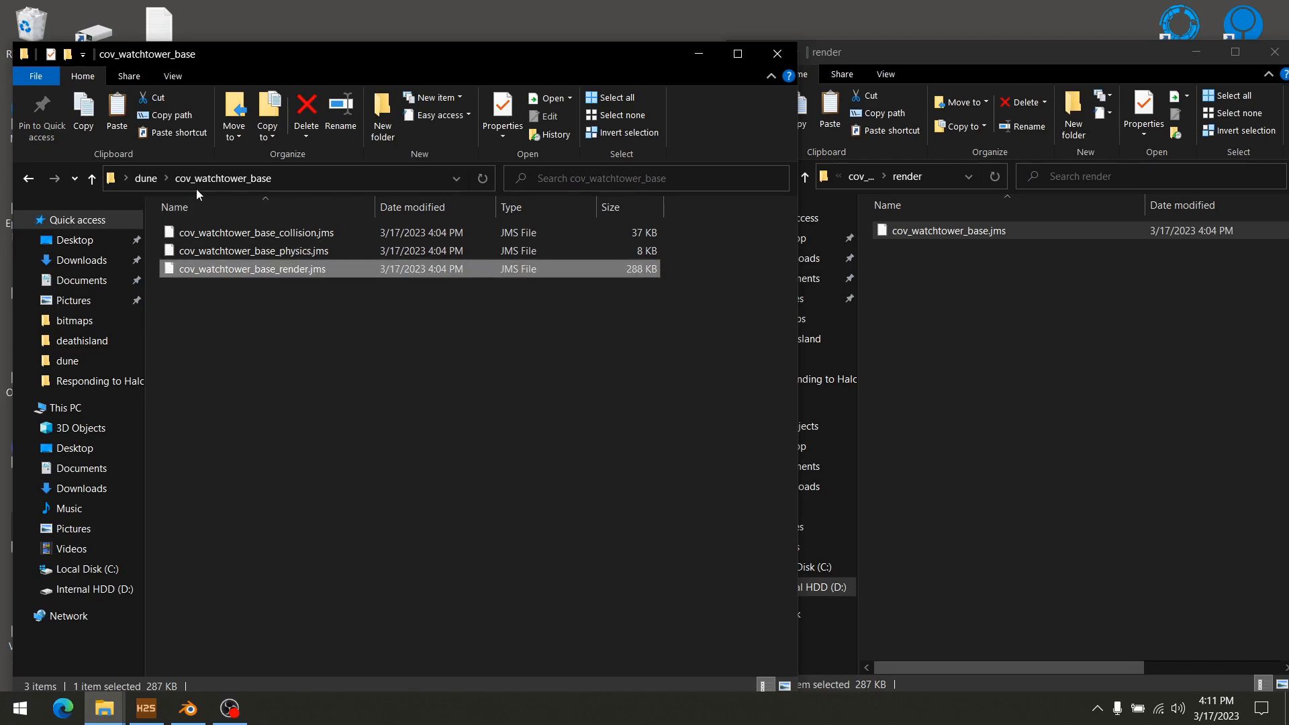
- Copy cov_watchtower_pod.jms from the extracted collision folder into dune\cov_watchtower_pod
left_click(146, 177)
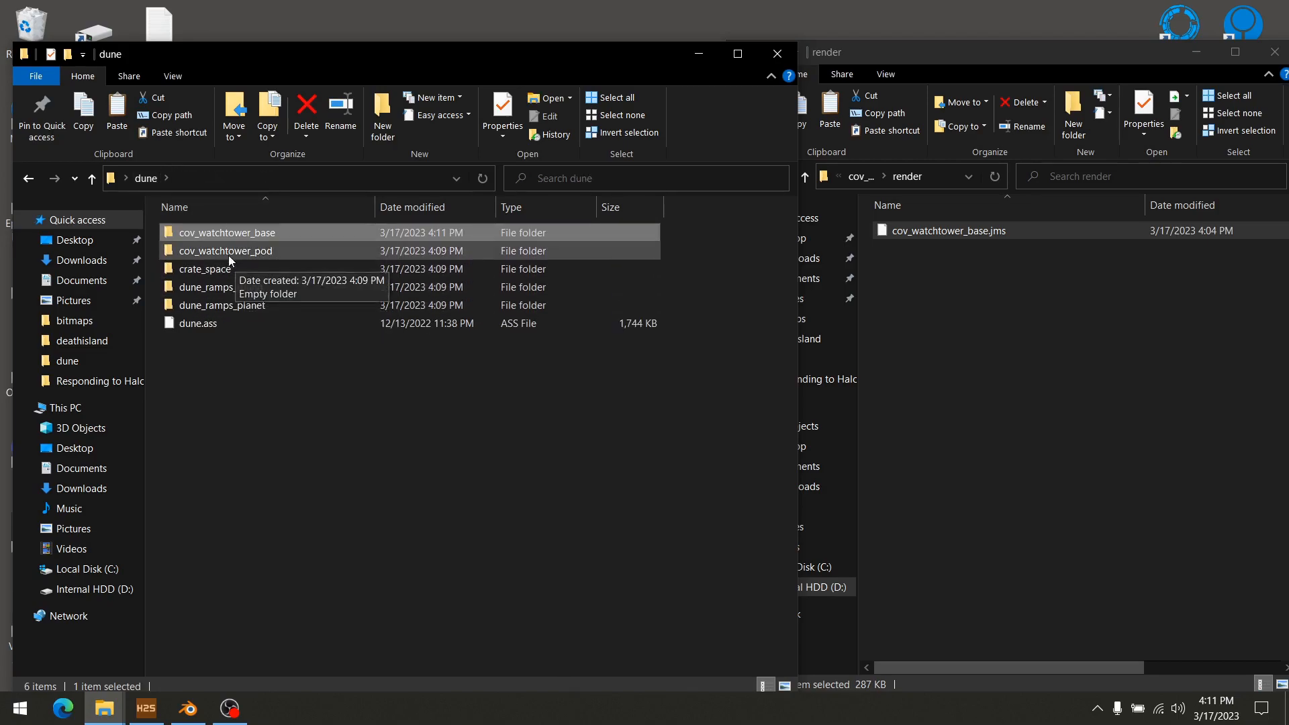
left_click(953, 70)
left_click(859, 177)
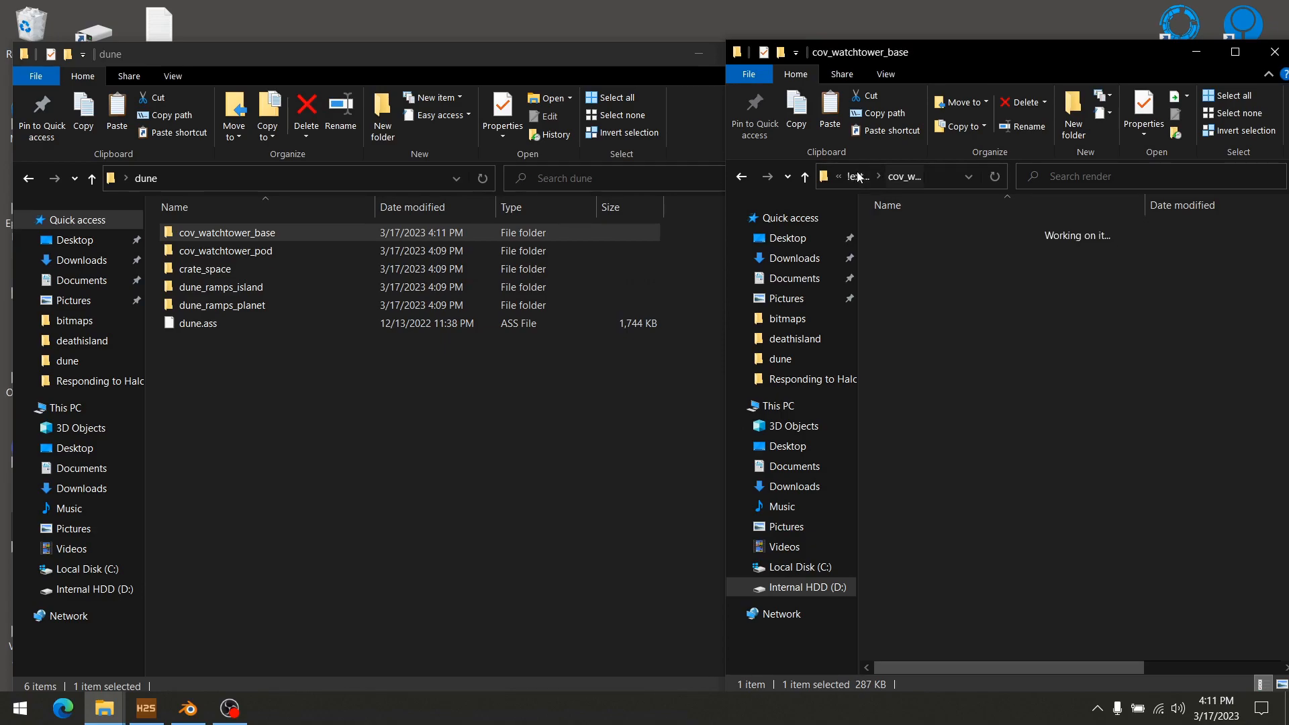
left_click(855, 181)
double_click(932, 251)
double_click(235, 251)
double_click(912, 235)
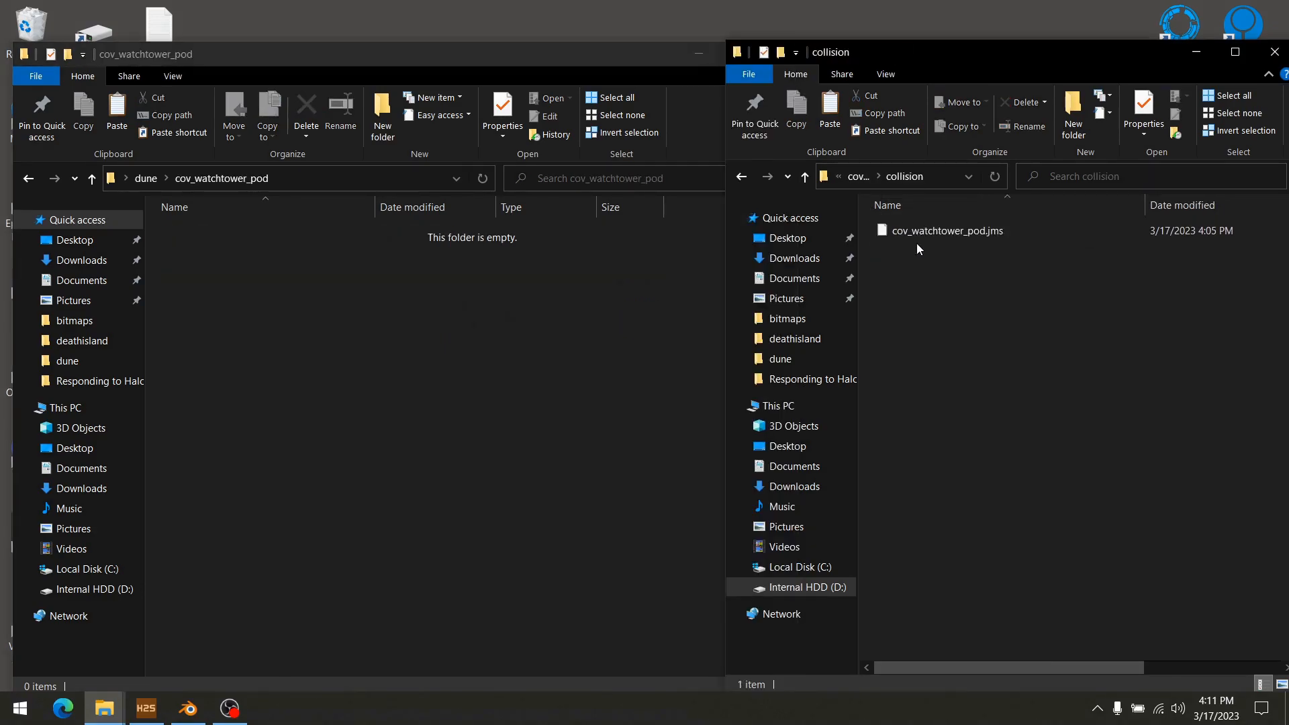
left_click_drag(929, 232, 449, 348)
- Rename the copied collision file as cov_watchtower_pod_collision.jms
left_click(305, 231)
key("F2")
key("Right")
type("_collision")
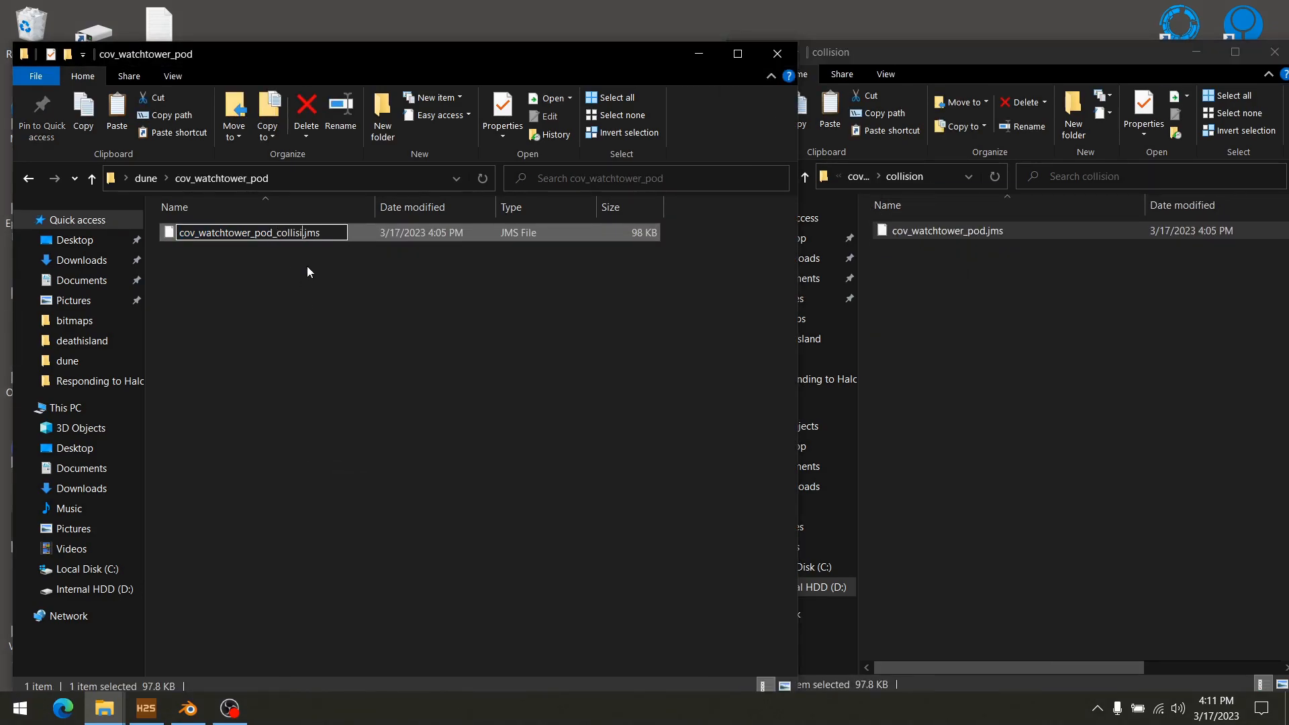
key("Return")
- Rename the extracted watchtower pod physics file as cov_watchtower_pod_physics.jms and copy it into dune\cov_watchtower_pod
left_click(854, 176)
double_click(930, 250)
right_click(927, 232)
left_click(973, 452)
key("Right")
type("_physics")
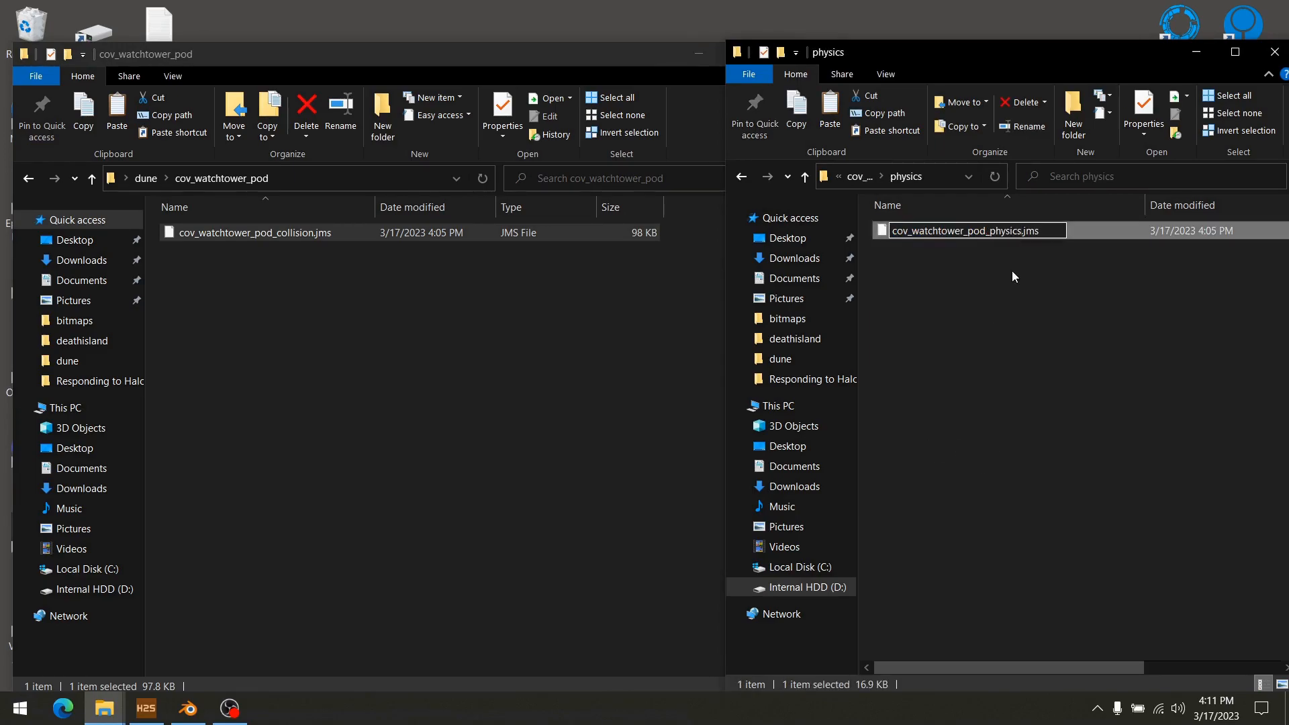
key("Return")
left_click_drag(940, 232, 389, 325)
- Rename the extracted watchtower pod render file as cov_watchtower_pod_render.jms and copy it into dune\cov_watchtower_pod
left_click(859, 176)
double_click(906, 261)
right_click(921, 232)
left_click(973, 453)
key("Right")
type("_render")
key("Return")
left_click_drag(953, 232, 671, 341)
- Rename the extracted crate_space collision file as crate_space_collision.jms and copy it into dune\crate_space
left_click(860, 179)
left_click(861, 183)
left_click(146, 178)
double_click(239, 271)
double_click(943, 268)
double_click(939, 231)
right_click(940, 233)
left_click(981, 450)
key("Right")
type("_collision")
key("Return")
left_click_drag(933, 234, 578, 303)
- Rename the extracted crate_space physics file as crate_space_physics.jms and copy it into dune\crate_space
left_click(860, 177)
double_click(945, 249)
right_click(931, 237)
left_click(974, 456)
type("_physics")
key("Return")
left_click_drag(935, 233, 443, 369)
- Rename the extracted crate_space render file as crate_space_render.jms and copy it into dune\crate_space
left_click(860, 177)
double_click(922, 263)
right_click(923, 233)
left_click(972, 455)
type("_render")
key("Return")
left_click_drag(934, 233, 443, 370)
- Copy dune_ramps_island.JMS from the extracted collision folder into dune\dune_ramps_island
left_click(146, 179)
double_click(231, 286)
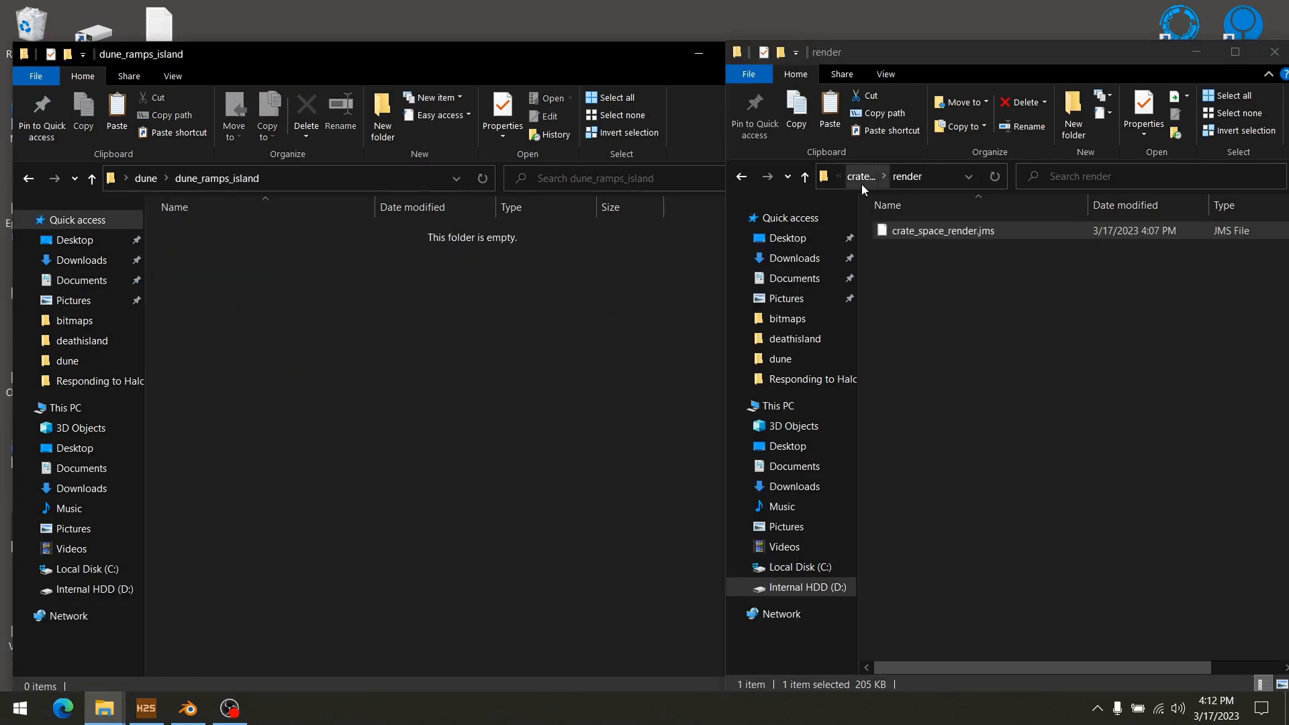
double_click(861, 179)
double_click(934, 282)
left_click(453, 368)
key("ctrl+v")
- Rename the copied collision file as dune_ramps_island_collision.JMS
right_click(235, 233)
left_click(276, 457)
type("_coll")
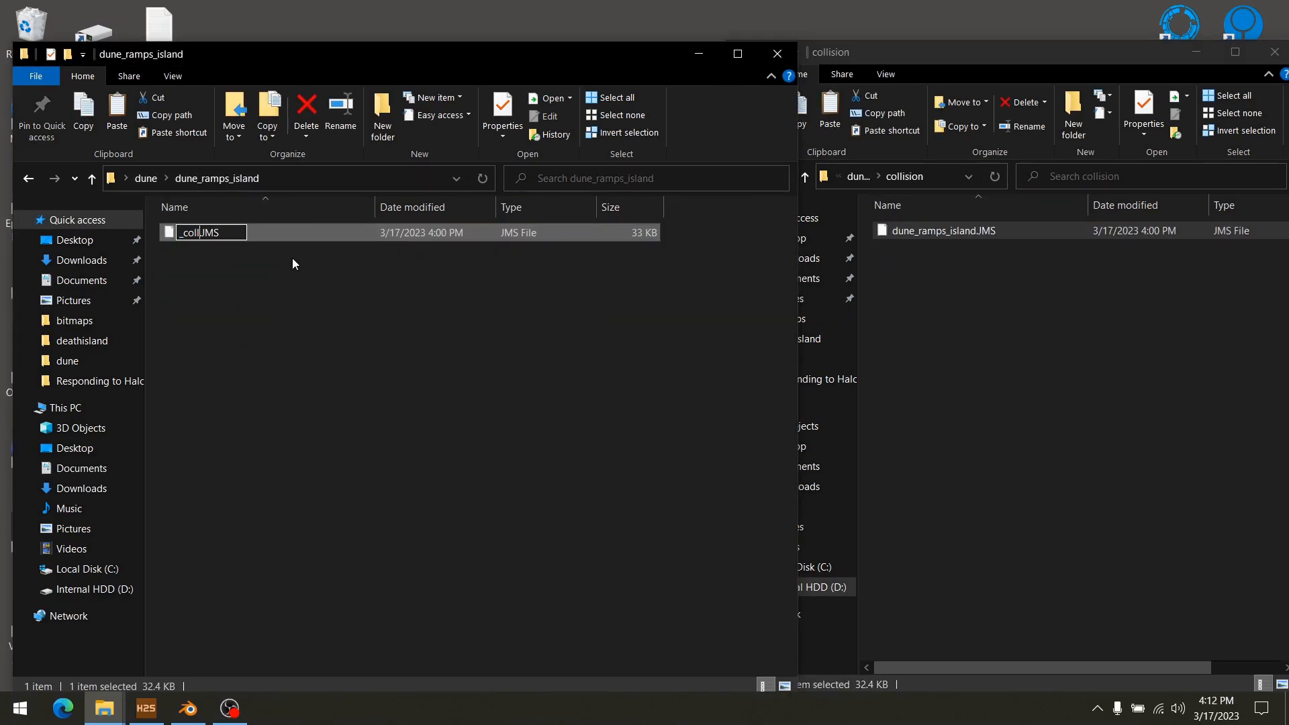
left_click(292, 260)
right_click(282, 295)
left_click(349, 453)
right_click(249, 234)
left_click(290, 456)
left_click(264, 236)
type("_collision")
key("Return")
- Rename the extracted island ramps render file as dune_ramps_island_render.JMS and copy it into dune\dune_ramps_island
left_click(860, 177)
double_click(930, 252)
right_click(934, 231)
left_click(974, 453)
left_click(976, 233)
type("_render")
key("Return")
left_click_drag(960, 232, 228, 365)
- Rename the extracted planet ramps collision file as dune_ramps_planet_collision.JMS and copy it into dune\dune_ramps_planet
left_click(860, 177)
left_click(859, 177)
double_click(930, 302)
left_click(146, 179)
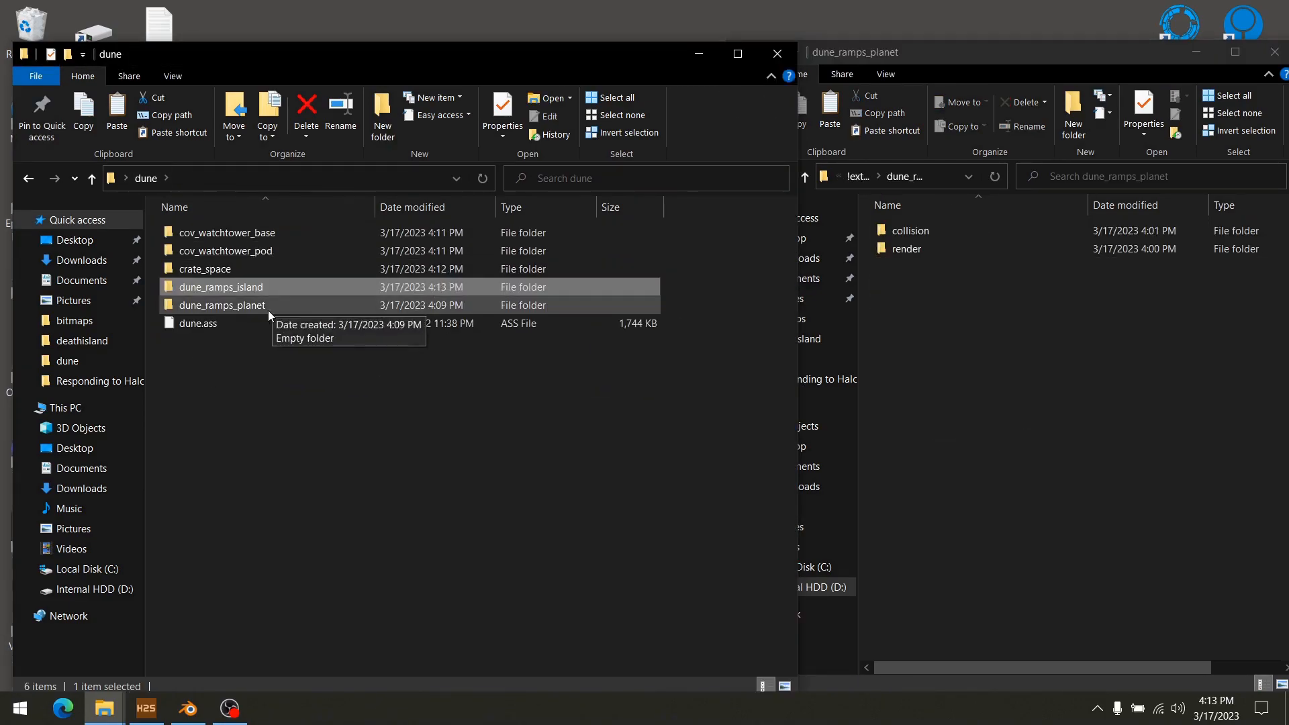
double_click(258, 305)
double_click(921, 231)
right_click(921, 231)
left_click(962, 453)
left_click(978, 232)
type("_collision.JMS")
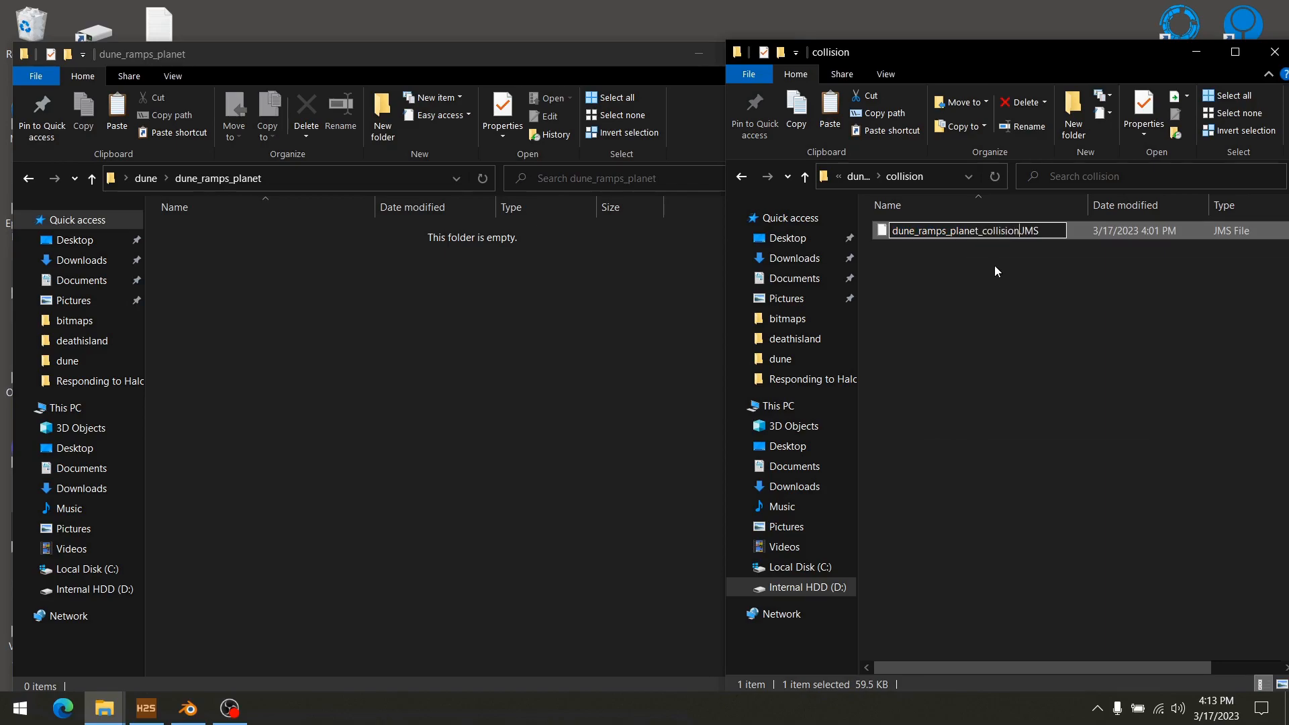
key("Return")
left_click_drag(967, 232, 335, 336)
- Rename the extracted planet ramps render file as dune_ramps_planet_render.JMS and copy it into dune\dune_ramps_planet
left_click(860, 177)
double_click(930, 252)
right_click(951, 232)
left_click(999, 454)
type("_render")
key("Return")
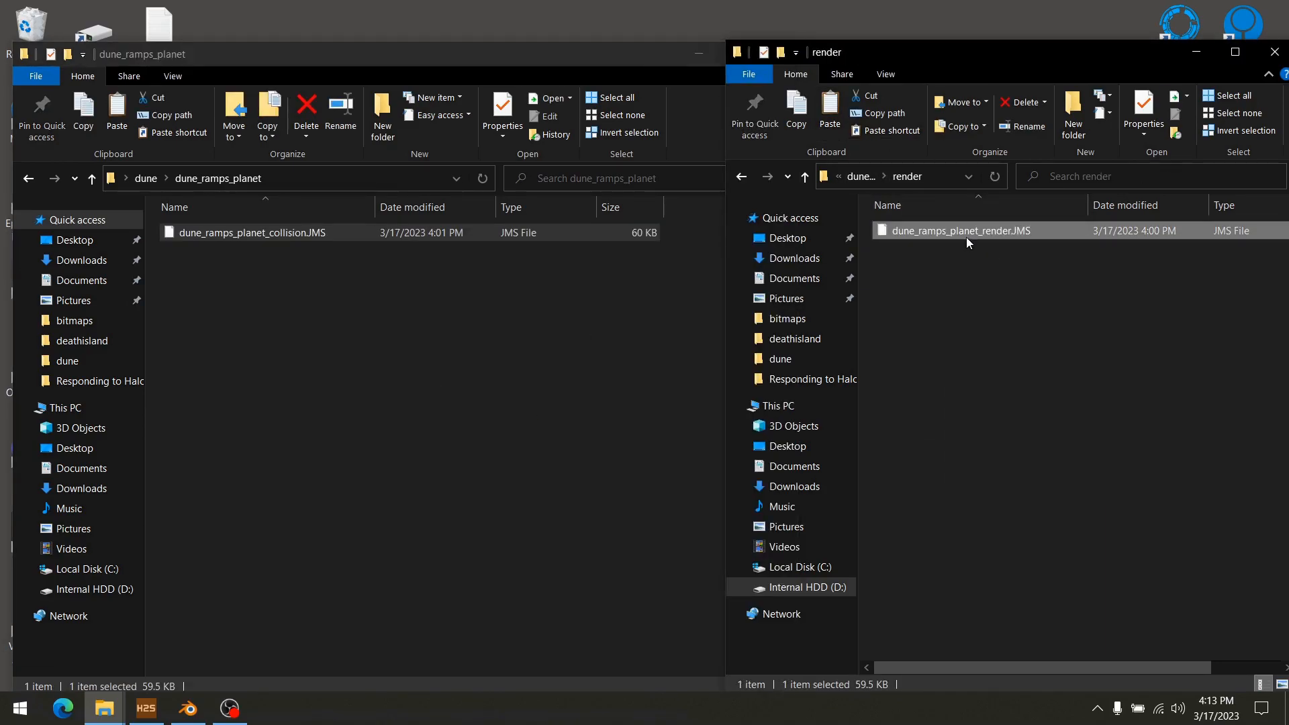
left_click_drag(966, 244, 440, 388)
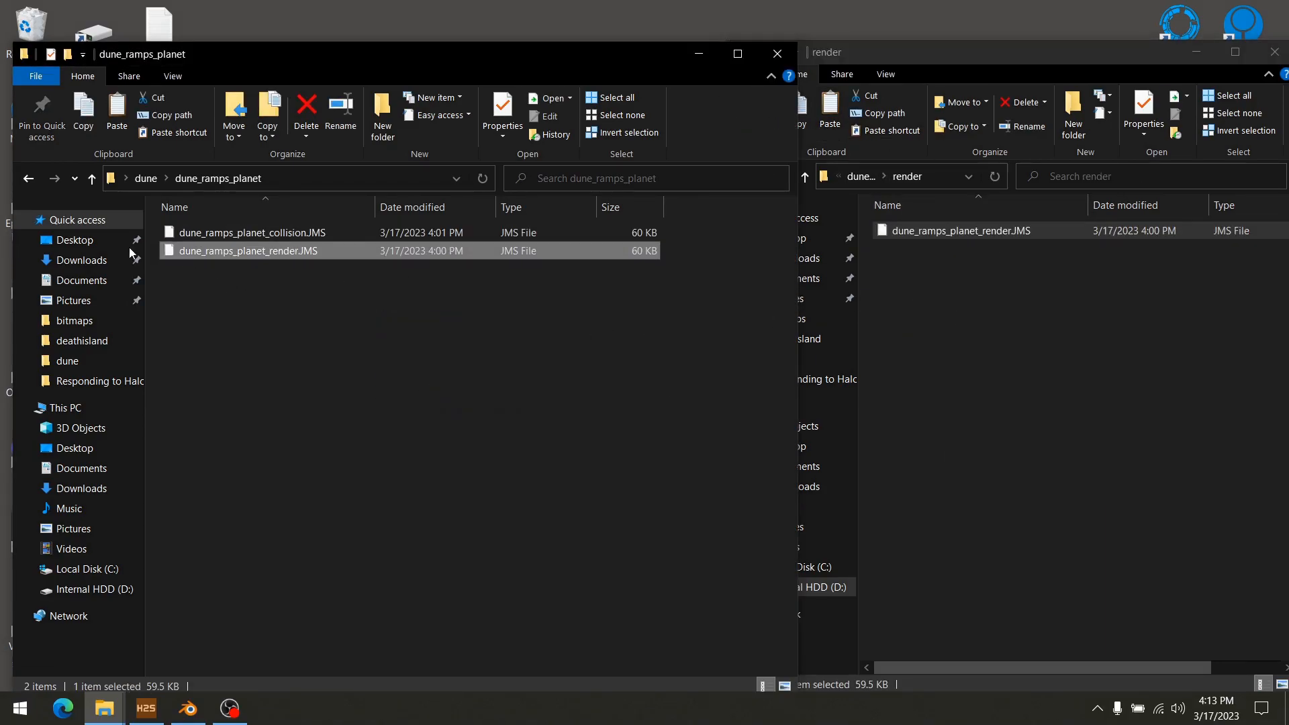
left_click(145, 178)
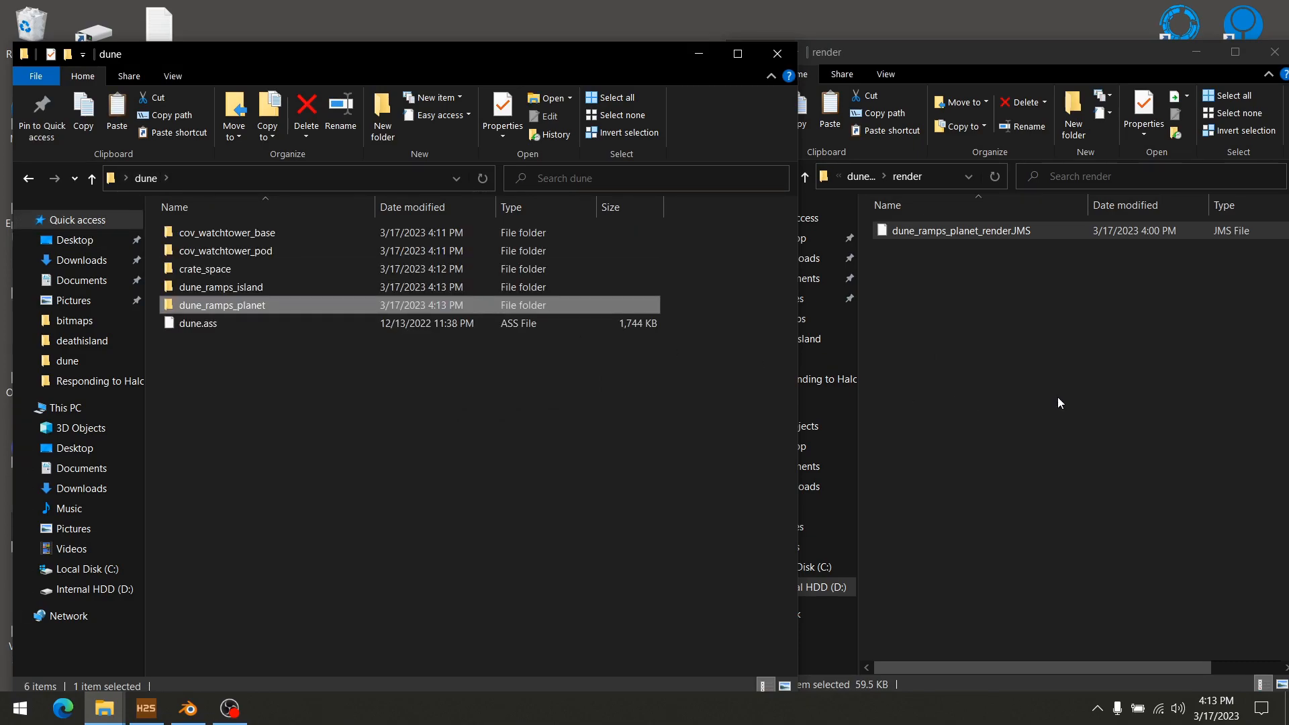
- Delete the !extracted folder from H2EK\data and close that folder window
left_click(992, 305)
left_click(855, 178)
left_click(856, 178)
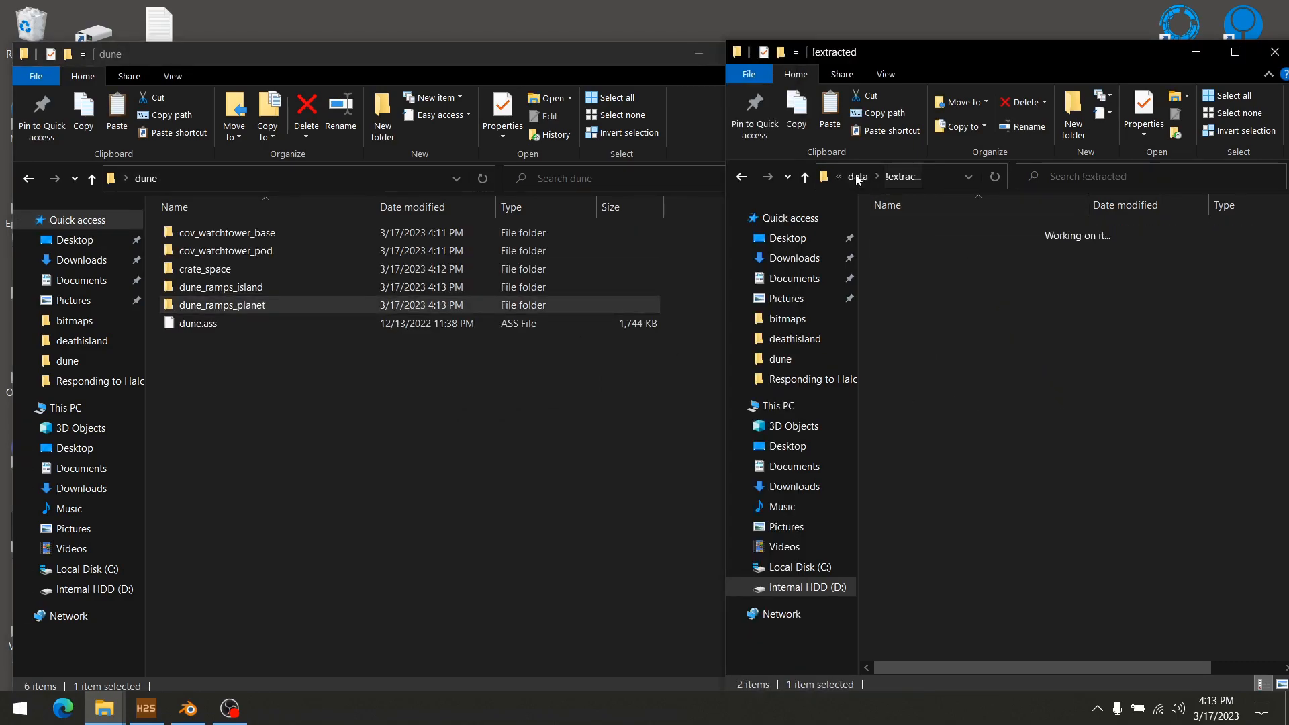
left_click(857, 177)
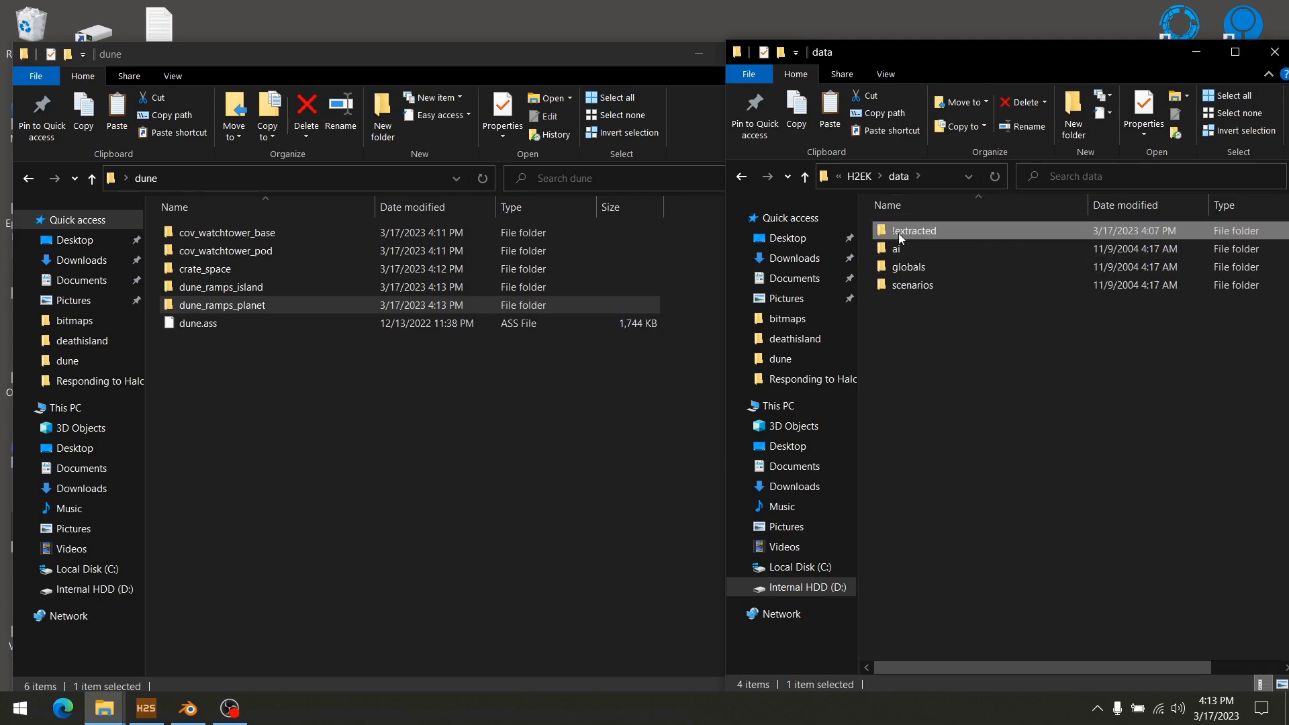
right_click(920, 227)
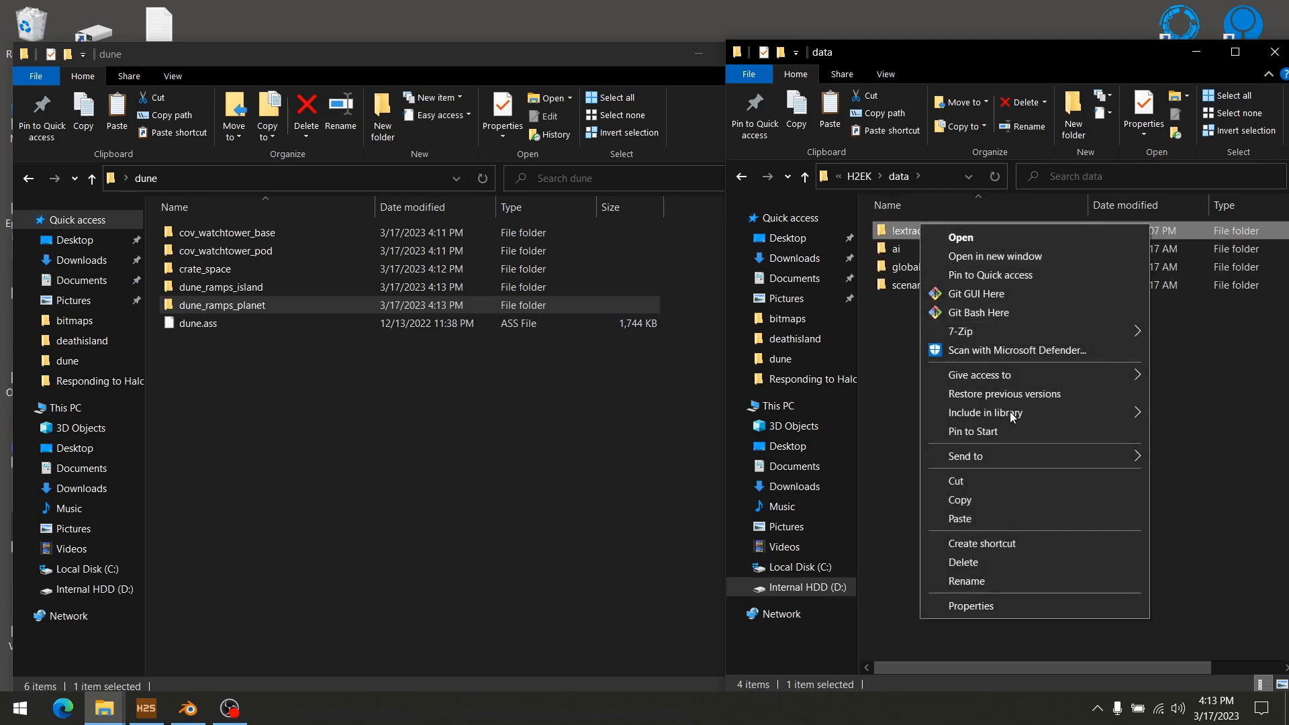
left_click(1019, 562)
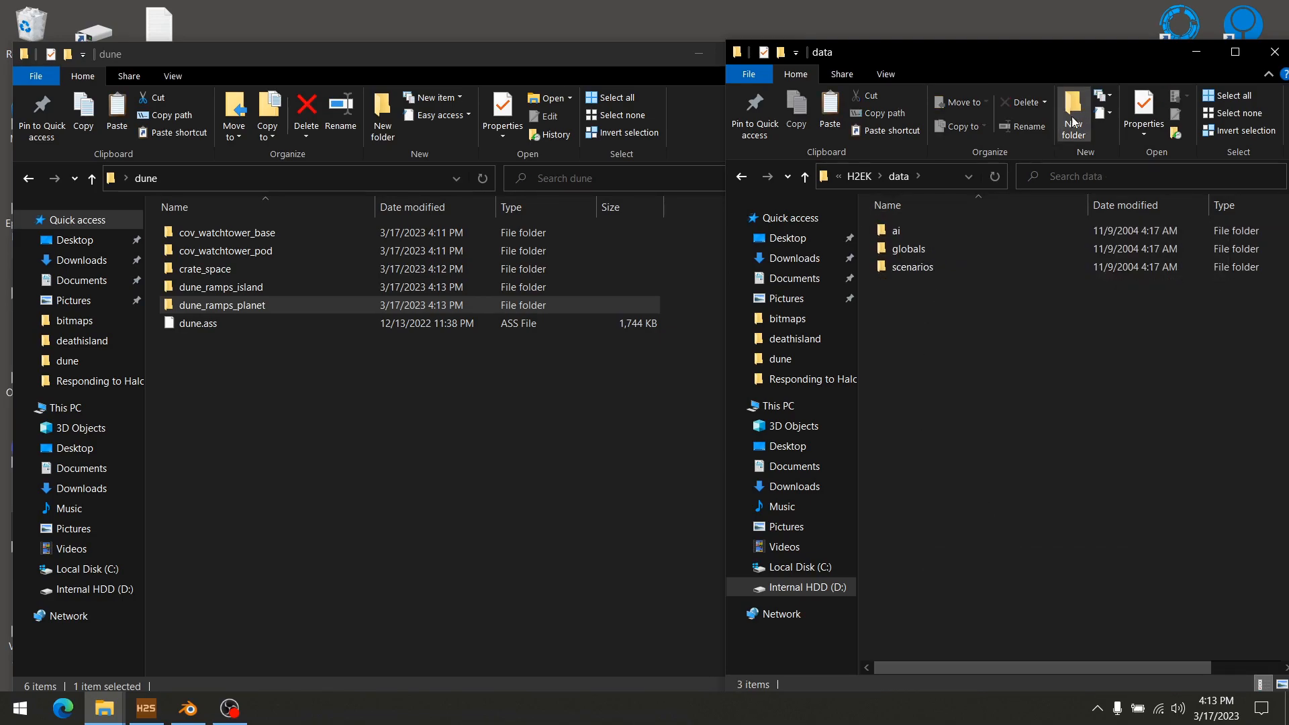
left_click(1275, 53)
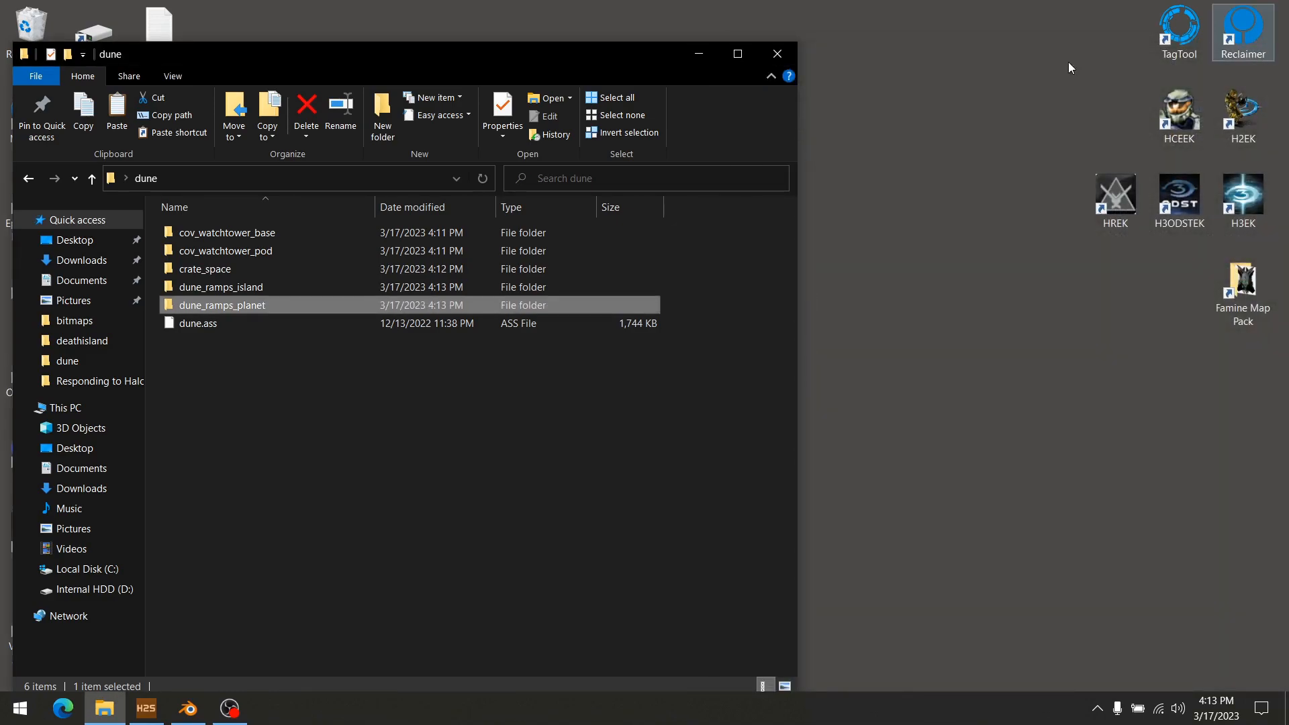
left_click_drag(480, 54, 818, 37)
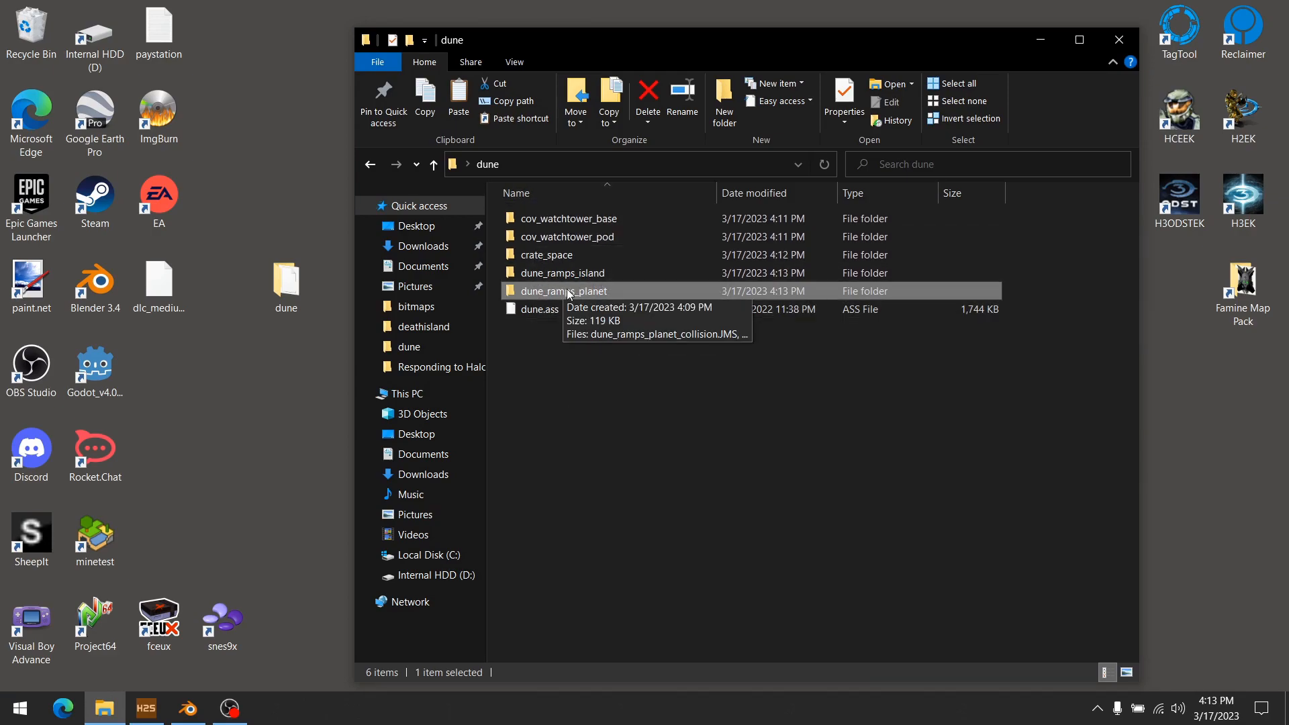
- Switch to Blender and add a collection named objects under the Scene Collection
left_click(188, 708)
middle_click_drag(585, 311, 697, 300)
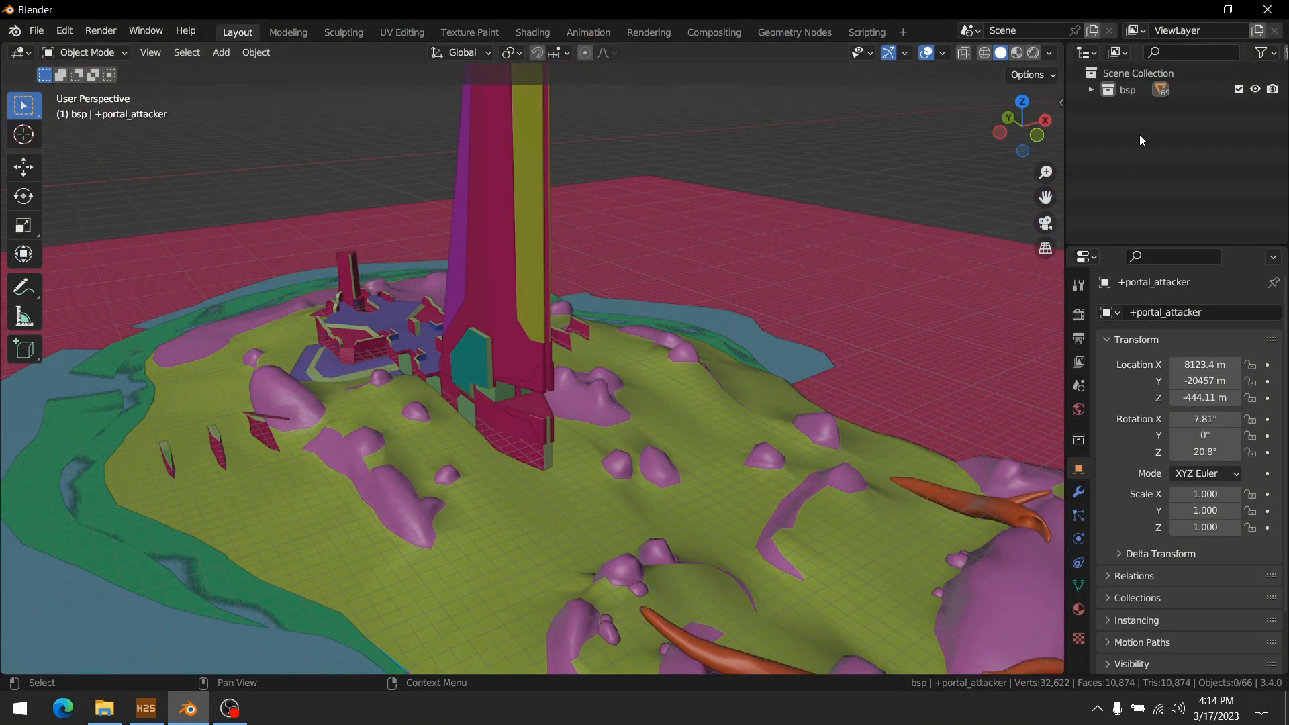
left_click(1118, 73)
right_click(1118, 71)
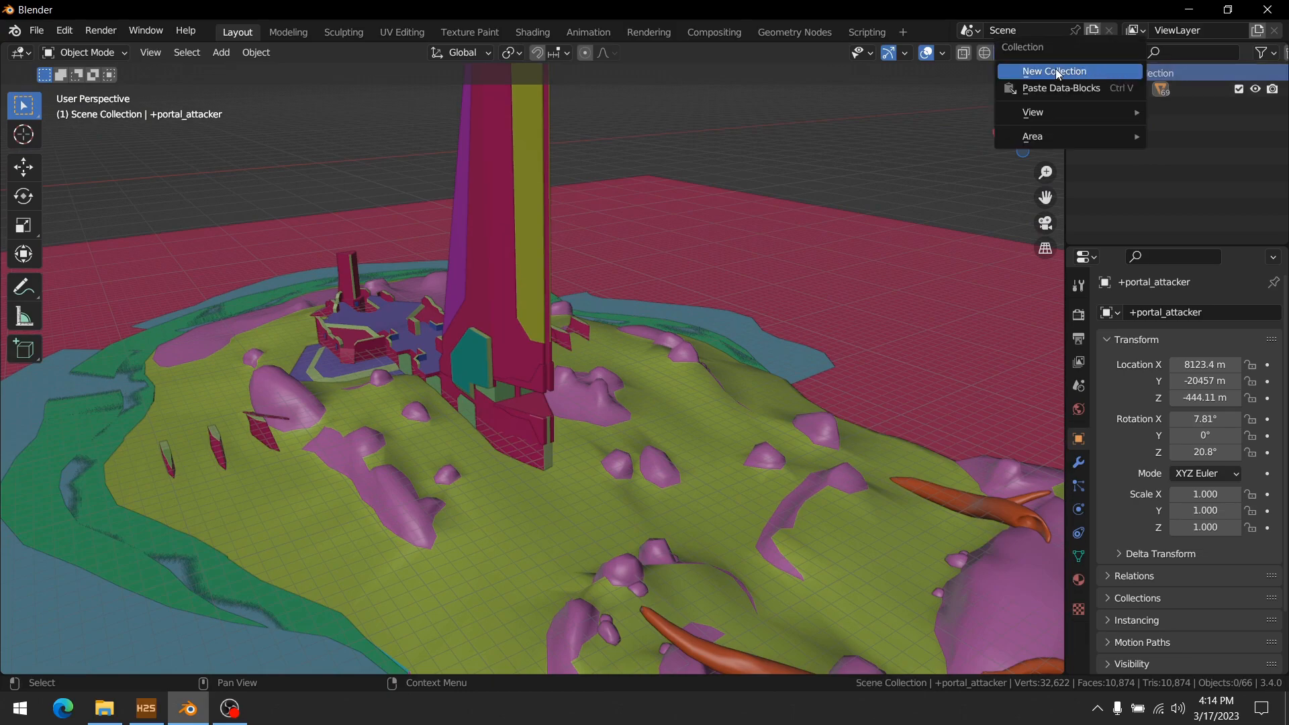
right_click(1134, 69)
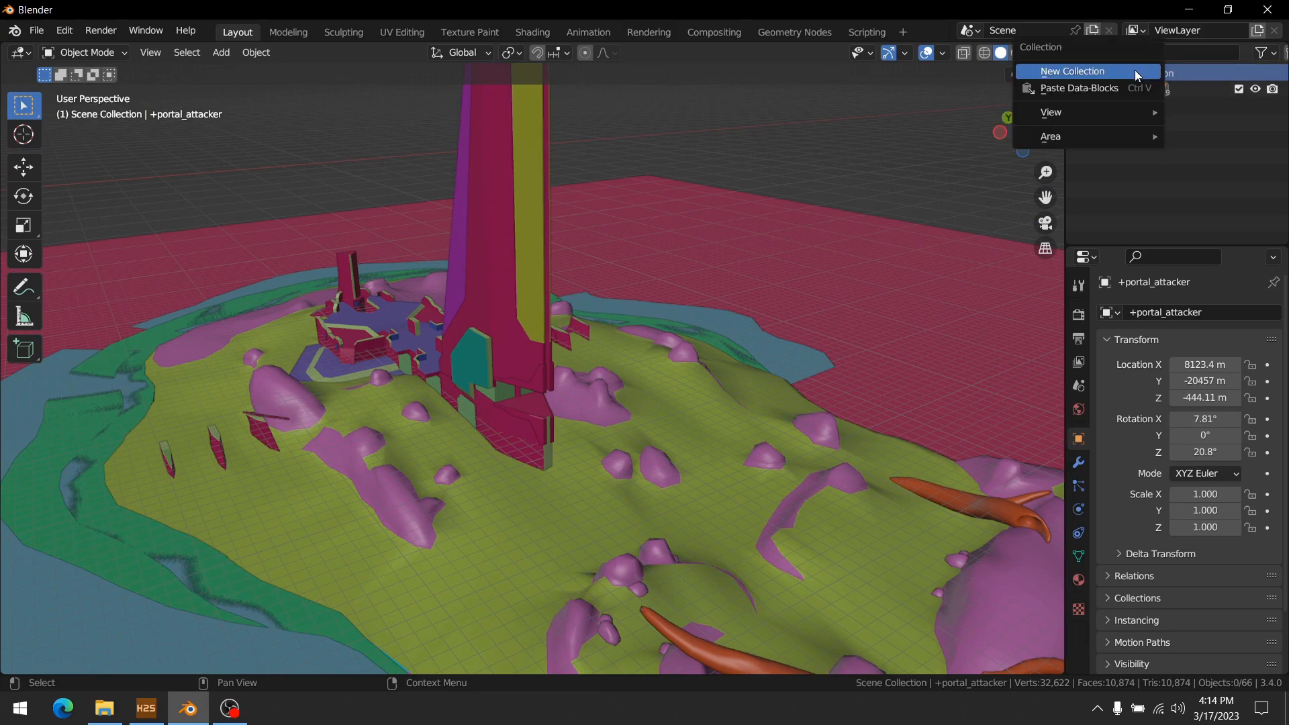
left_click(1113, 71)
double_click(1143, 106)
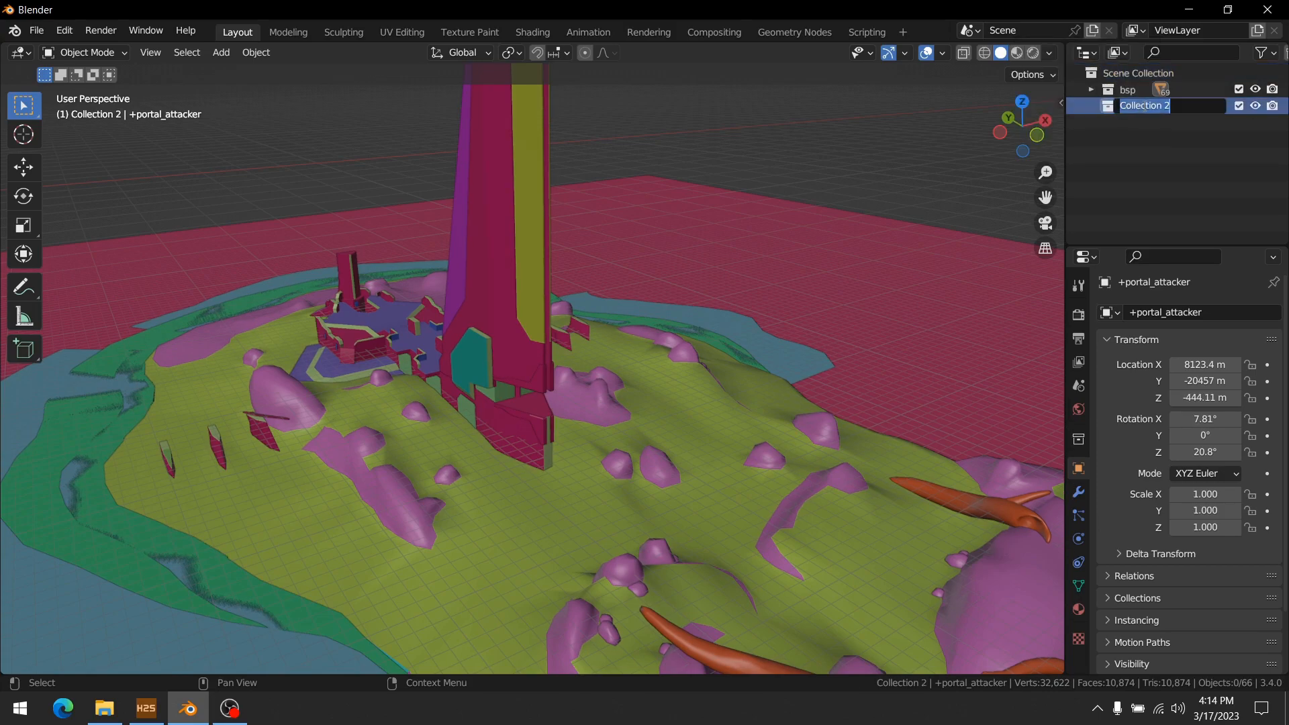
type("o")
key("Return")
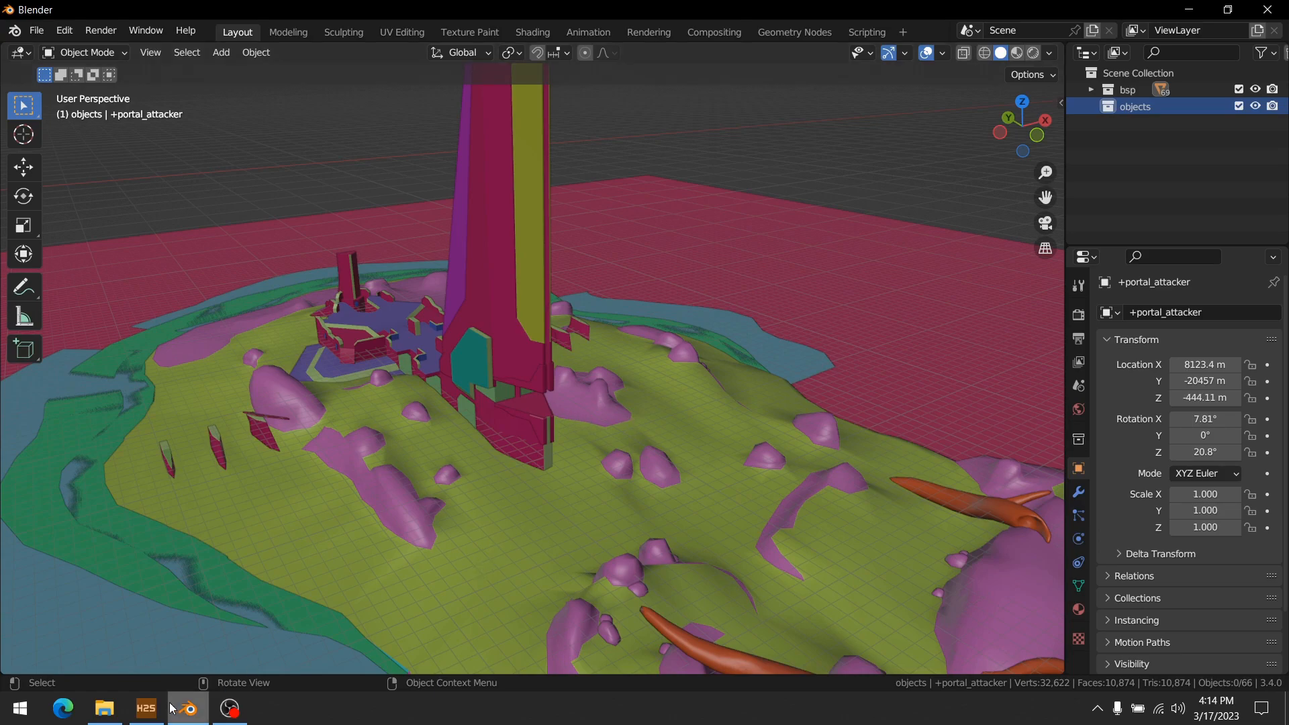
mouse_move(172, 708)
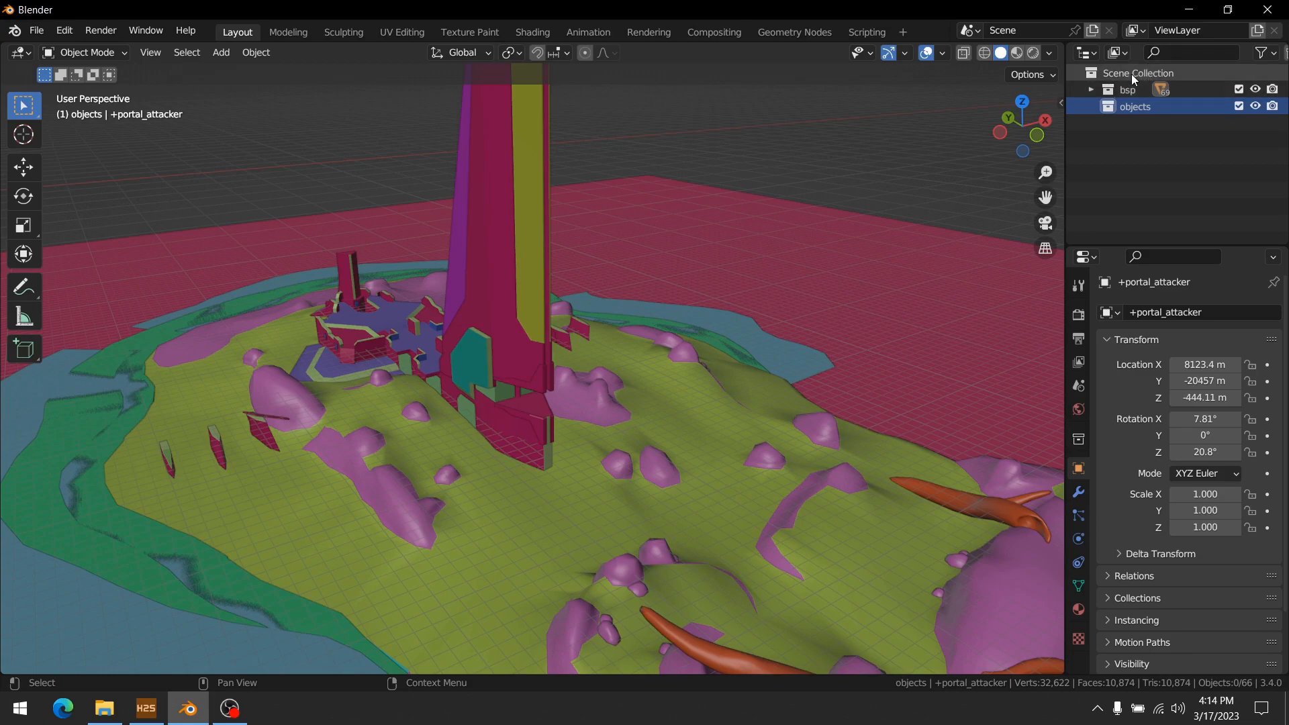
right_click(1127, 112)
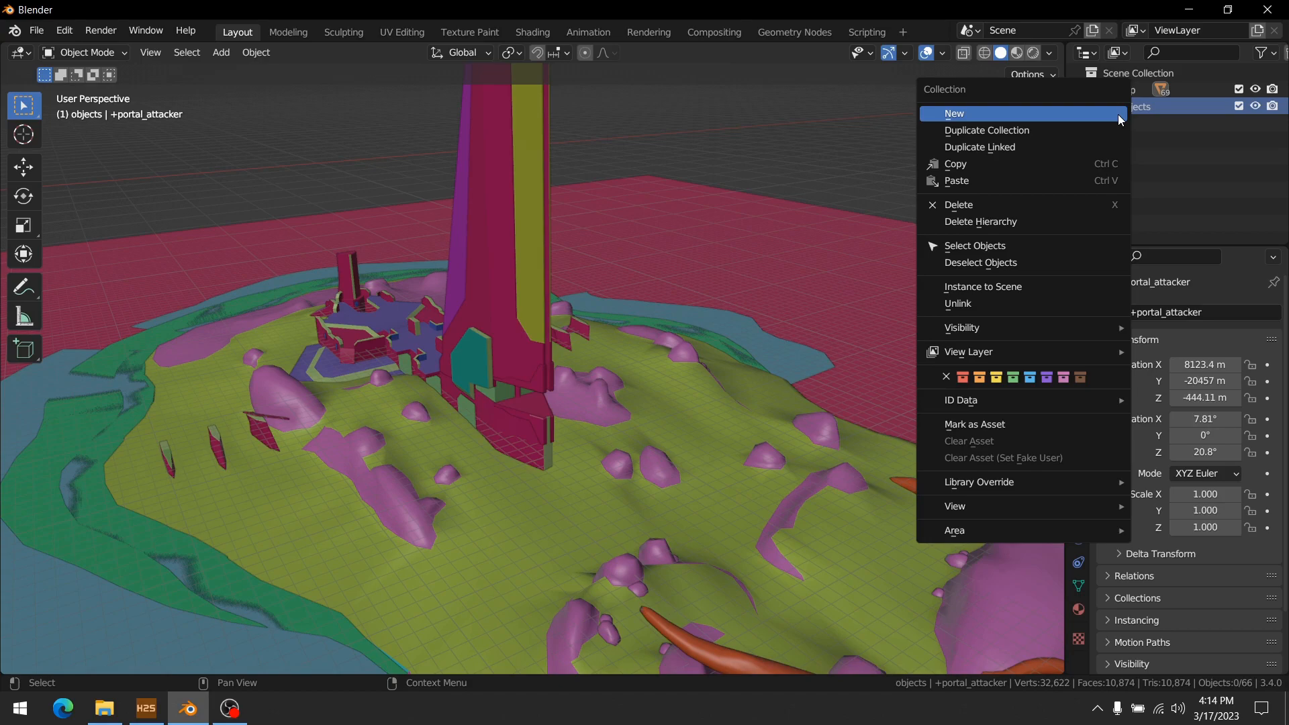
left_click(1118, 115)
double_click(1155, 123)
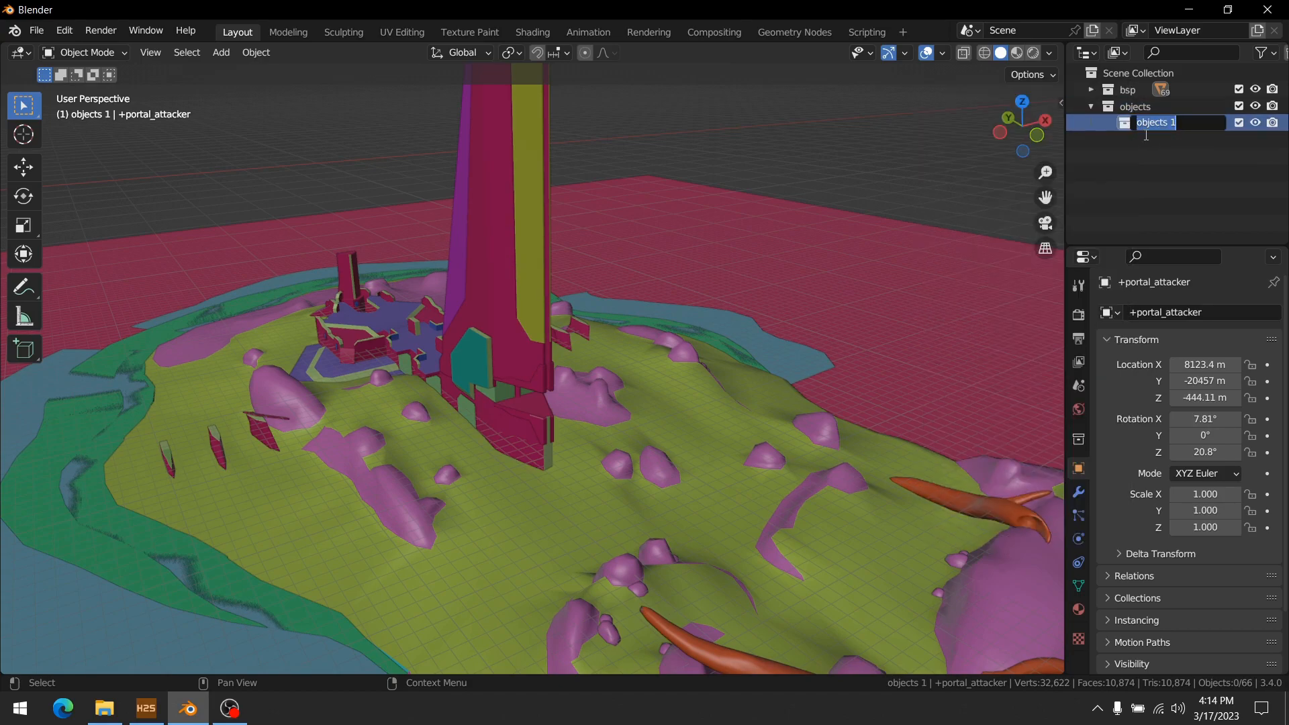
left_click(1145, 160)
right_click(1153, 125)
left_click(1107, 211)
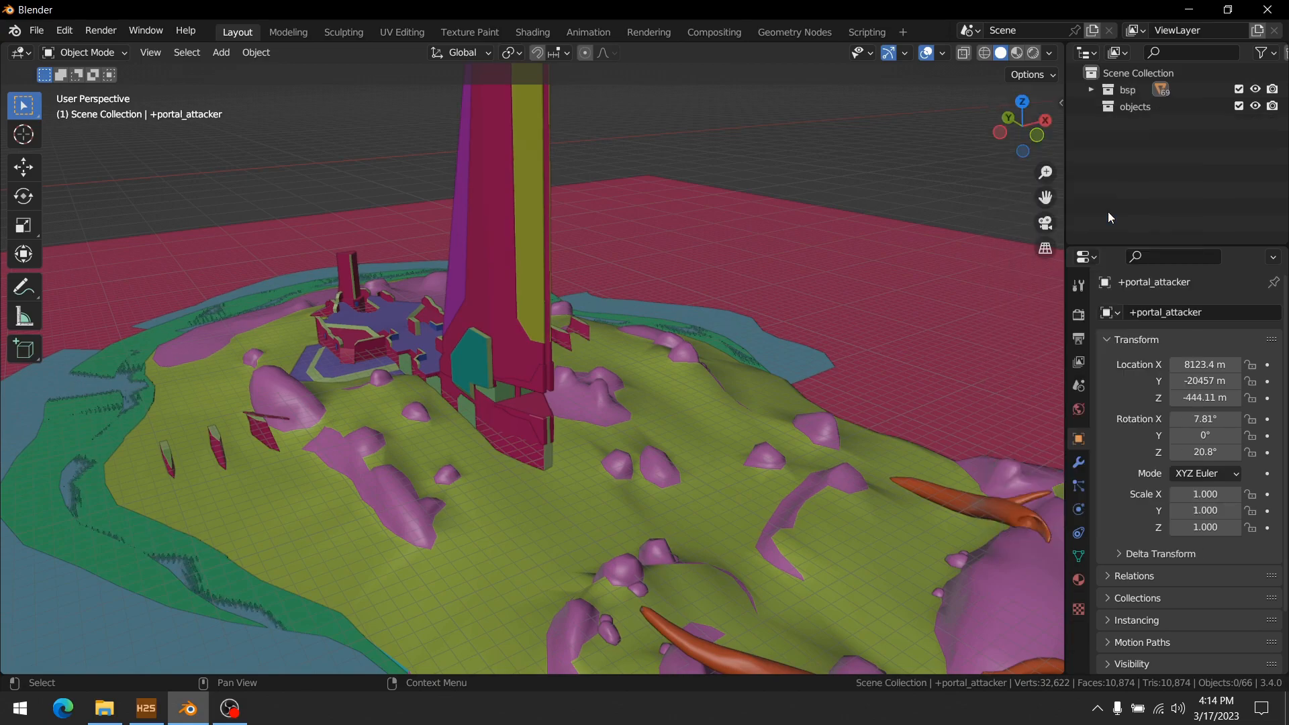
- Make the objects collection active and look at the file import options
left_click(1140, 108)
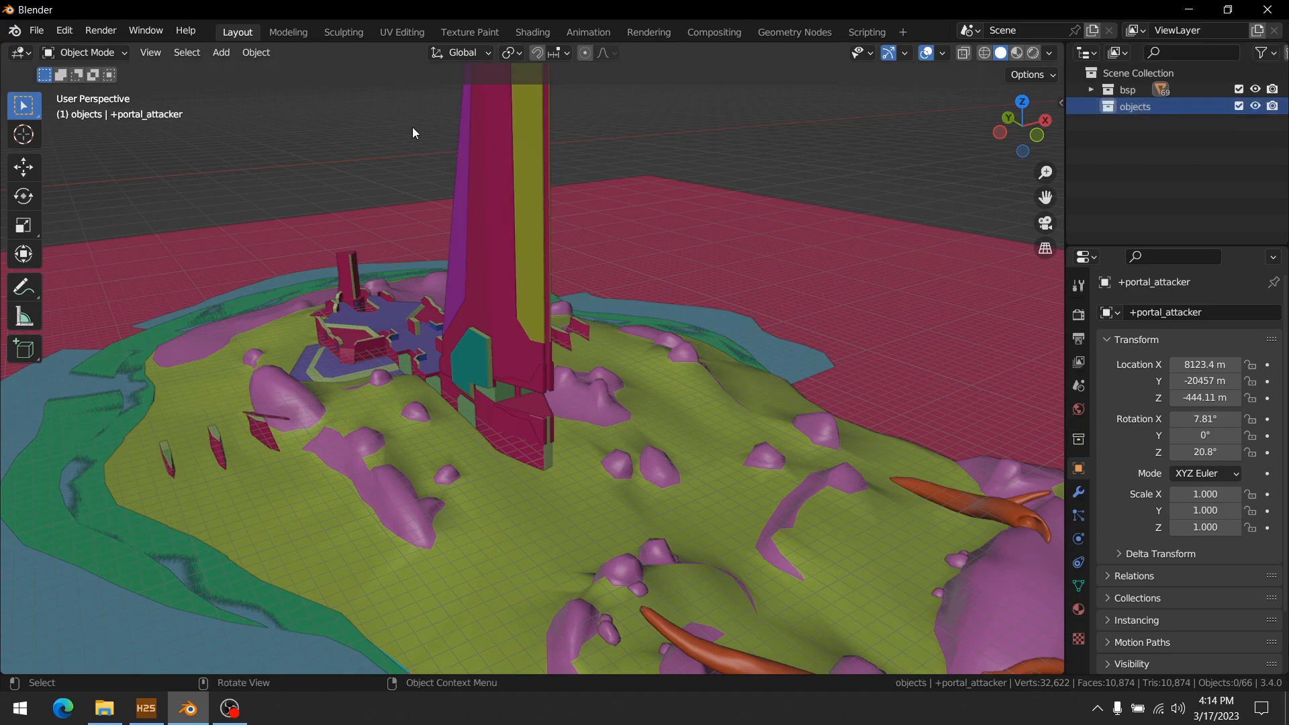
left_click(38, 34)
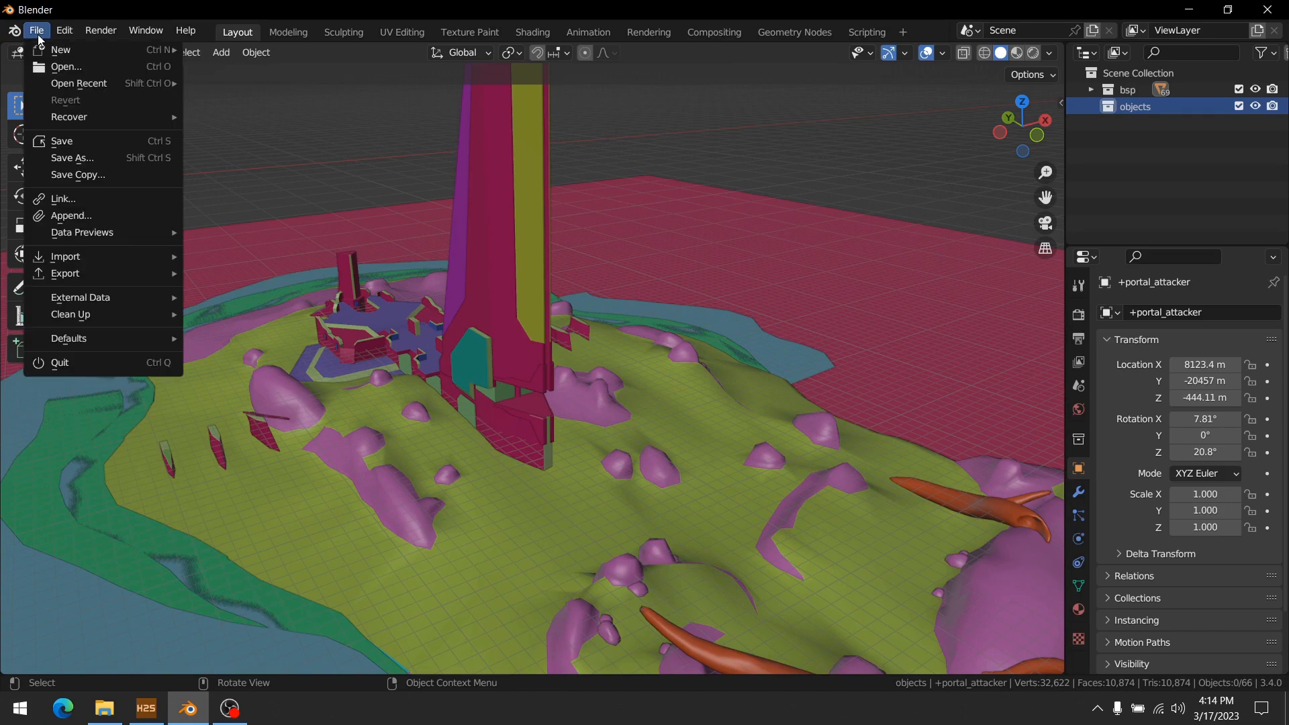
mouse_move(138, 254)
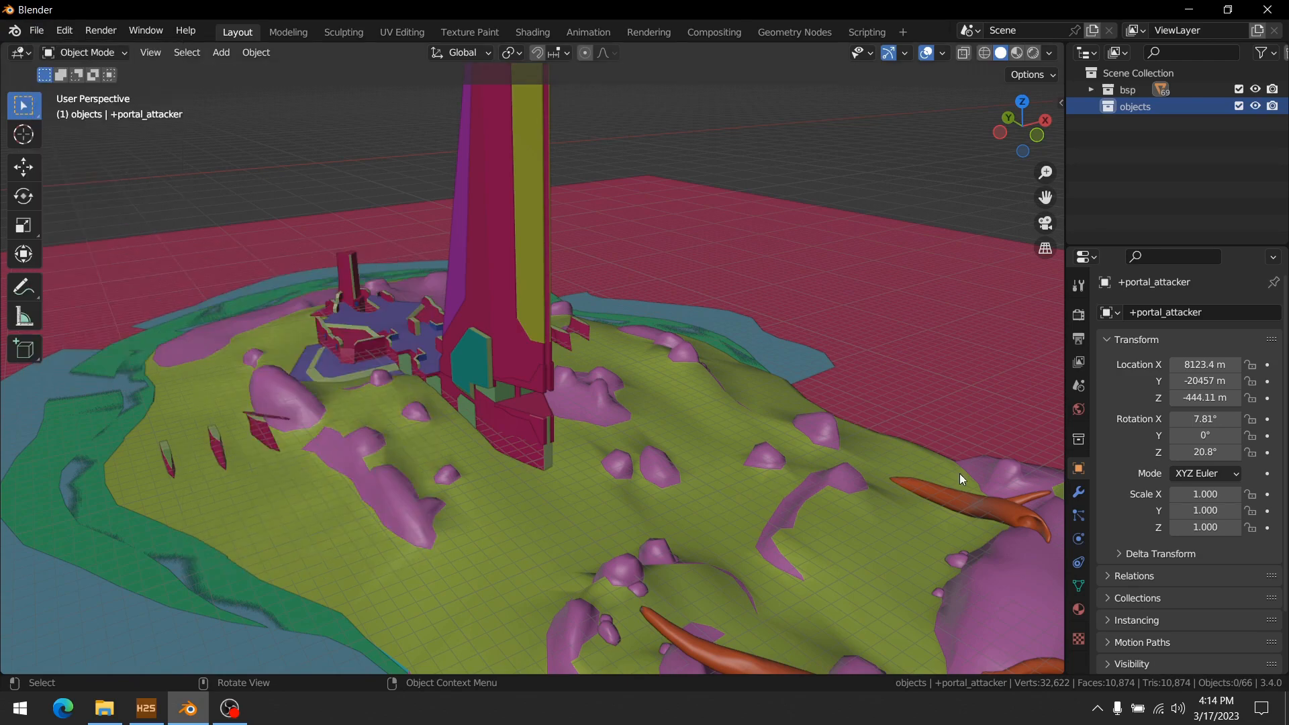
- Set the scene version to Halo 2 in the global settings of the Halo scene properties
left_click(1078, 386)
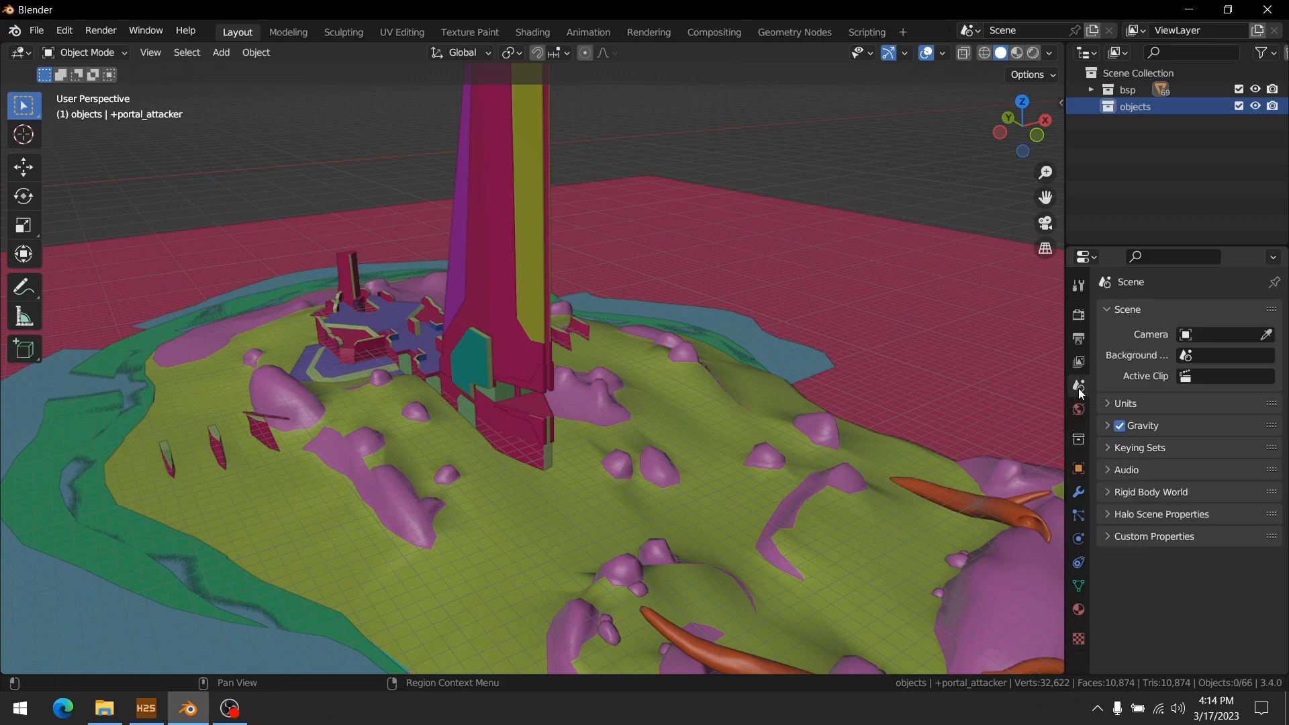
left_click(1132, 516)
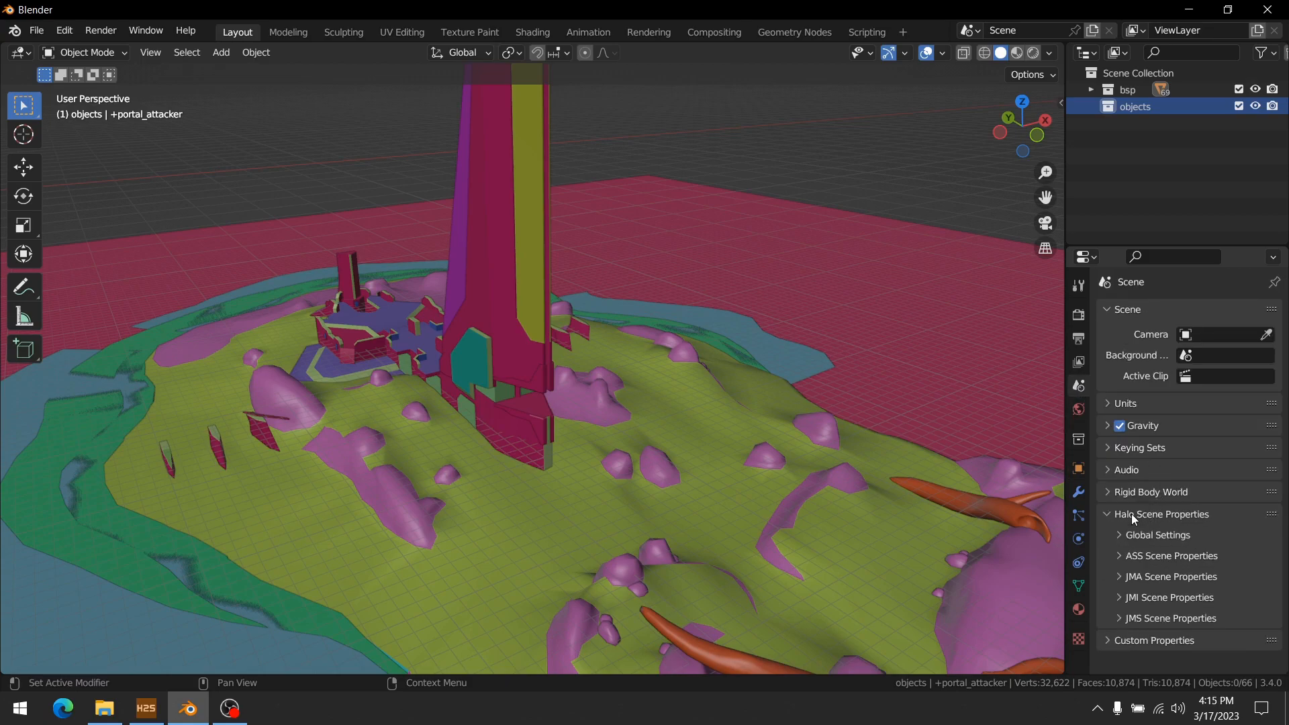
left_click(1132, 535)
left_click(1229, 567)
left_click(1219, 596)
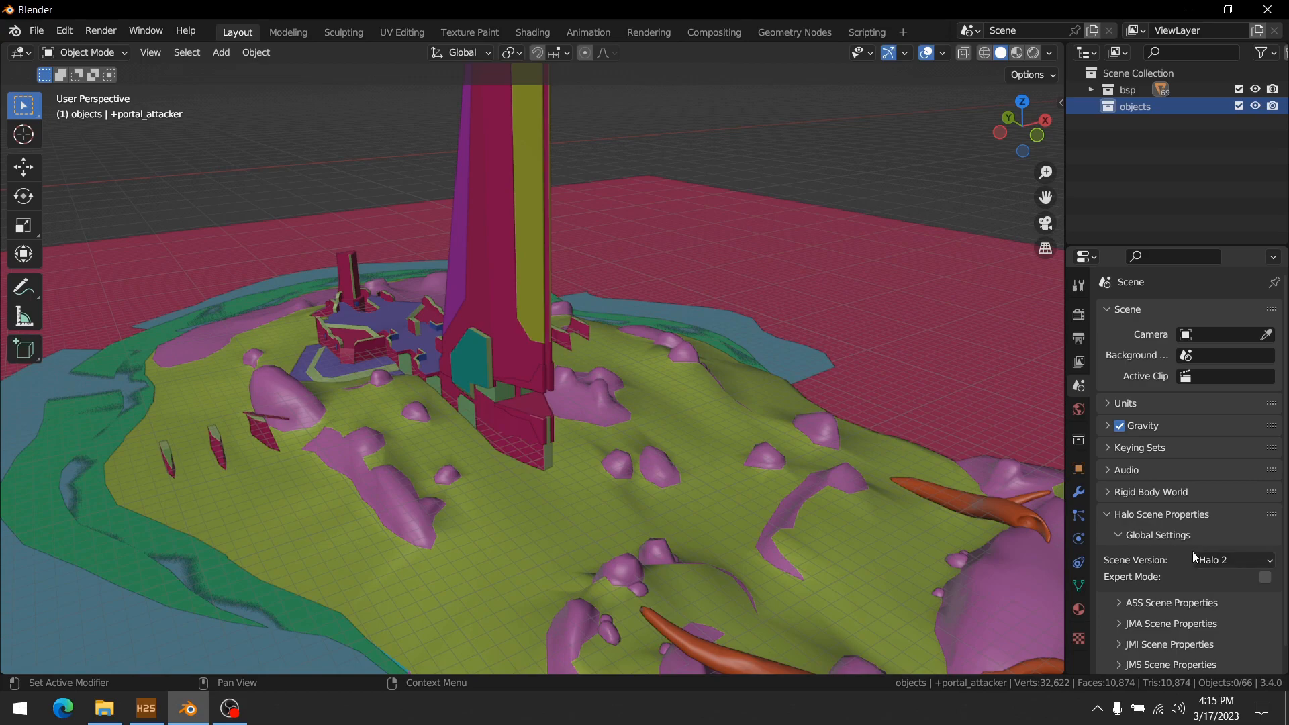
- Check the game version in the ASS scene properties of the Halo scene properties
left_click(1149, 537)
left_click(1147, 559)
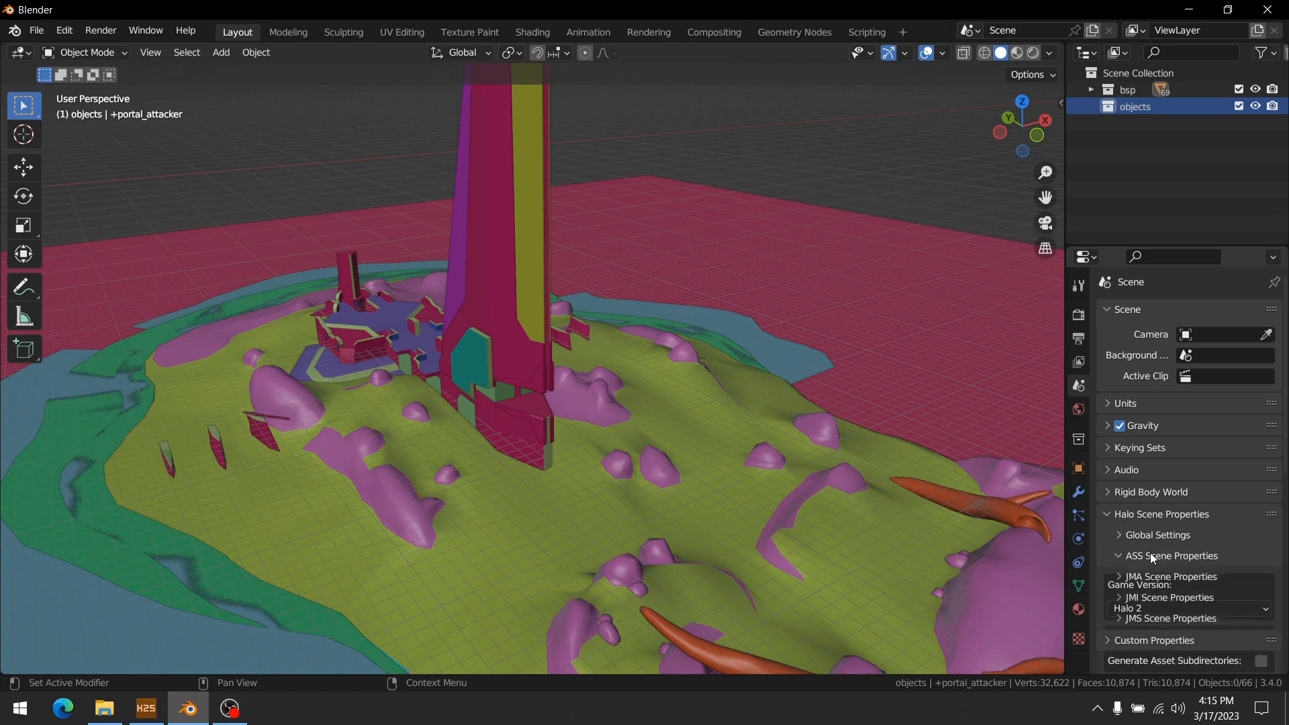
left_click(1194, 604)
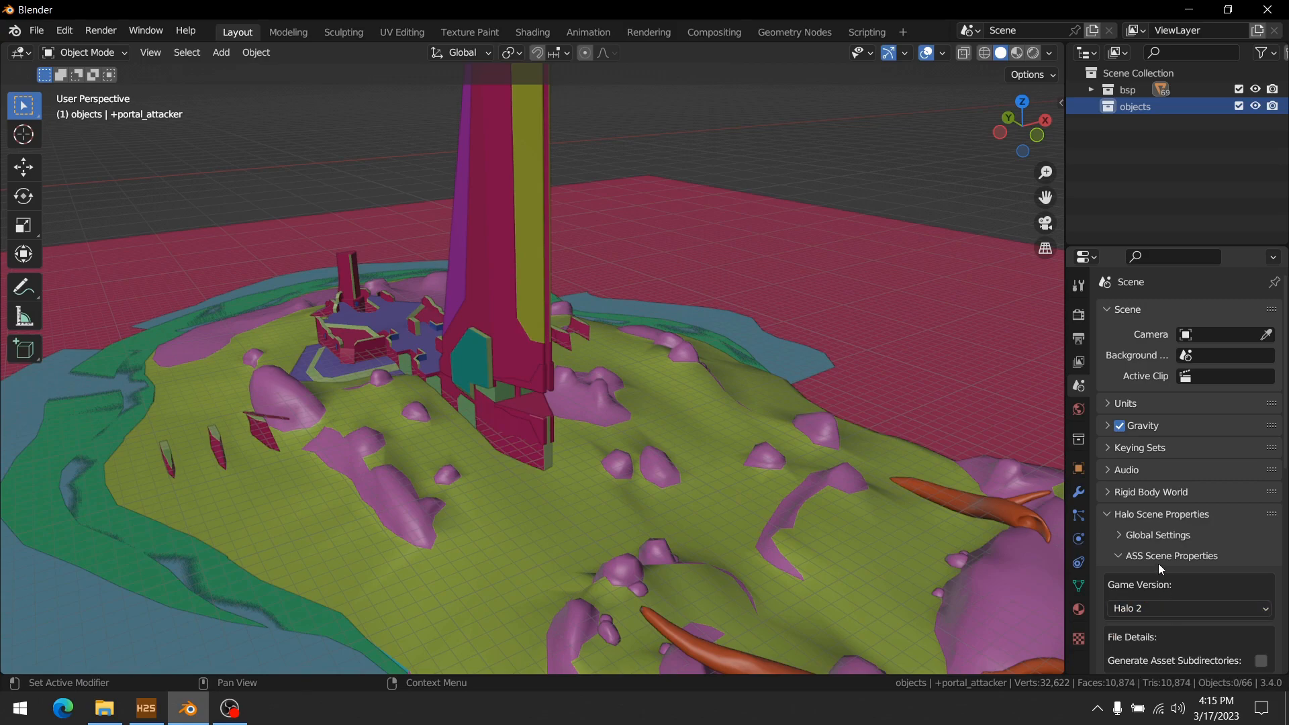
left_click(1160, 556)
- Set the game version to Halo 2 in the JMS scene properties and review the remaining JMS export options
left_click(1165, 619)
scroll(1164, 610, "down", 1)
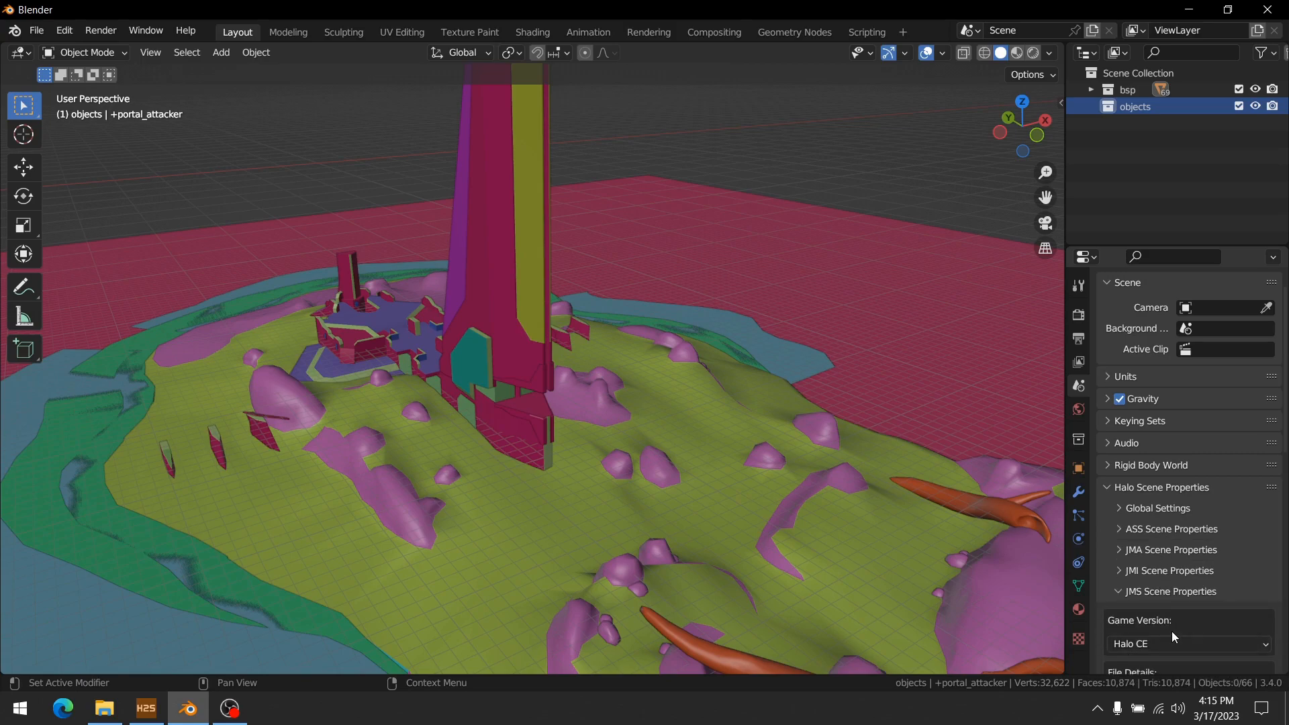
left_click(1170, 637)
left_click(1170, 610)
left_click(1133, 591)
left_click(1139, 617)
scroll(1141, 612, "down", 3)
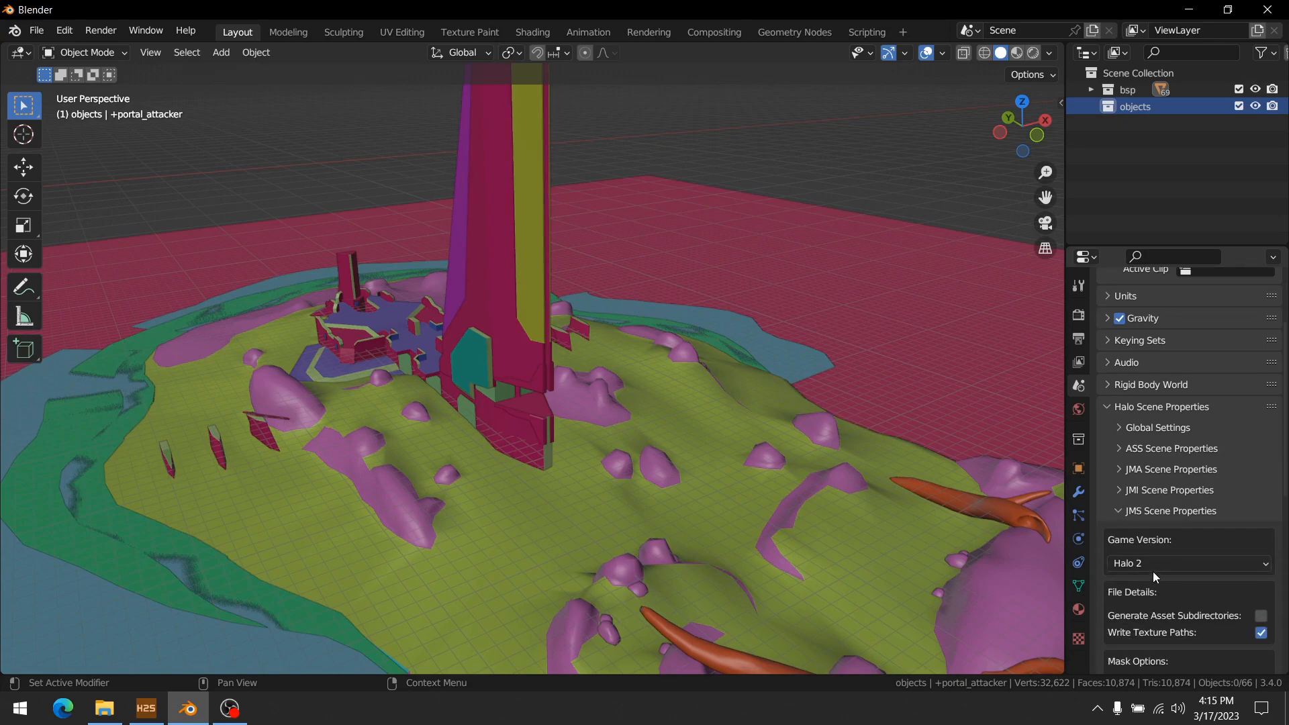
scroll(1153, 568, "down", 5)
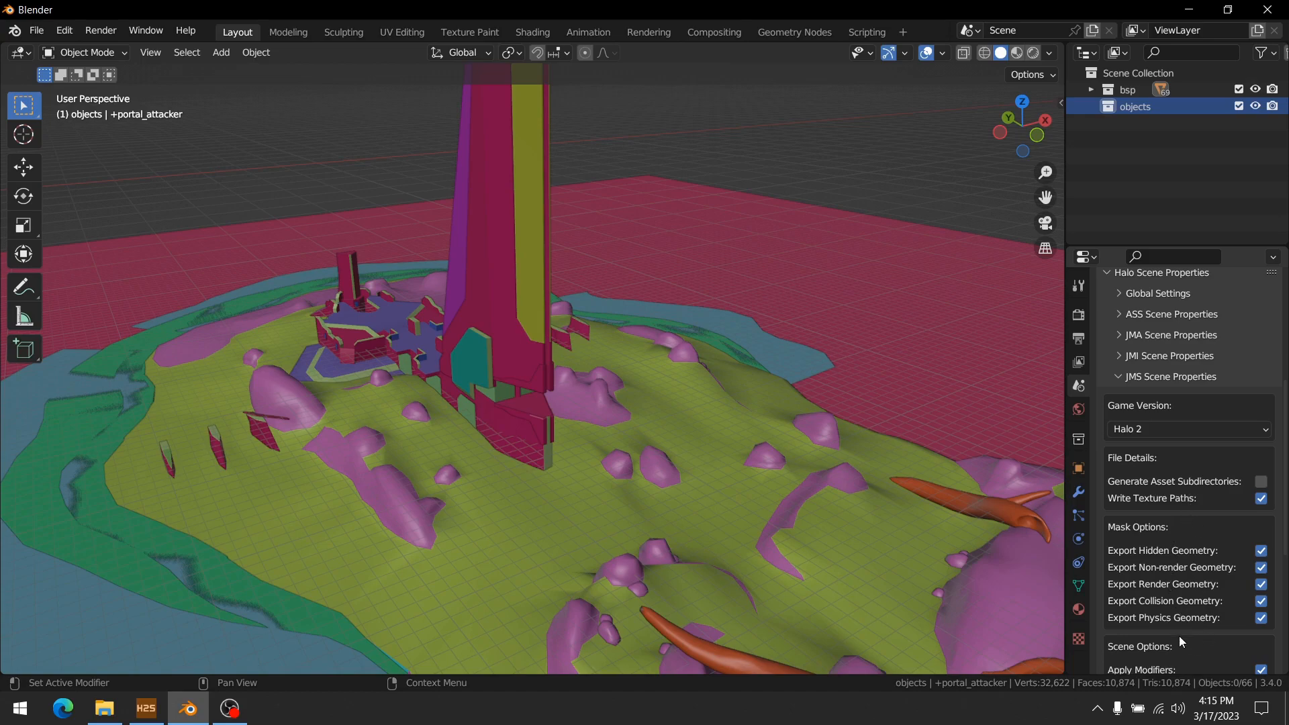
scroll(1179, 634, "up", 3)
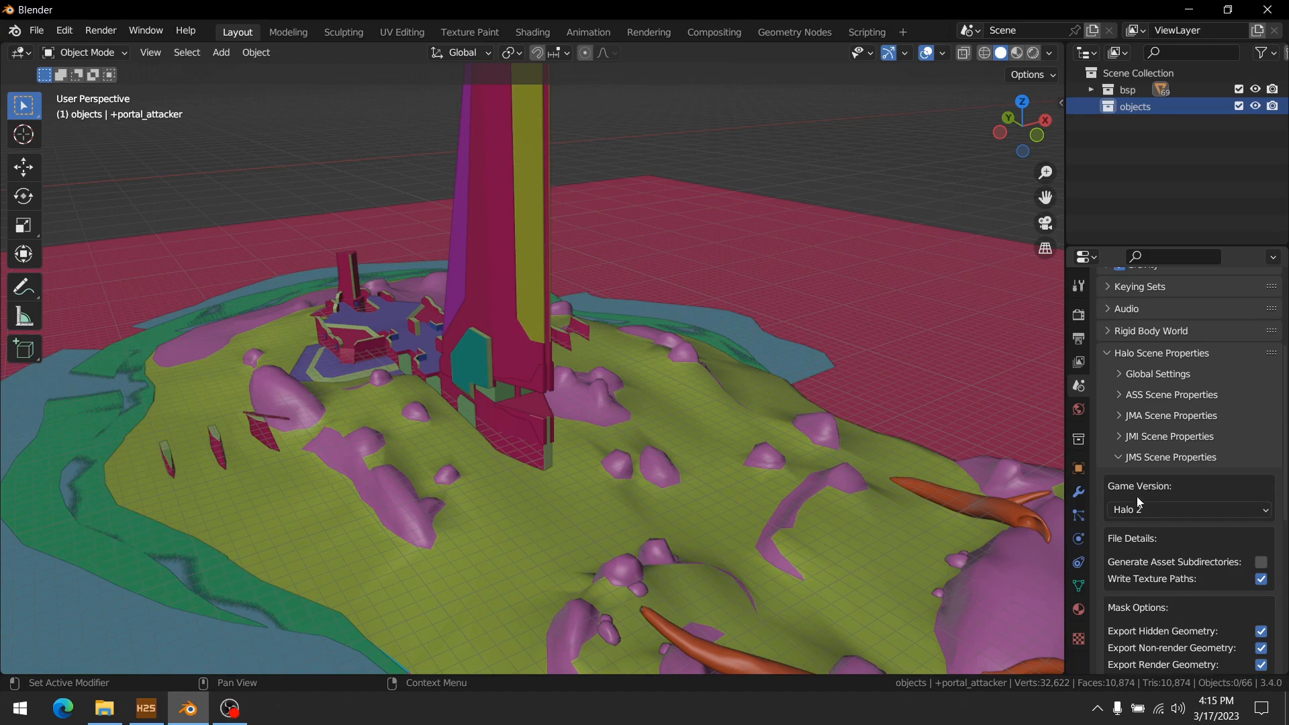
left_click(1149, 459)
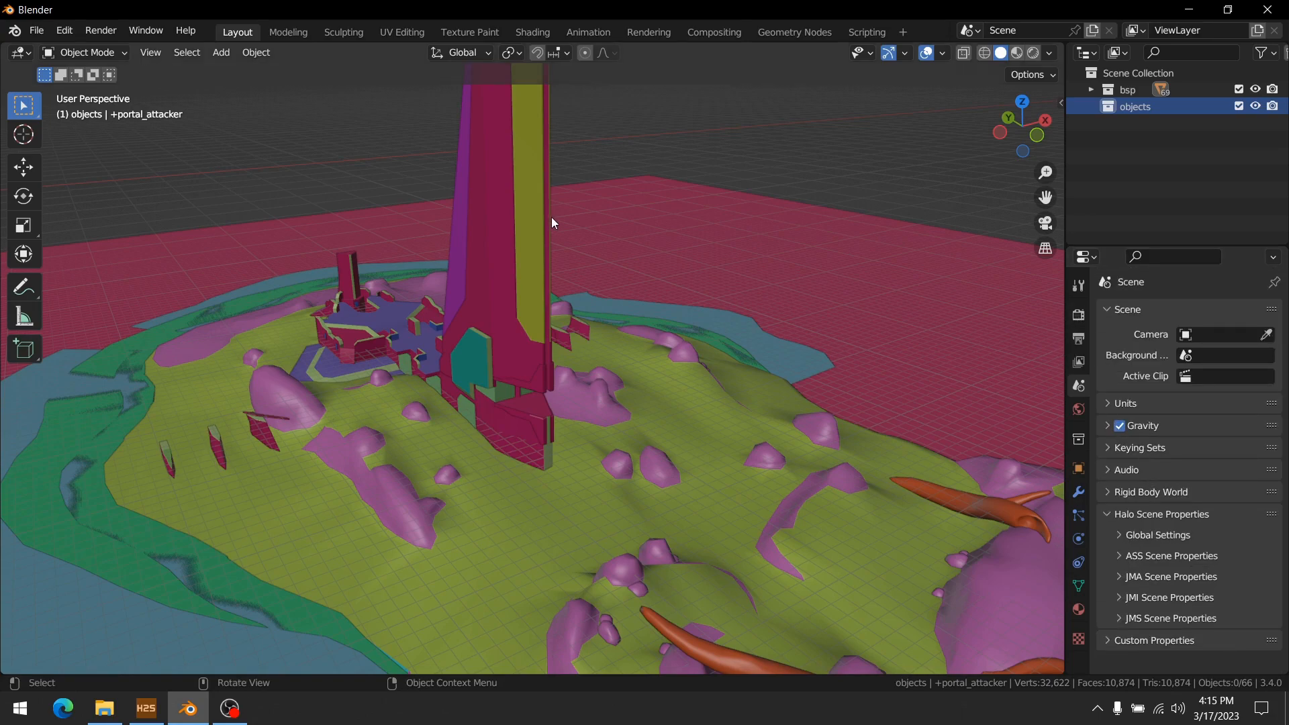
- Start a Halo JMS import from the dune folder with the version set to Halo 2 and Reuse Armature turned off
left_click(42, 31)
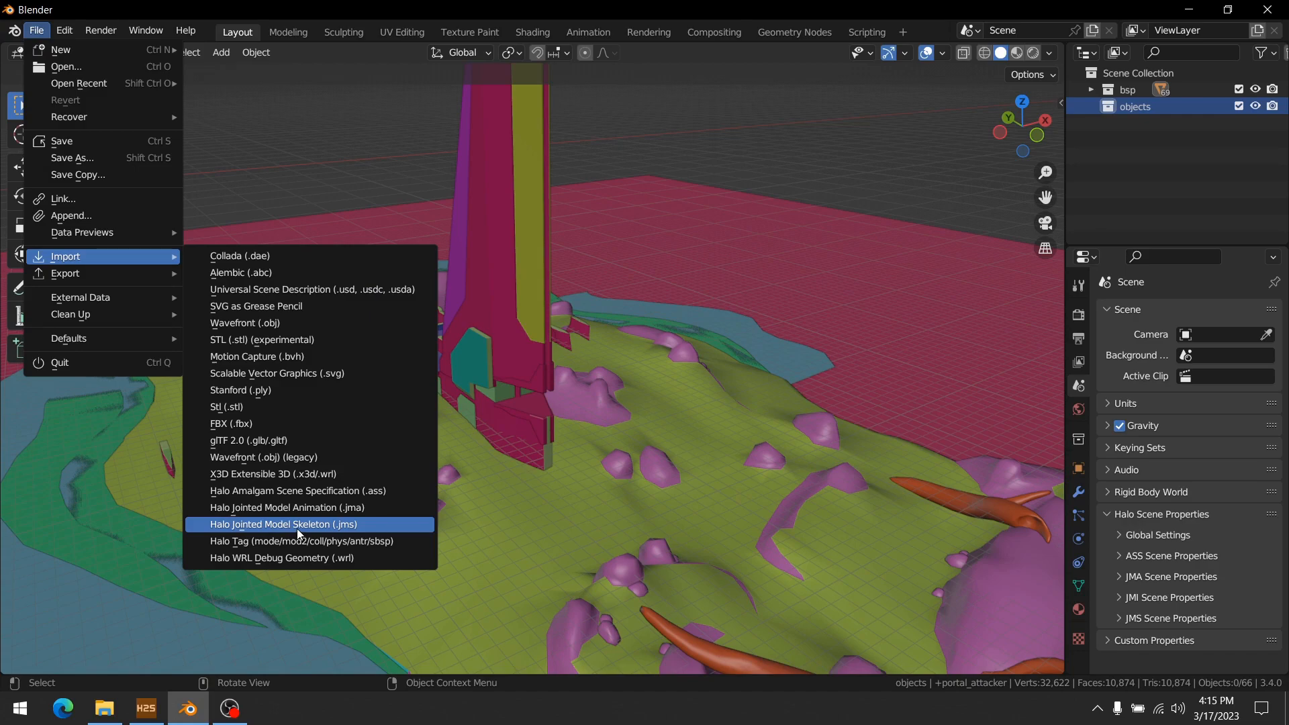
left_click(300, 529)
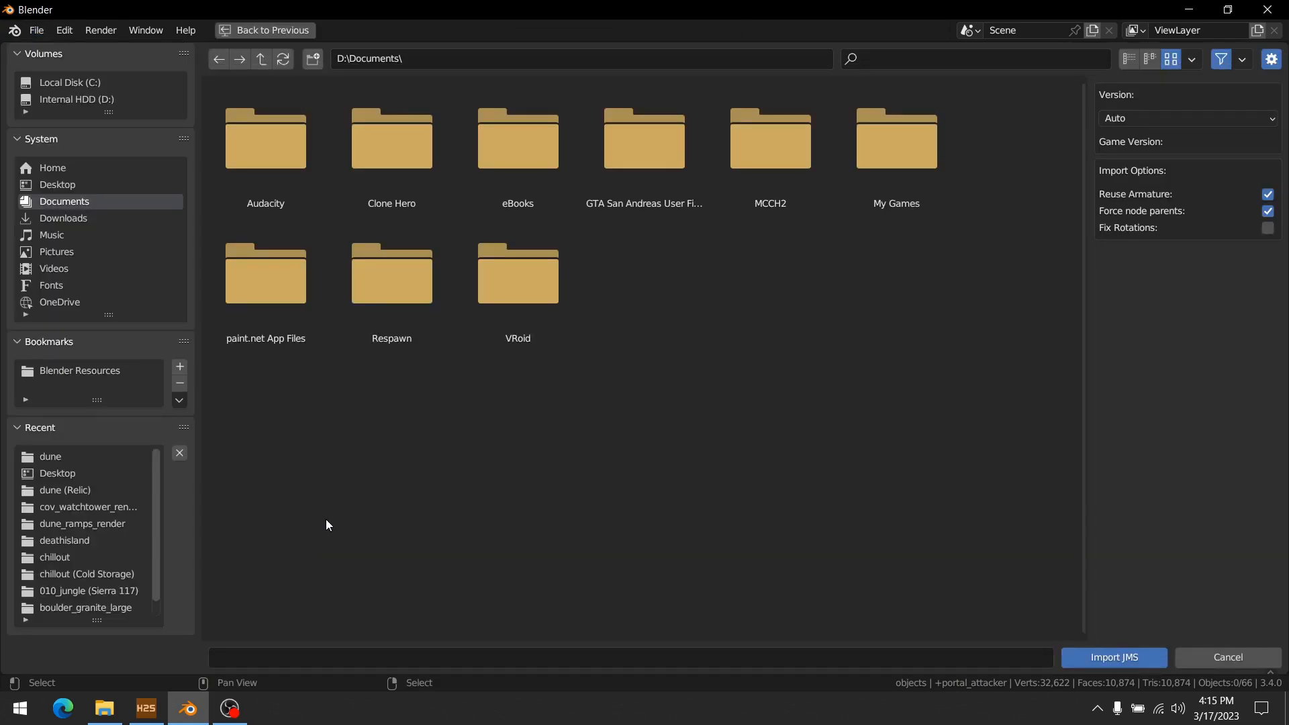
left_click(56, 458)
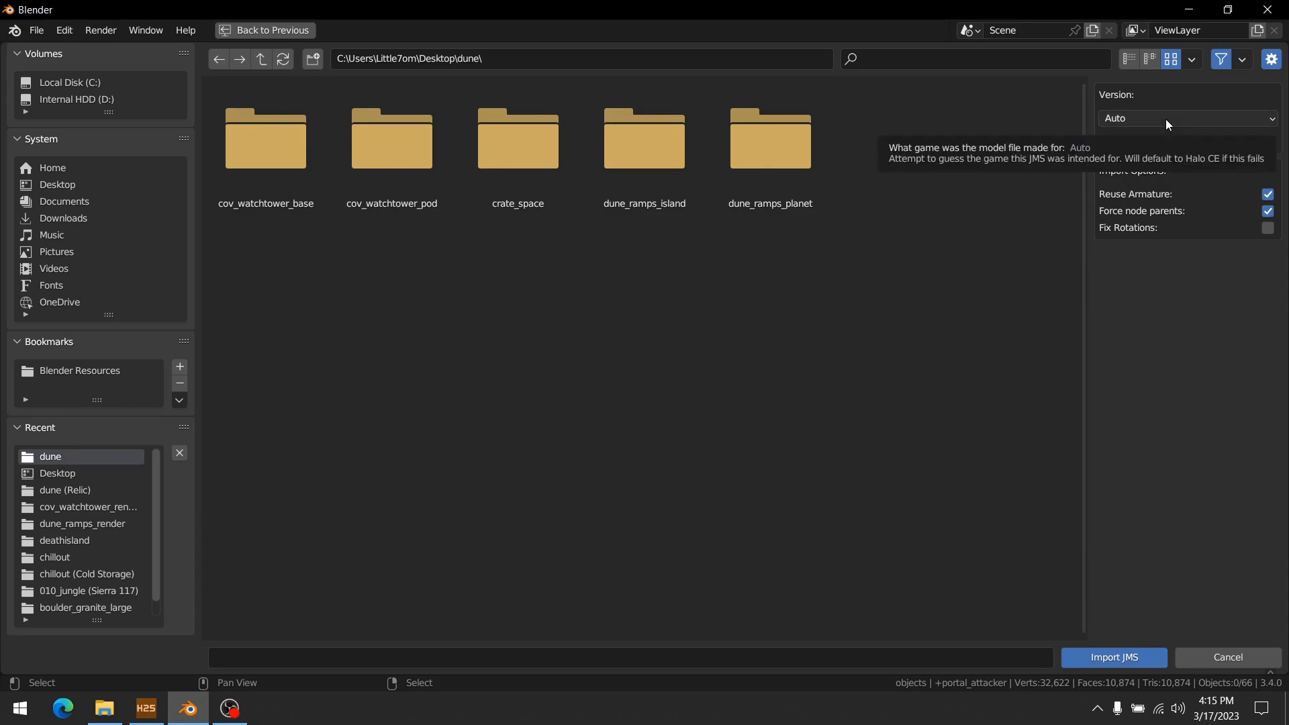
left_click(1126, 117)
left_click(1137, 171)
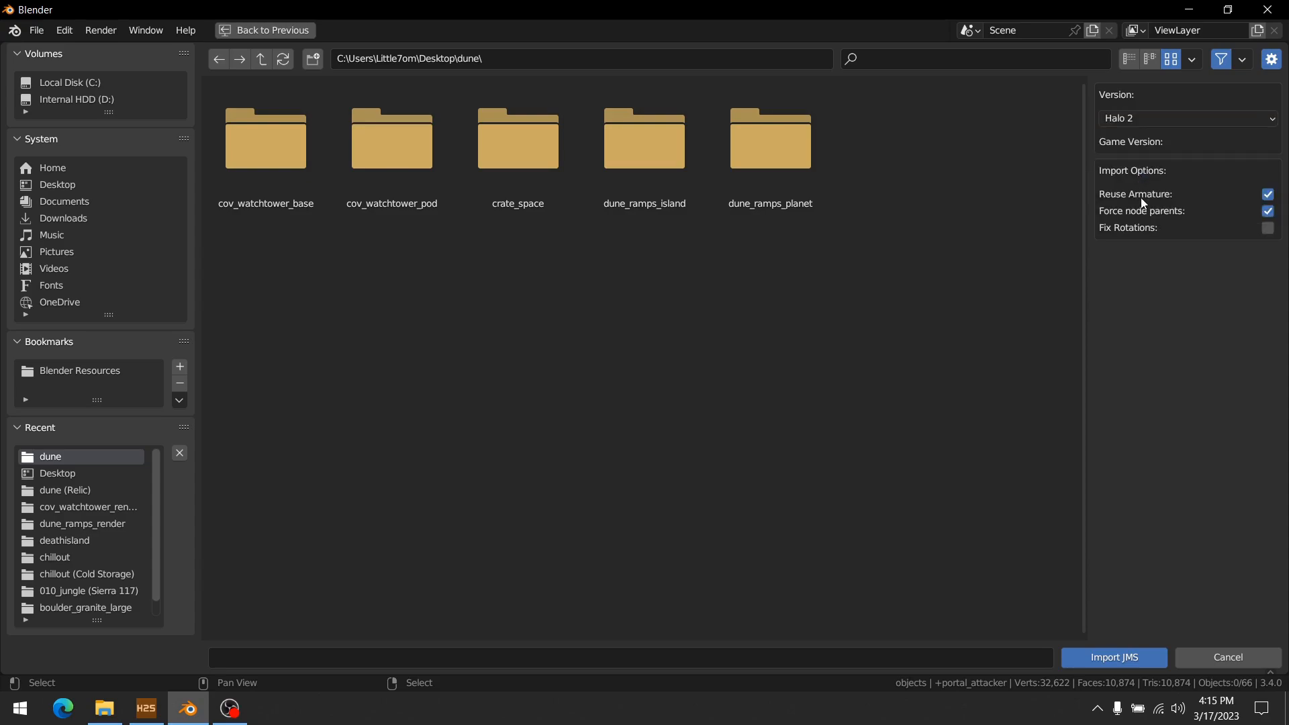
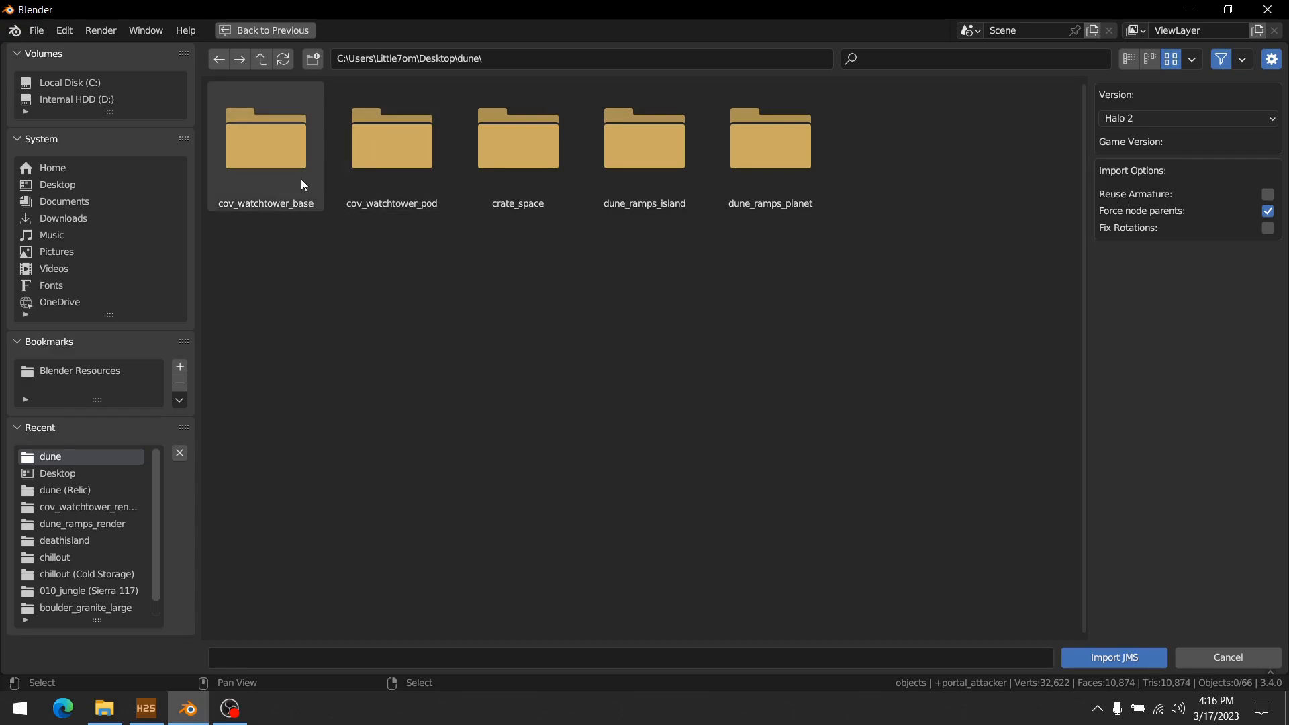
- Import dune_ramps_island_render.JMS from the dune_ramps_island folder
double_click(658, 152)
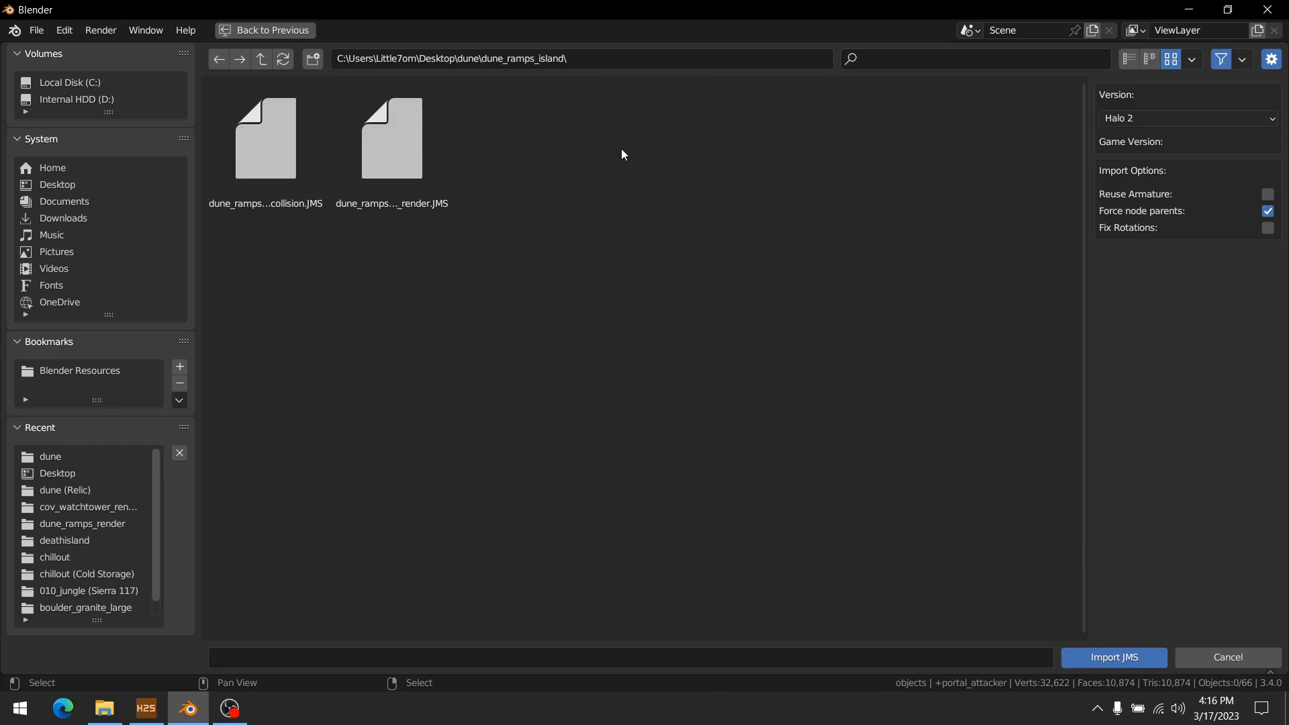
left_click(409, 173)
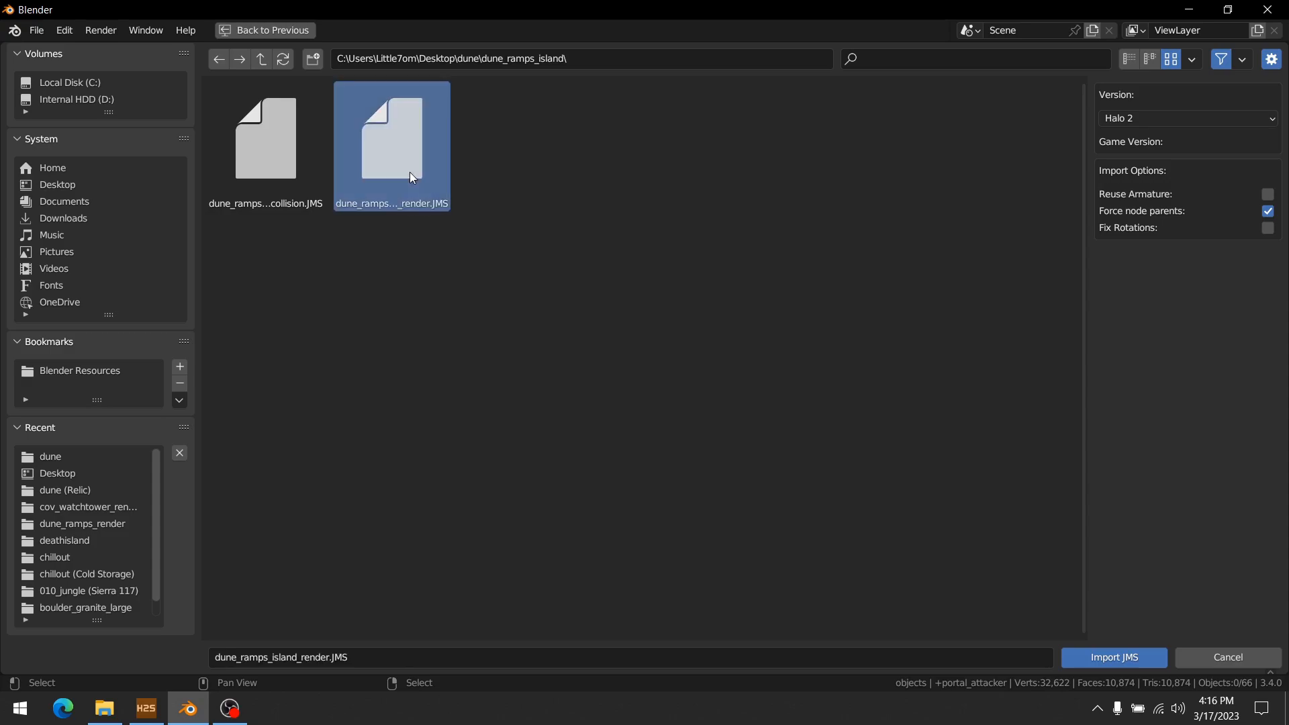
left_click(1116, 660)
- Widen the outliner, expand the imported armature in the objects collection and rename it dune_ramps_island
scroll(779, 460, "down", 8)
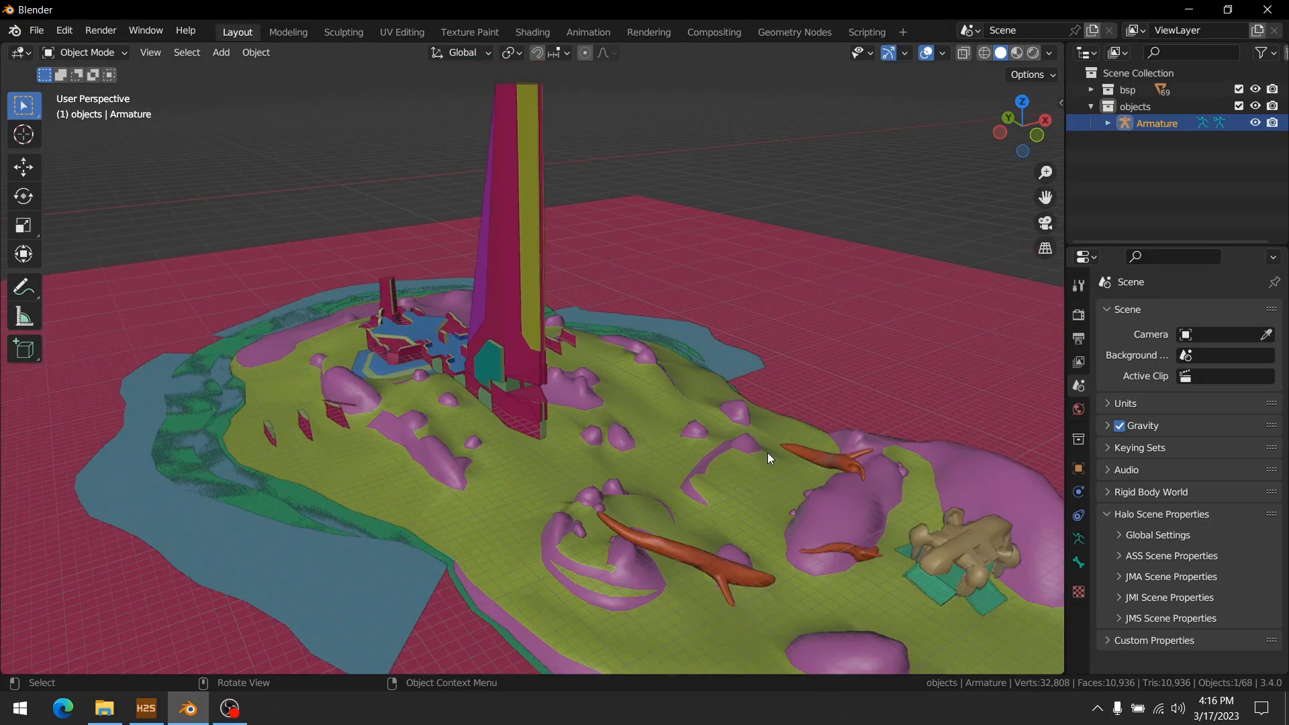
middle_click_drag(768, 449, 699, 425)
middle_click_drag(352, 230, 463, 319)
middle_click_drag(538, 370, 361, 409)
scroll(538, 395, "up", 3)
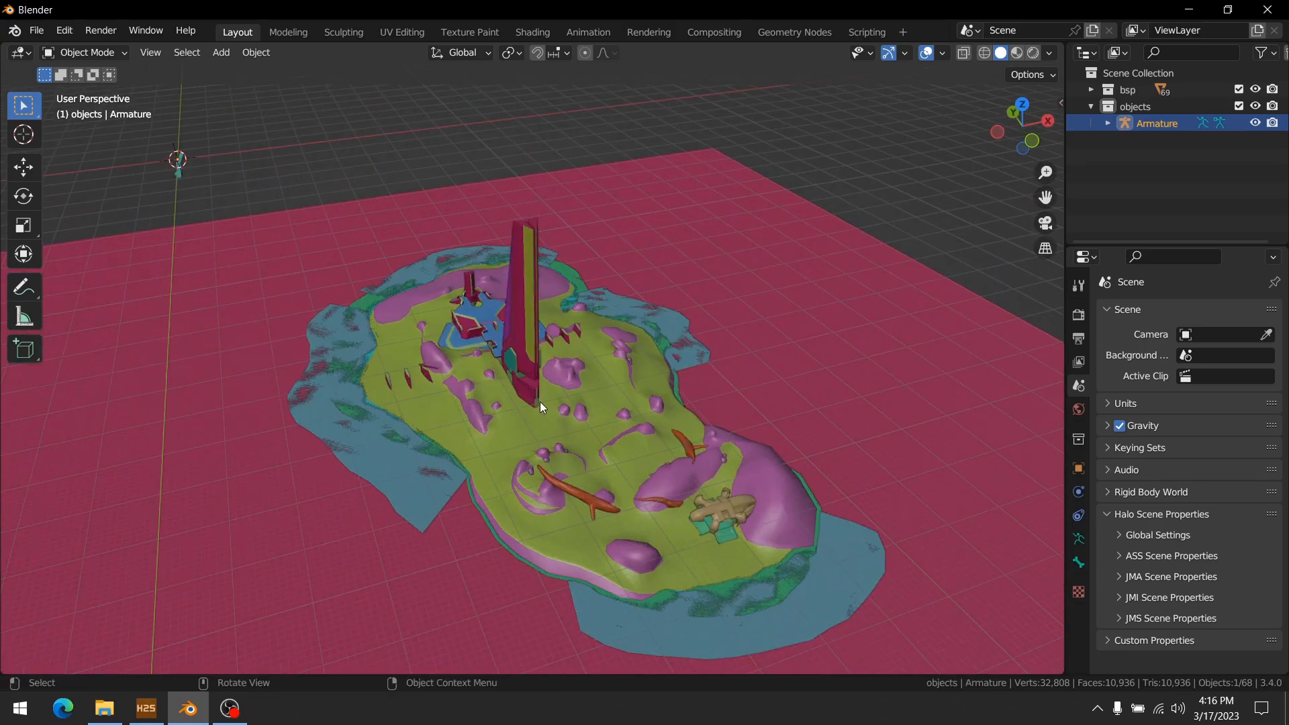
scroll(544, 405, "up", 3)
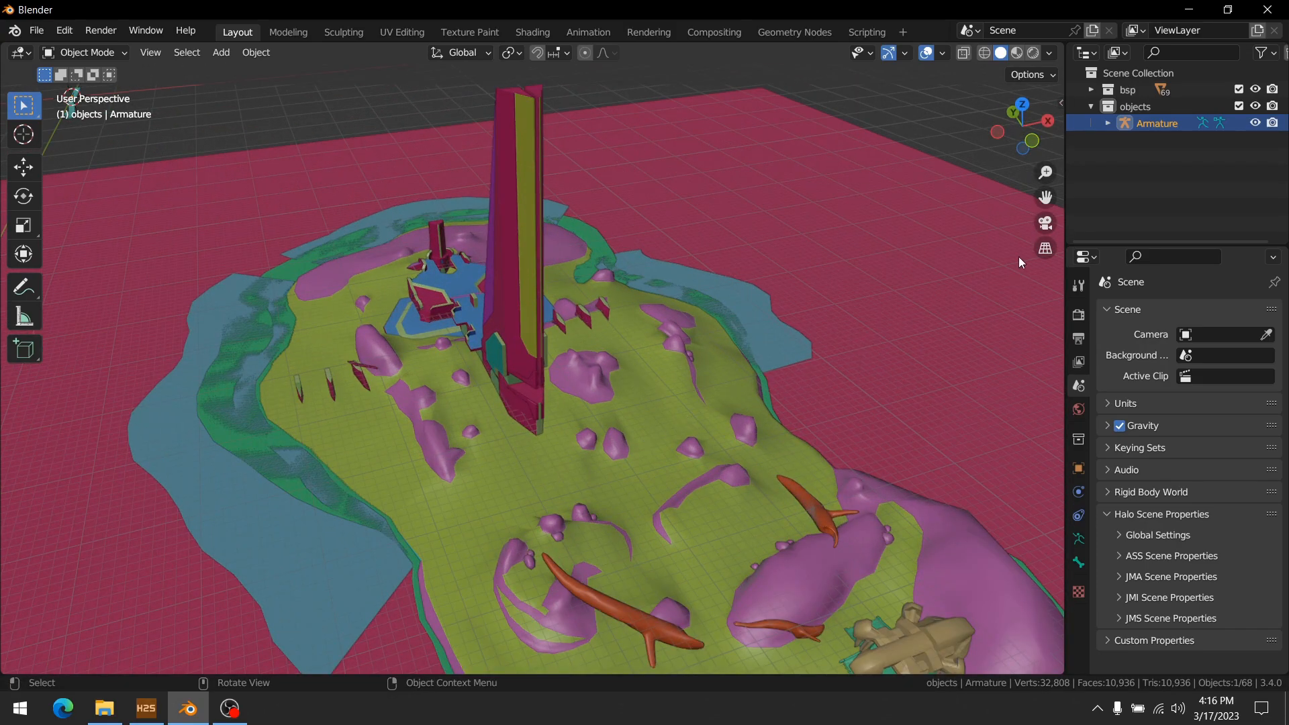
left_click_drag(1066, 131, 1002, 138)
left_click(1052, 124)
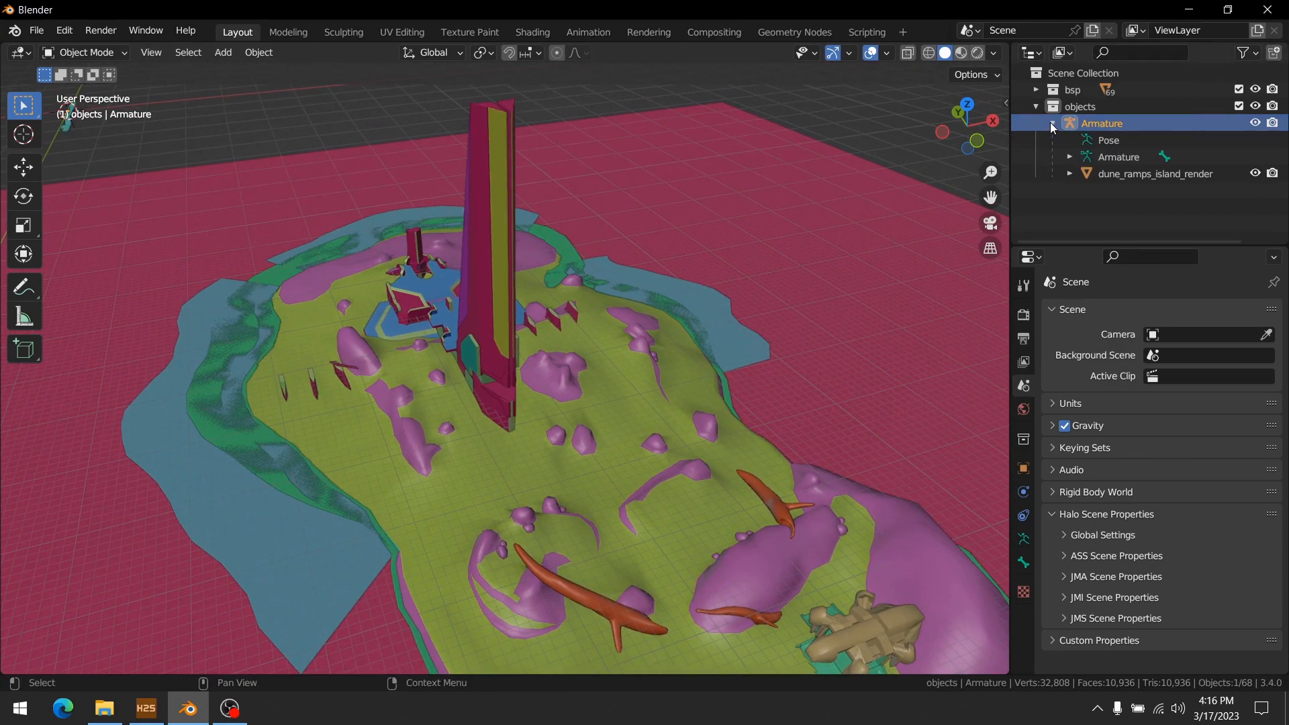
double_click(1101, 124)
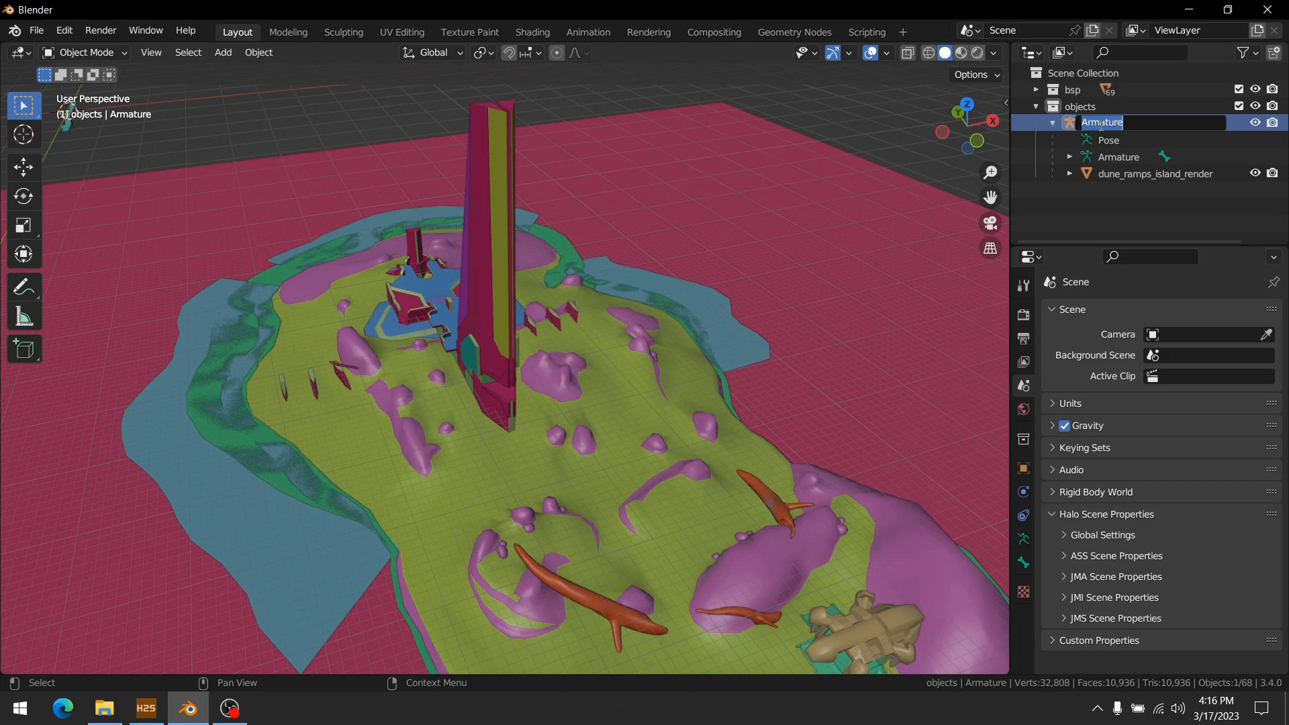
type("dune")
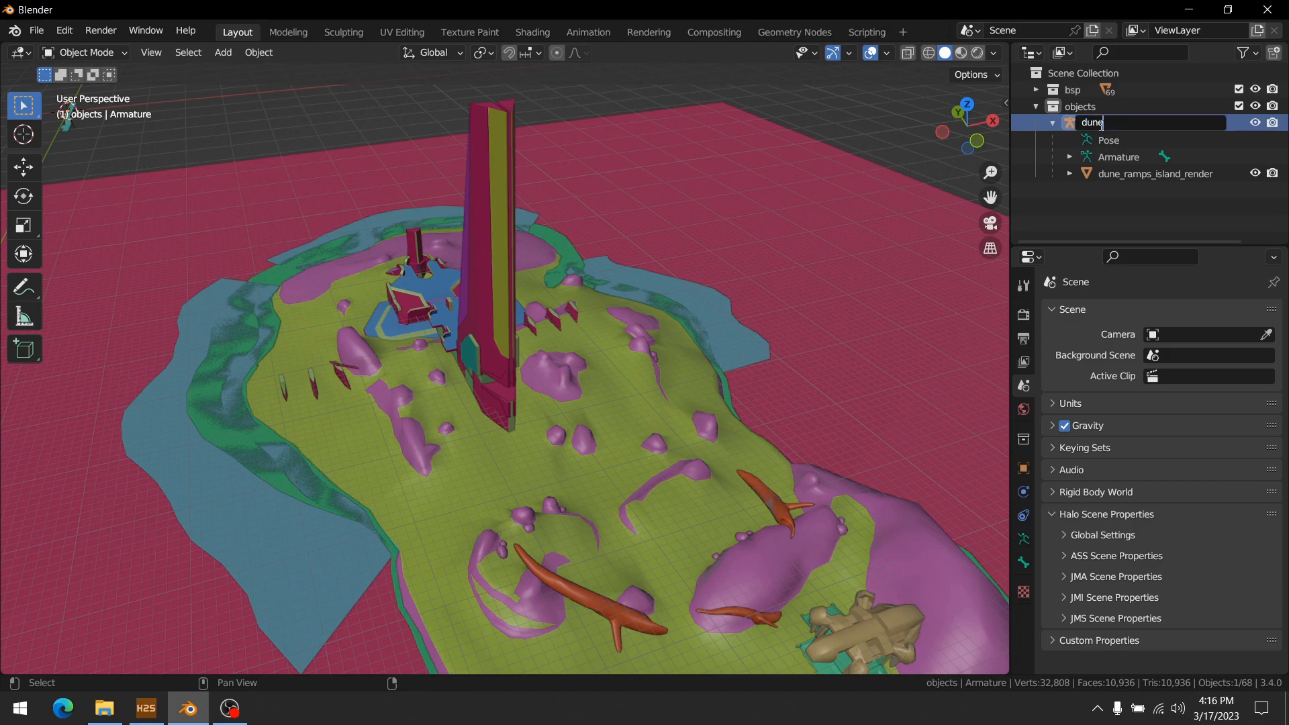
type("_ramps_island")
key("Return")
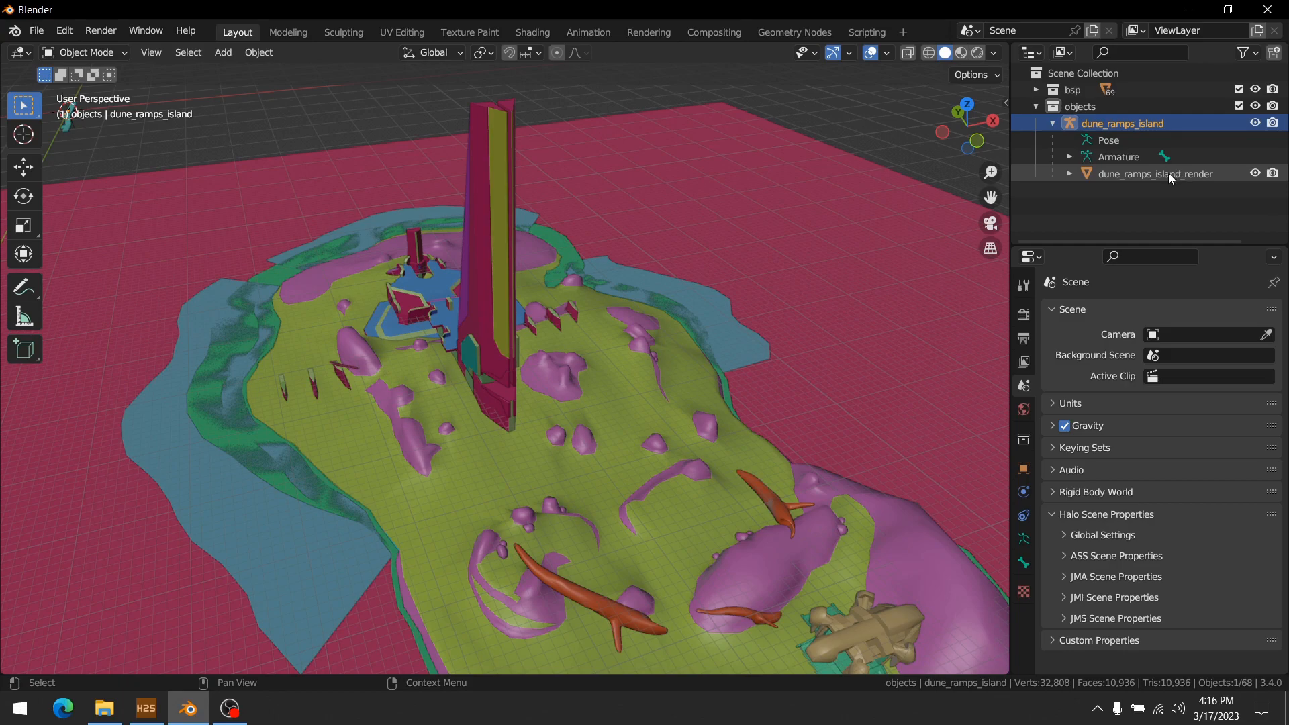
- Try renaming the armature as dune_ramps_island_render
double_click(1171, 123)
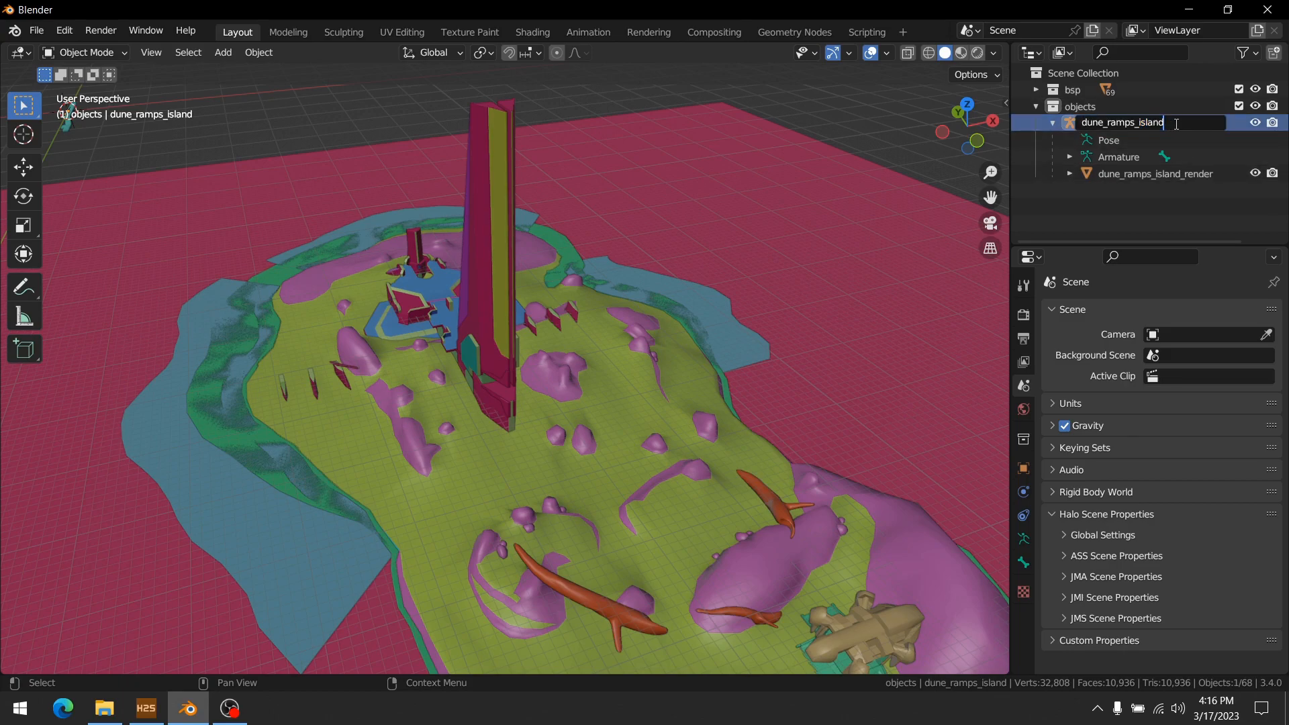
type("_render")
key("Return")
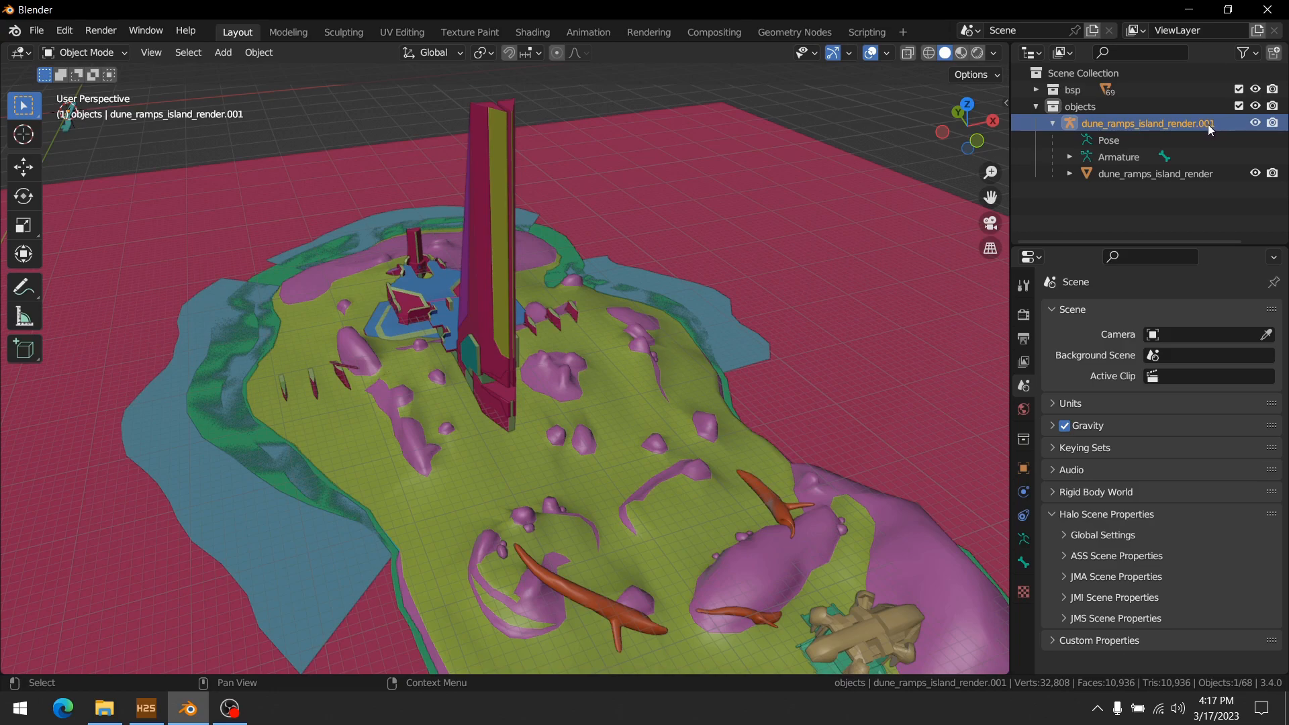
right_click(1170, 122)
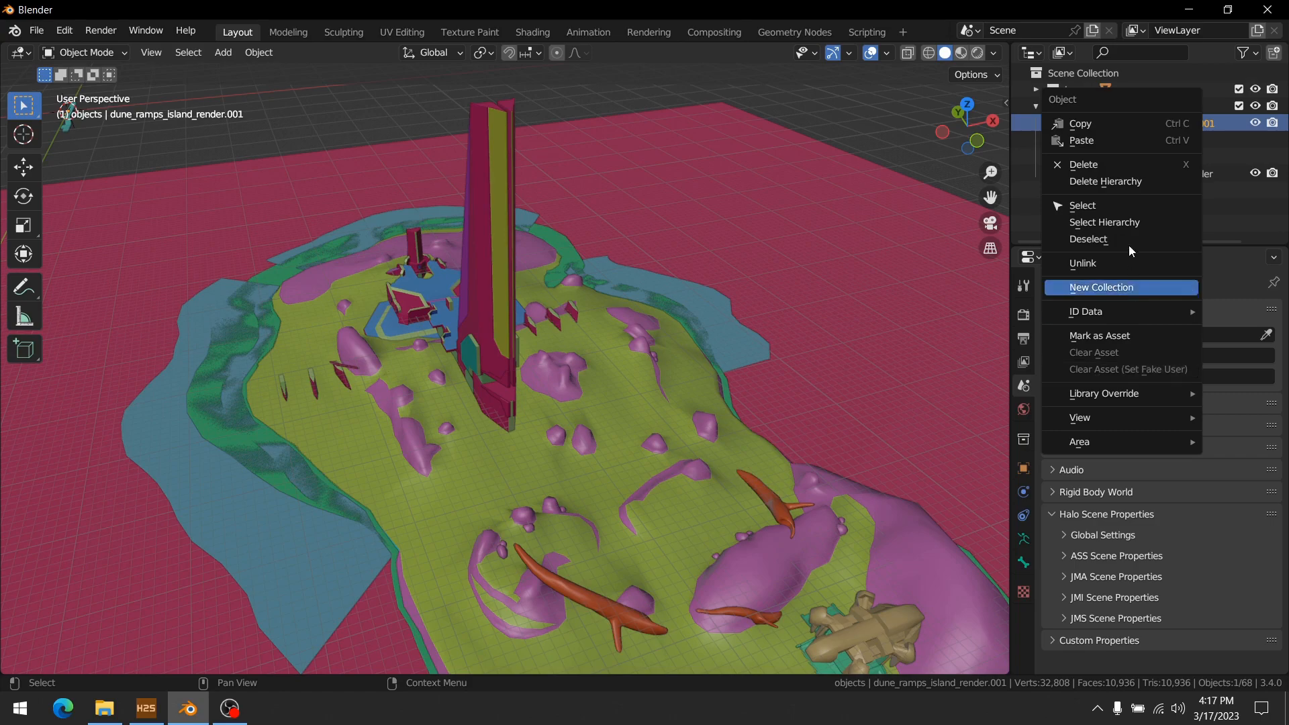
left_click(1130, 223)
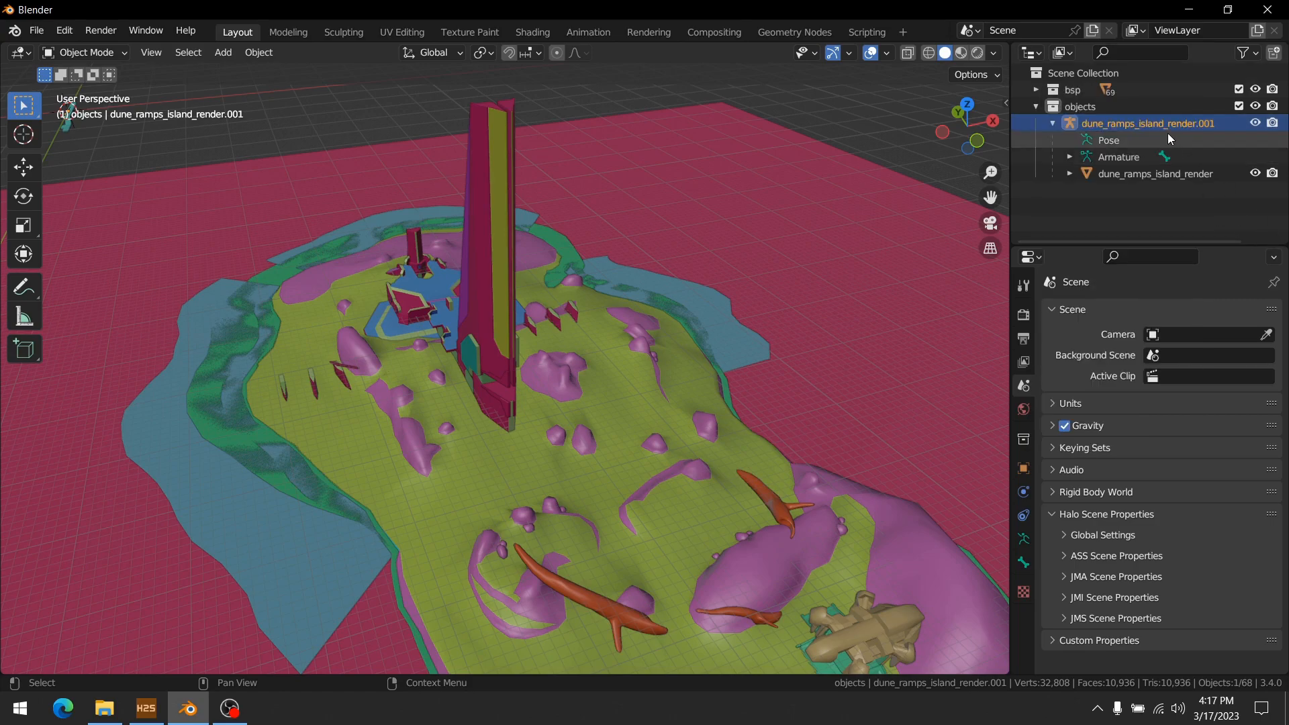
- Remove the render suffix so the armature is named dune_ramps_island again
double_click(1212, 124)
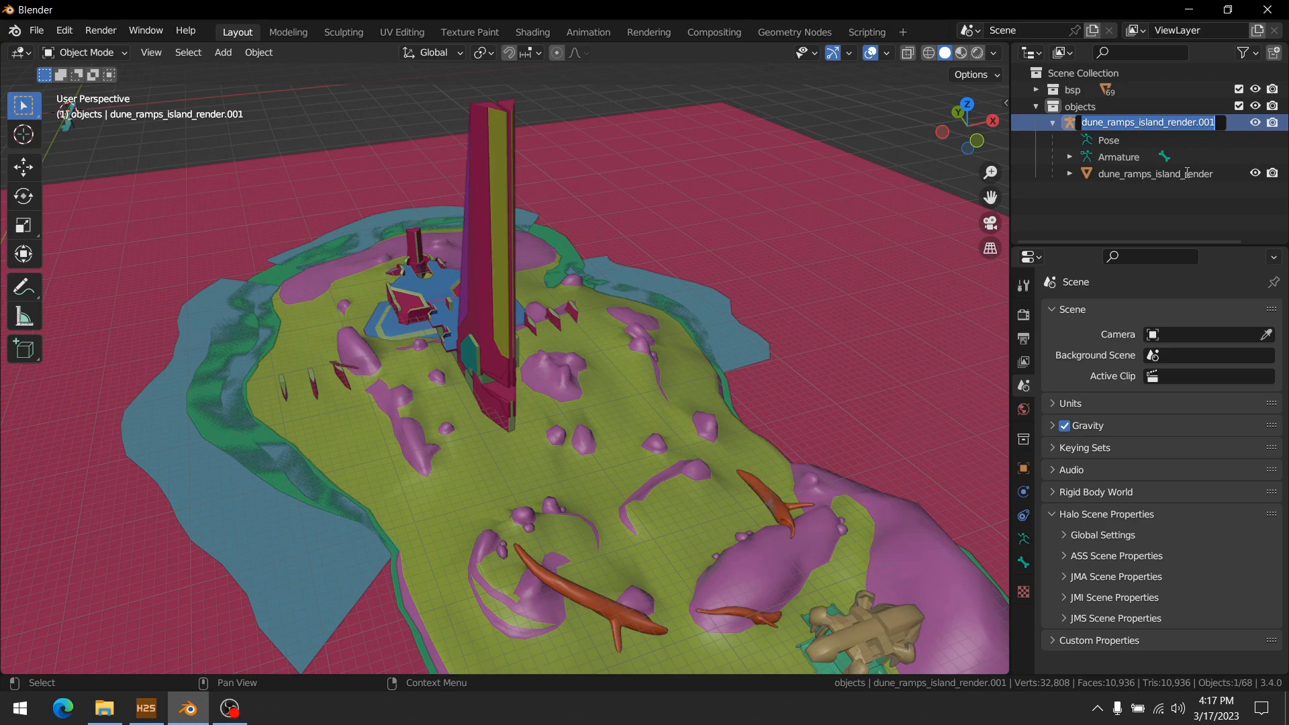
left_click_drag(1206, 127, 1166, 129)
key("BackSpace")
key("Return")
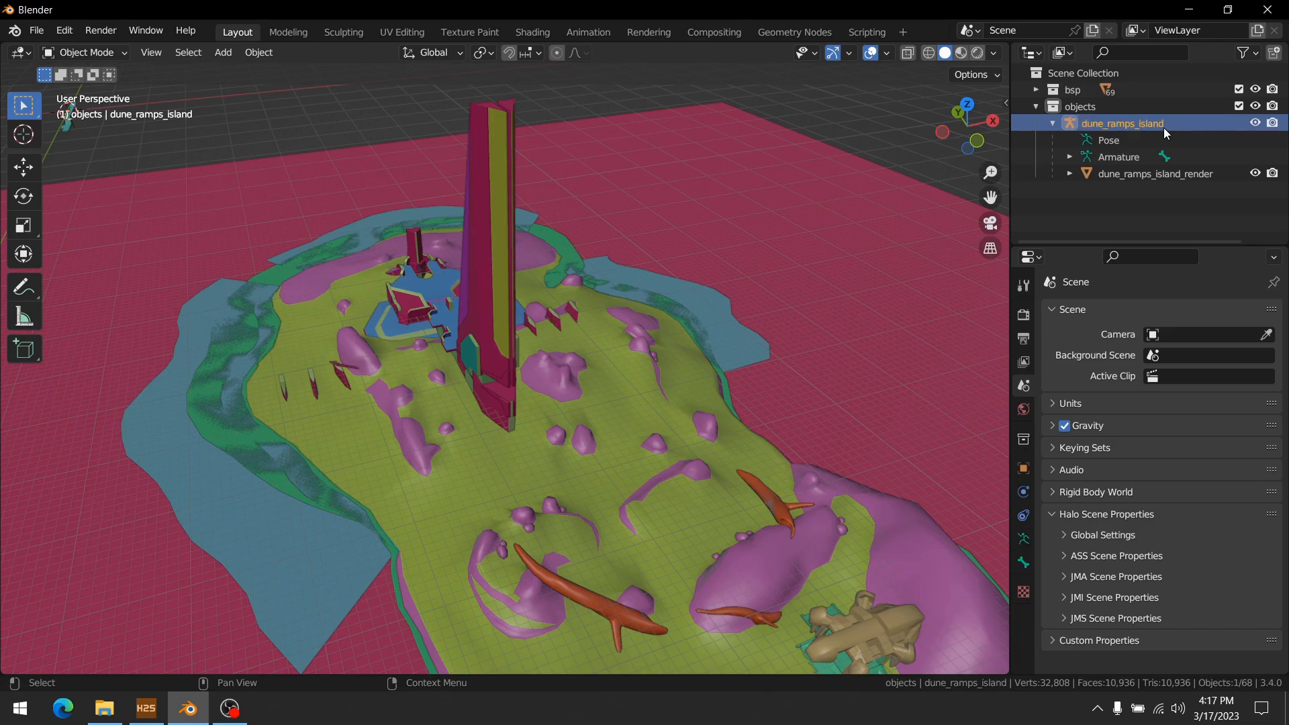
- Collapse the dune_ramps_island hierarchy in the outliner and show the armature's object transform properties
middle_click_drag(542, 302, 997, 522)
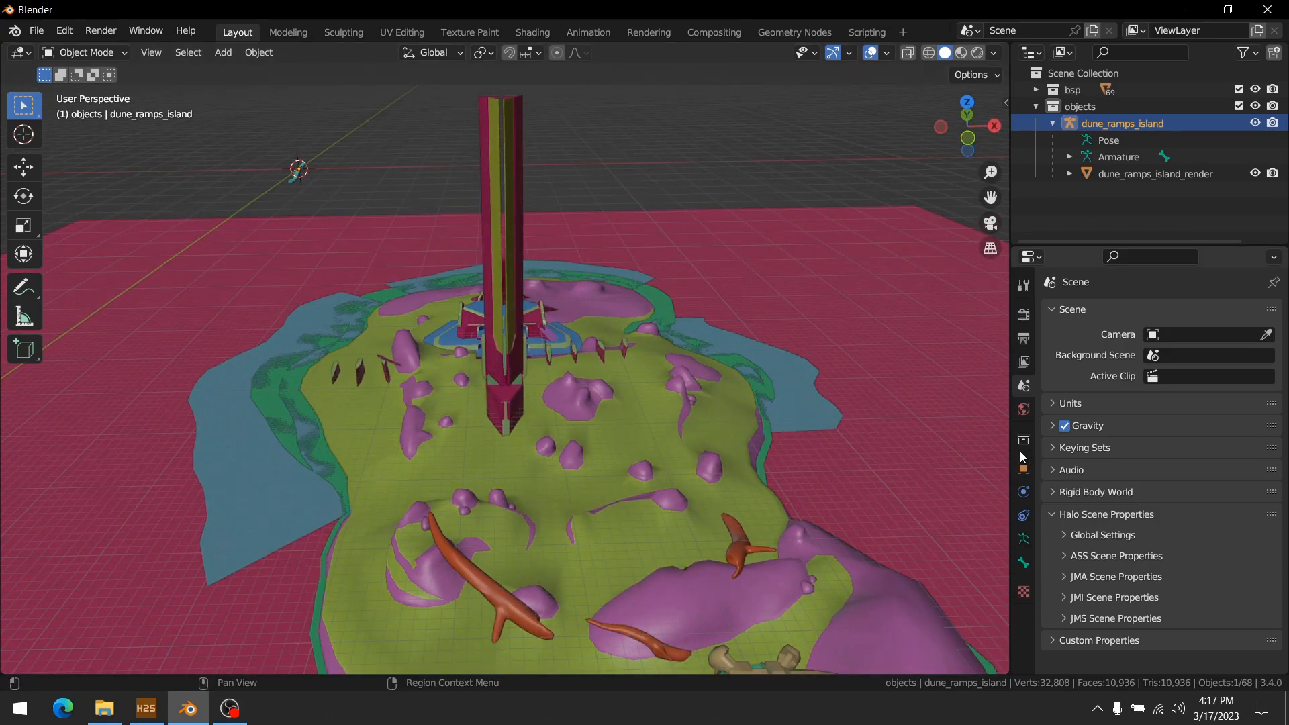
left_click(1053, 123)
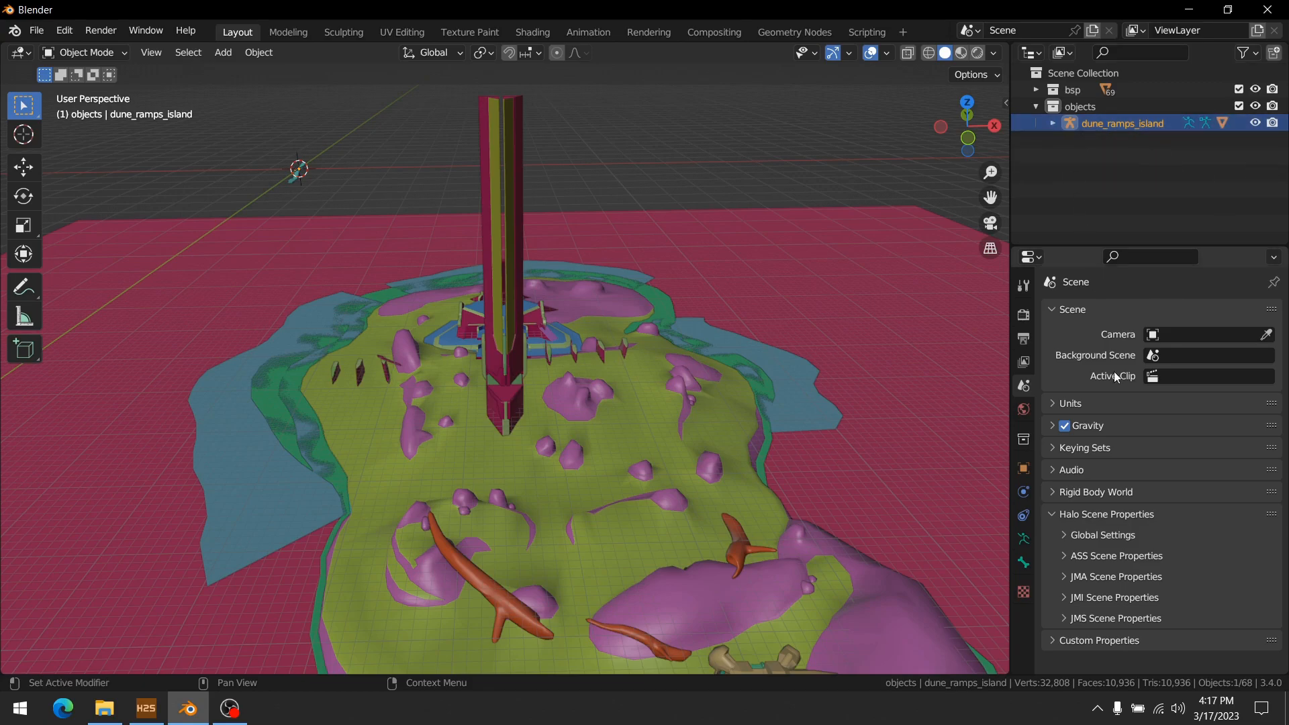
left_click(1024, 469)
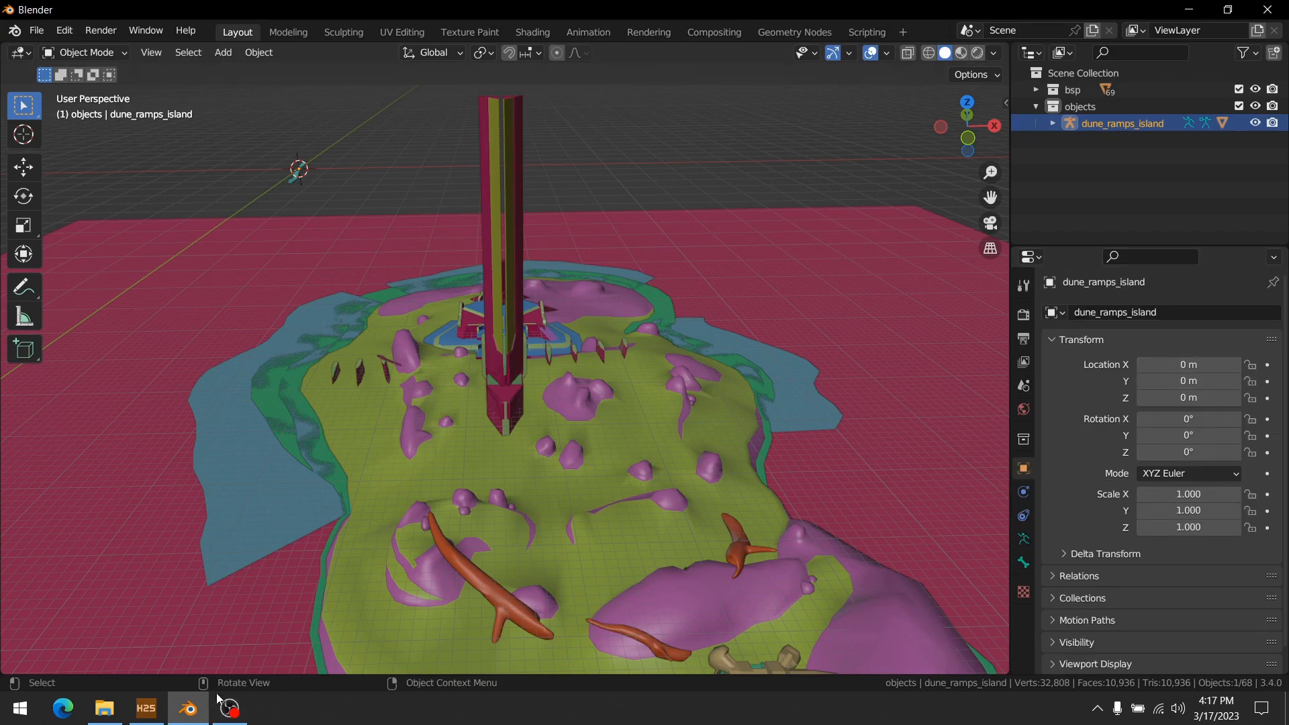
- Switch to H2 Sapien and select the dune_ramps_island instance among the scenery objects
left_click(153, 718)
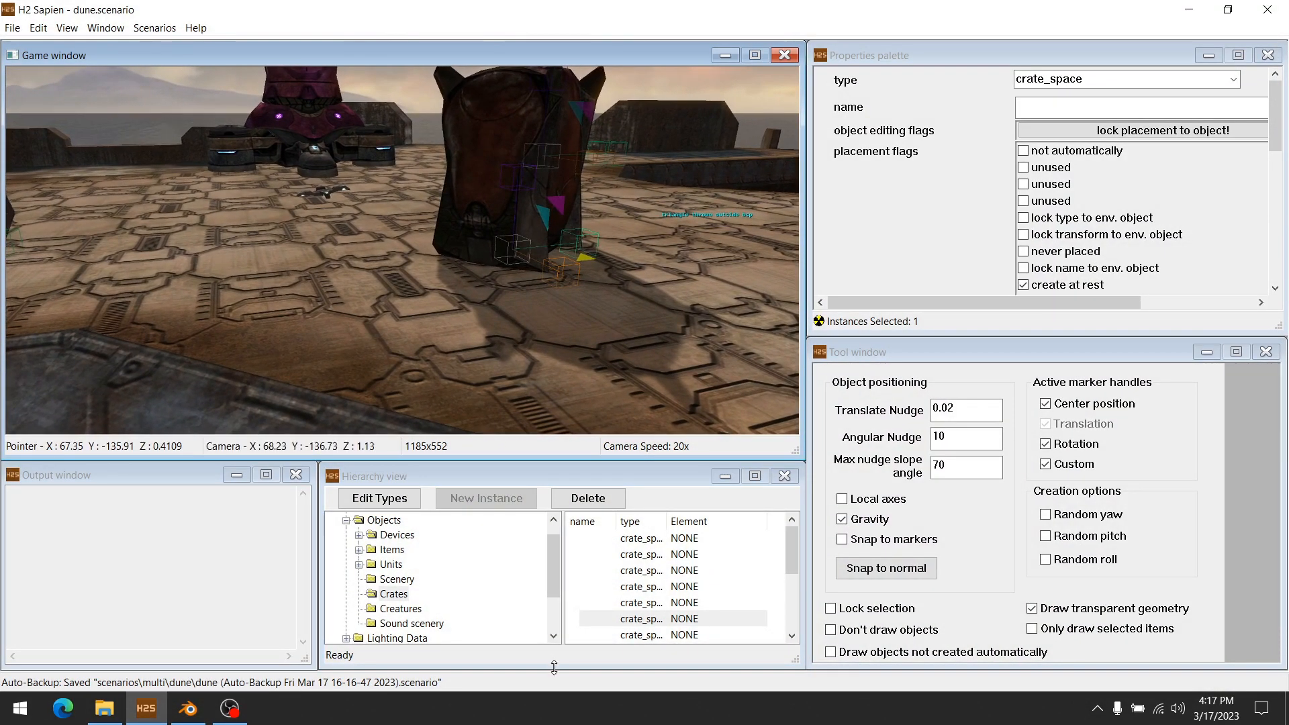
left_click(396, 579)
scroll(624, 570, "down", 3)
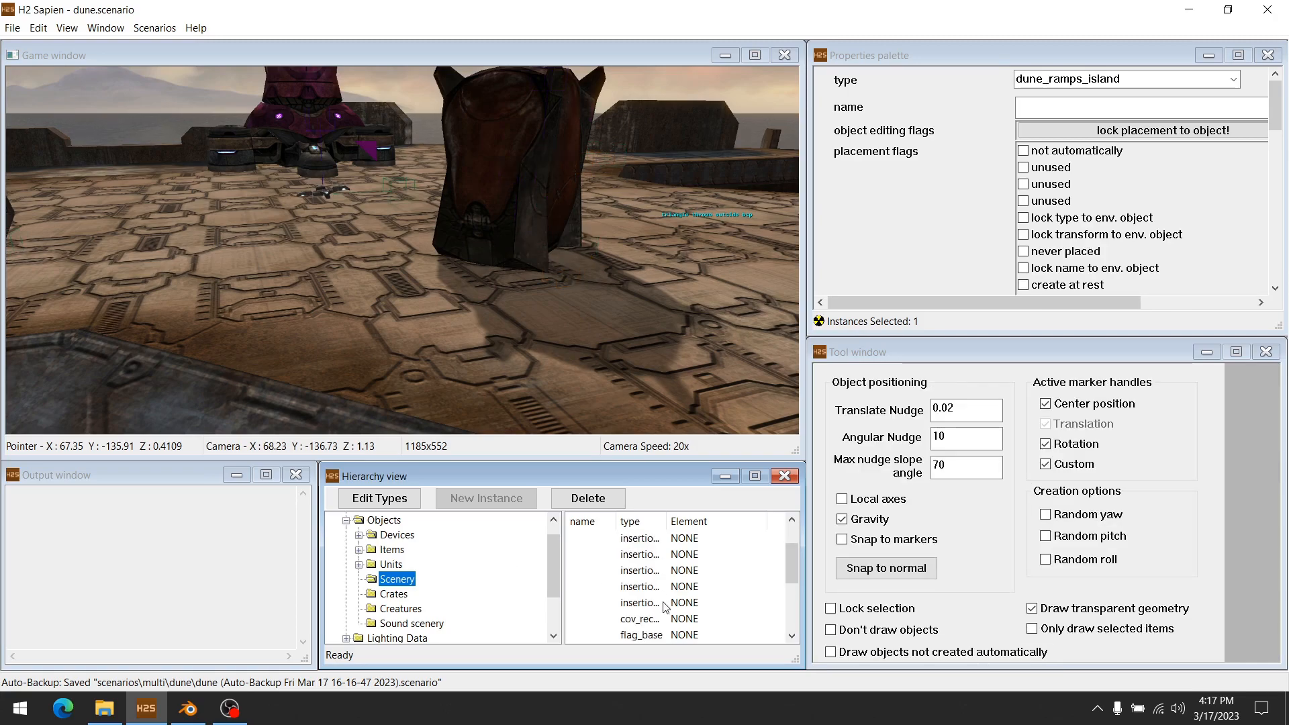
double_click(646, 556)
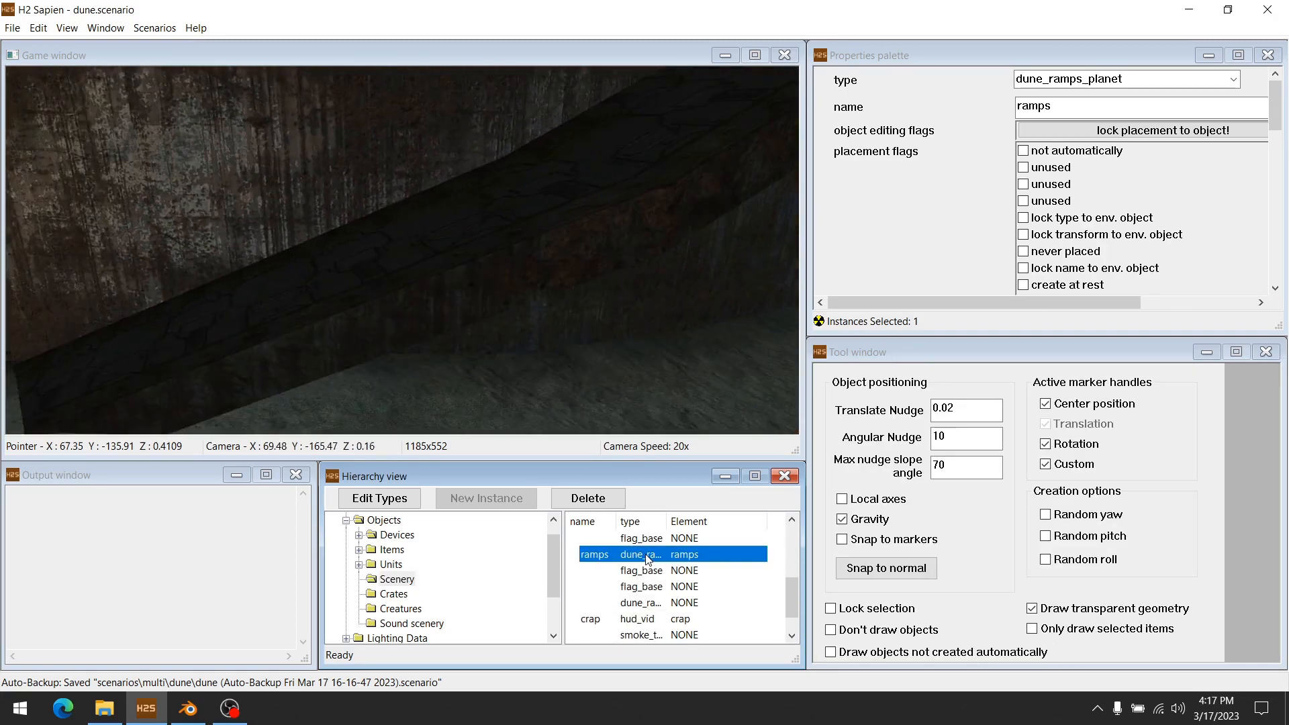
double_click(643, 603)
- Examine the dune_ramps_island object in the game view and bring up its position and rotation properties
key("a")
middle_click_drag(403, 250, 506, 368)
key("r")
key("s")
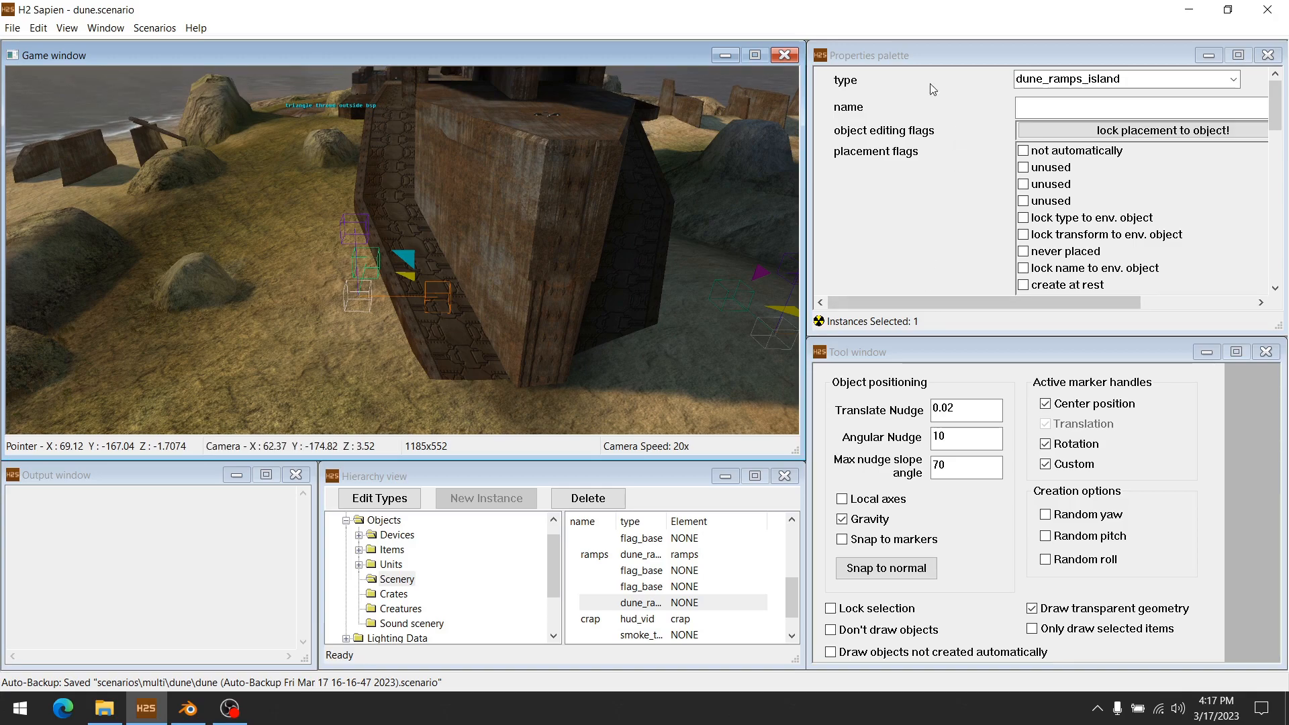
left_click(930, 146)
left_click_drag(1275, 96, 1276, 133)
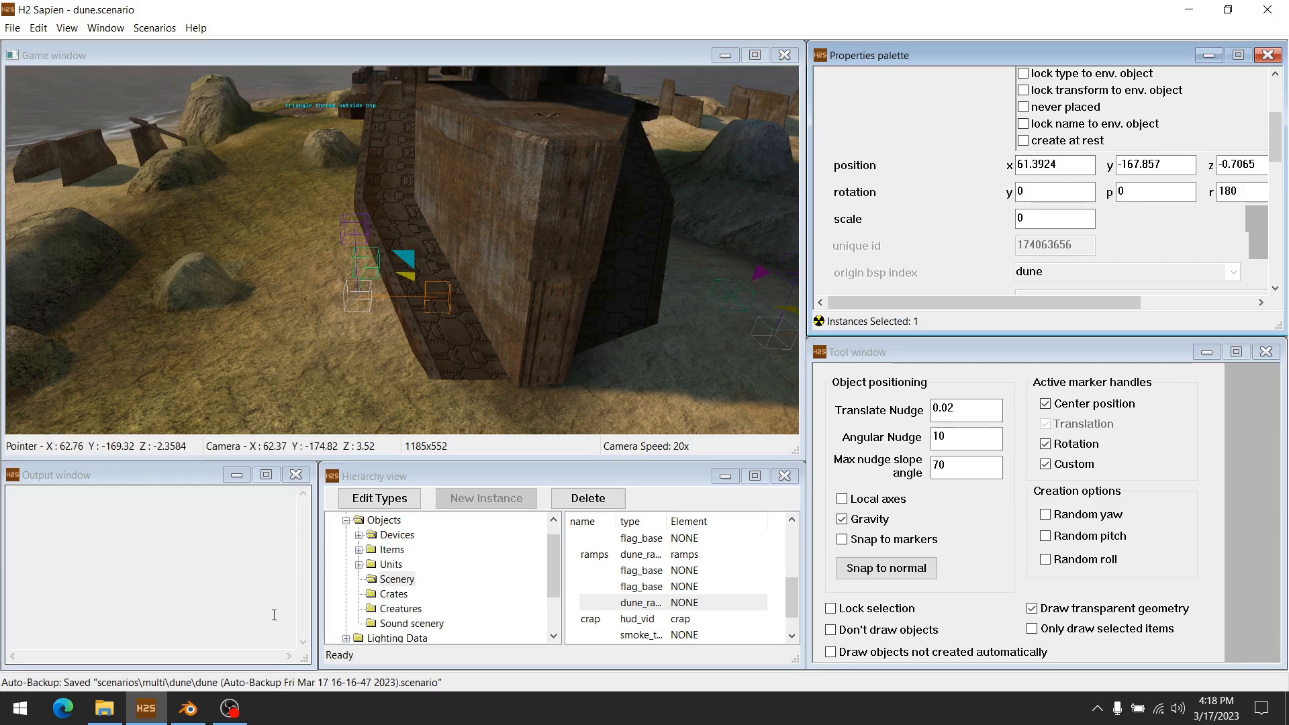
- Switch to Blender, restore its window from full size and narrow it so that H2 Sapien's position and rotation fields are uncovered
left_click(188, 708)
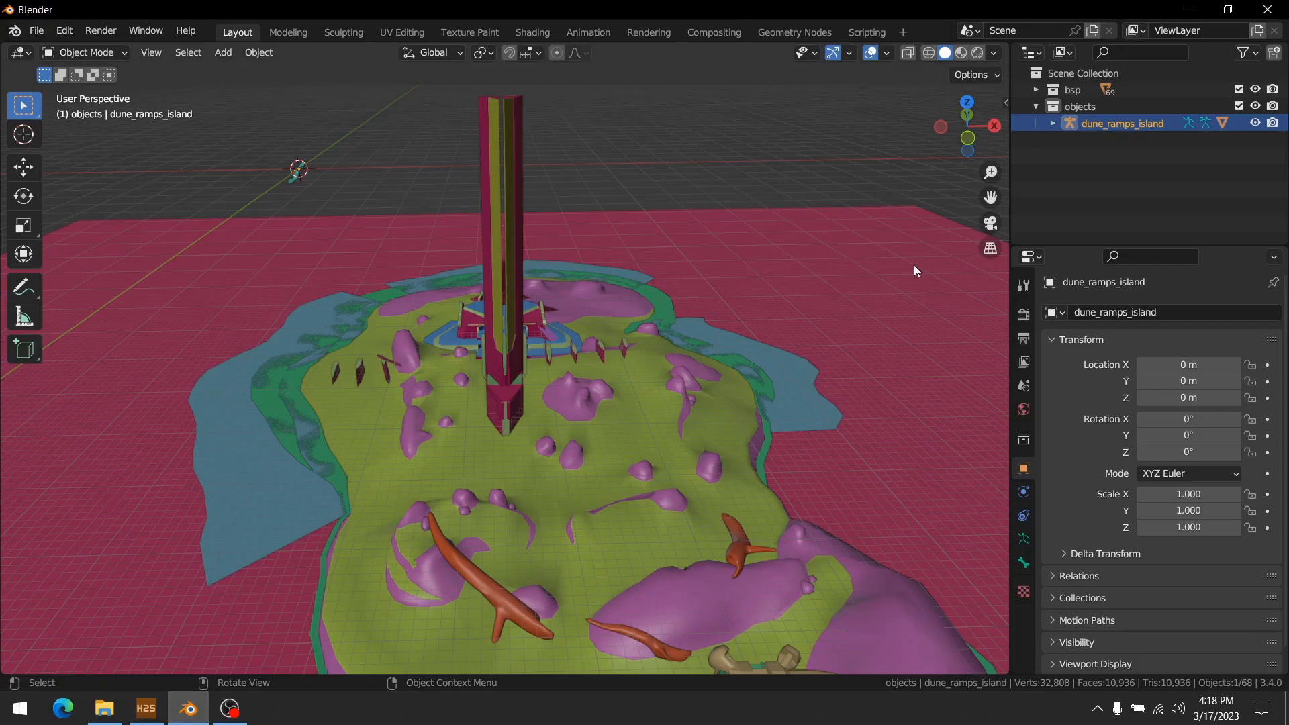
left_click(1223, 15)
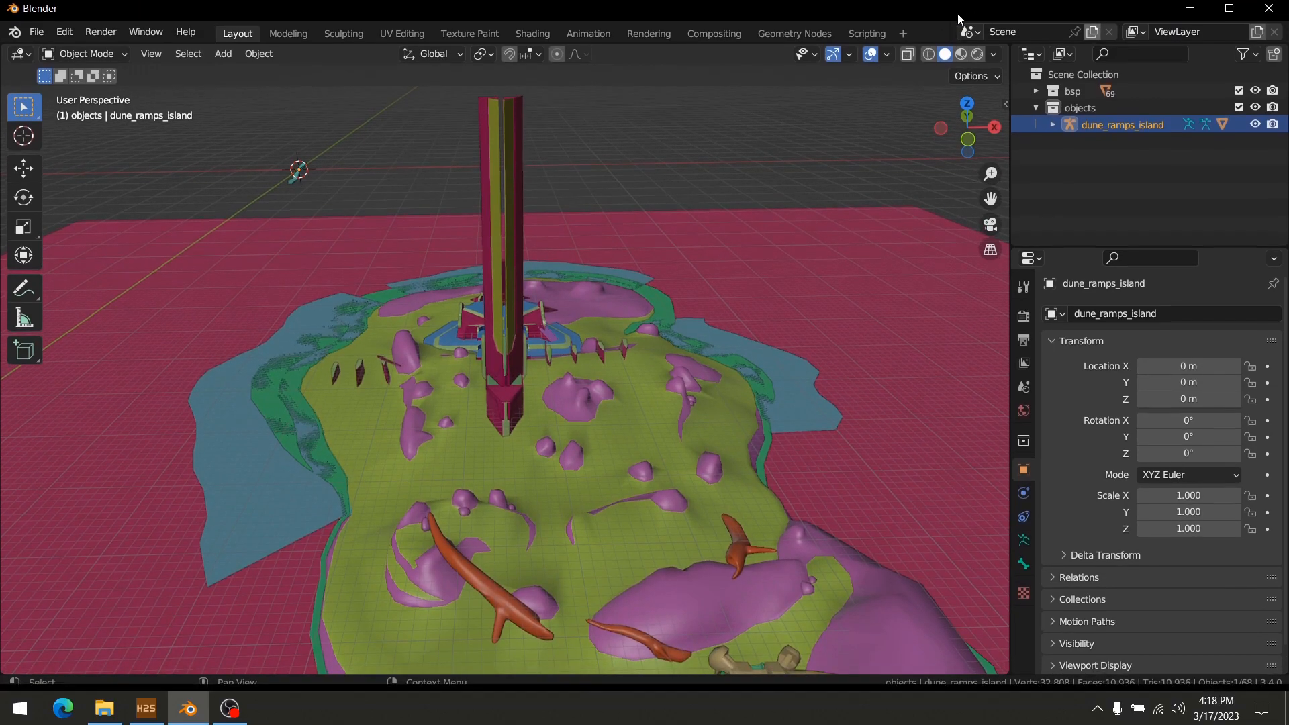
left_click_drag(1163, 31, 1090, 19)
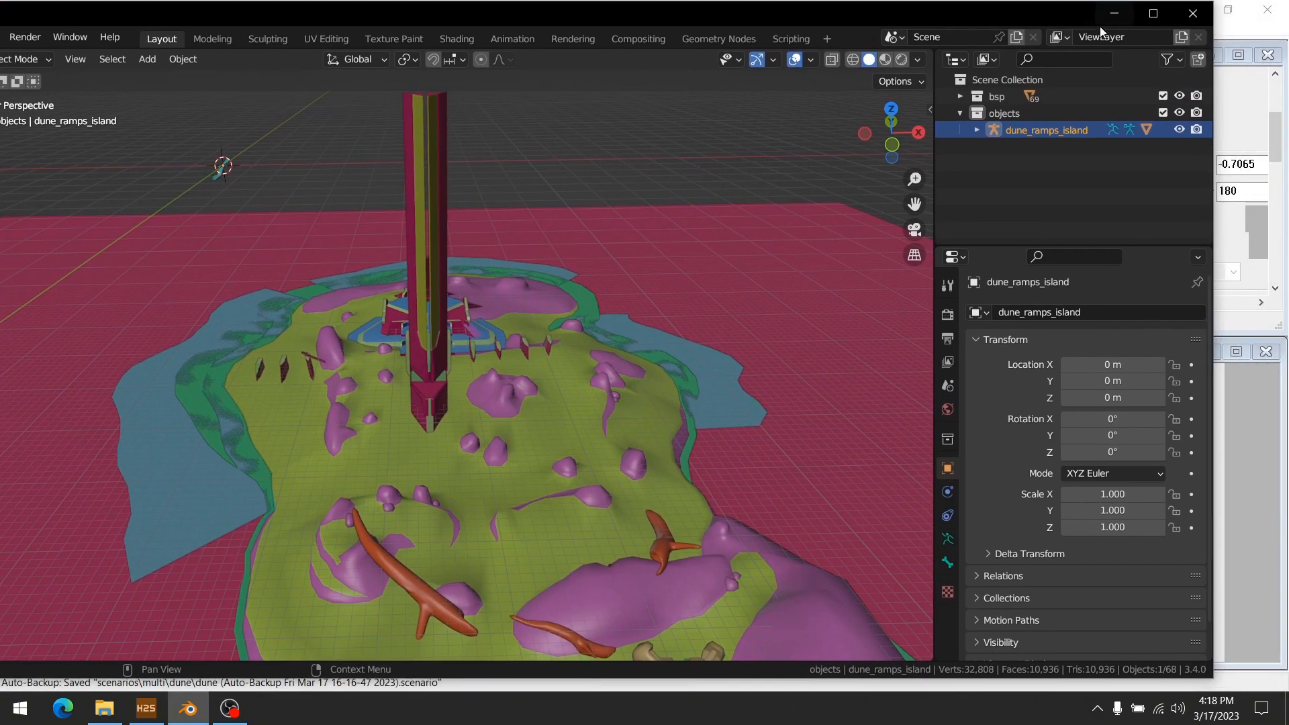
left_click_drag(1215, 93, 981, 116)
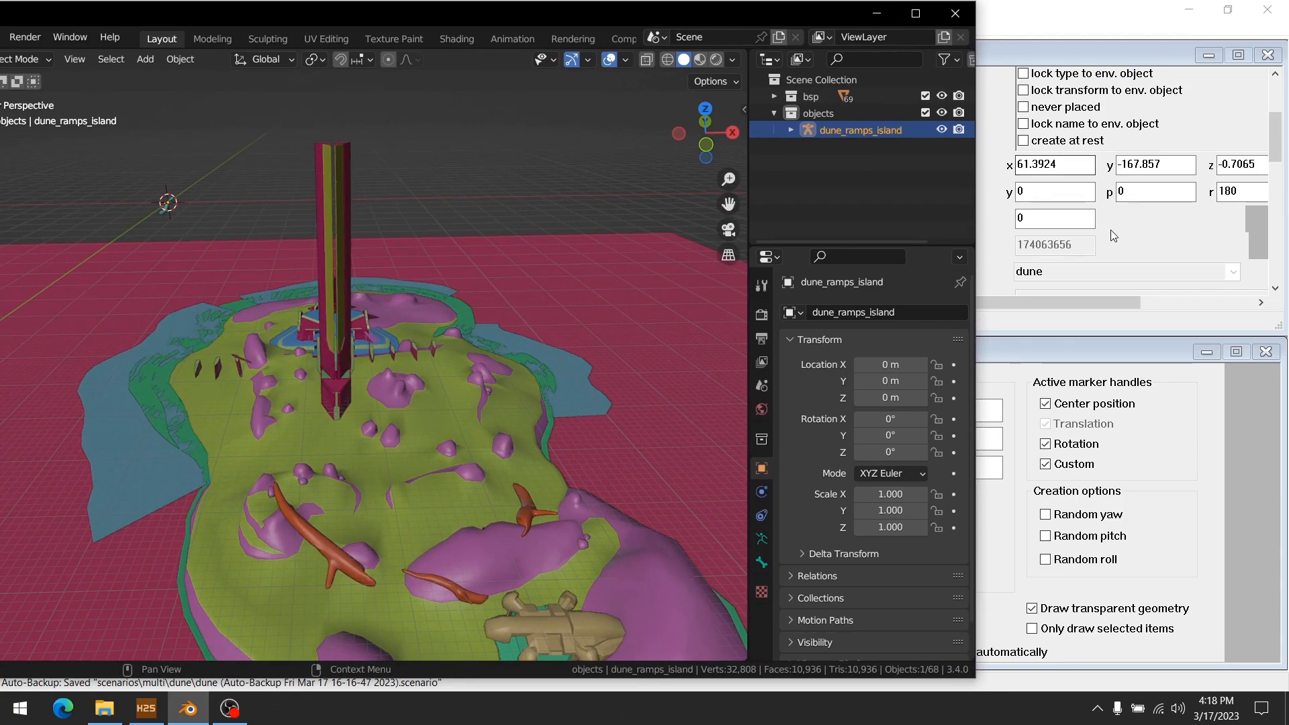
- Set the dune_ramps_island armature's location to X 61.3924, Y -167.857 and Z -0.7065 m
left_click(891, 365)
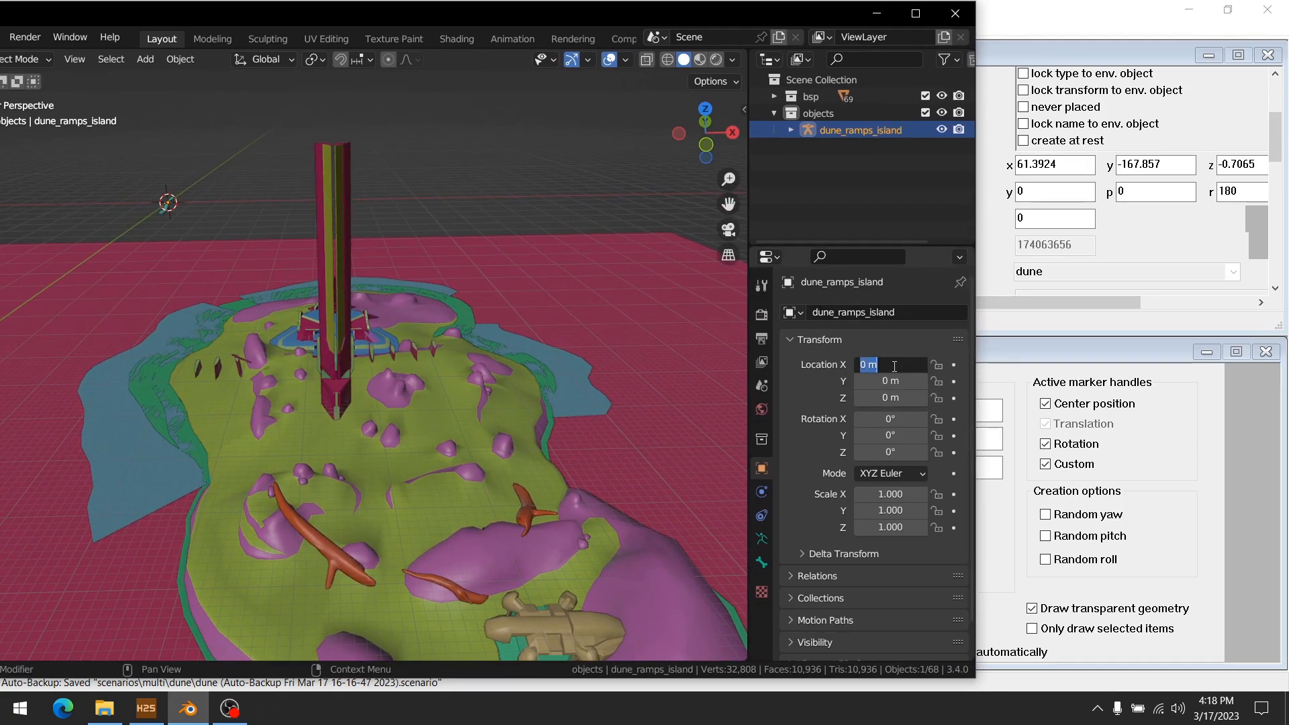
type("61.392")
key("Tab")
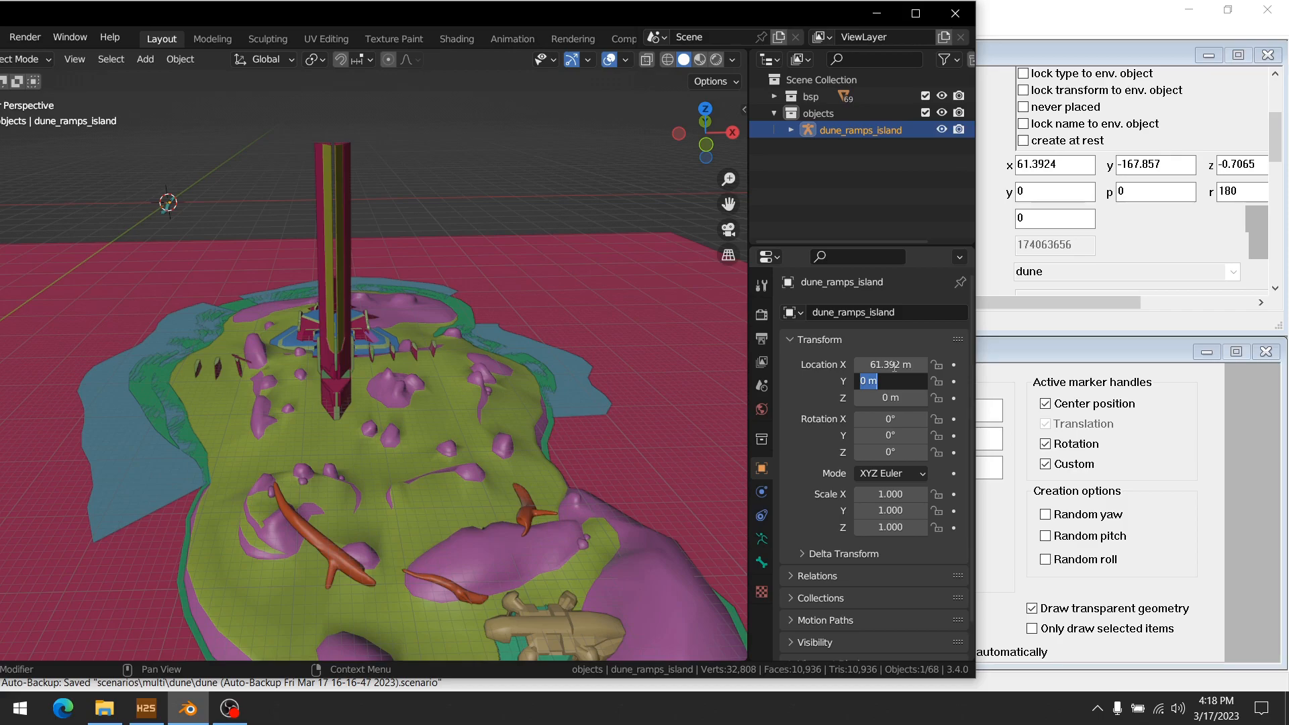
type("-167.857")
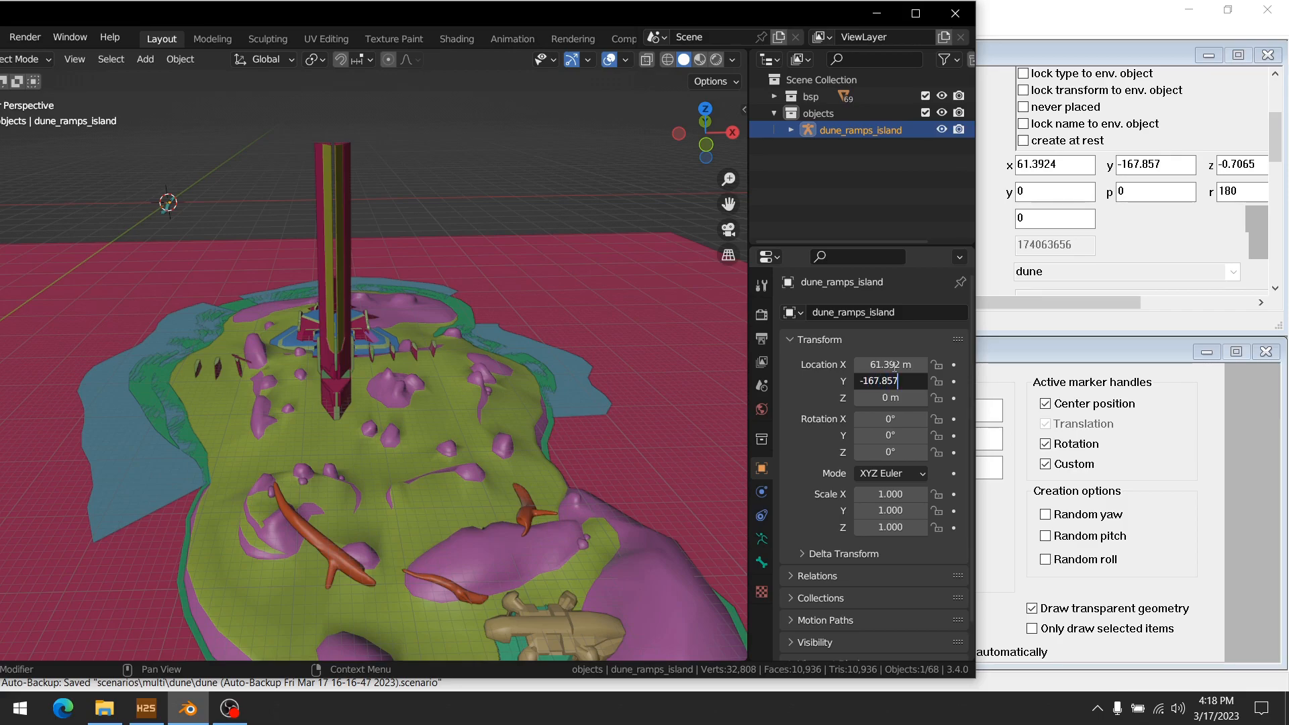
key("Tab")
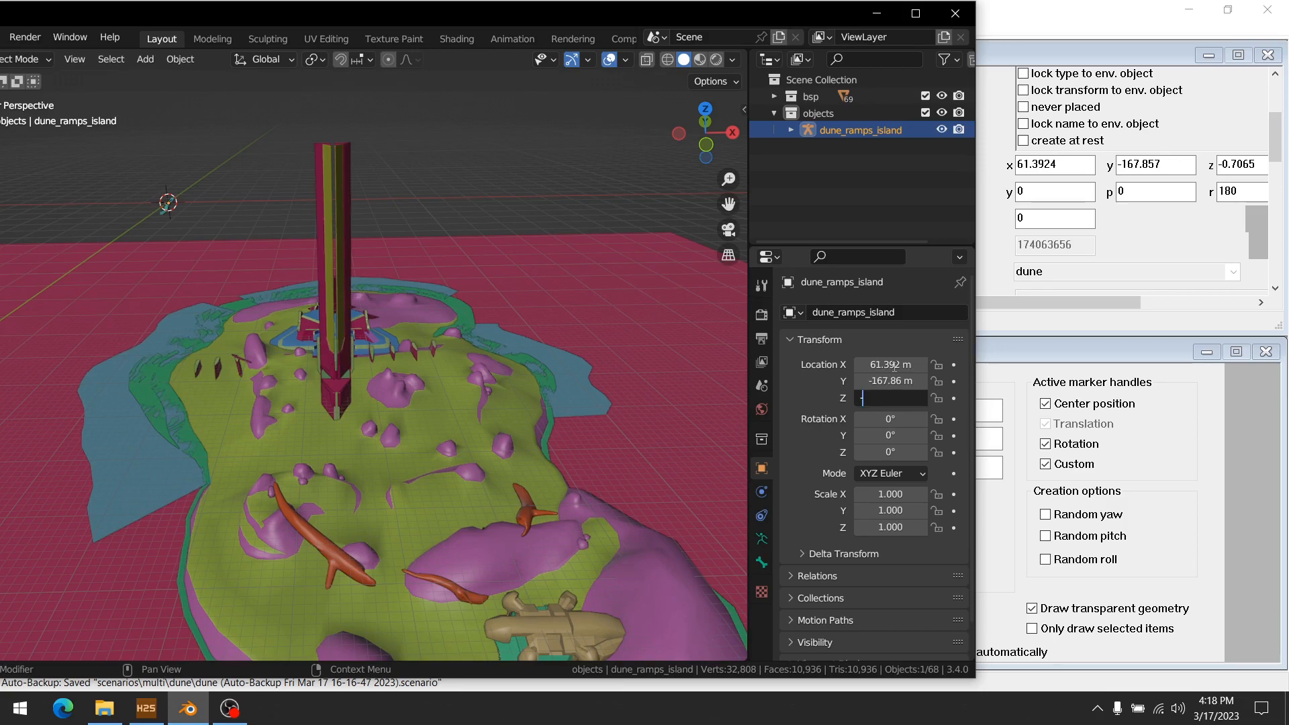
type("-0.7065")
key("Return")
- Examine where the dune_ramps_island object sits relative to the world origin and the level's island geometry
middle_click_drag(190, 339, 196, 304)
middle_click_drag(67, 272, 350, 337, "shift")
scroll(349, 337, "up", 4)
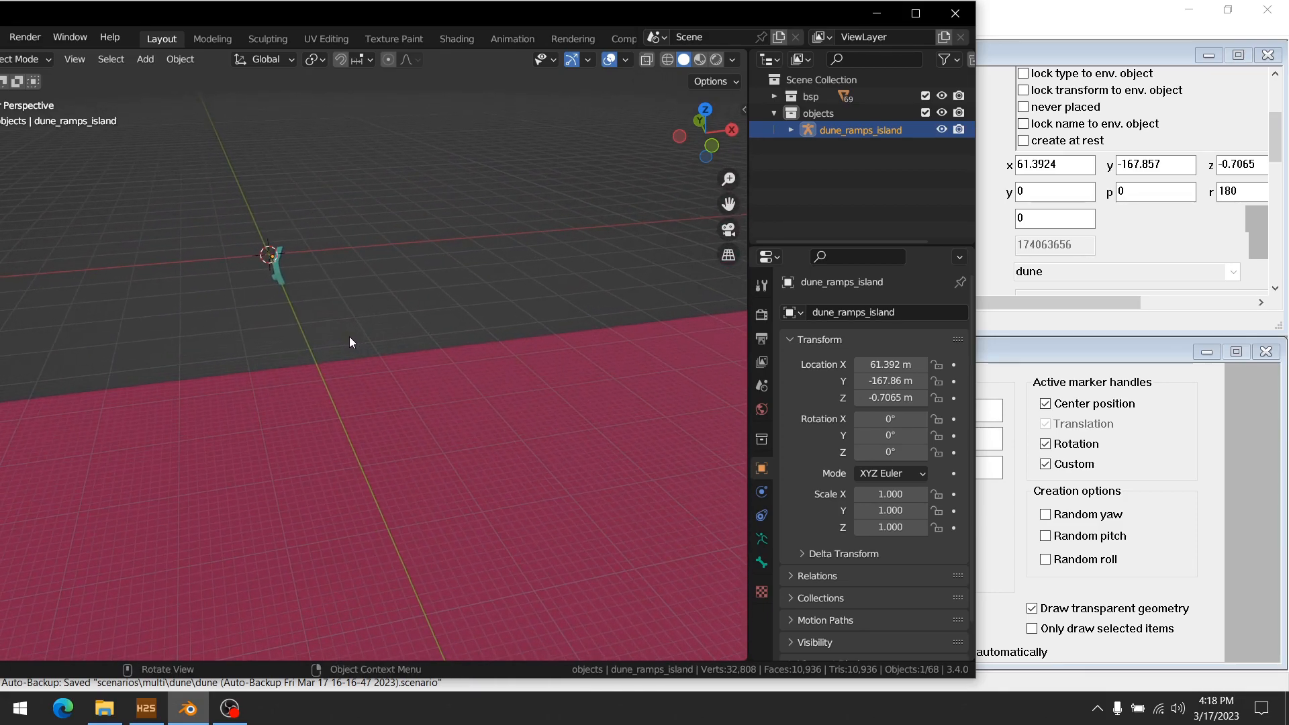
scroll(413, 382, "down", 7)
scroll(454, 427, "down", 3)
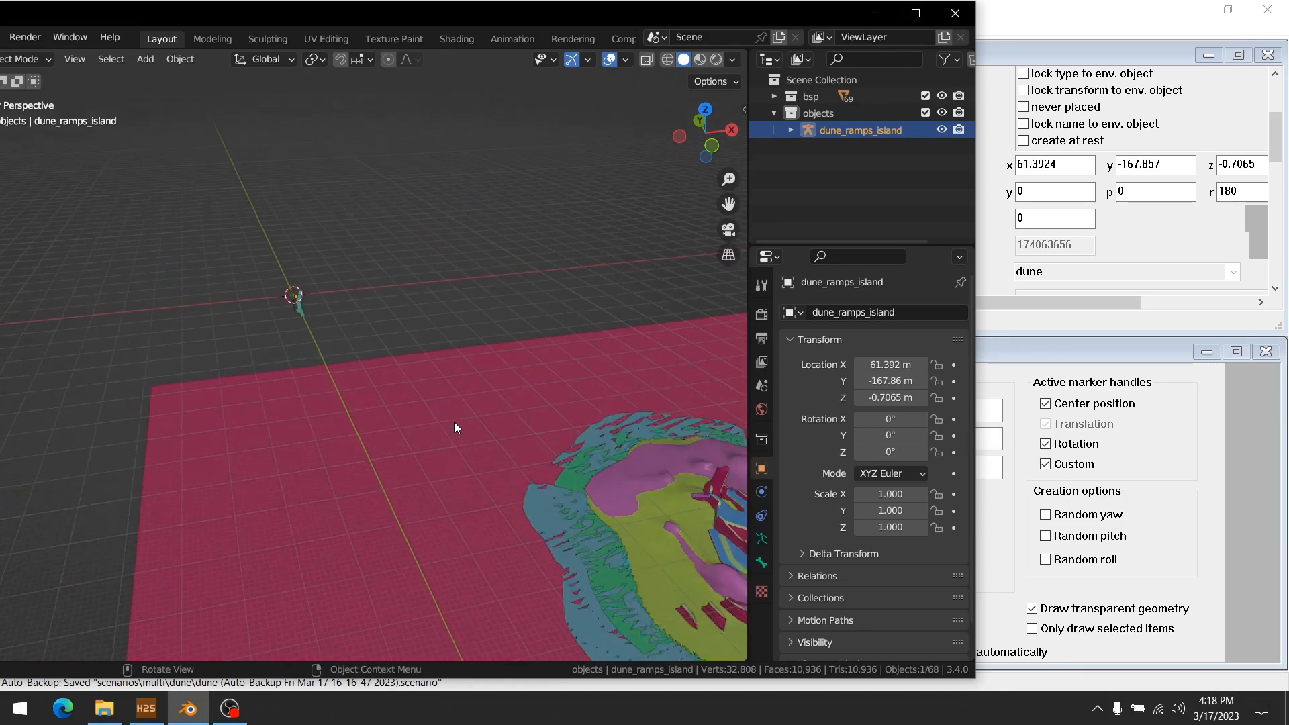
middle_click_drag(470, 433, 218, 302, "shift")
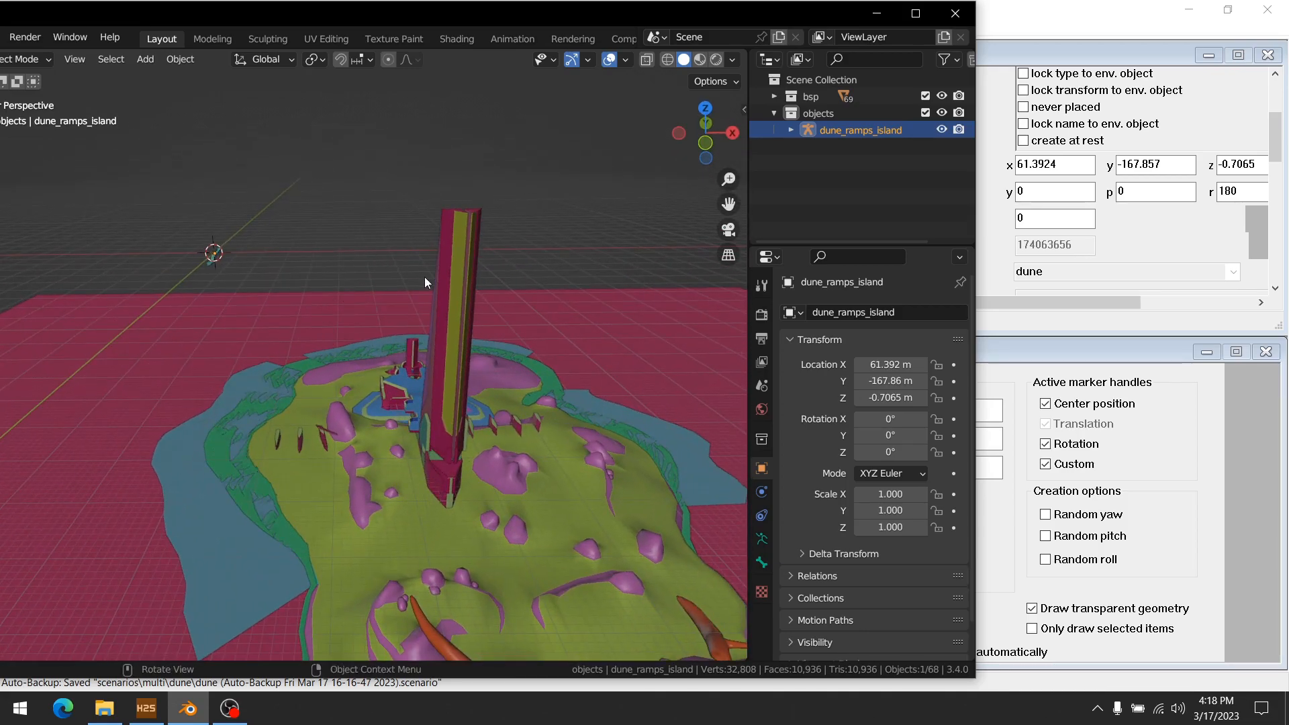
middle_click_drag(371, 357, 284, 352)
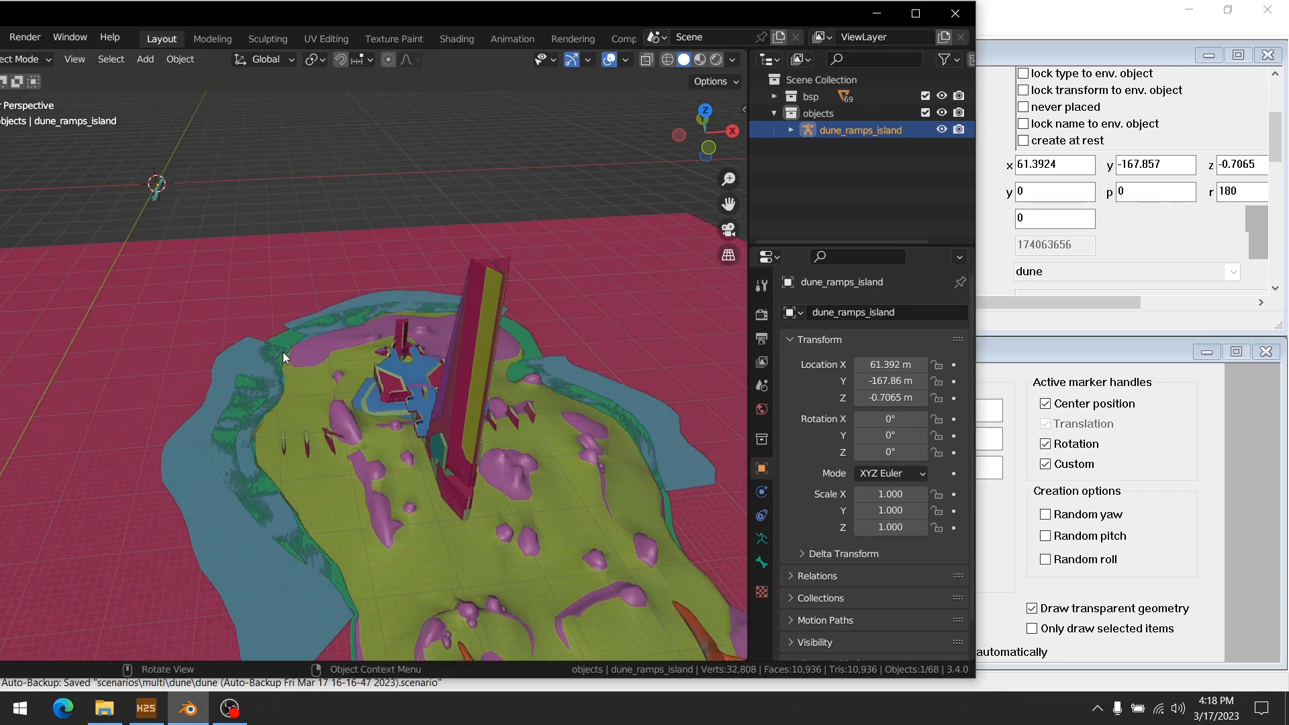
- Multiply the dune_ramps_island location values by 100, setting X 6139.24, Y -16785.7 and Z -70.65 m
left_click_drag(749, 378, 703, 378)
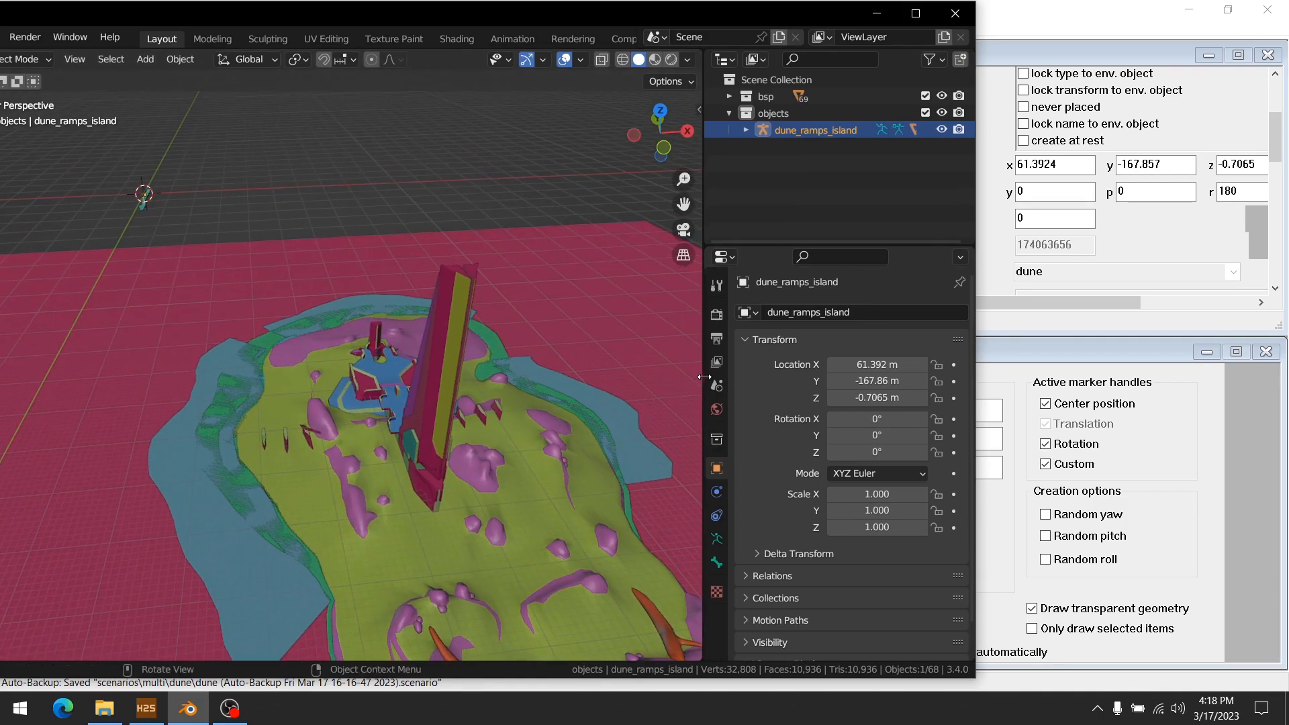
left_click(873, 365)
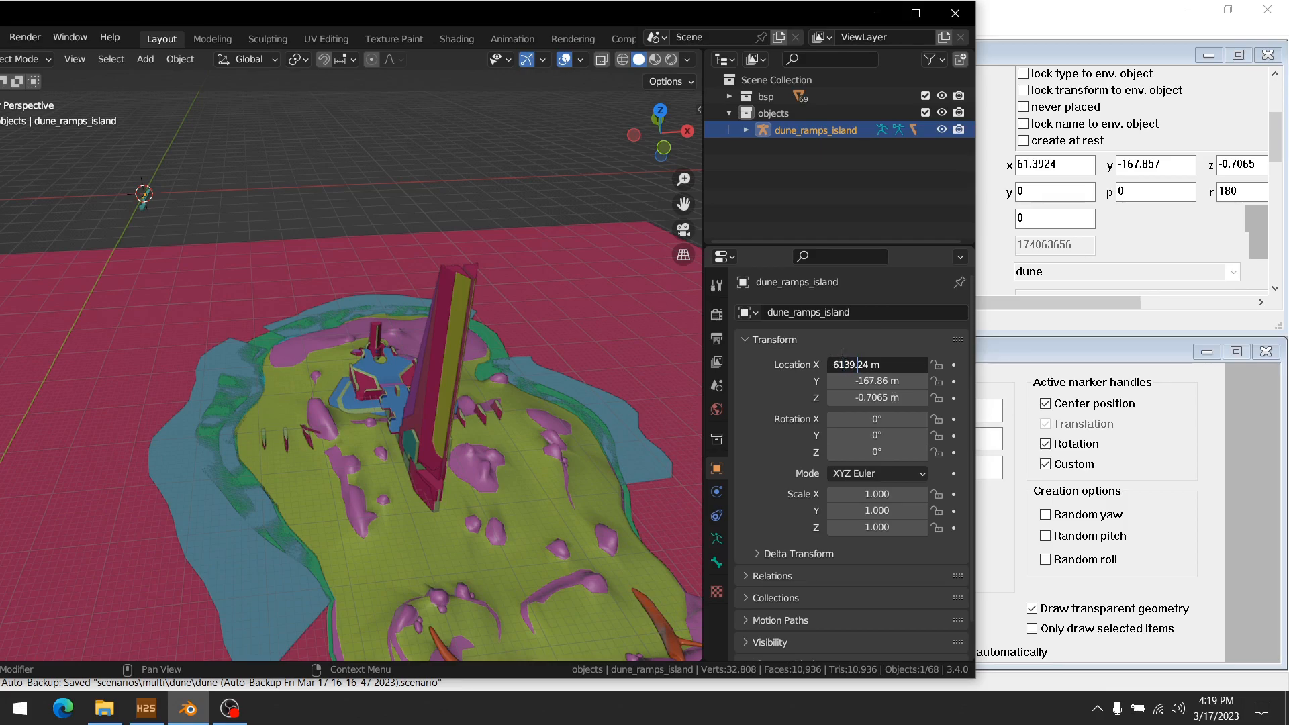
key("Return")
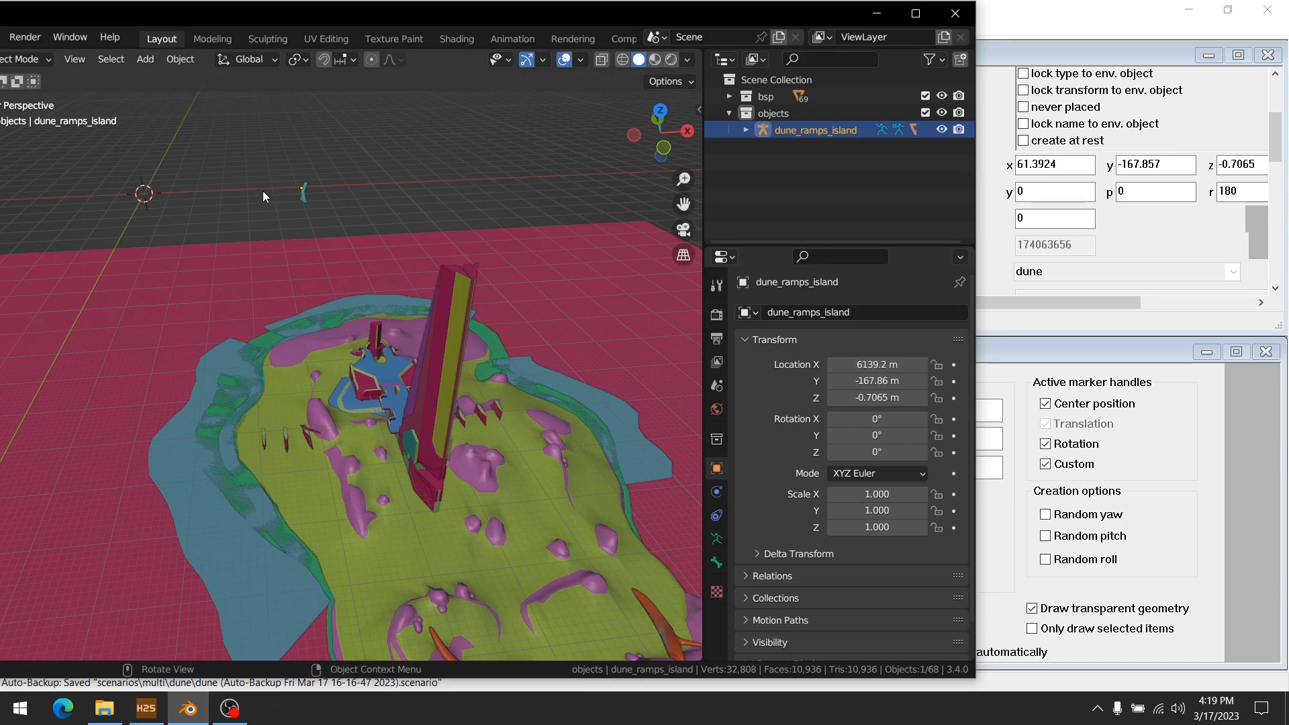
left_click(852, 381)
left_click(853, 381)
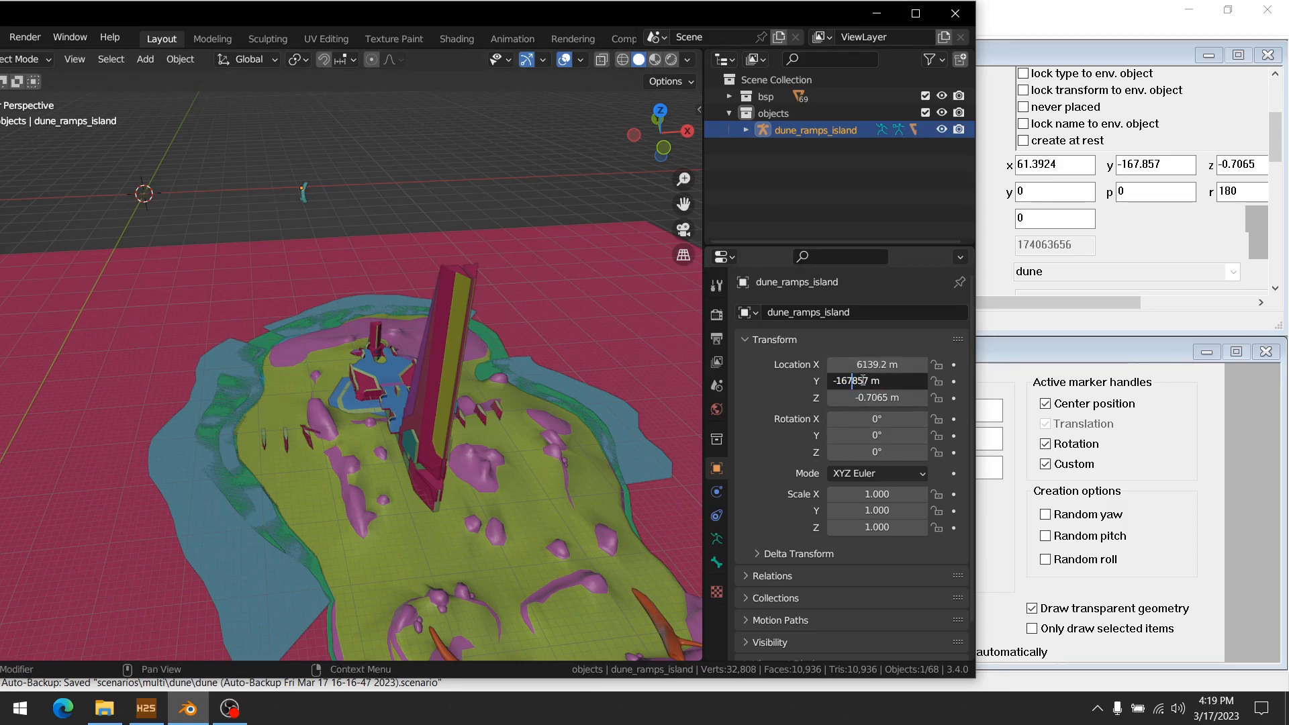
key("Return")
middle_click_drag(517, 483, 566, 474)
left_click(867, 398)
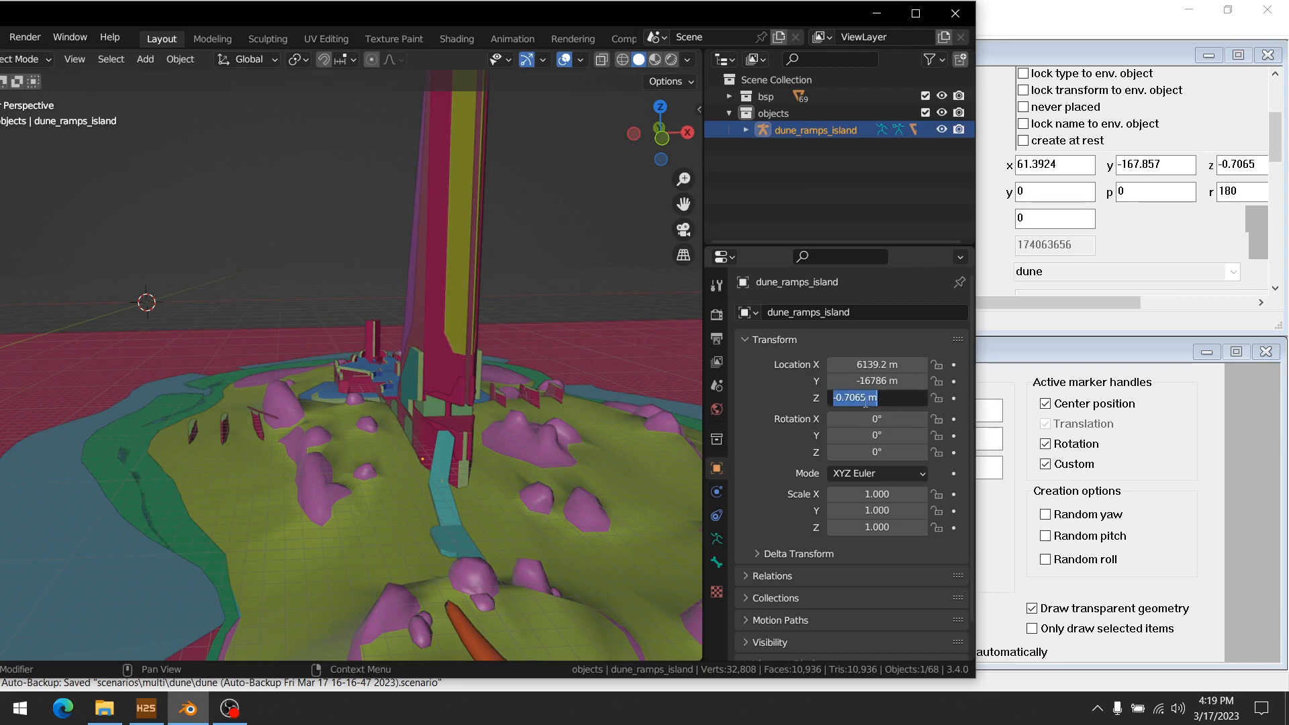
left_click(845, 398)
key("BackSpace")
key("Return")
- Inspect the ramp's orientation at the tower base and check it against the object's placement in H2 Sapien, returning to Blender
middle_click_drag(485, 480, 553, 519)
middle_click_drag(634, 527, 465, 466, "shift")
scroll(412, 468, "up", 3)
scroll(422, 471, "up", 1)
scroll(422, 471, "up", 2)
scroll(422, 471, "down", 2)
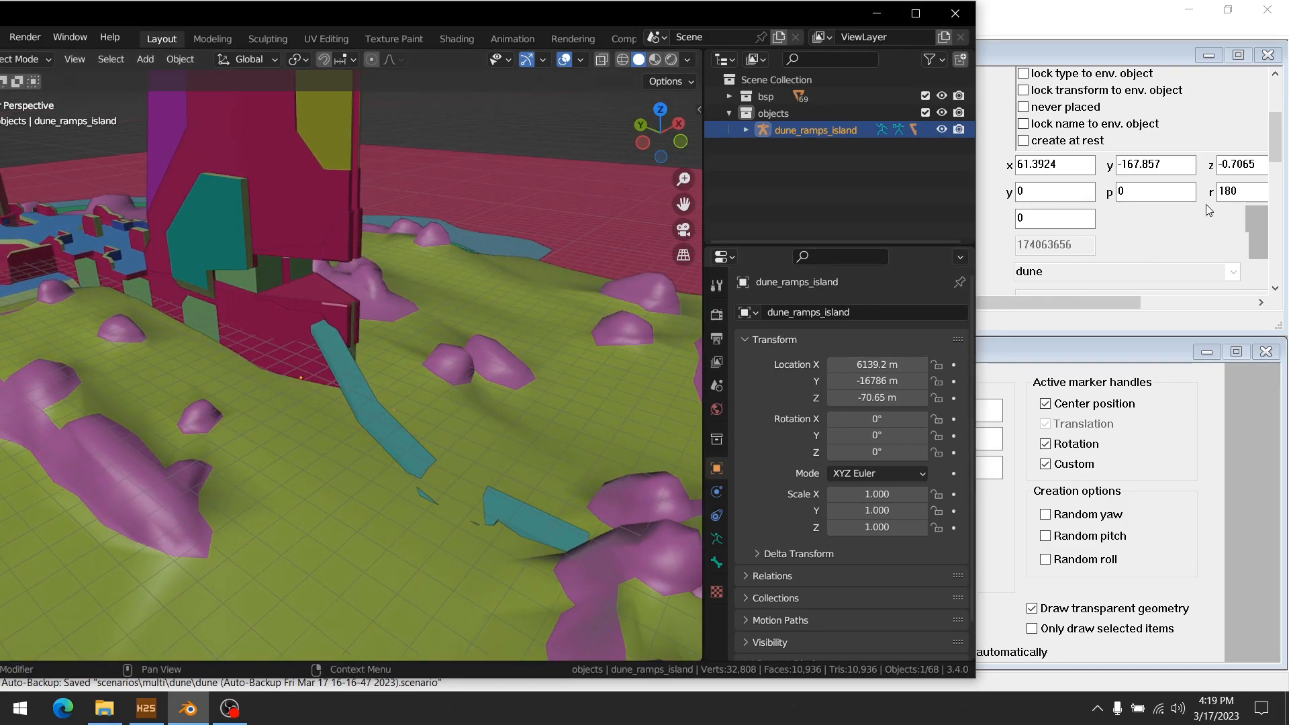
left_click(1150, 219)
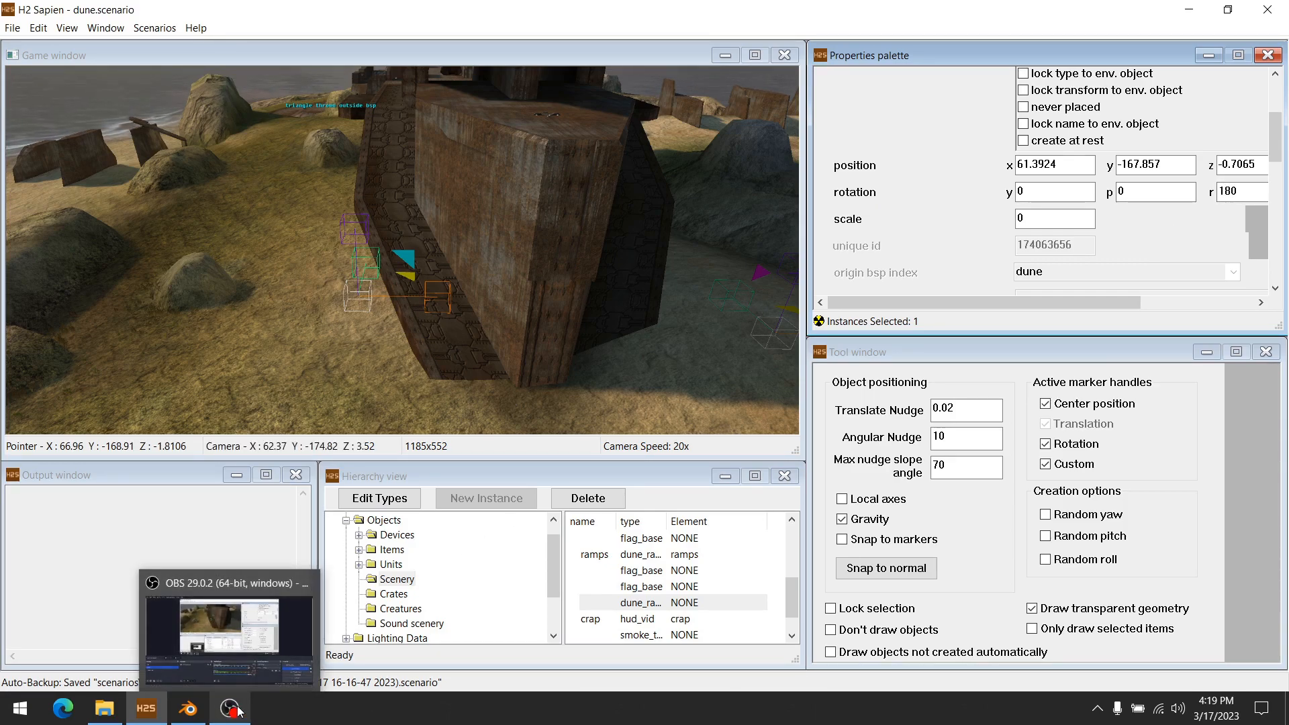
left_click(187, 708)
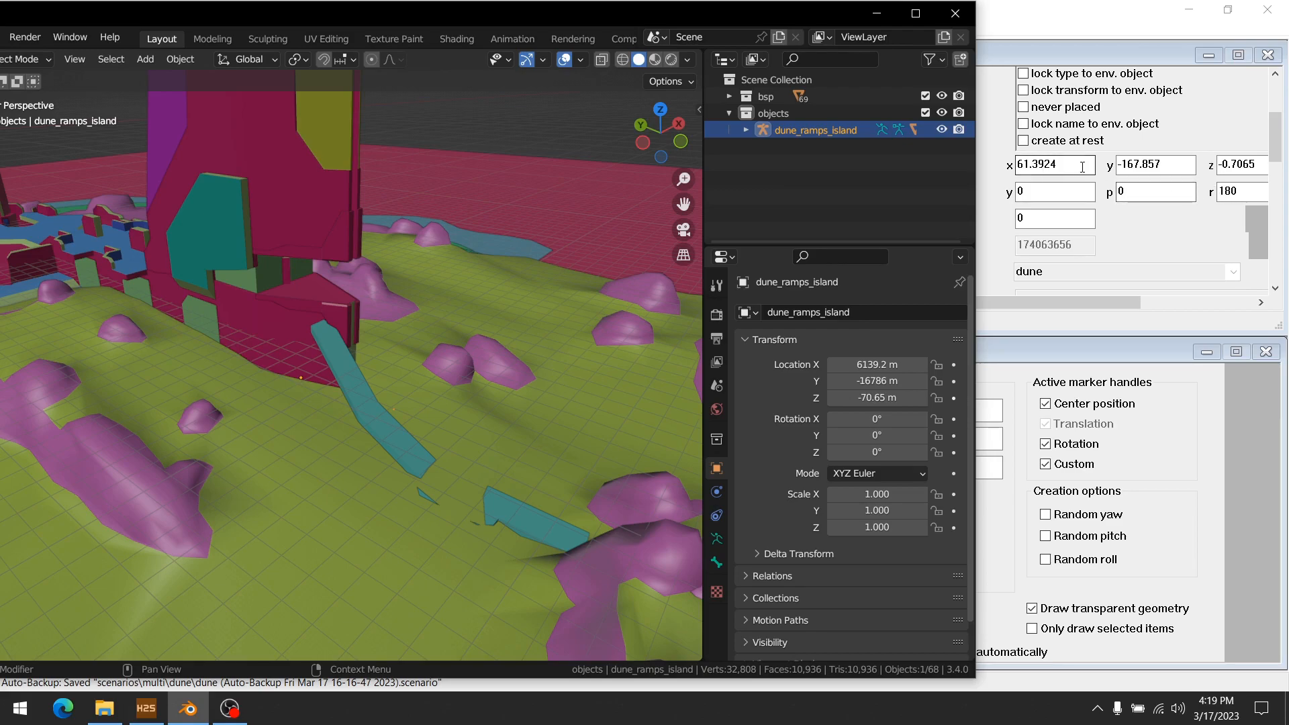
- Set the dune_ramps_island armature's X rotation to 180°
left_click_drag(866, 447, 878, 419)
right_click(866, 446)
left_click(878, 417)
type("180")
key("Return")
middle_click_drag(324, 390, 357, 398)
scroll(468, 396, "up", 4)
scroll(469, 396, "down", 1)
scroll(470, 396, "up", 1)
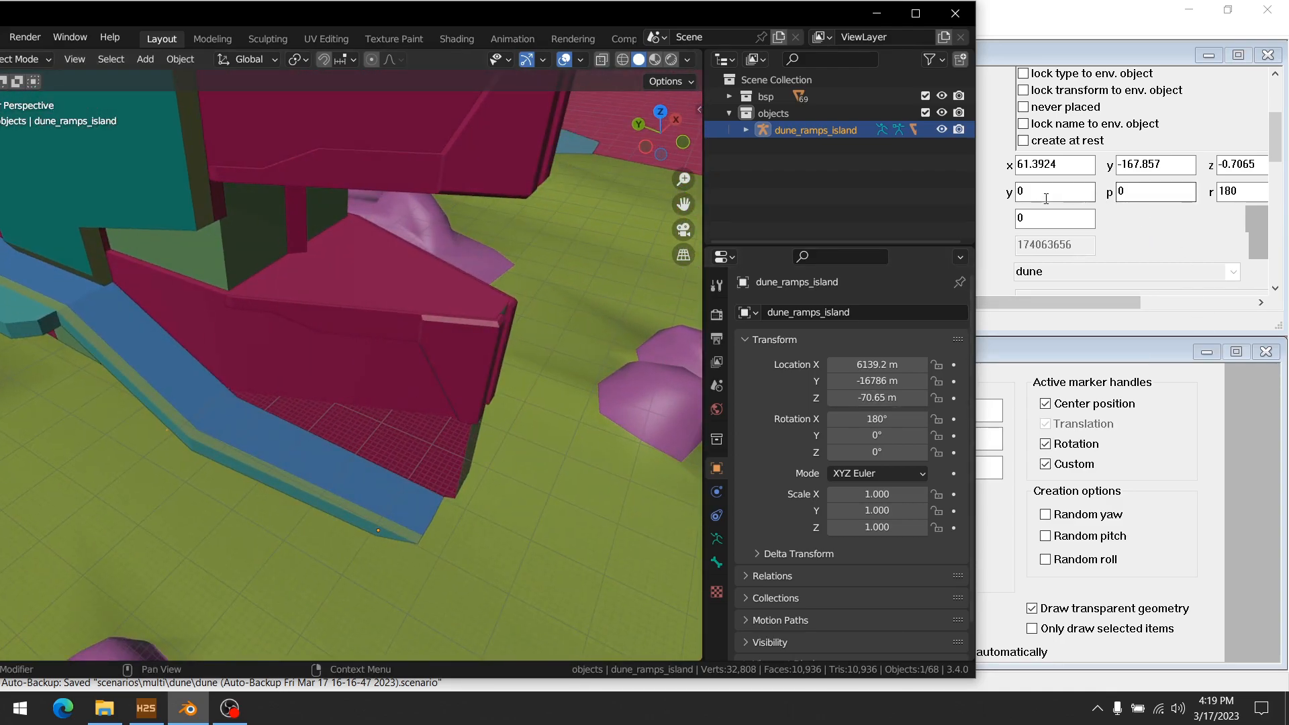
- Switch to H2 Sapien, select the scenery instance named ramps to load its properties, and return to Blender
left_click(1197, 219)
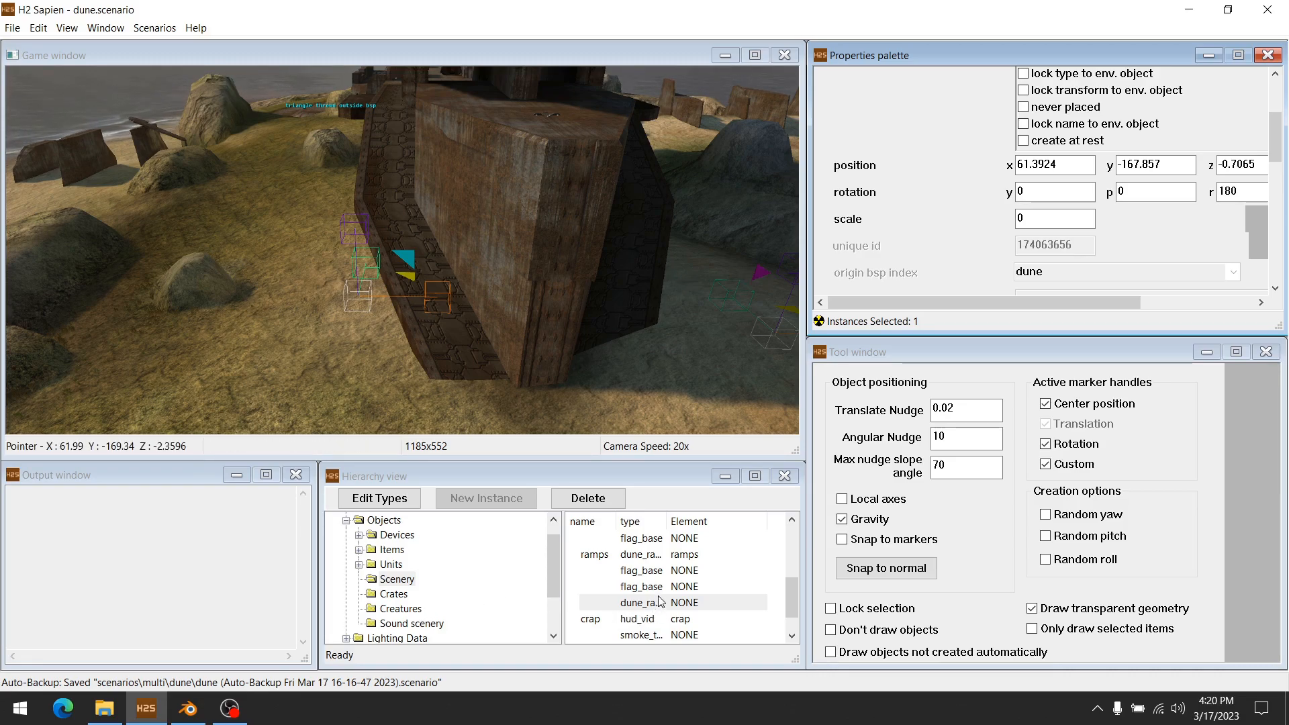
double_click(646, 555)
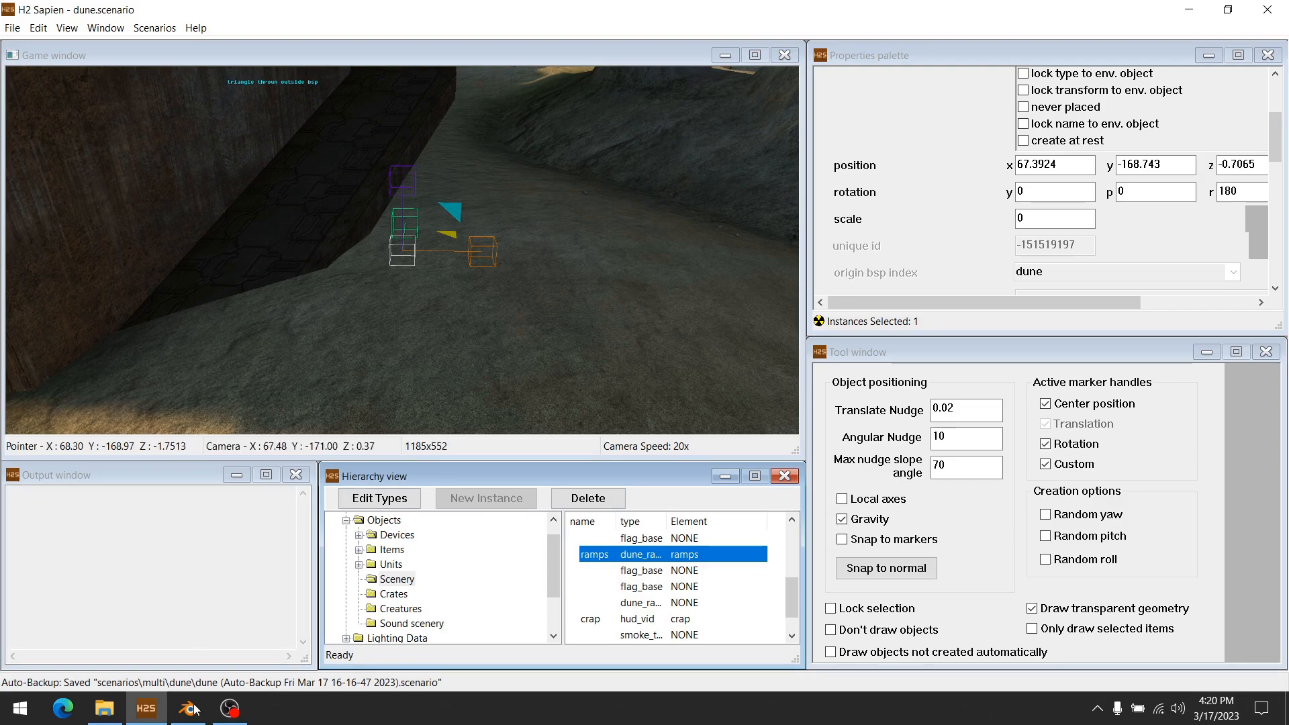
key("alt+Tab")
- Make the objects collection active and reposition and narrow the Blender window so its menus and Sapien's transform fields are both accessible
left_click(777, 113)
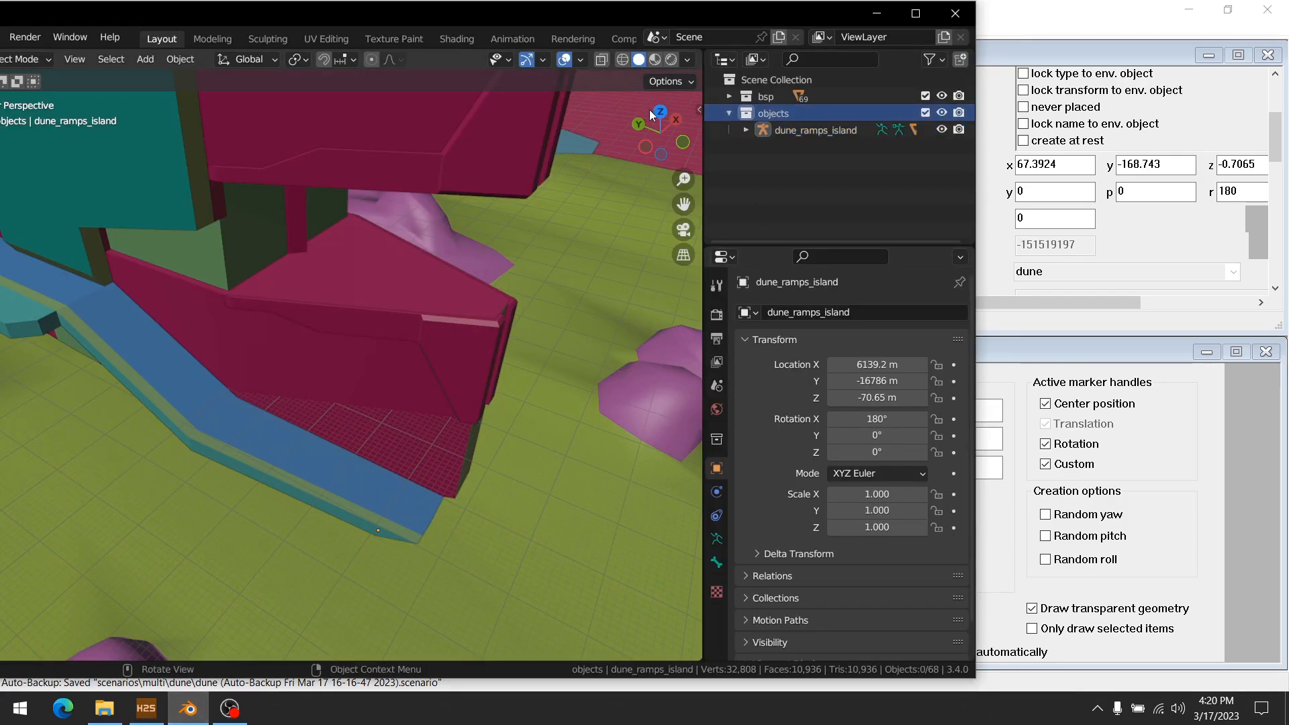
left_click_drag(157, 10, 233, 14)
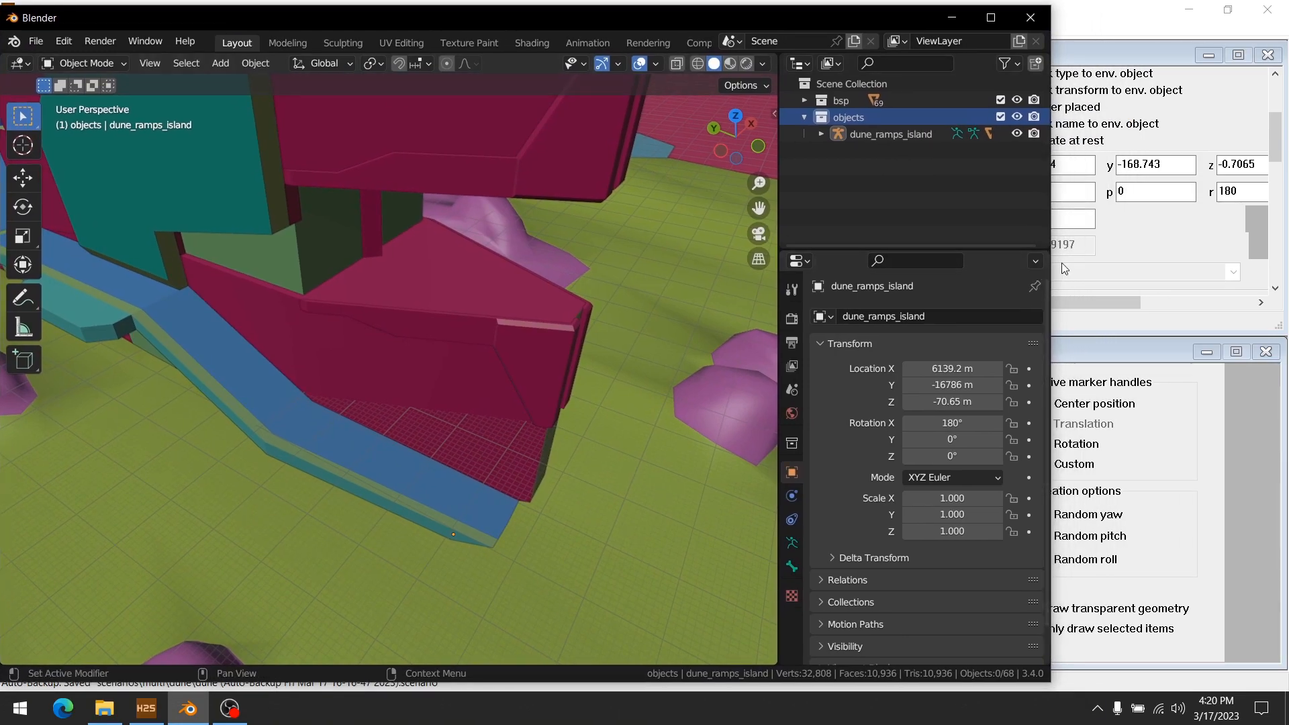
left_click_drag(1049, 254, 987, 254)
- Import dune_ramps_planet_render.JMS from the dune_ramps_planet folder as a Halo Jointed Model Skeleton
left_click(39, 43)
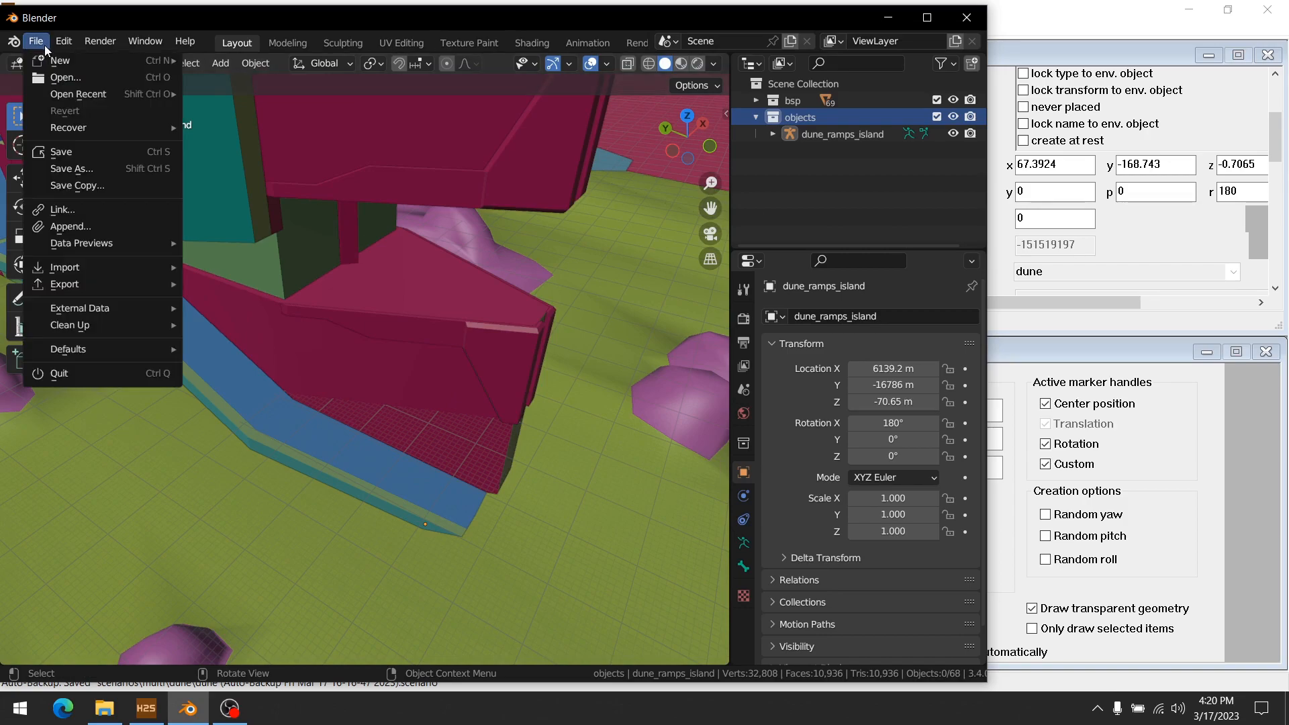
mouse_move(103, 271)
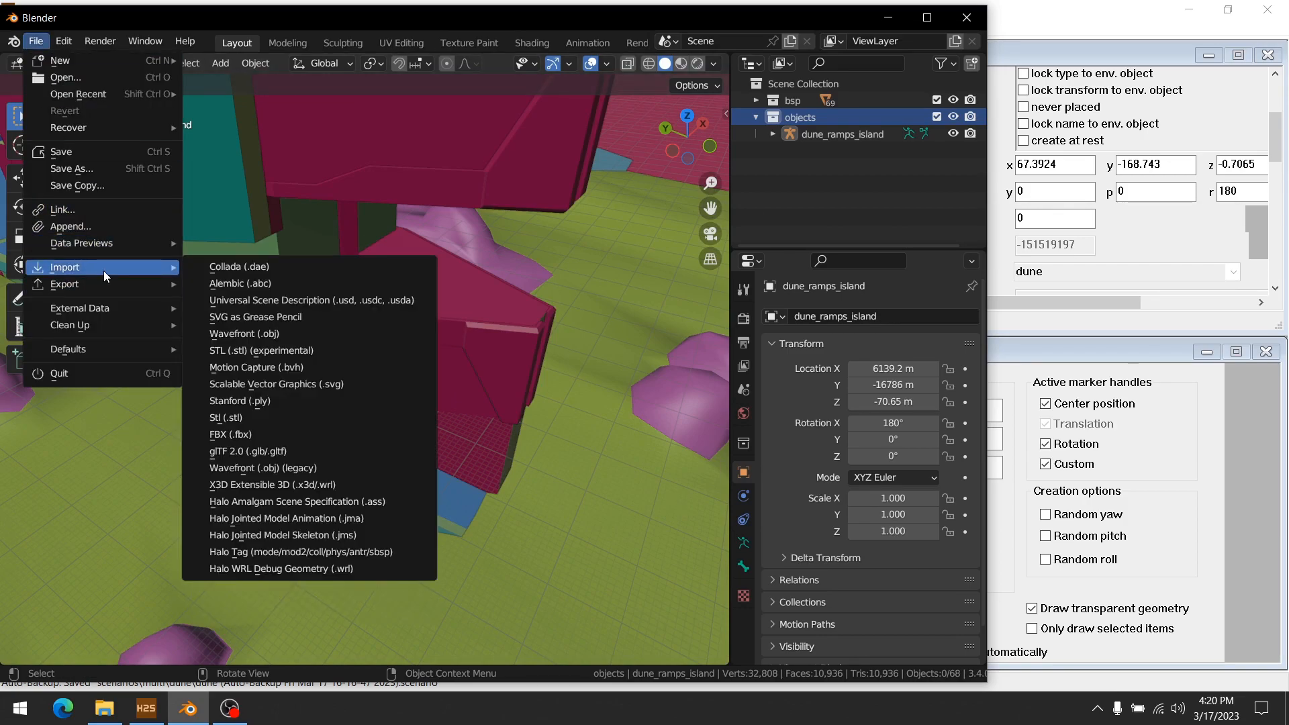
left_click(343, 536)
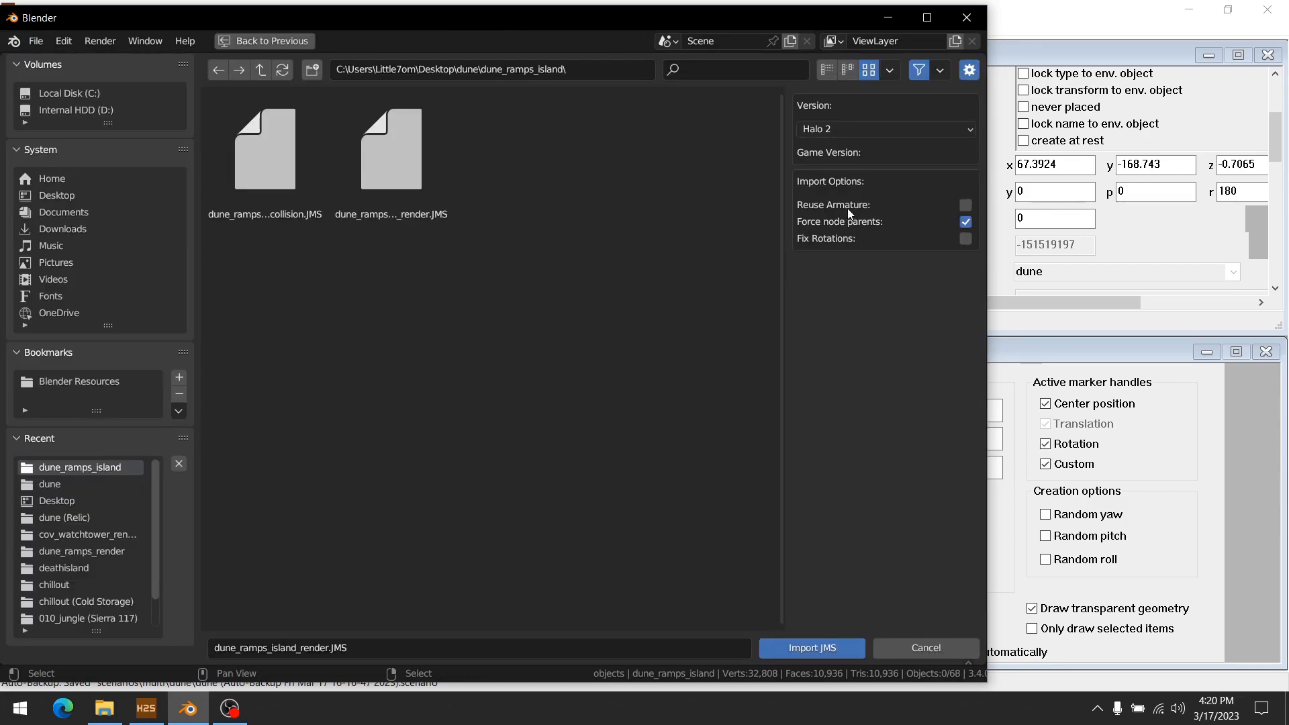
left_click(261, 69)
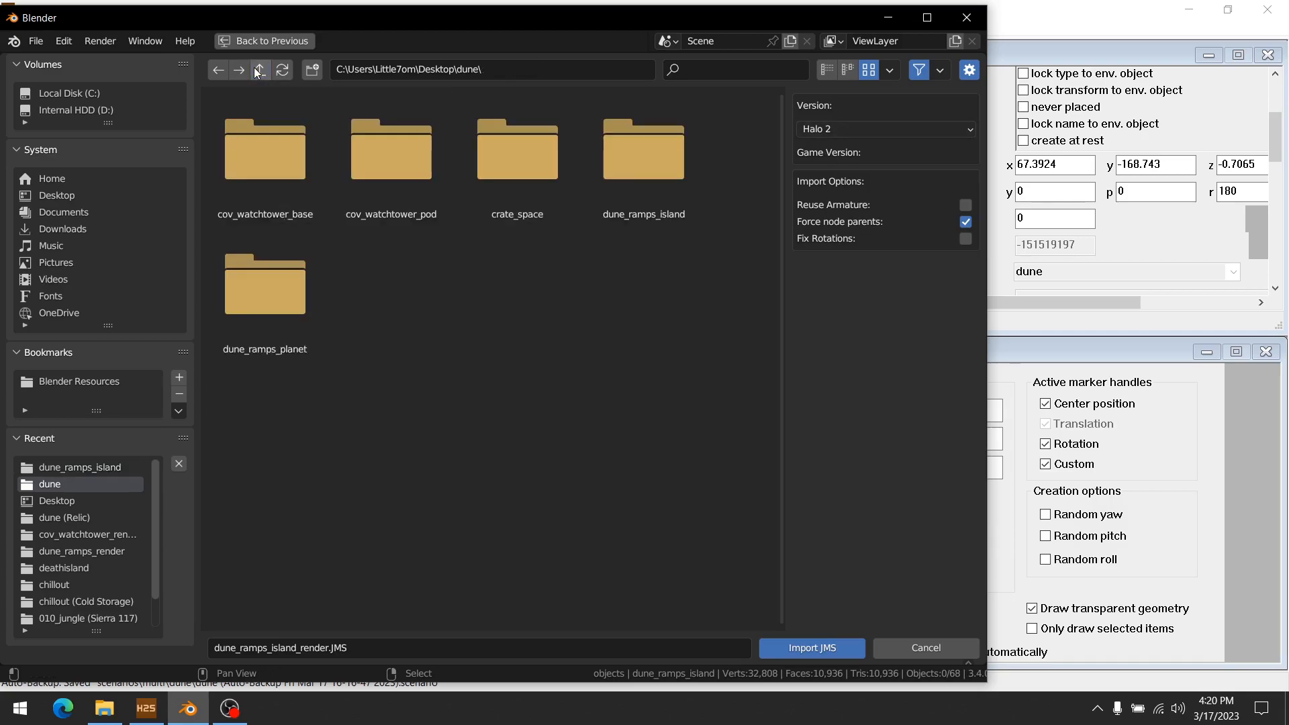
double_click(300, 287)
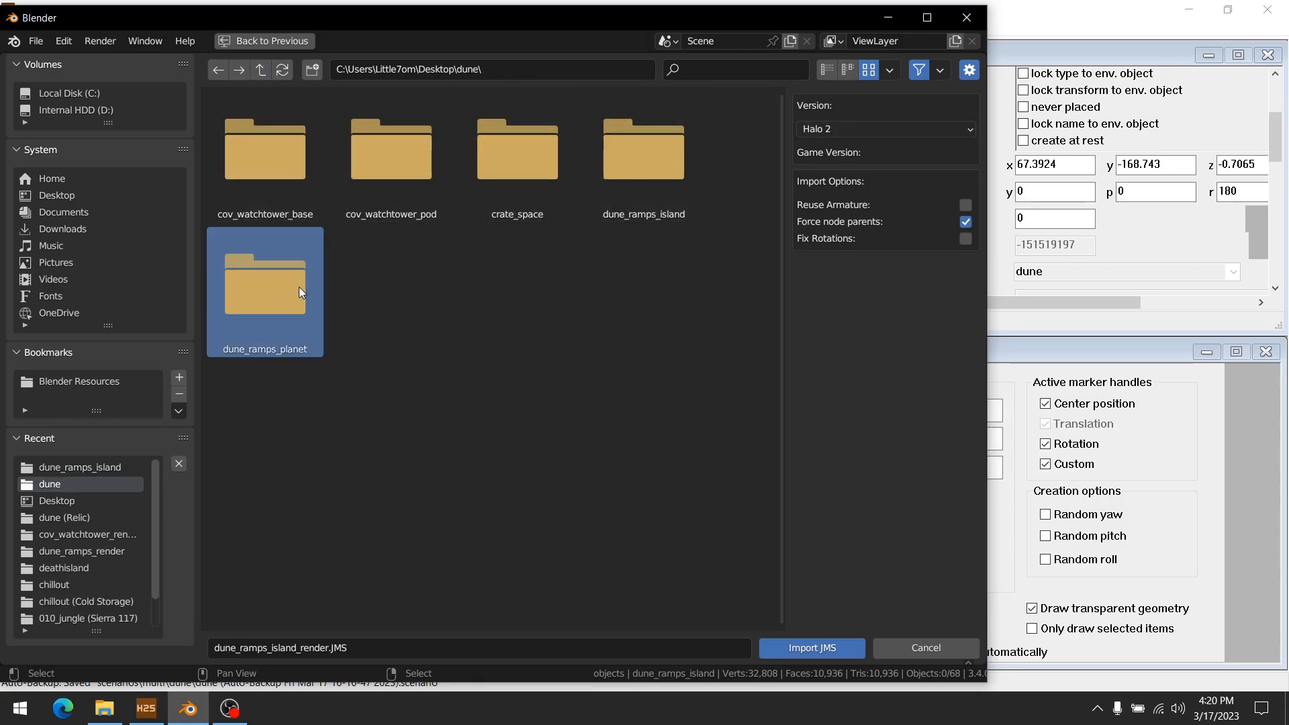
left_click(379, 177)
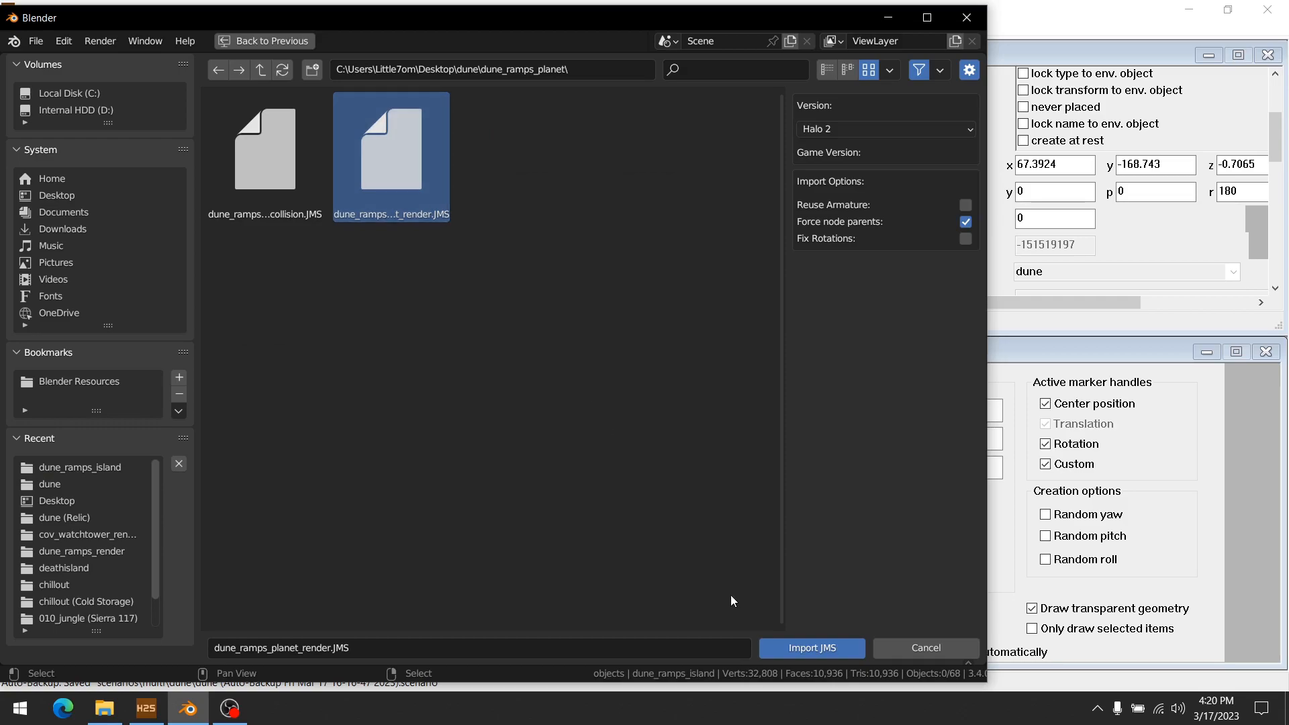
left_click(789, 646)
- Rename the newly imported armature to dune_ramps_planet
double_click(834, 135)
type("dune")
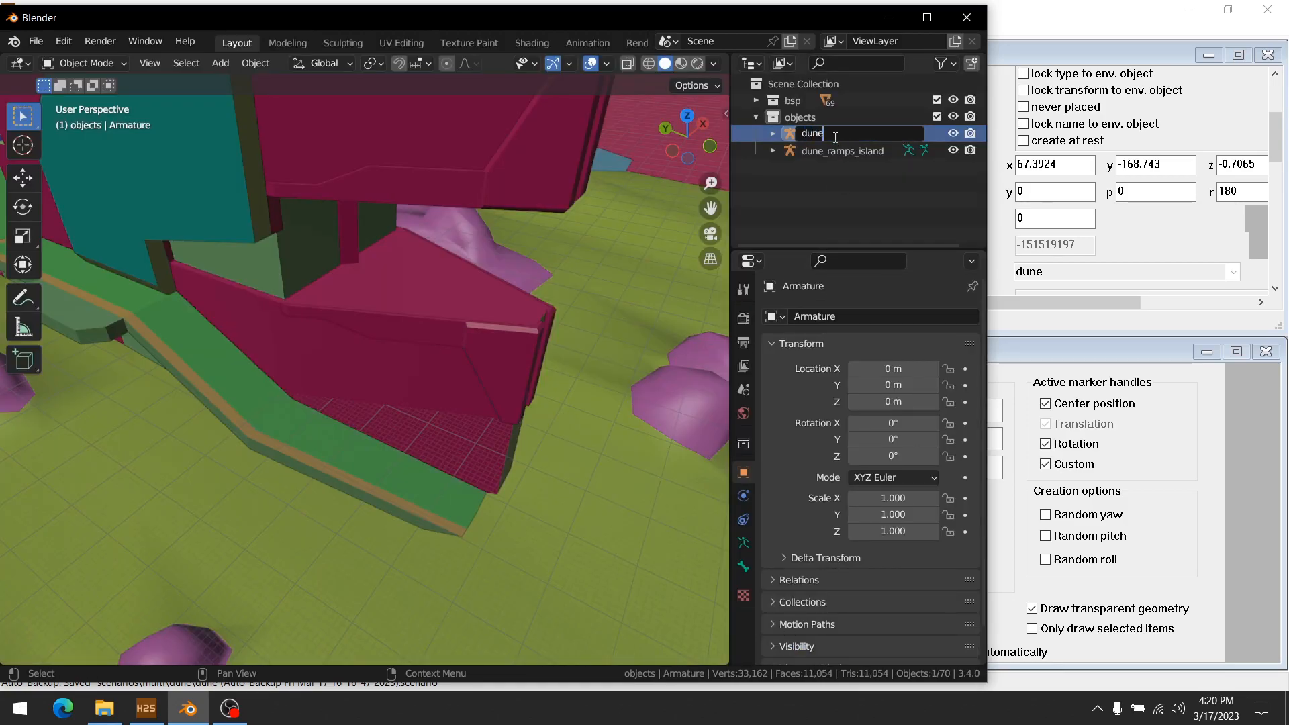
type("_ramps_planet")
key("Return")
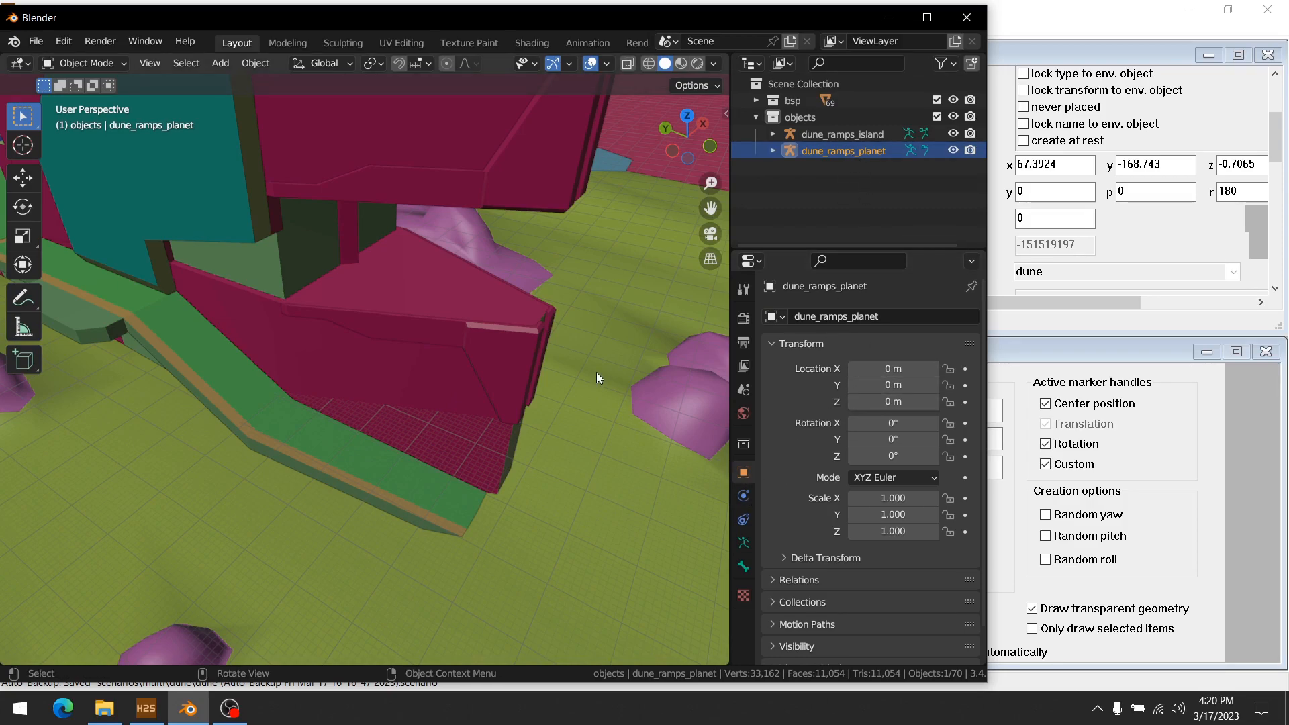
- Set the dune_ramps_planet armature's location to X 6739.24, Y -16874 and Z -70.65 m
middle_click_drag(602, 365, 461, 344)
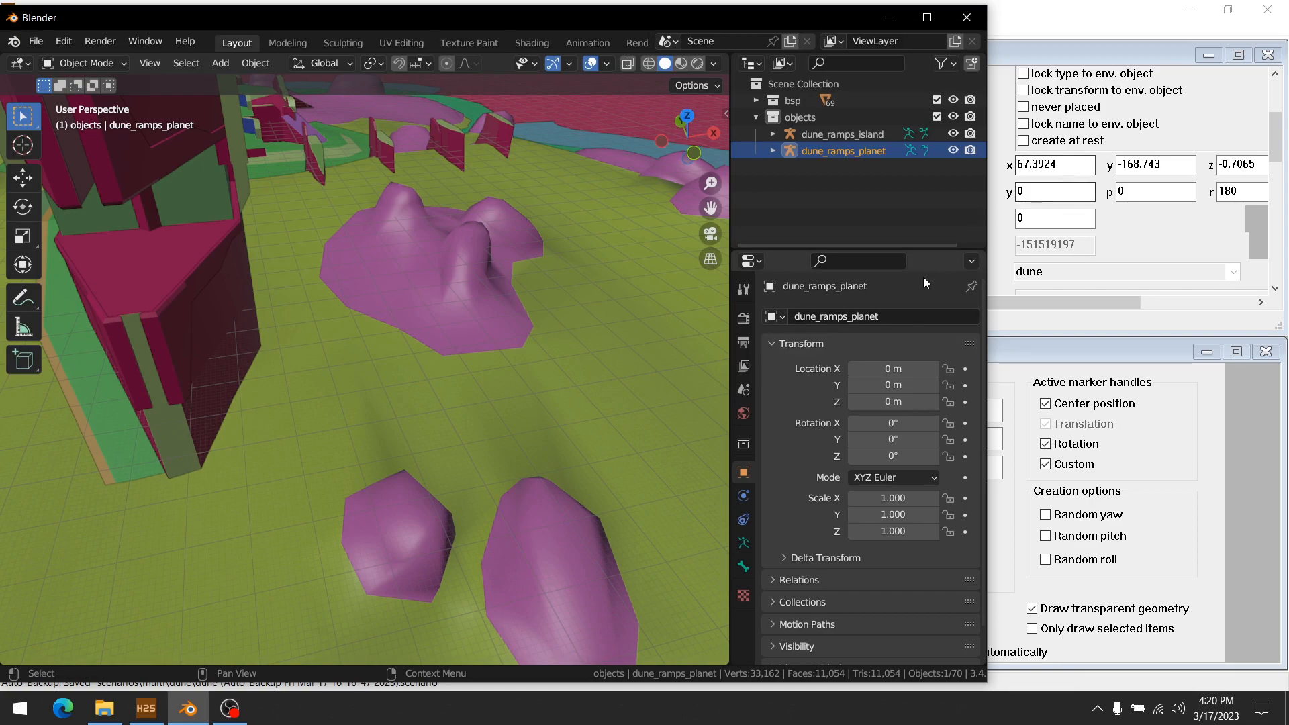
left_click(888, 368)
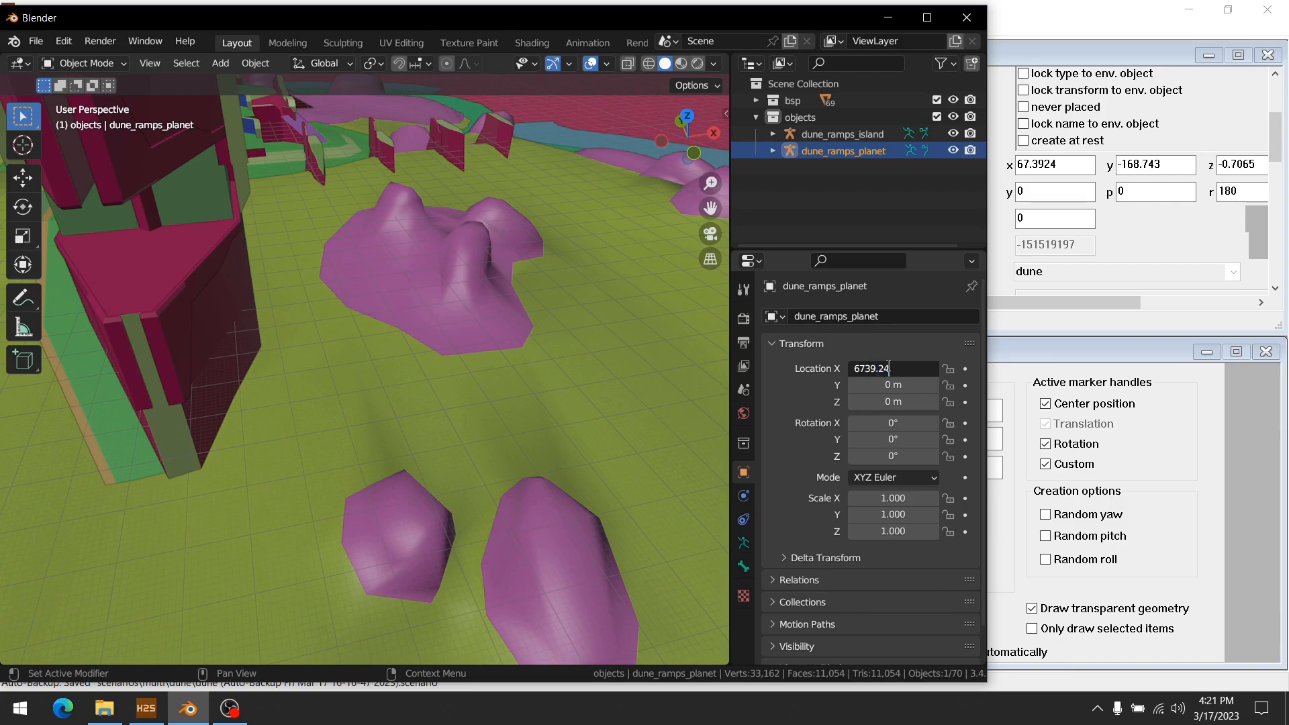
key("Tab")
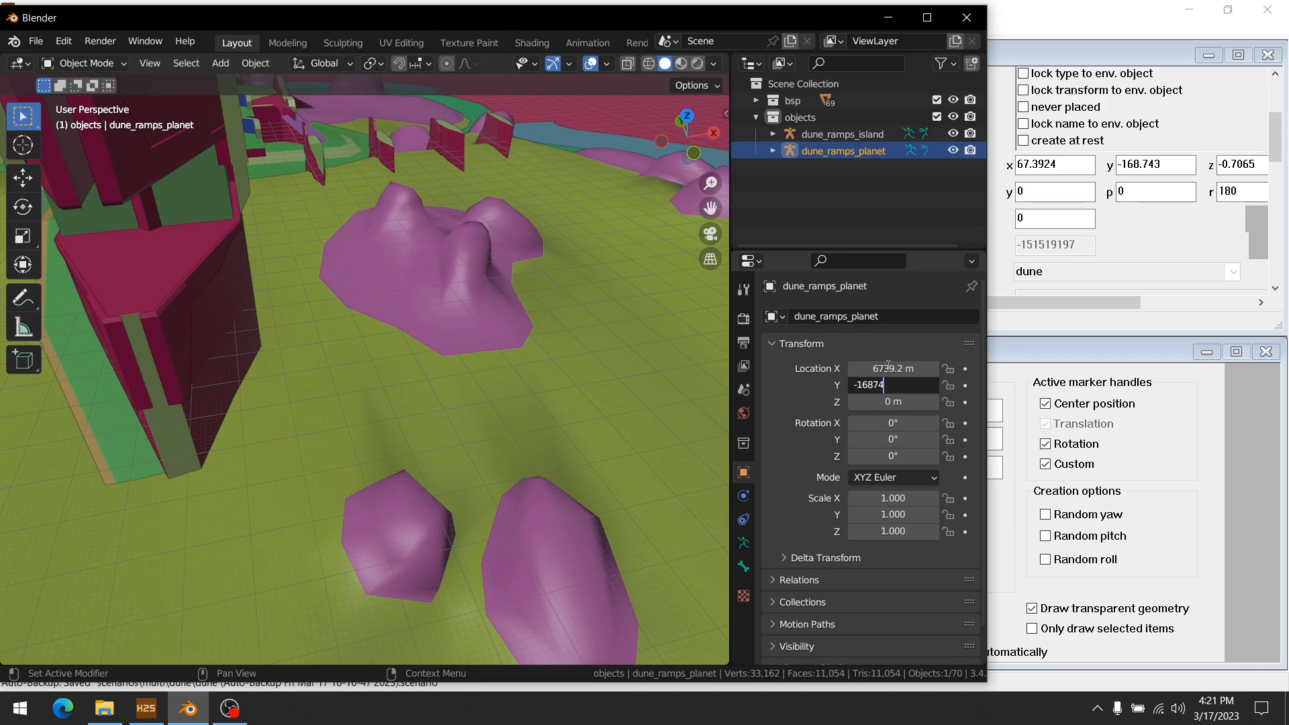
key("Tab")
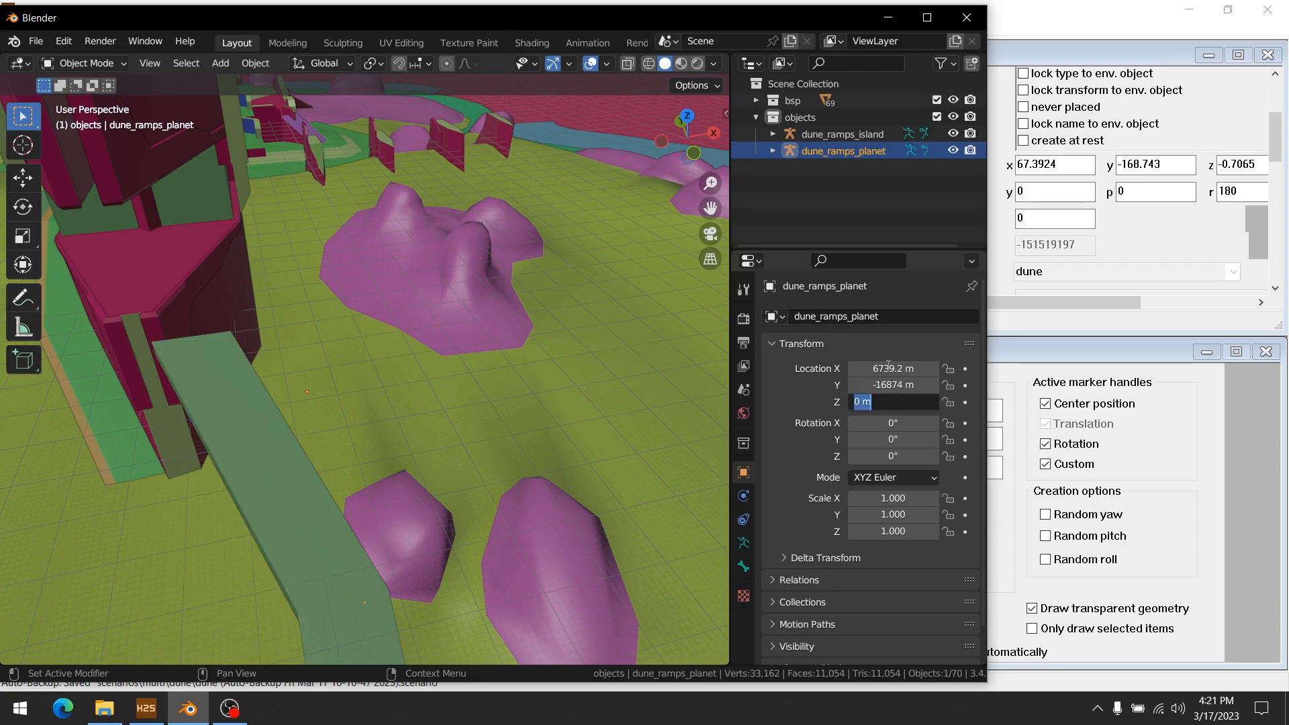
key("BackSpace")
type("-070.65")
key("Return")
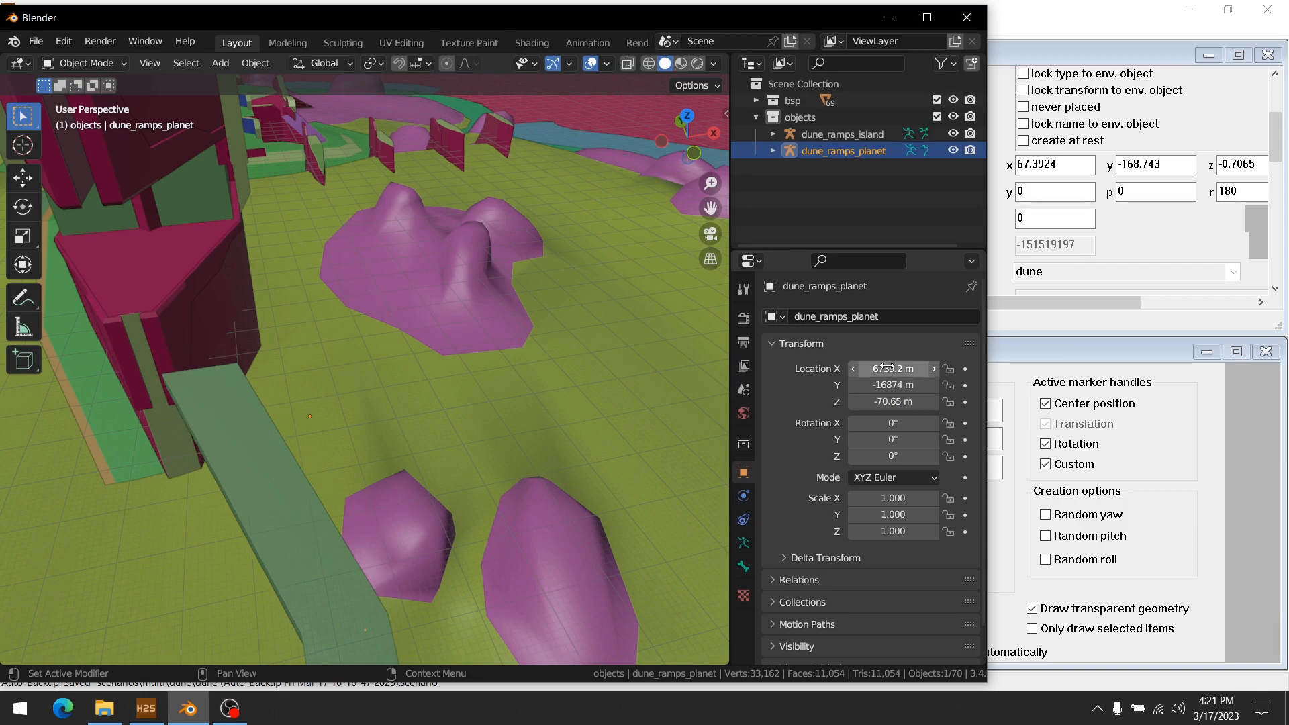
- Set the dune_ramps_planet armature's X rotation to 180° and view its placement against the level
mouse_move(865, 423)
left_mouse_down()
mouse_move(947, 423)
mouse_move(887, 422)
left_mouse_up()
left_click(888, 422)
type("1")
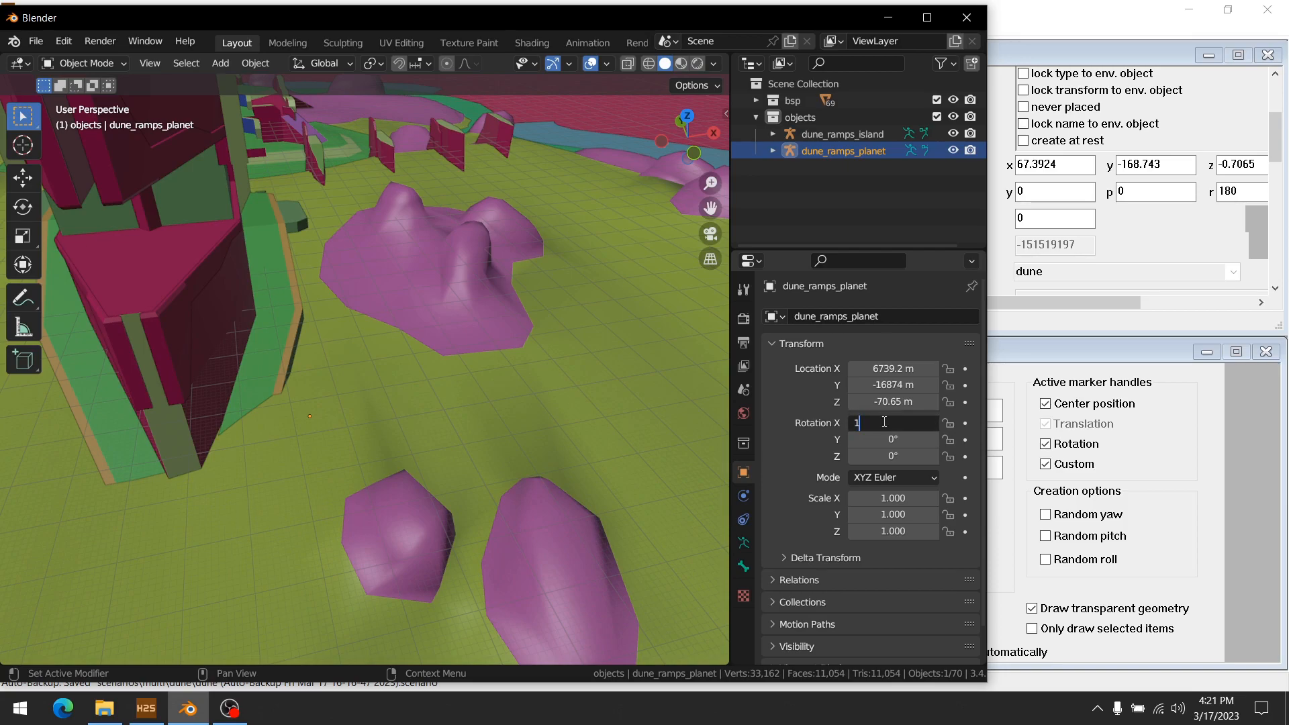
type("80")
key("Return")
middle_click_drag(276, 271, 558, 222)
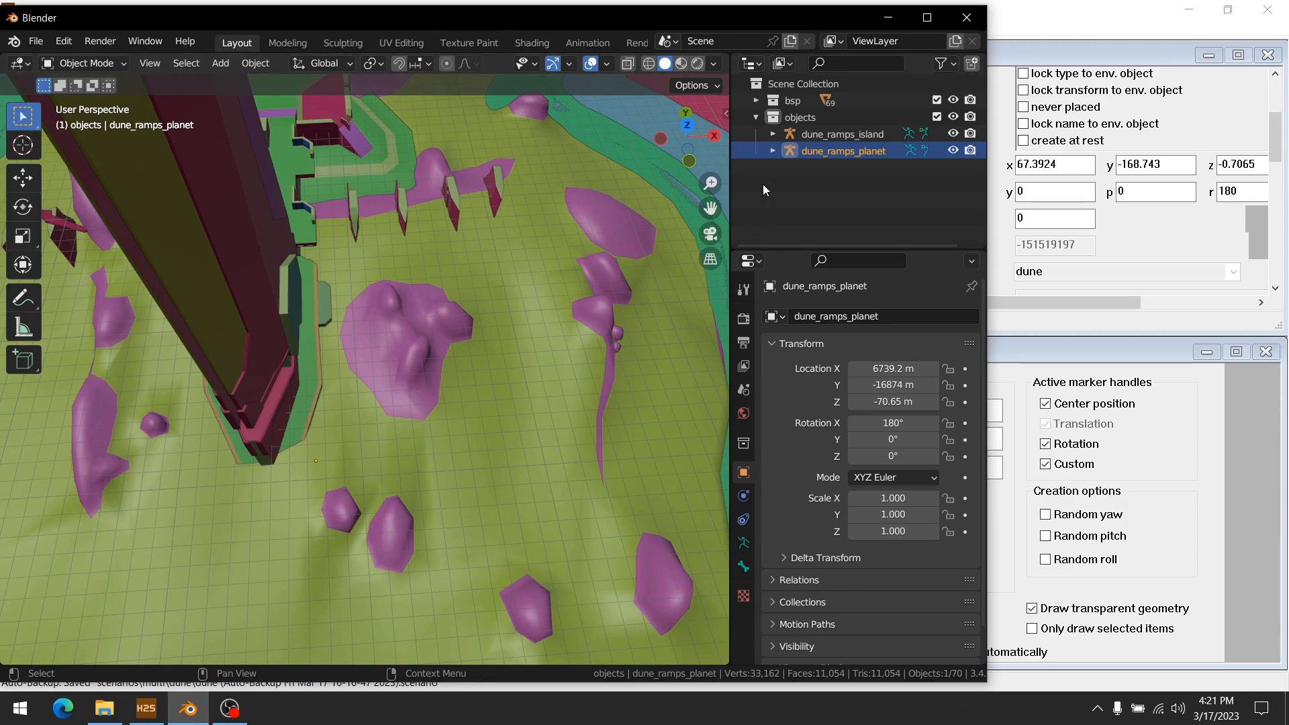
- Switch to H2 Sapien and, among the Machines under Devices, select the first cov_watchtower_dune instance to load its properties
left_click(1039, 45)
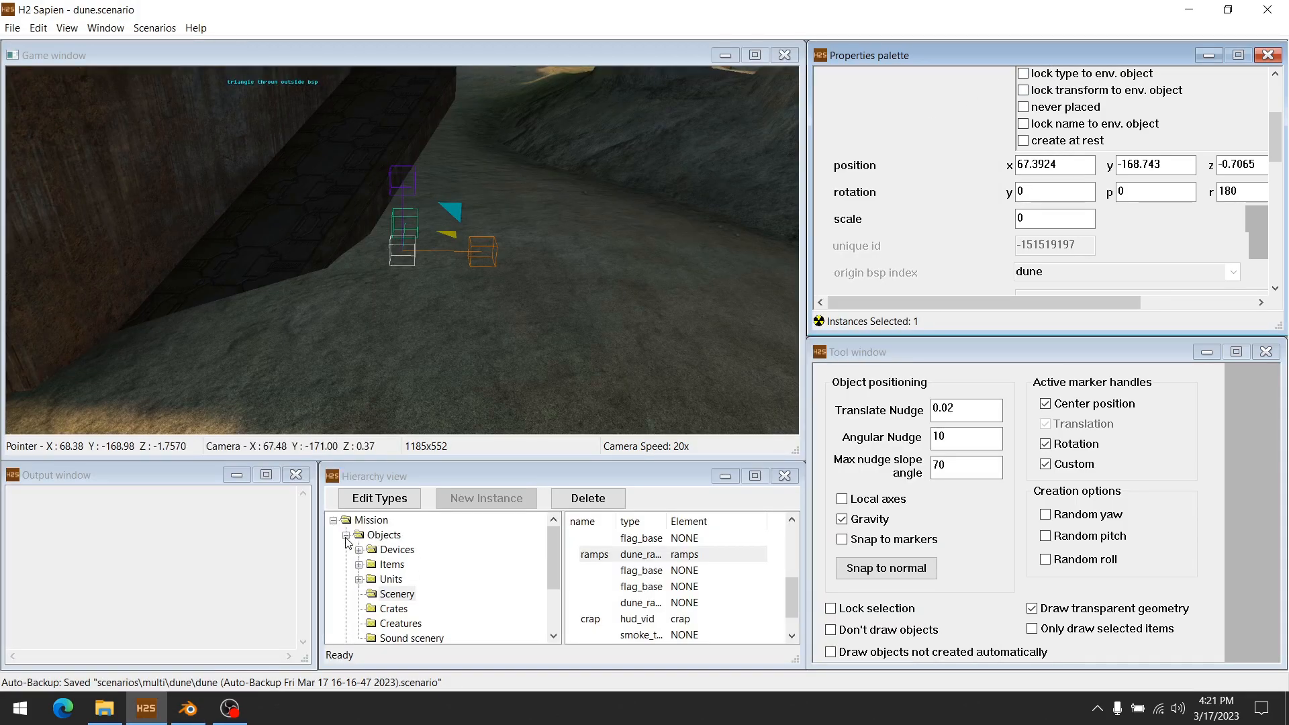
left_click(346, 537)
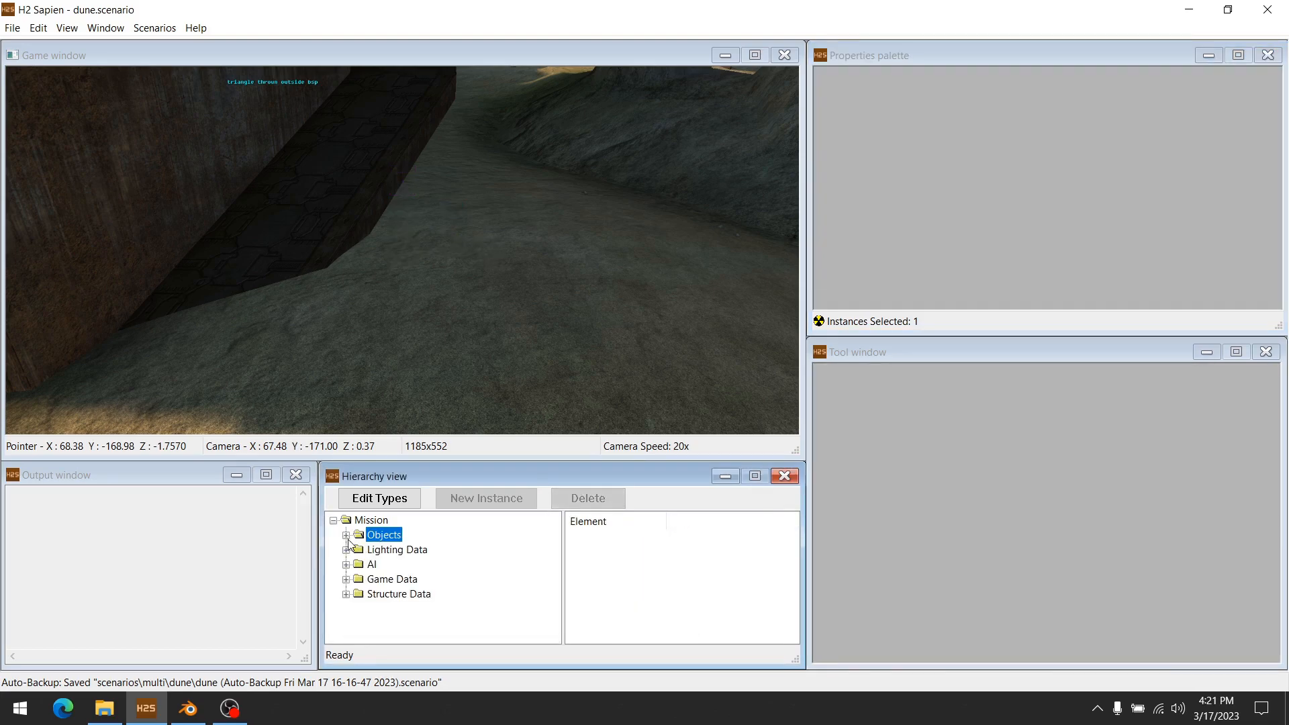
left_click(346, 537)
scroll(367, 558, "up", 1)
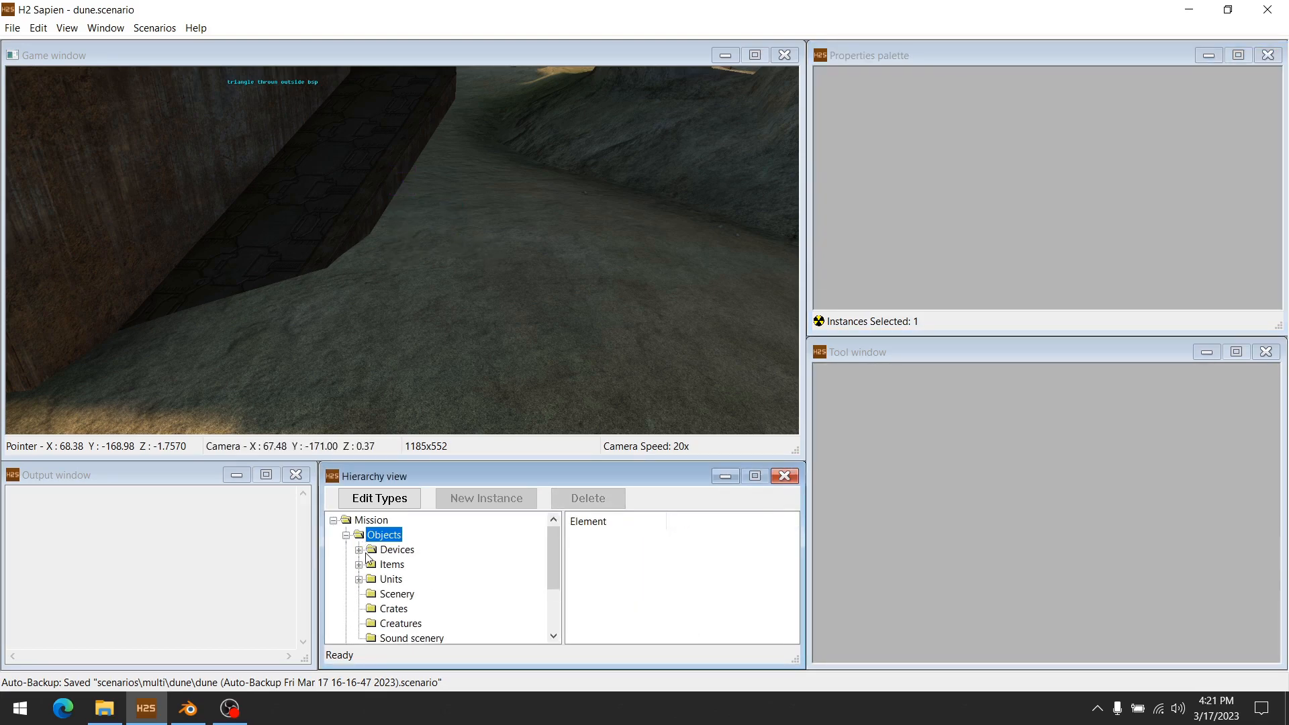
left_click(359, 551)
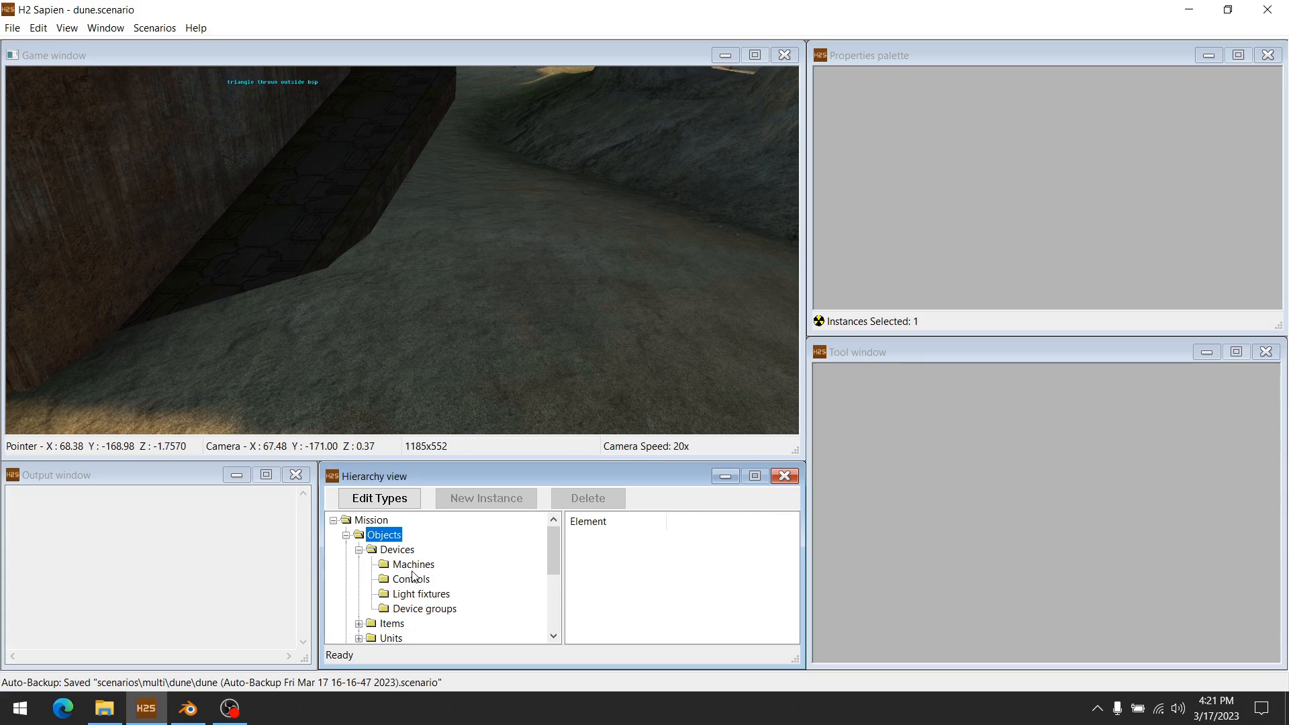
left_click(412, 566)
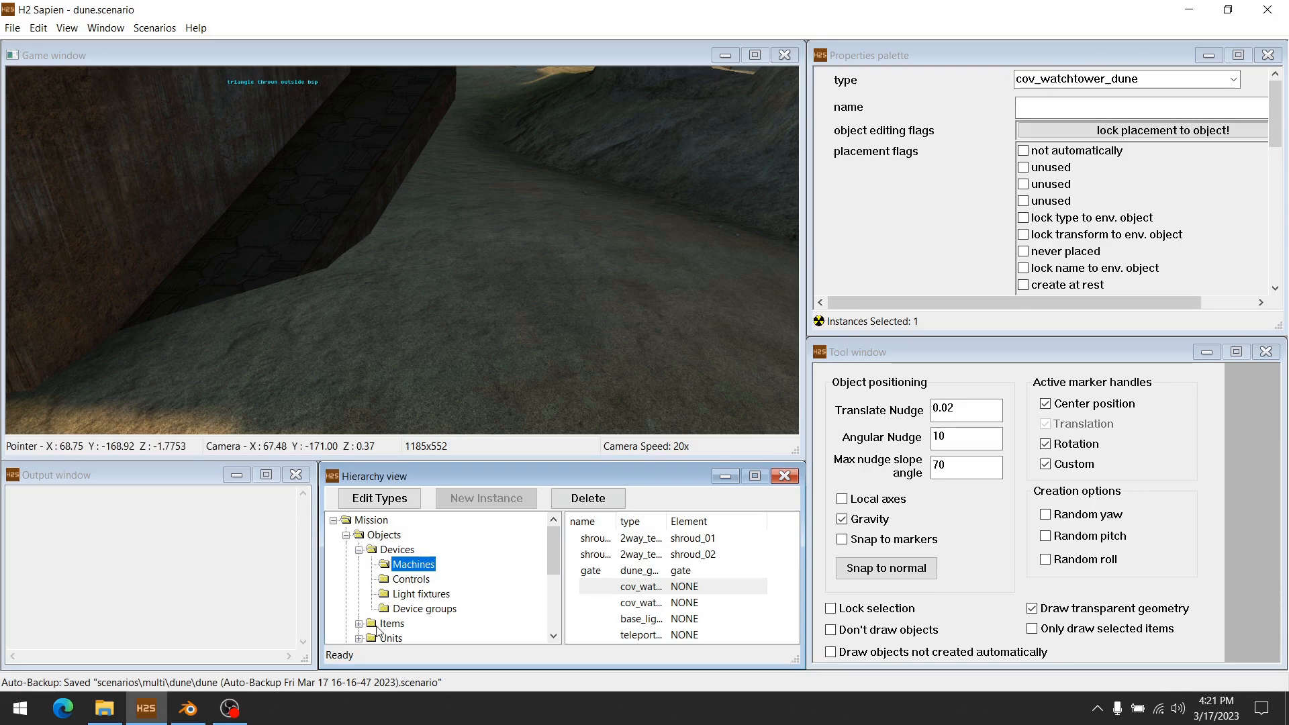
- Check the cov_watchtower_base folder's files, then in Blender import cov_watchtower_base_render.jms into the objects collection as a Halo Jointed Model Skeleton
left_click(104, 708)
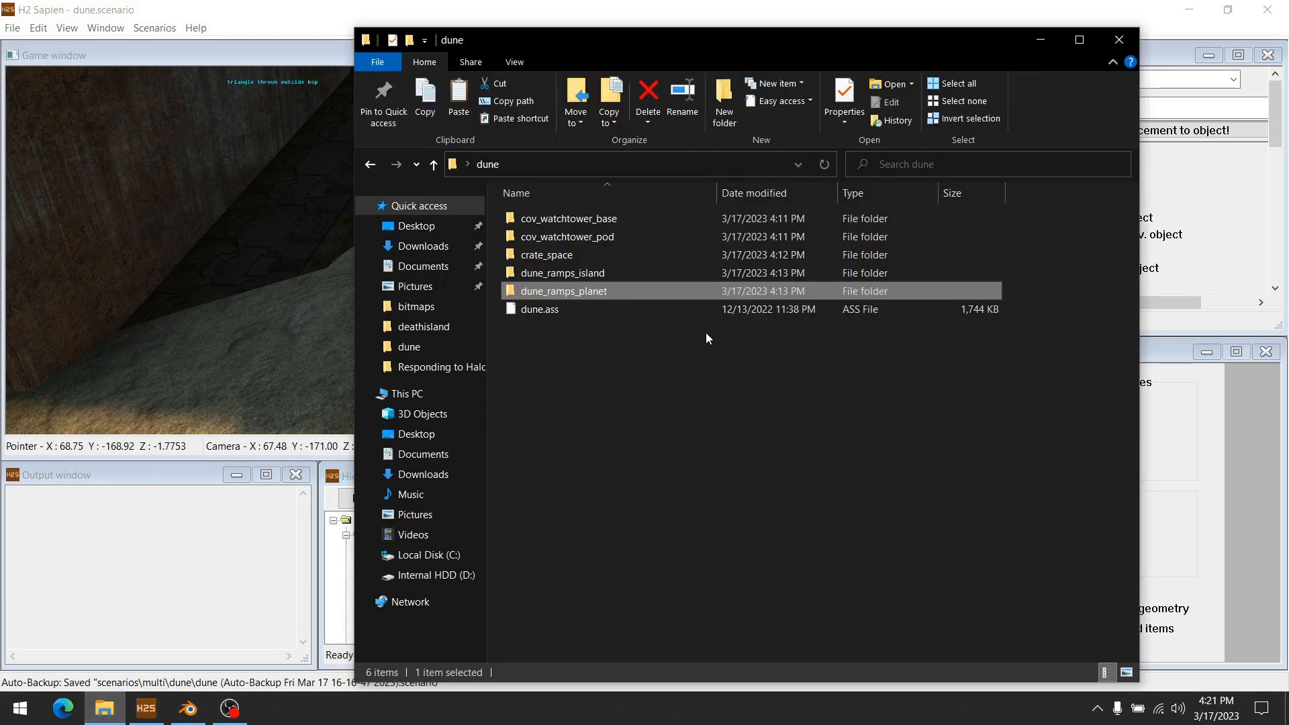
double_click(615, 220)
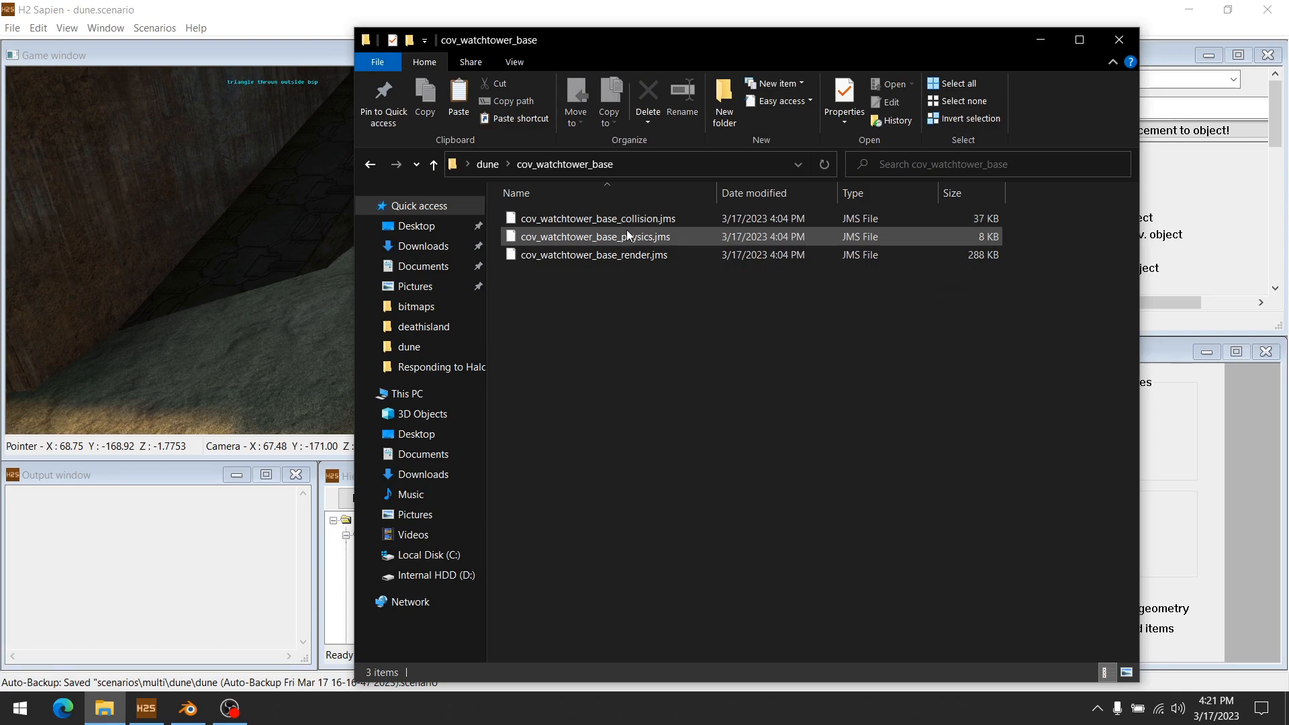
left_click(188, 708)
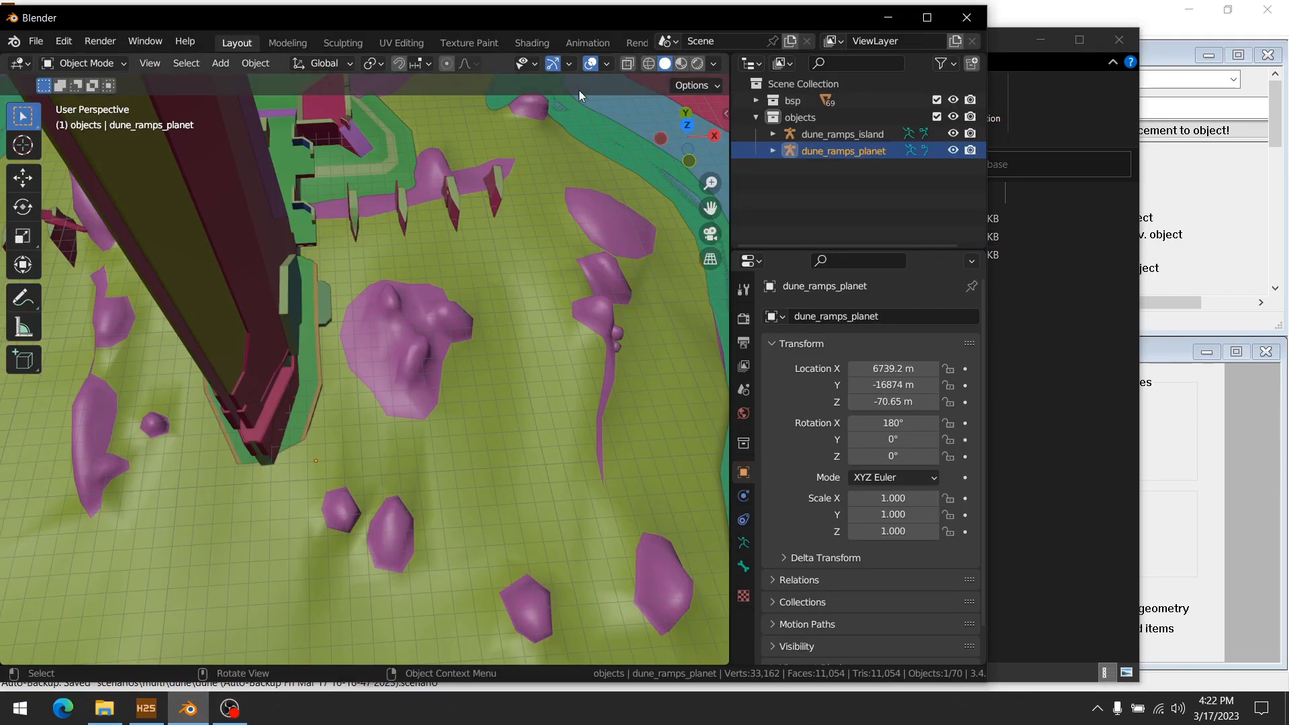
left_click(796, 118)
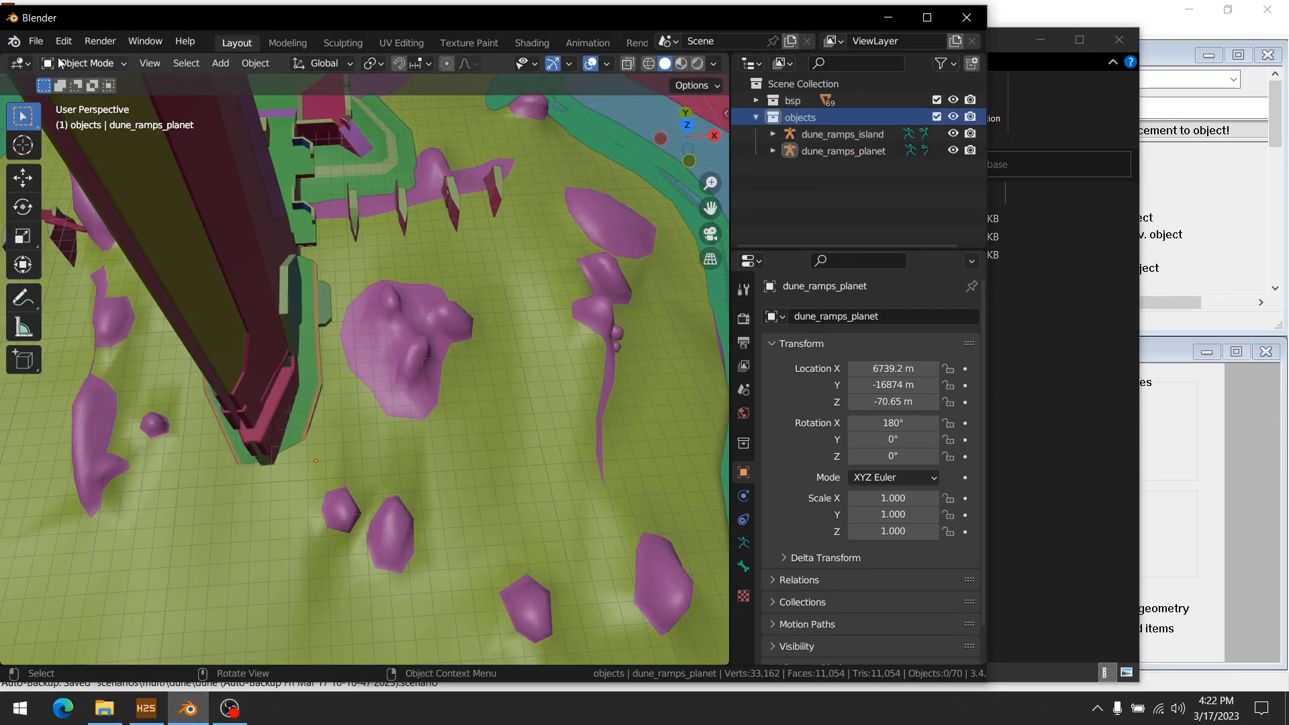
left_click(40, 42)
mouse_move(99, 268)
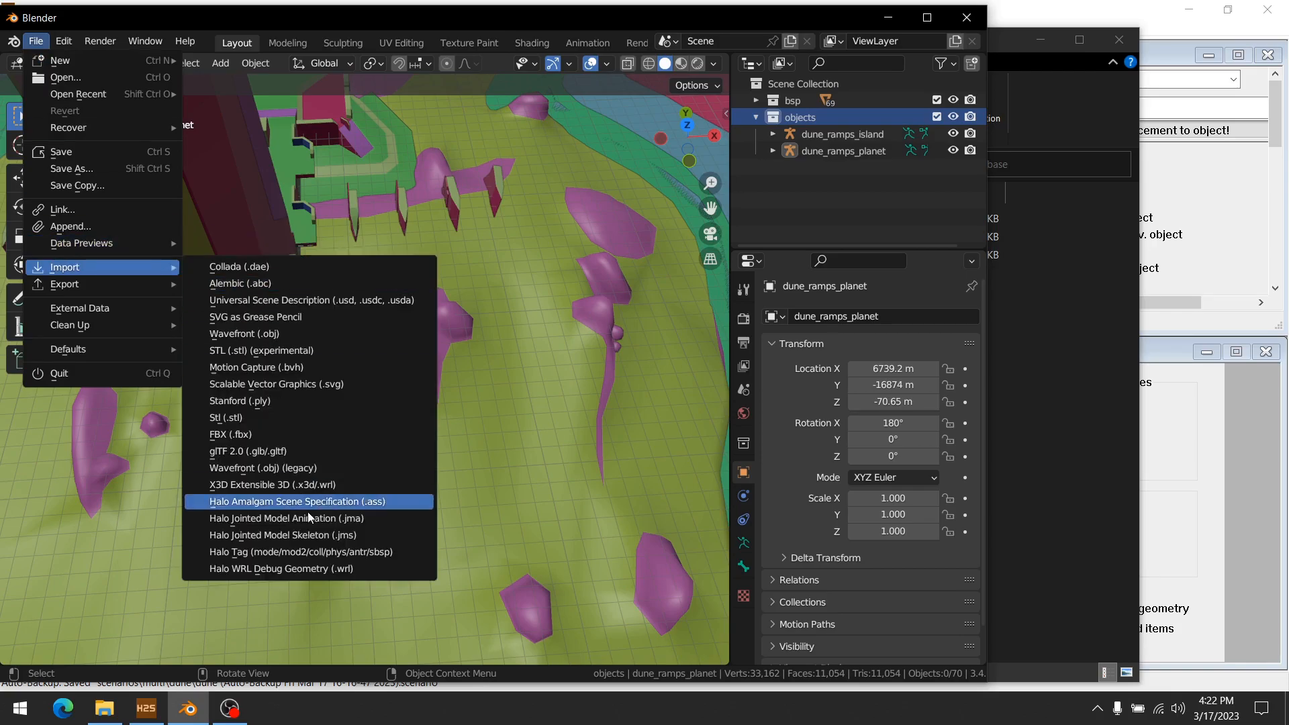
left_click(310, 549)
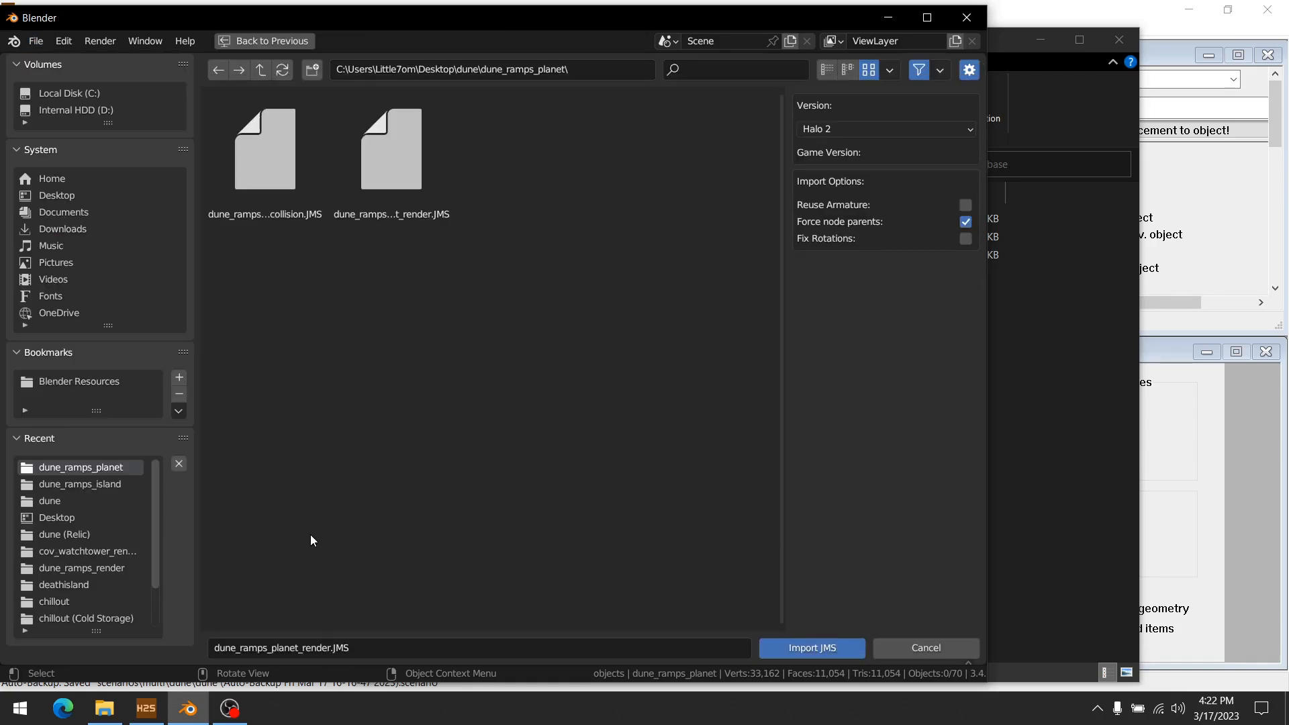
left_click(267, 77)
double_click(292, 160)
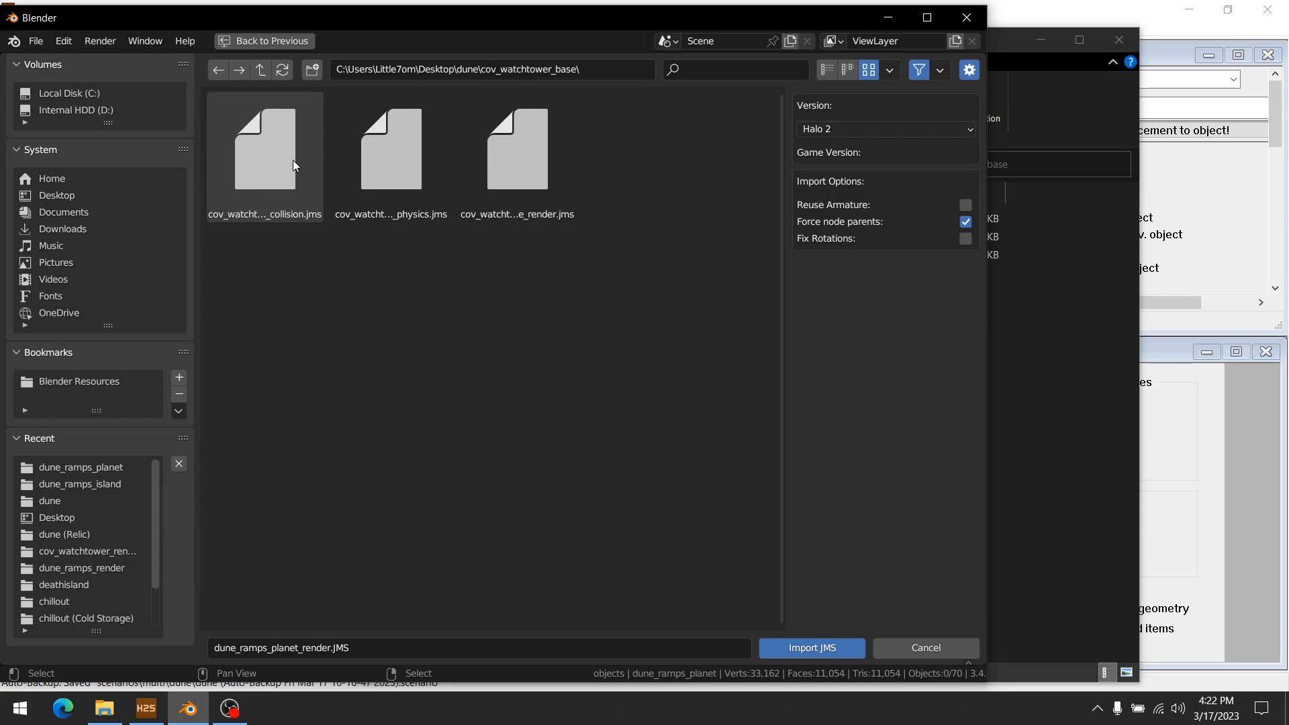
double_click(518, 179)
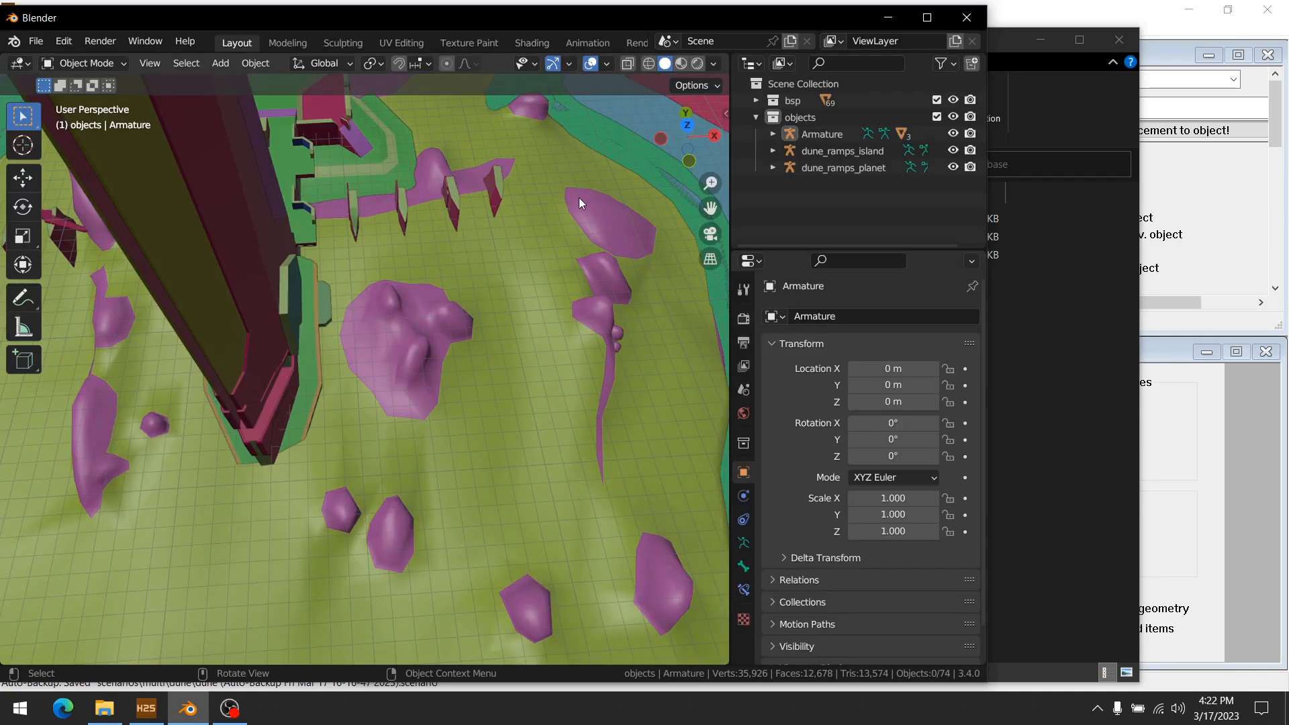
- Rename the newly imported armature to cov_watchtower_base
double_click(822, 133)
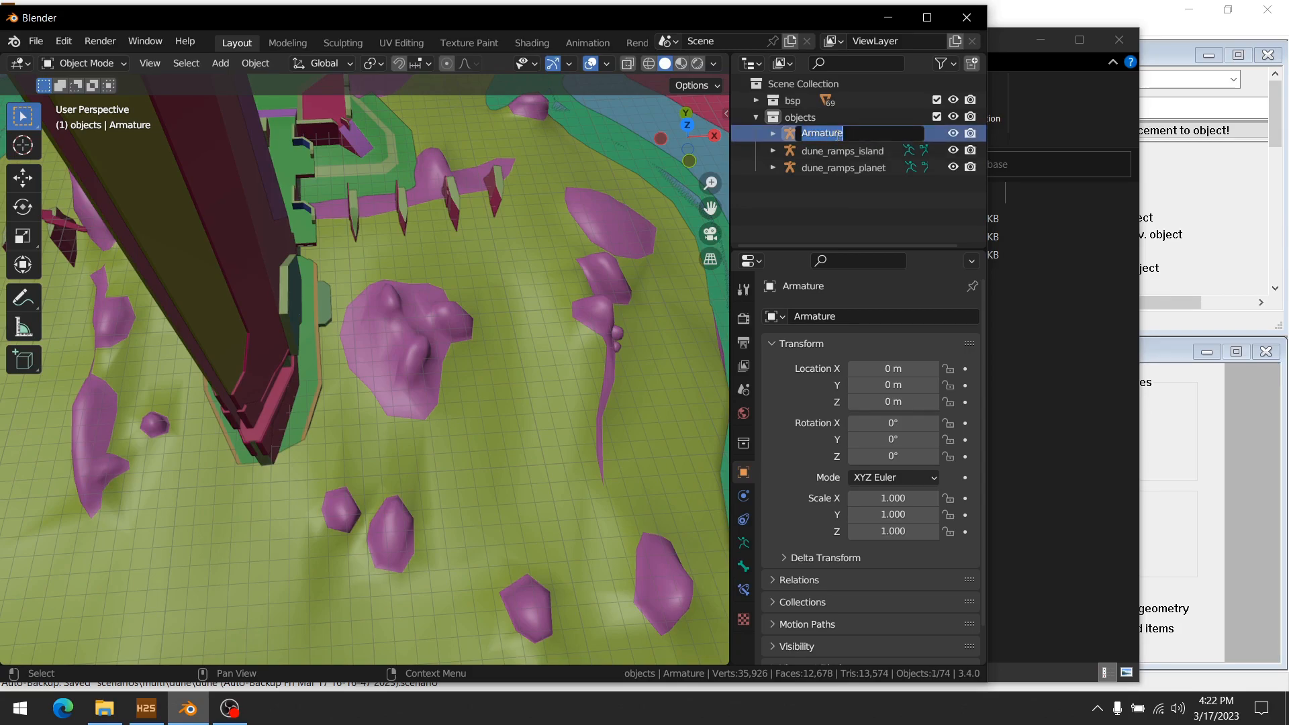
type("cov_watchtower_bas")
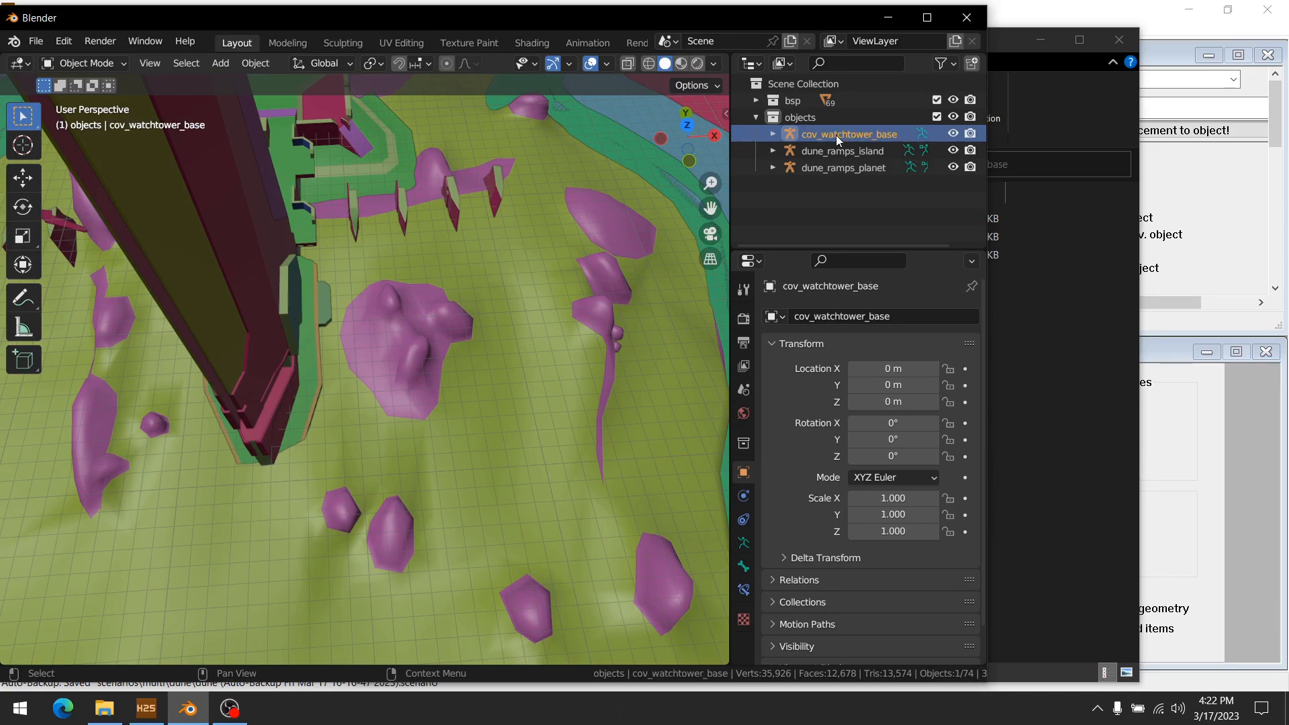
key("Return")
- Switch to H2 Sapien, expose the selected watchtower instance's position and rotation values, and return to Blender
left_click(1168, 101)
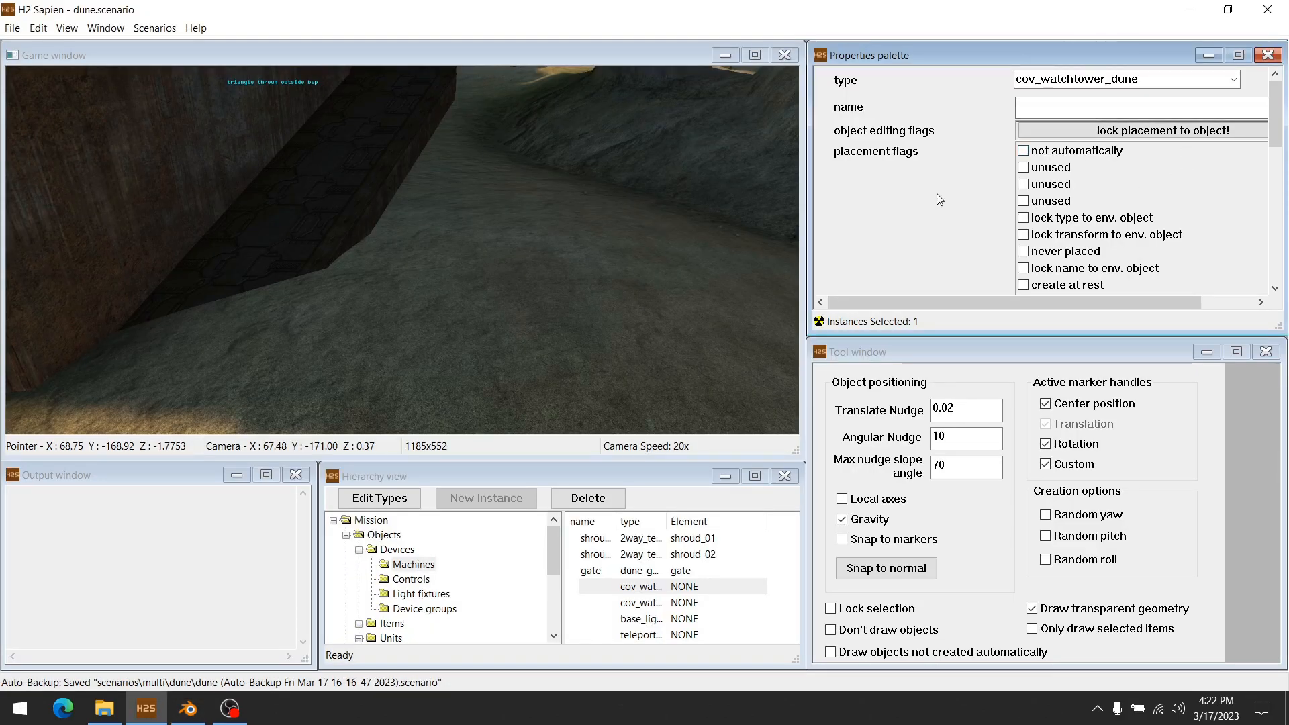
scroll(939, 195, "down", 3)
scroll(950, 200, "down", 1)
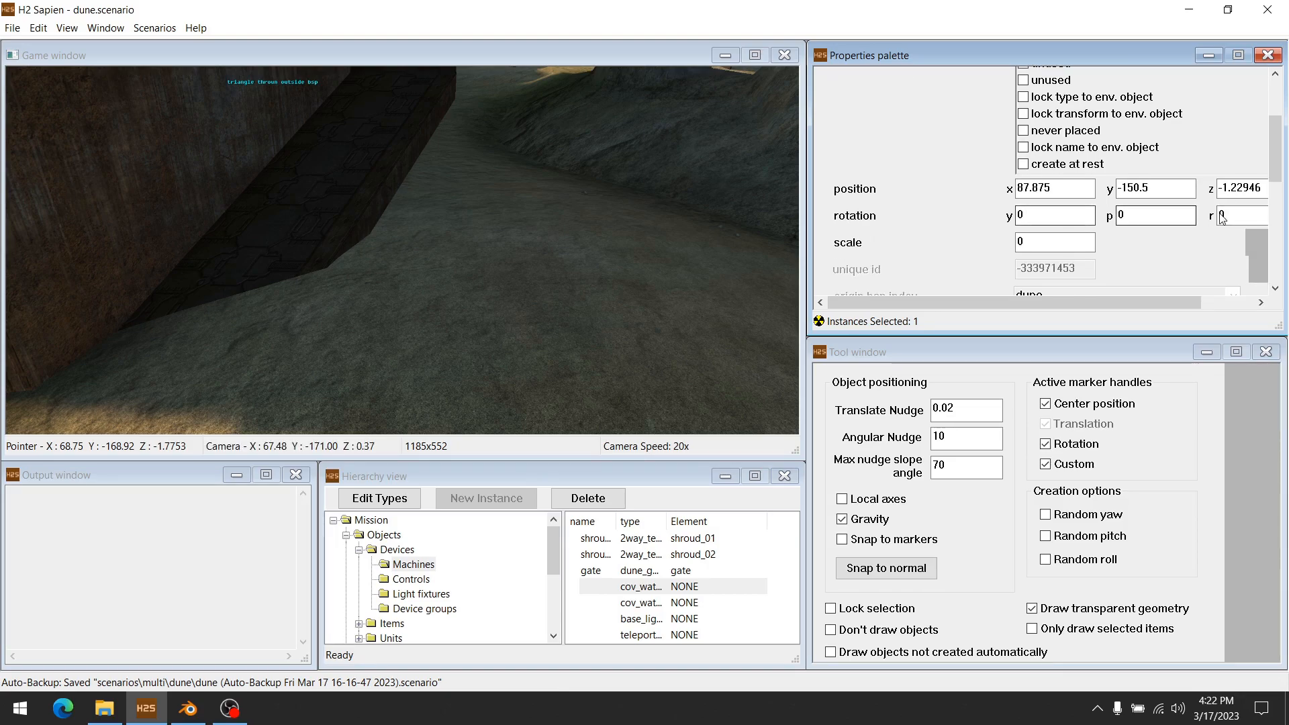
left_click(188, 708)
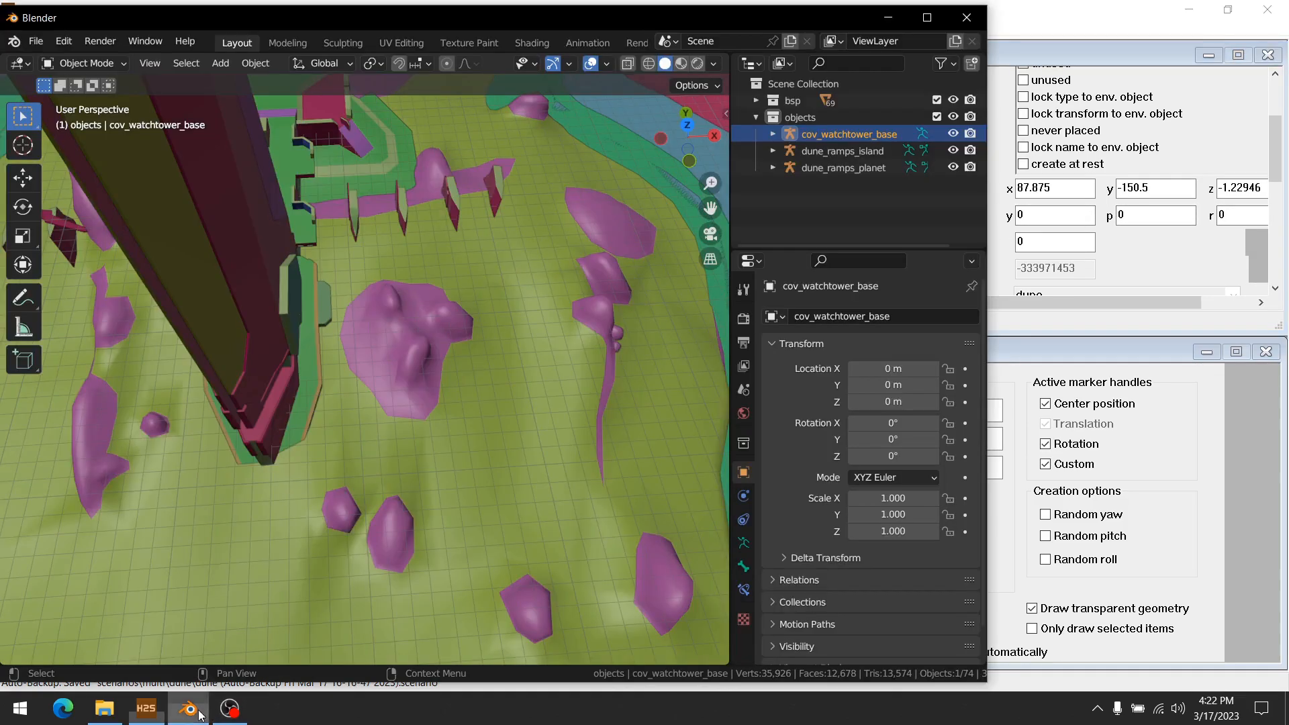
- Set the cov_watchtower_base armature's location to X 8787.5, Y -15050 and Z -122.95 m, and inspect the surrounding area
left_click(883, 370)
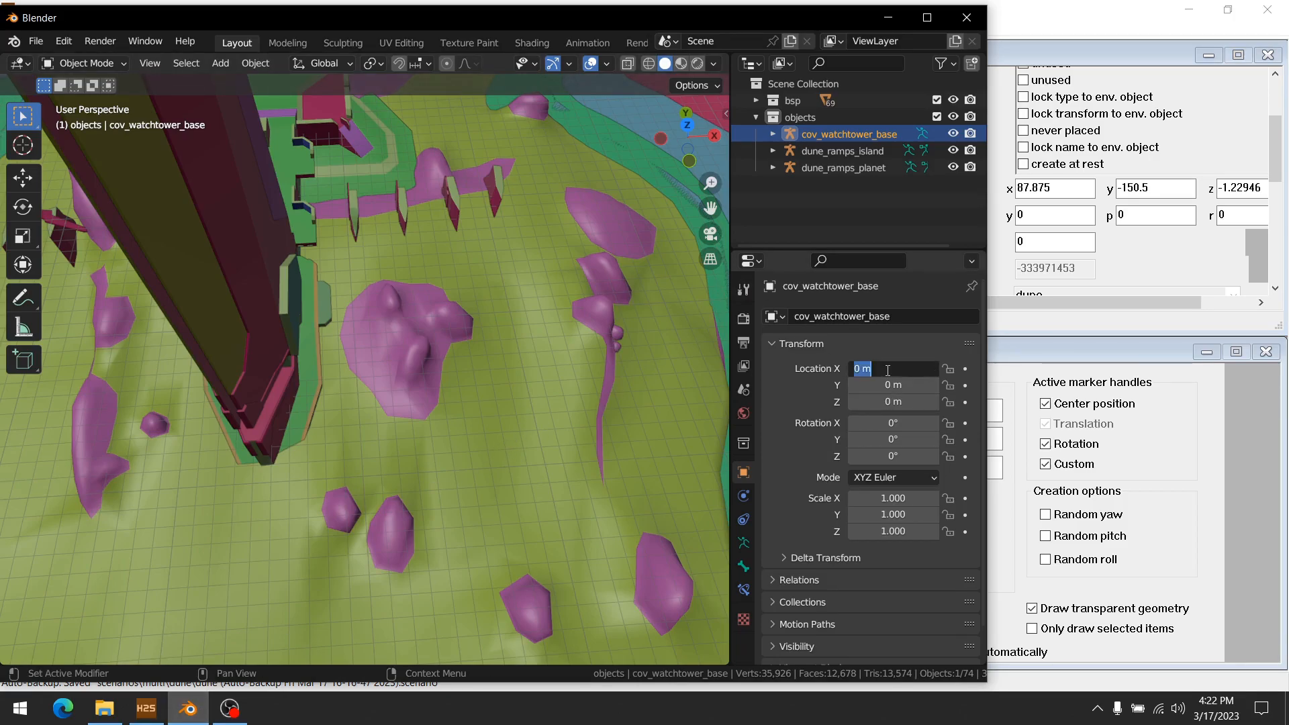
type("8787.5")
key("Tab")
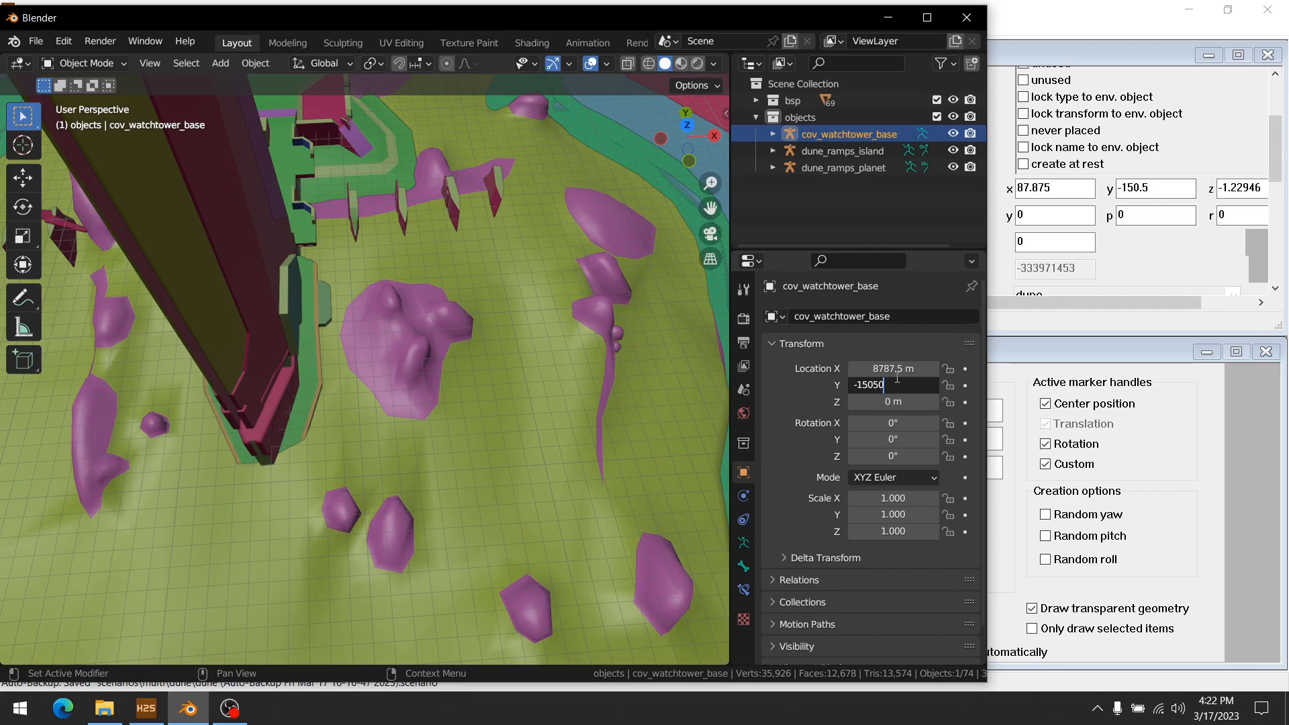
key("Return")
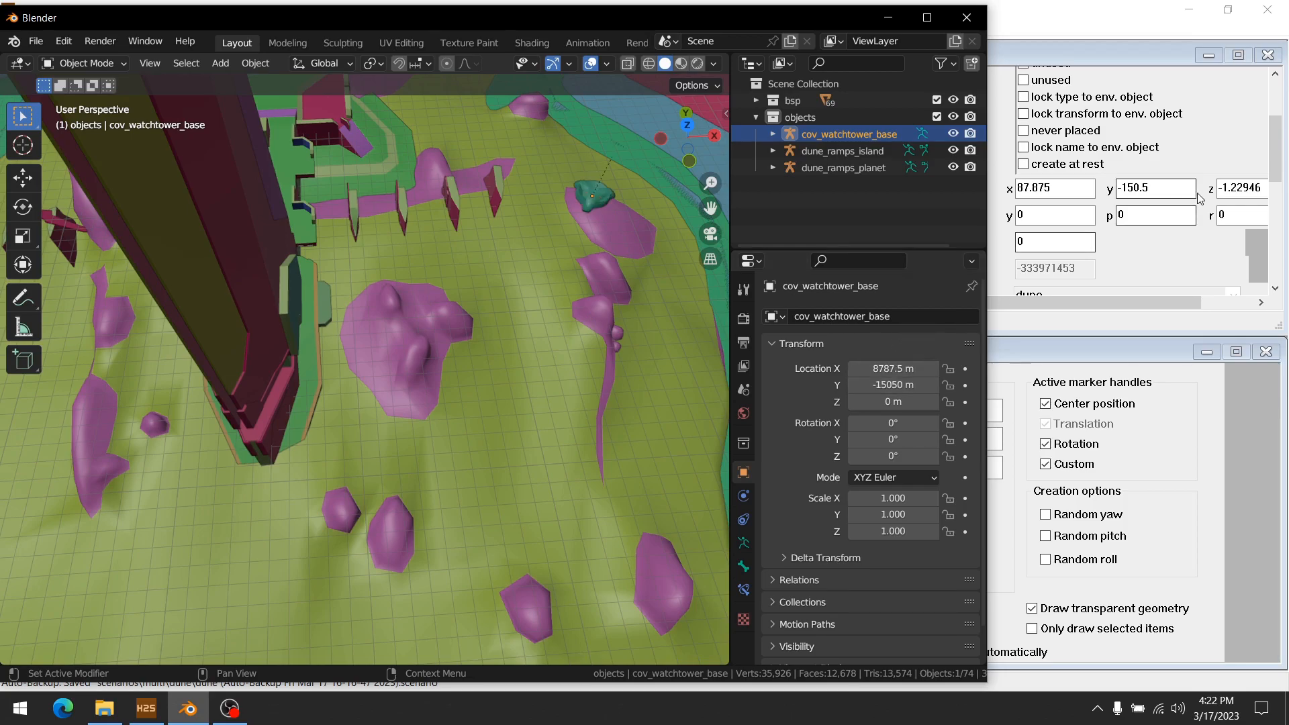
left_click(879, 403)
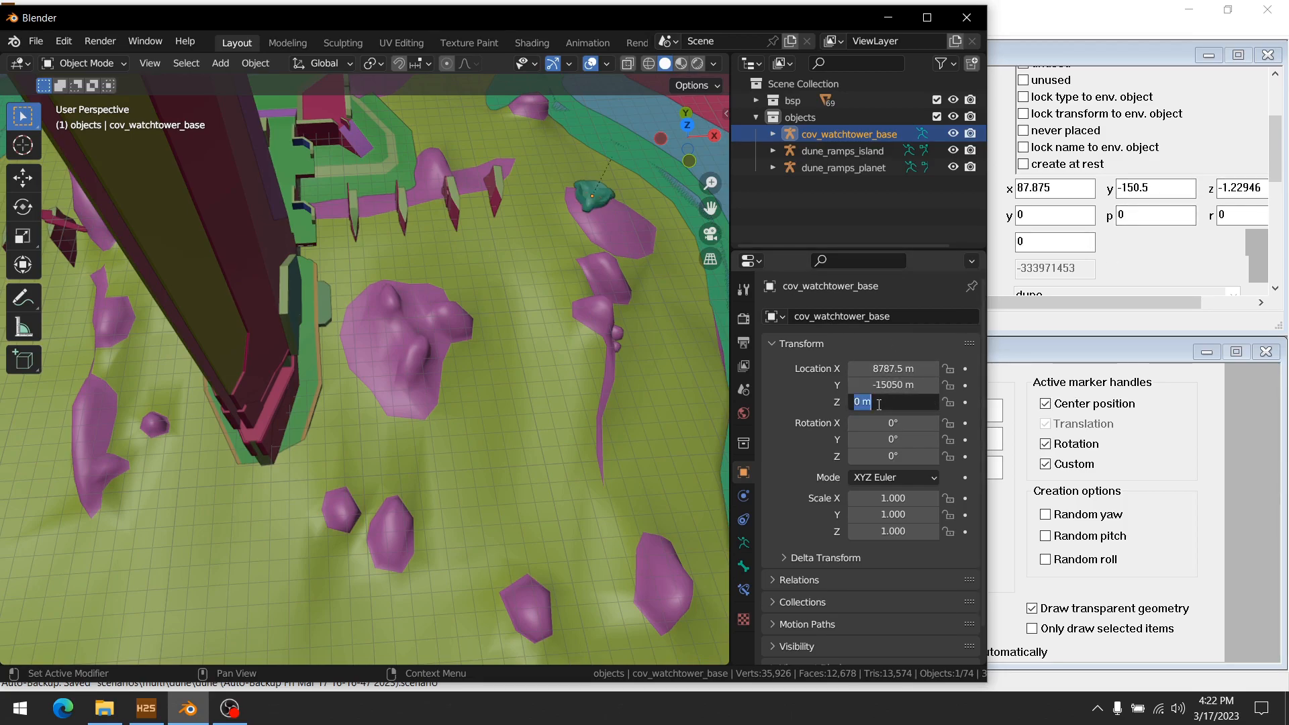
type("-122.95")
key("Return")
middle_click_drag(643, 289, 553, 302)
scroll(506, 288, "up", 5)
scroll(507, 288, "down", 4)
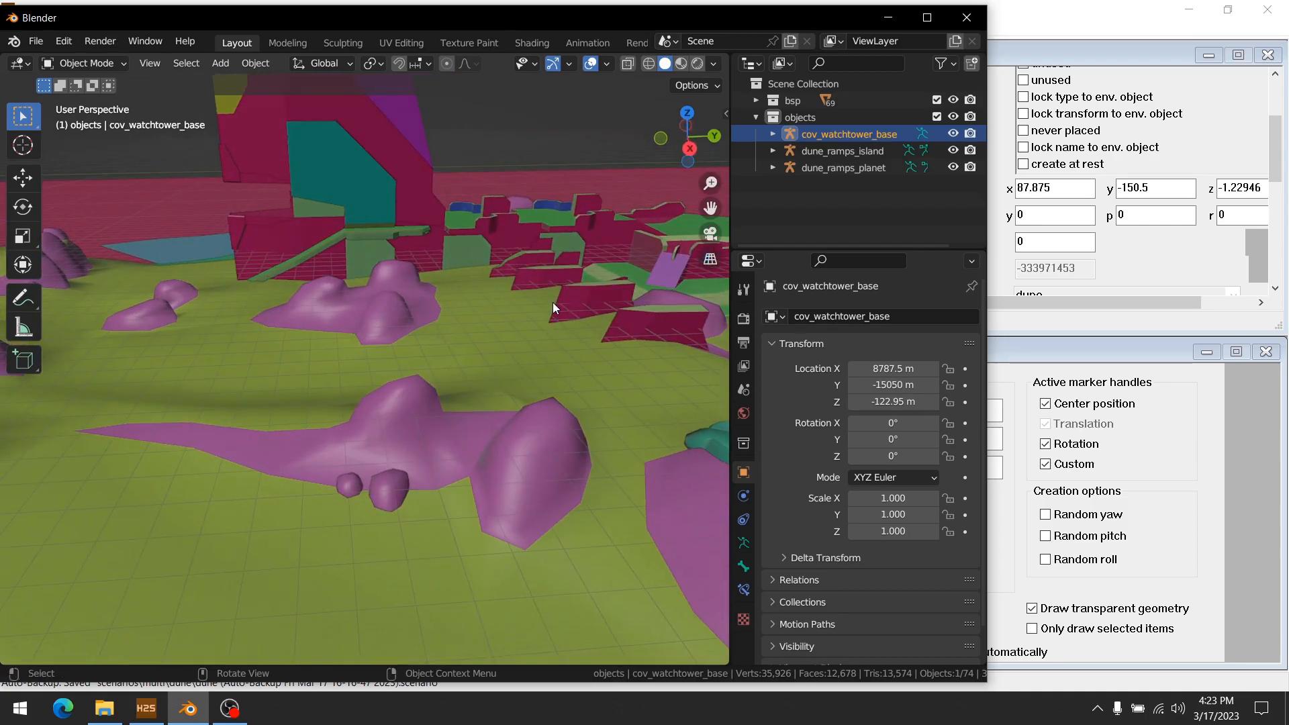
- Switch to H2 Sapien, select the second watchtower machine instance to load its position and rotation, and return to Blender
left_click(1057, 28)
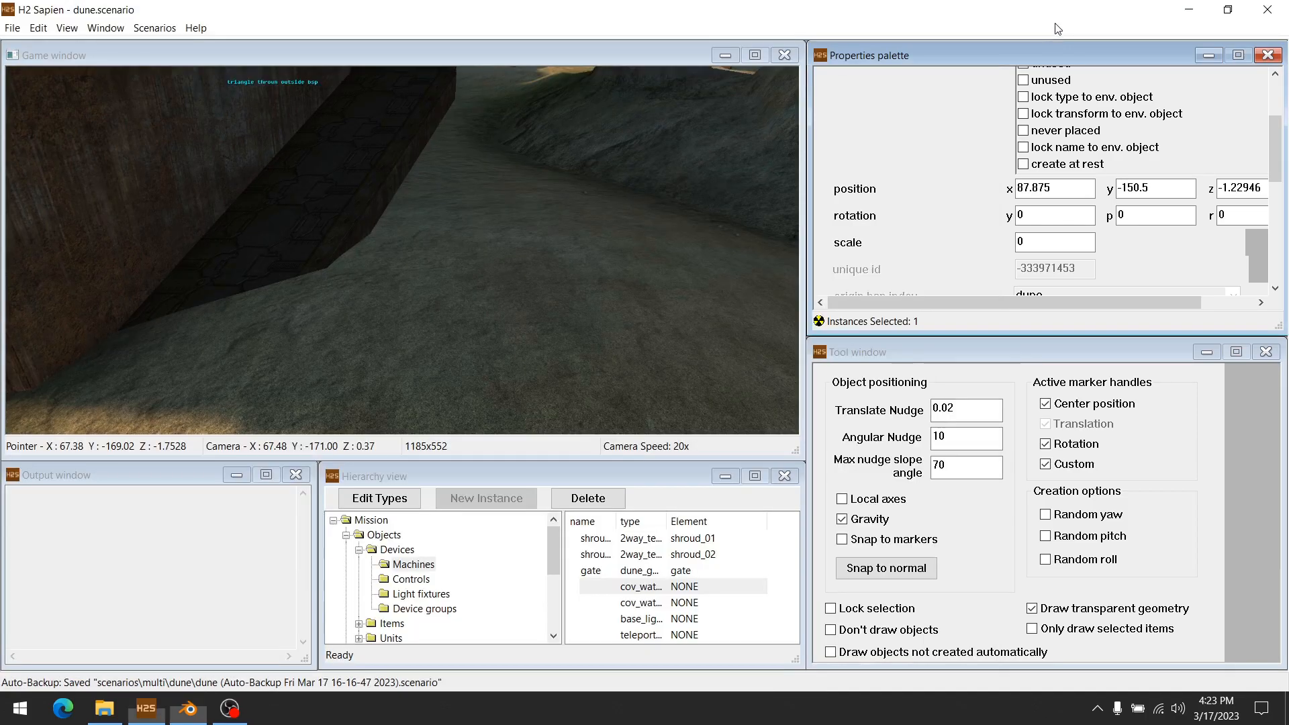
double_click(643, 605)
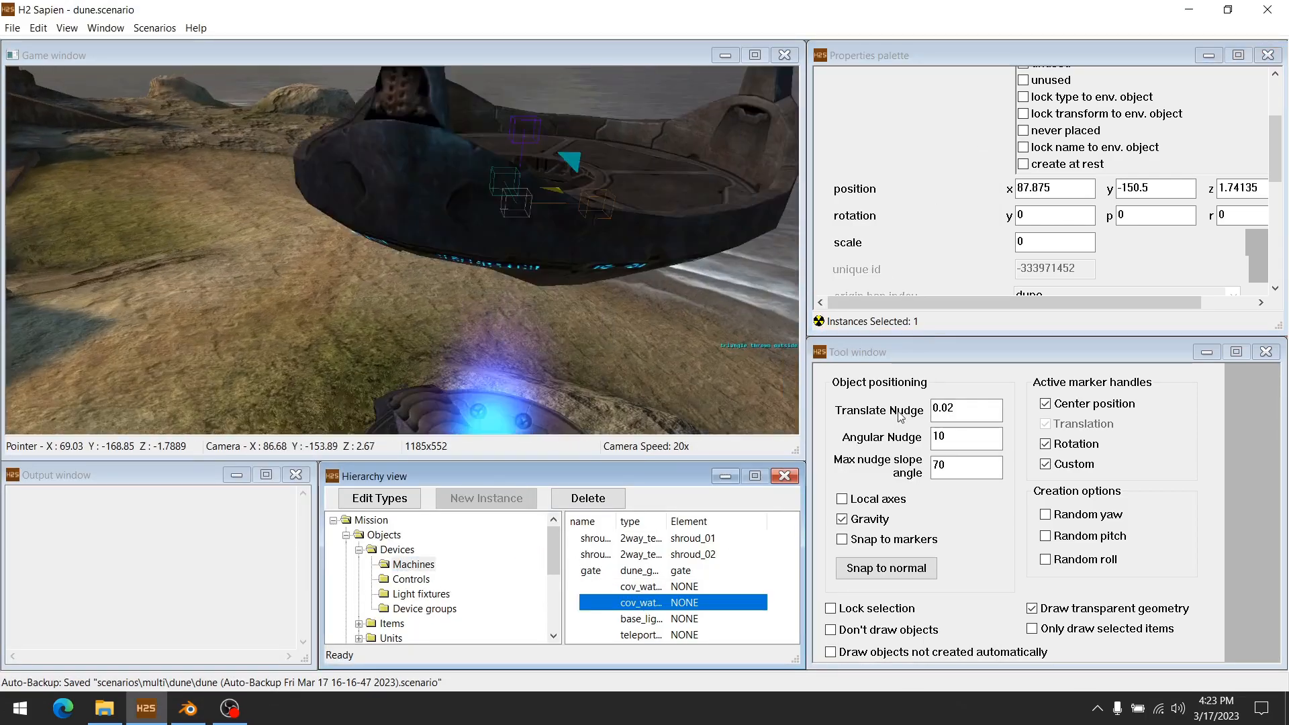
scroll(935, 216, "down", 2)
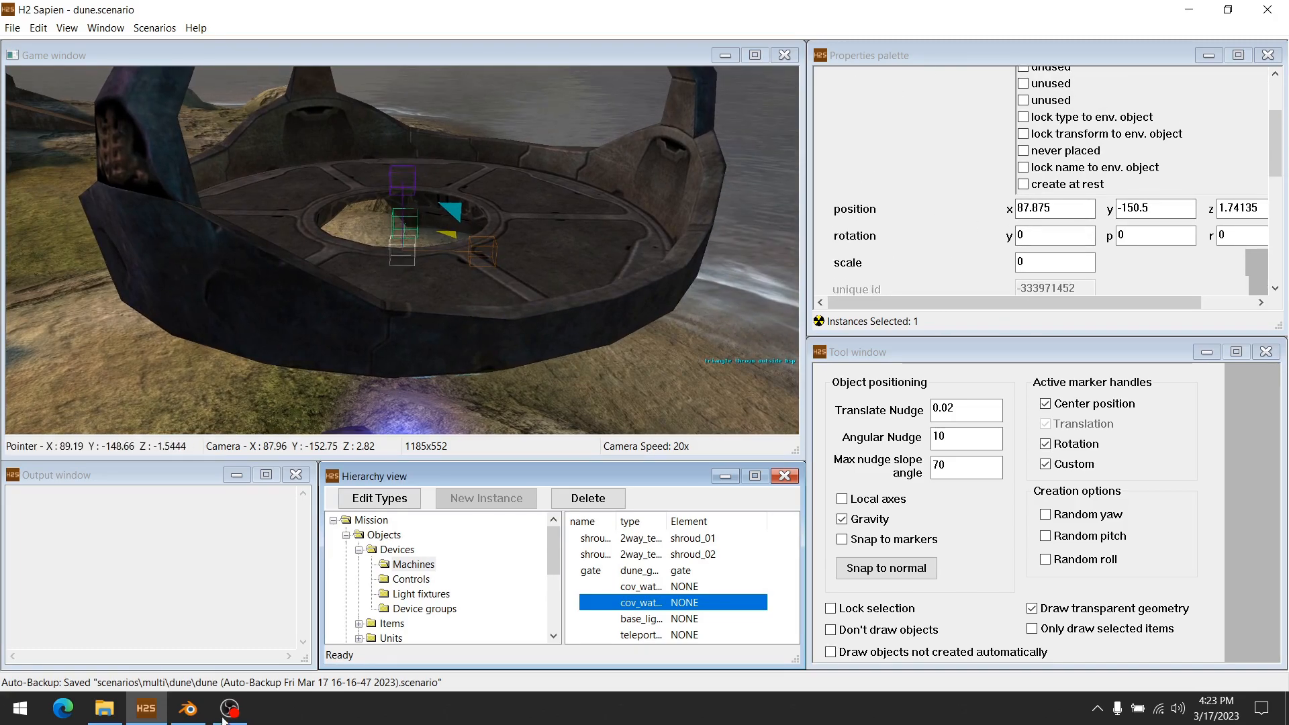
left_click(188, 709)
- Import the cov_watchtower_pod render JMS file from the dune folder into the objects collection
middle_click_drag(479, 374, 512, 385)
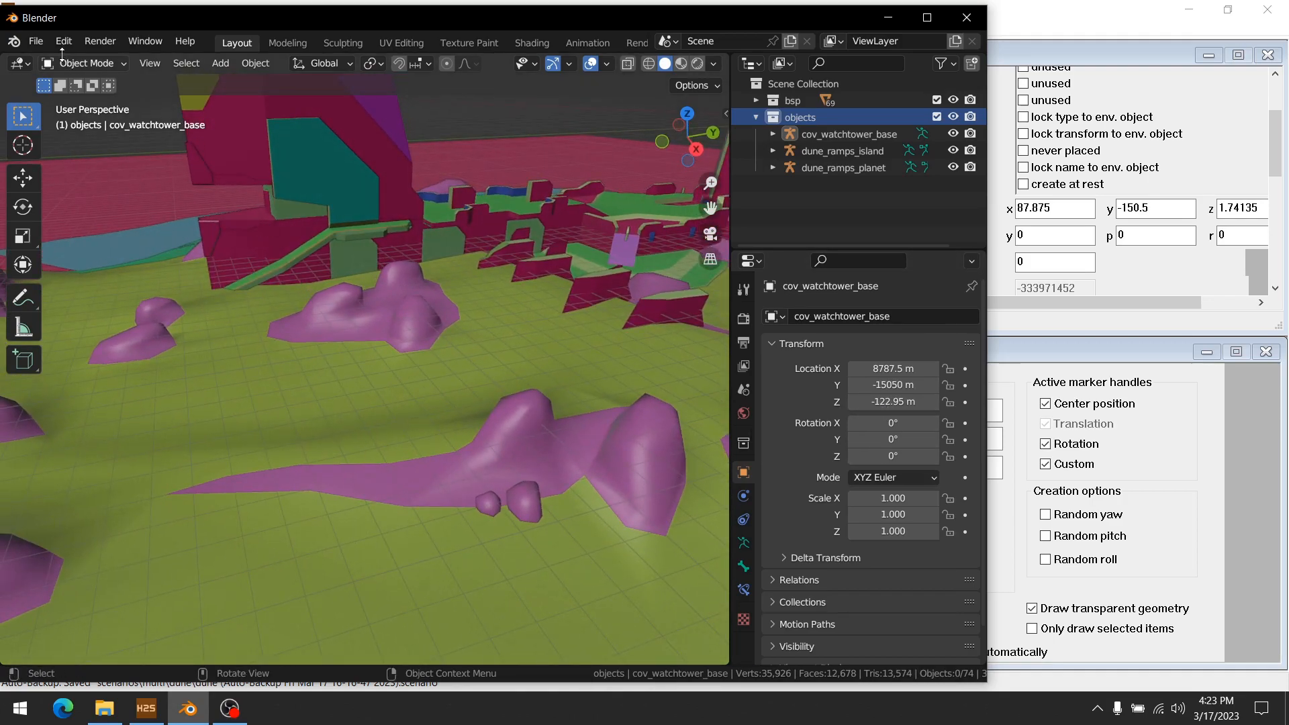
left_click(36, 41)
mouse_move(123, 267)
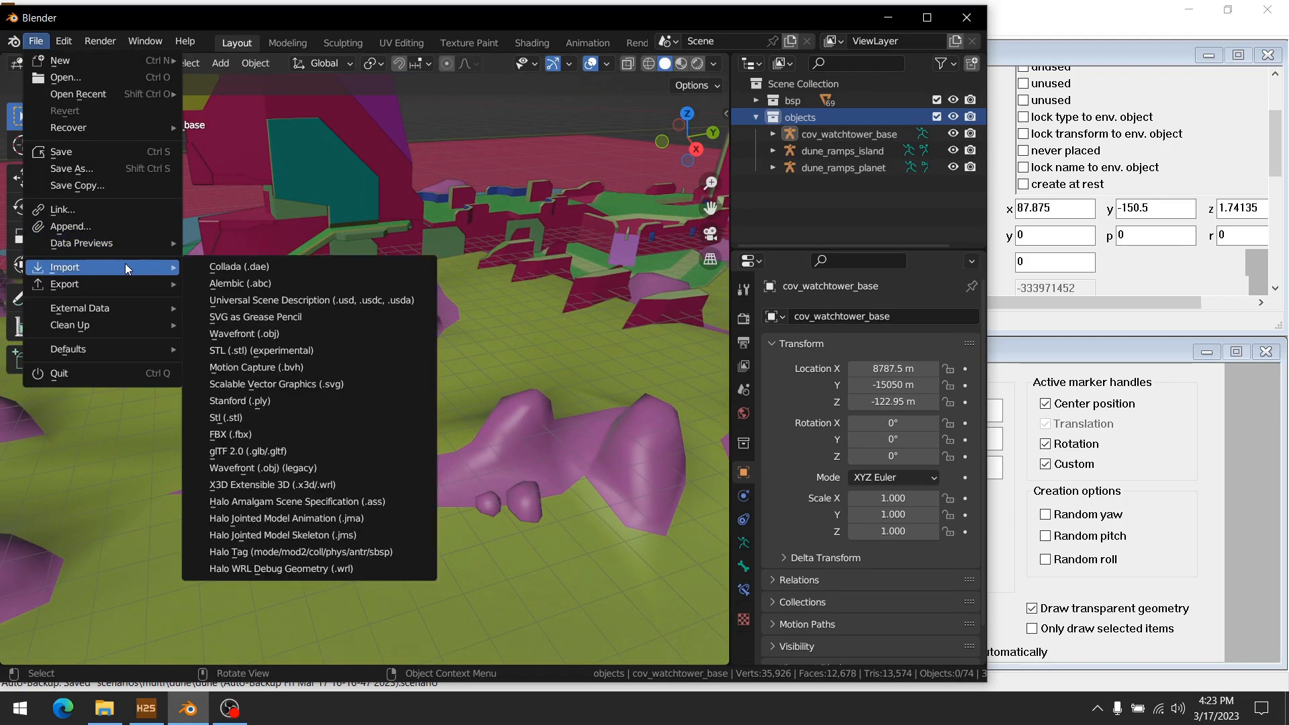
left_click(302, 538)
left_click(262, 70)
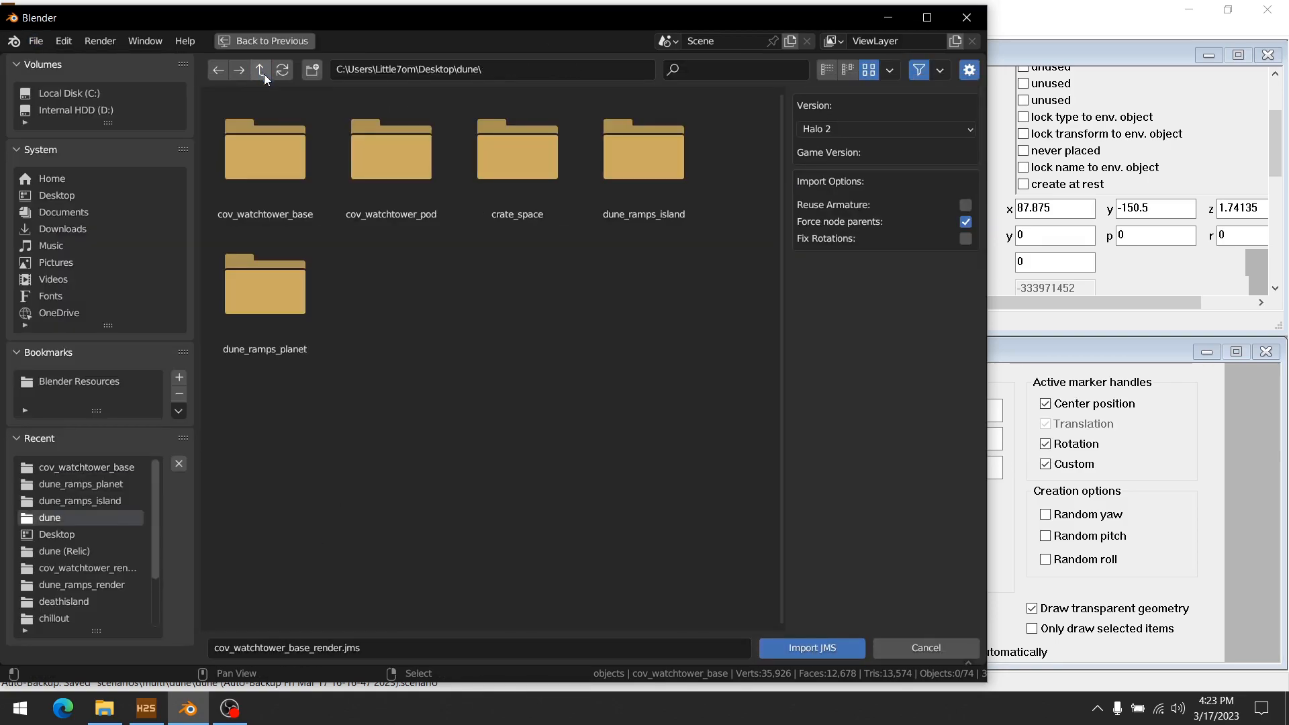
double_click(396, 160)
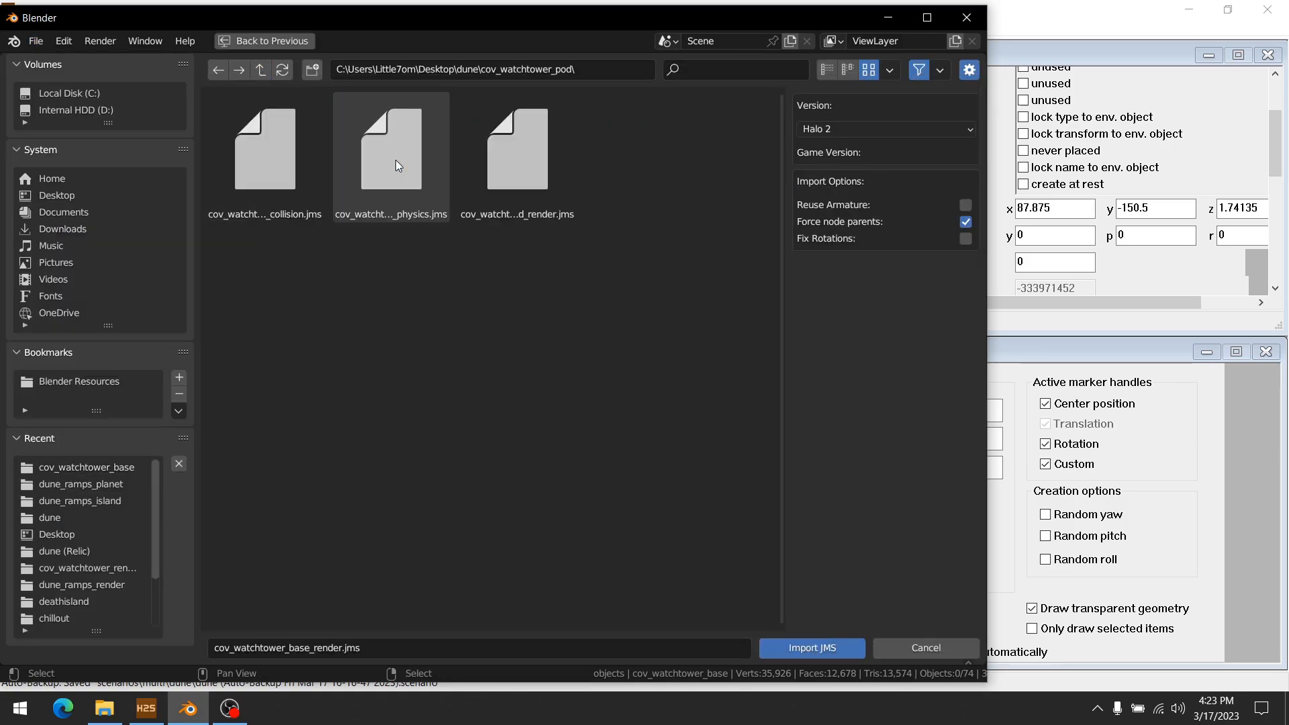
double_click(508, 169)
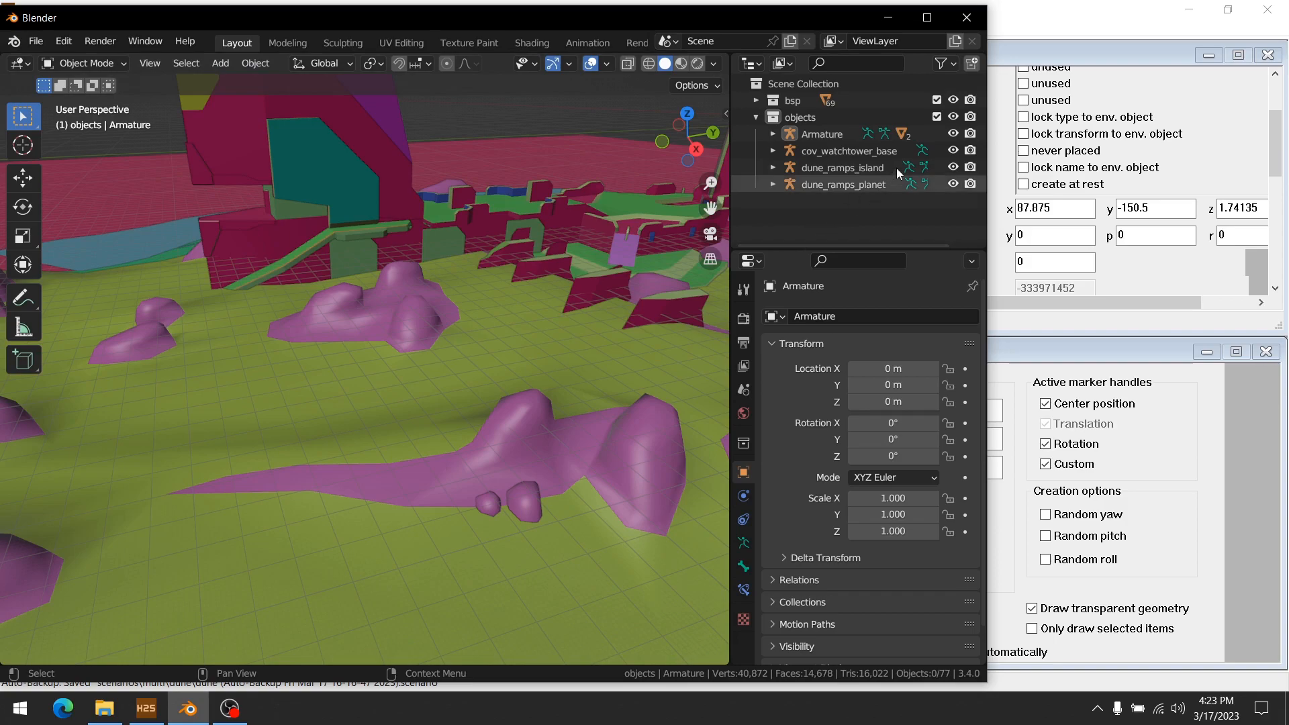
- Rename the newly imported armature to cov_watchtower_pod
double_click(834, 135)
type("cov")
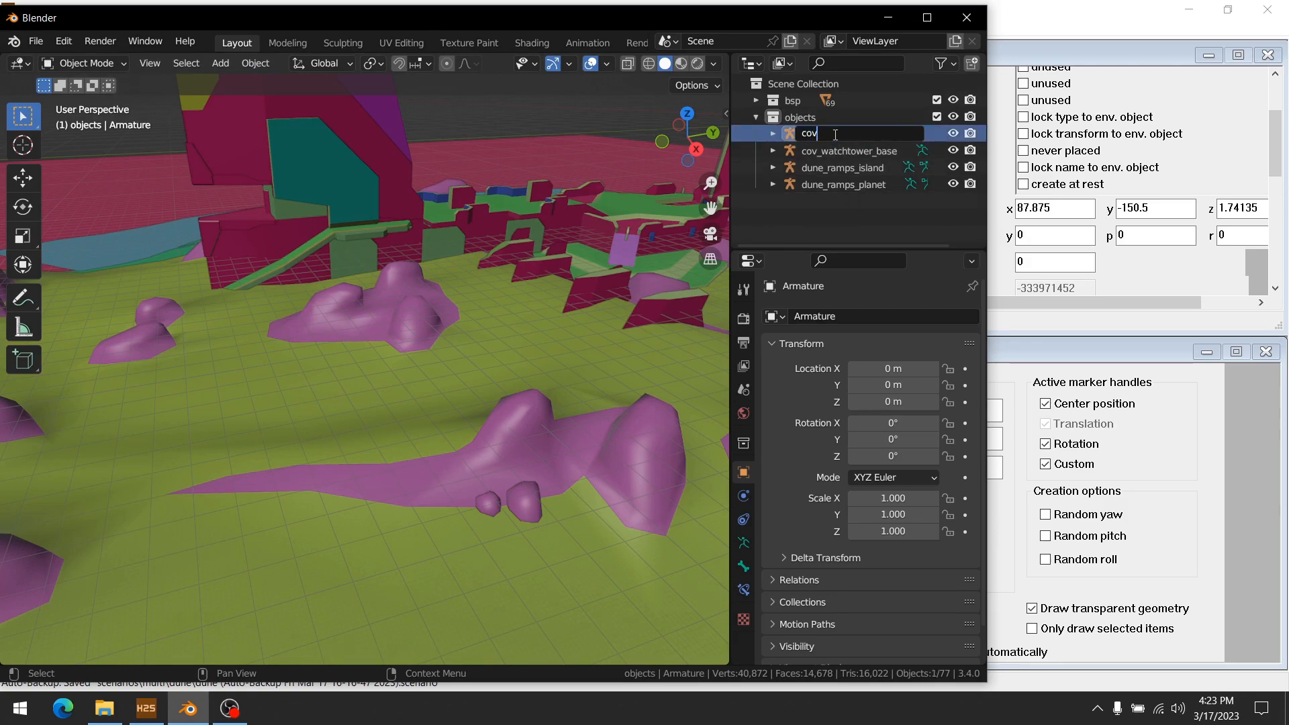
type("_watchtower_pod")
key("Return")
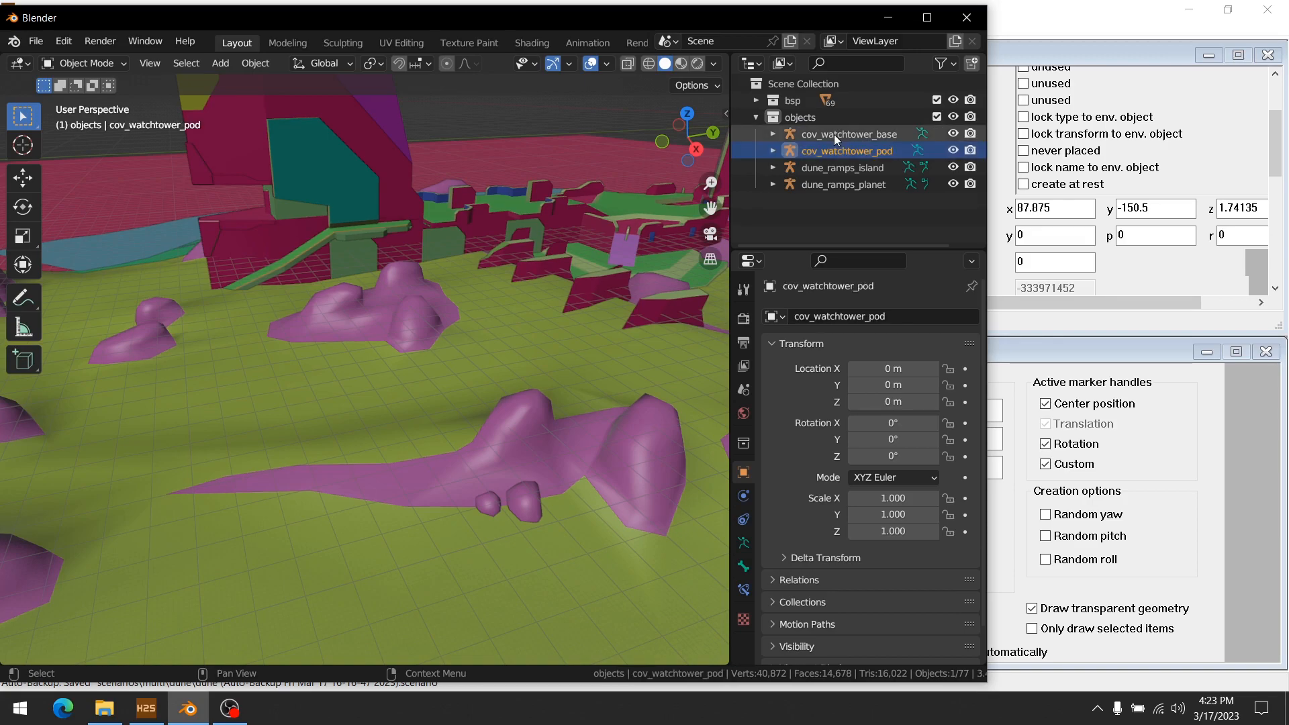
- Set the cov_watchtower_pod armature's location to X 8787.5, Y -15050 and Z 174.135 m
left_click(904, 368)
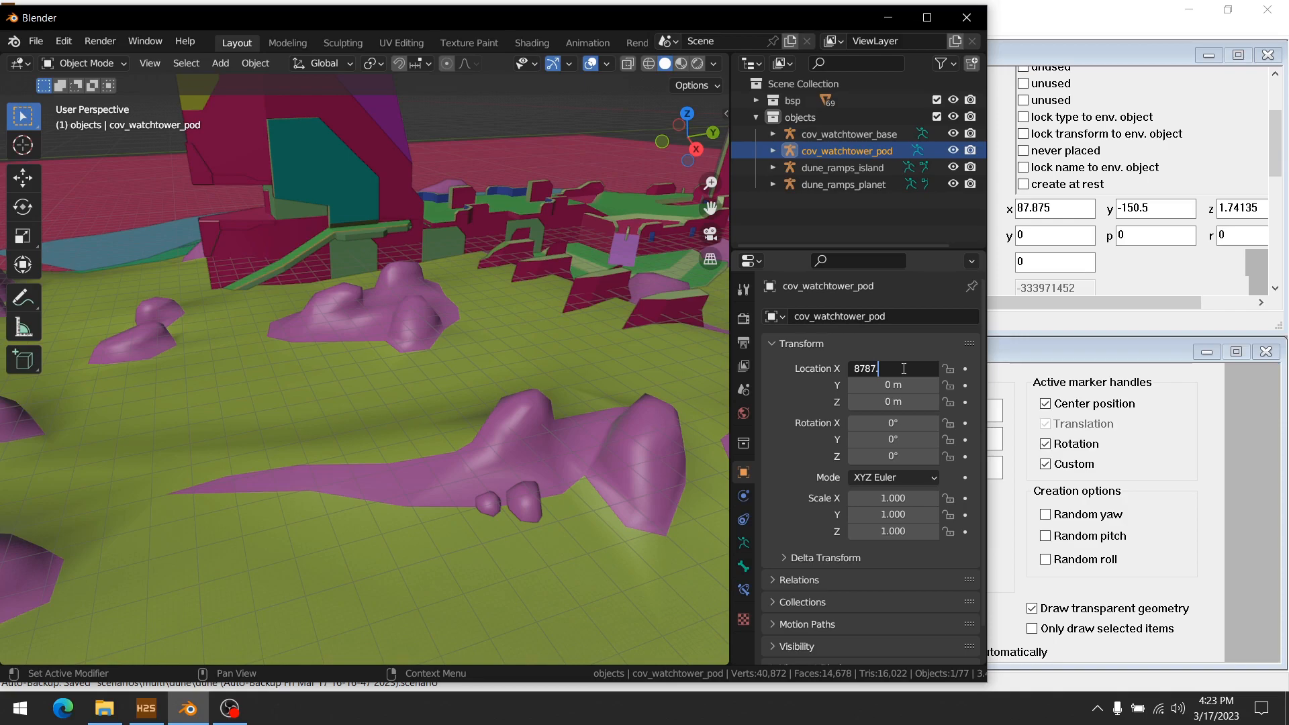
key("Tab")
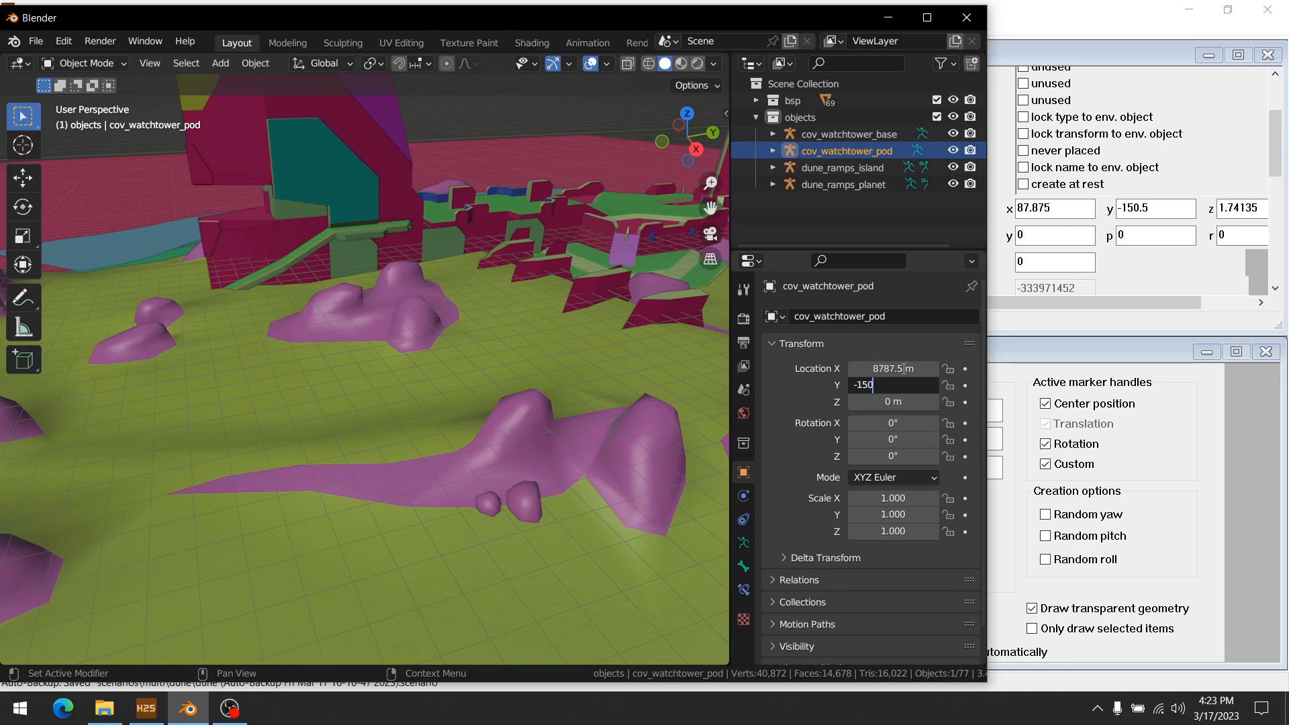
key("Tab")
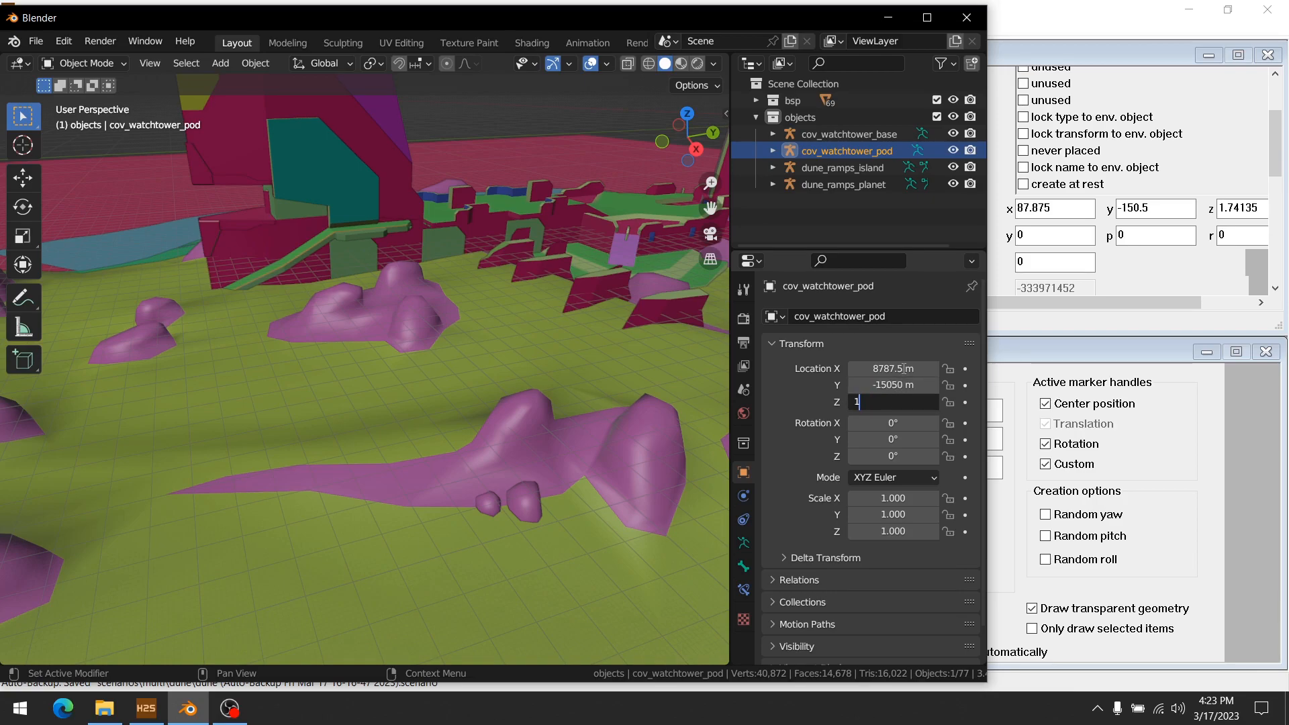
type("174.135")
key("Return")
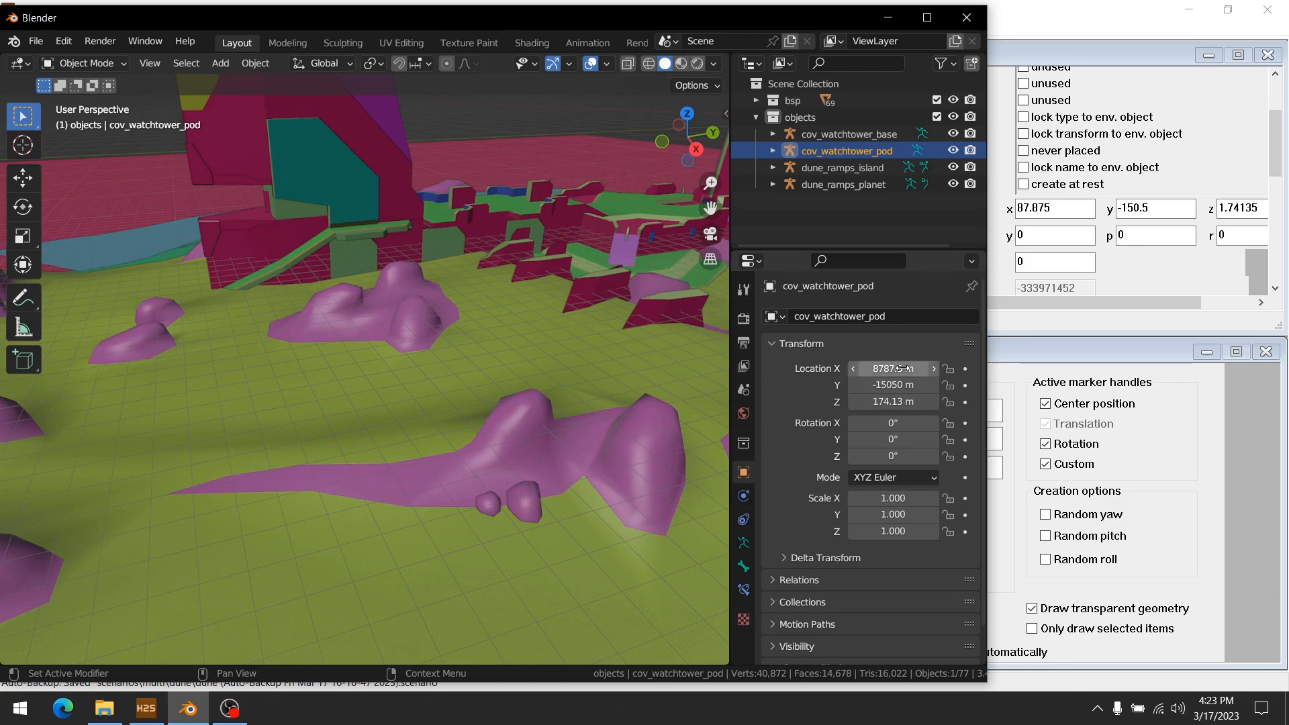
middle_click_drag(556, 357, 670, 312)
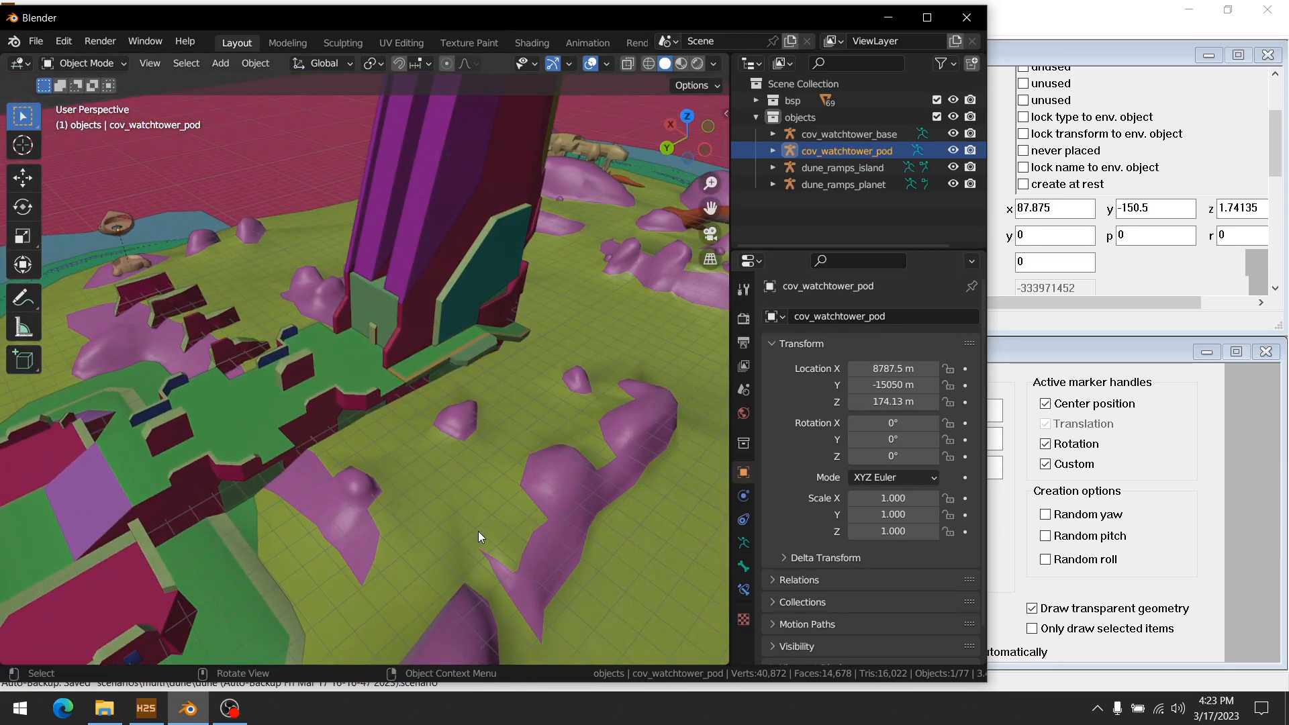
- Switch to H2 Sapien, go to a crate_space instance among the crates, expose its position and rotation values, and return to Blender
left_click(1052, 25)
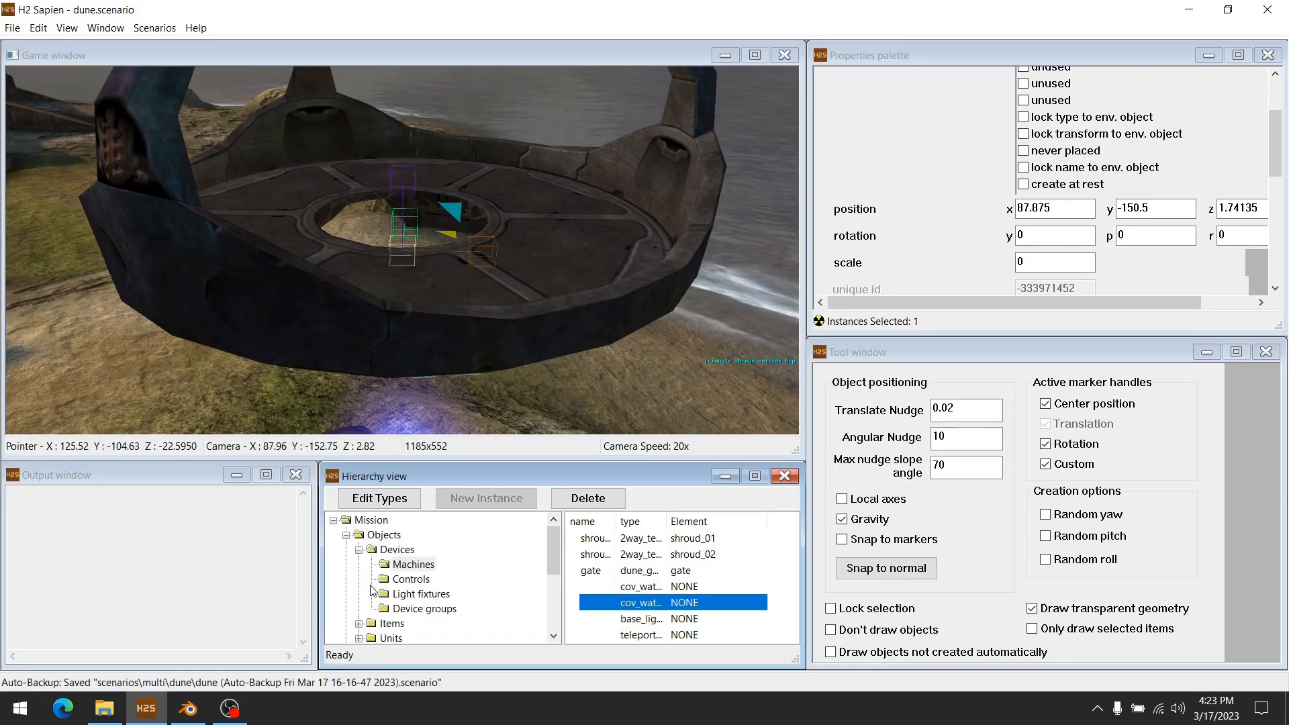
left_click(360, 550)
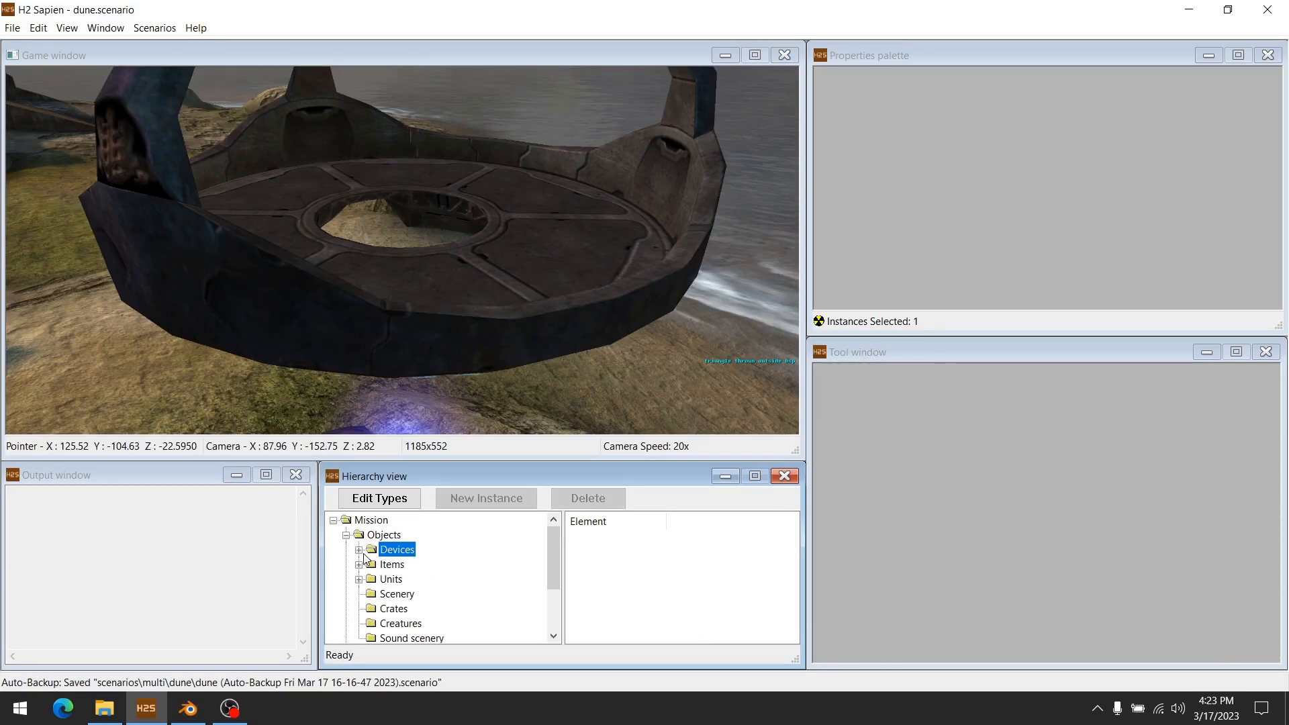
left_click(393, 609)
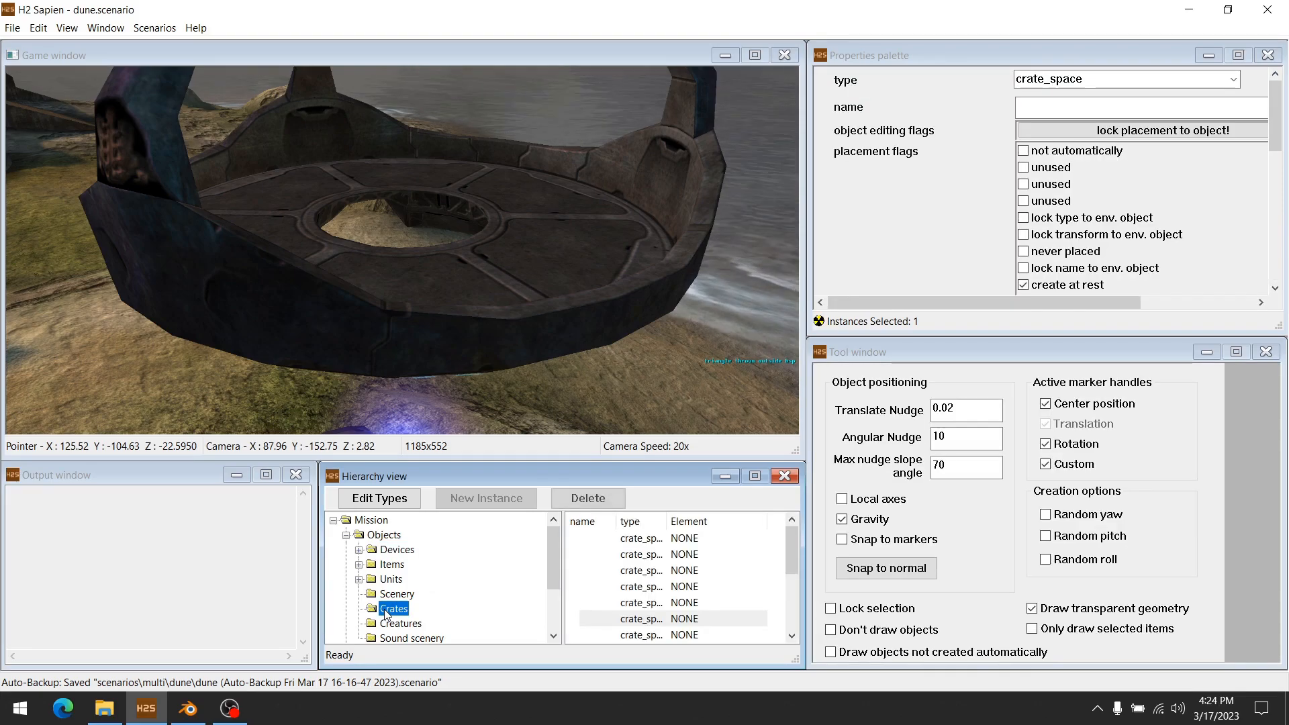
double_click(604, 618)
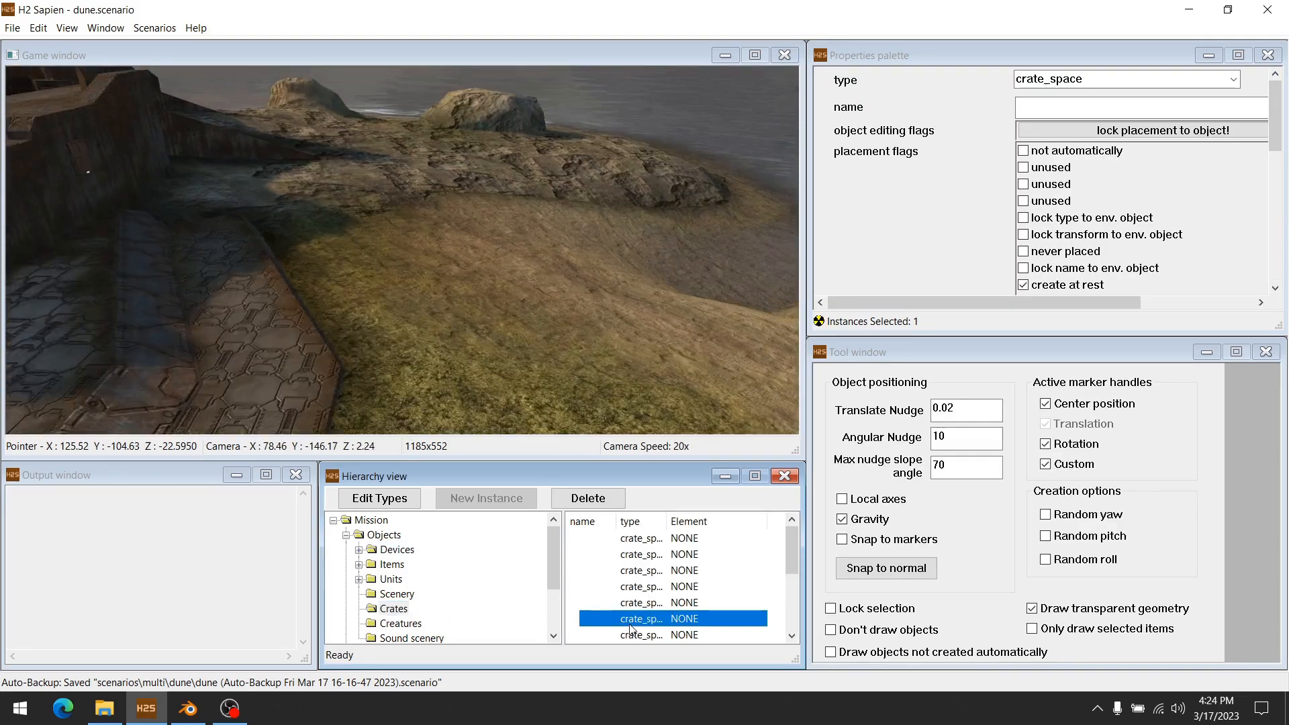
scroll(966, 238, "down", 2)
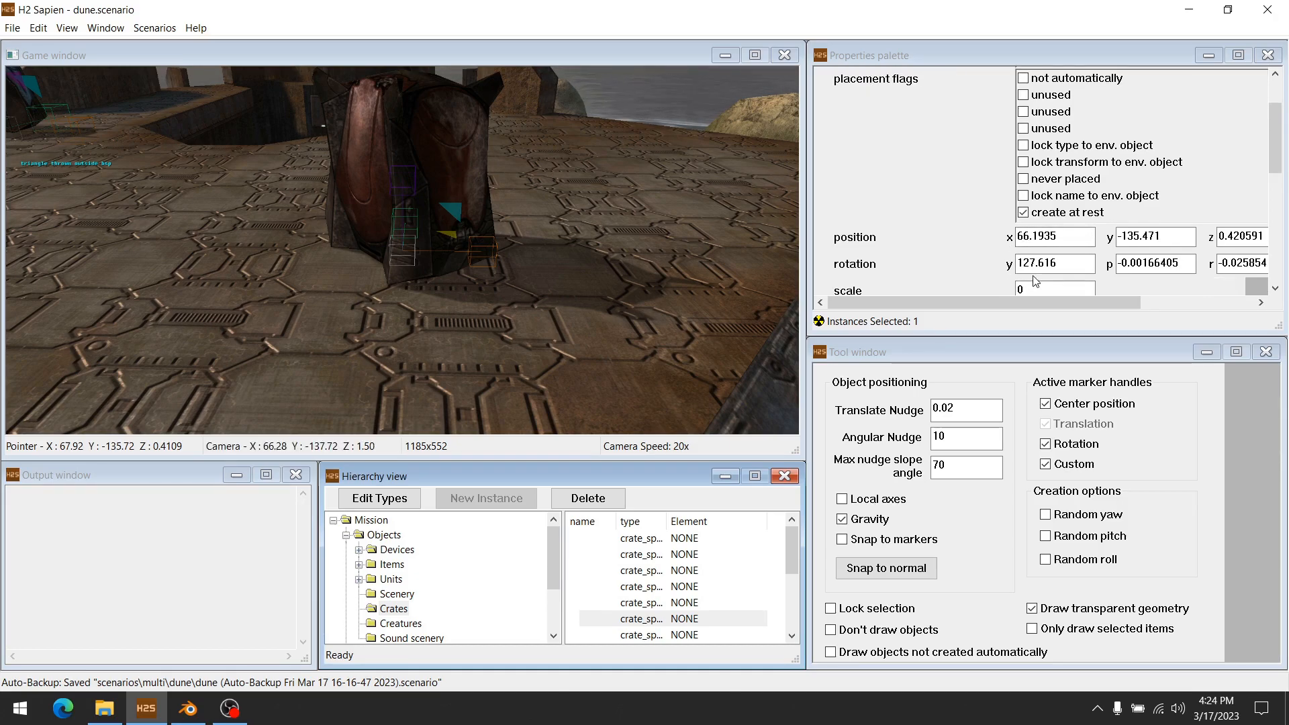
scroll(1107, 245, "down", 1)
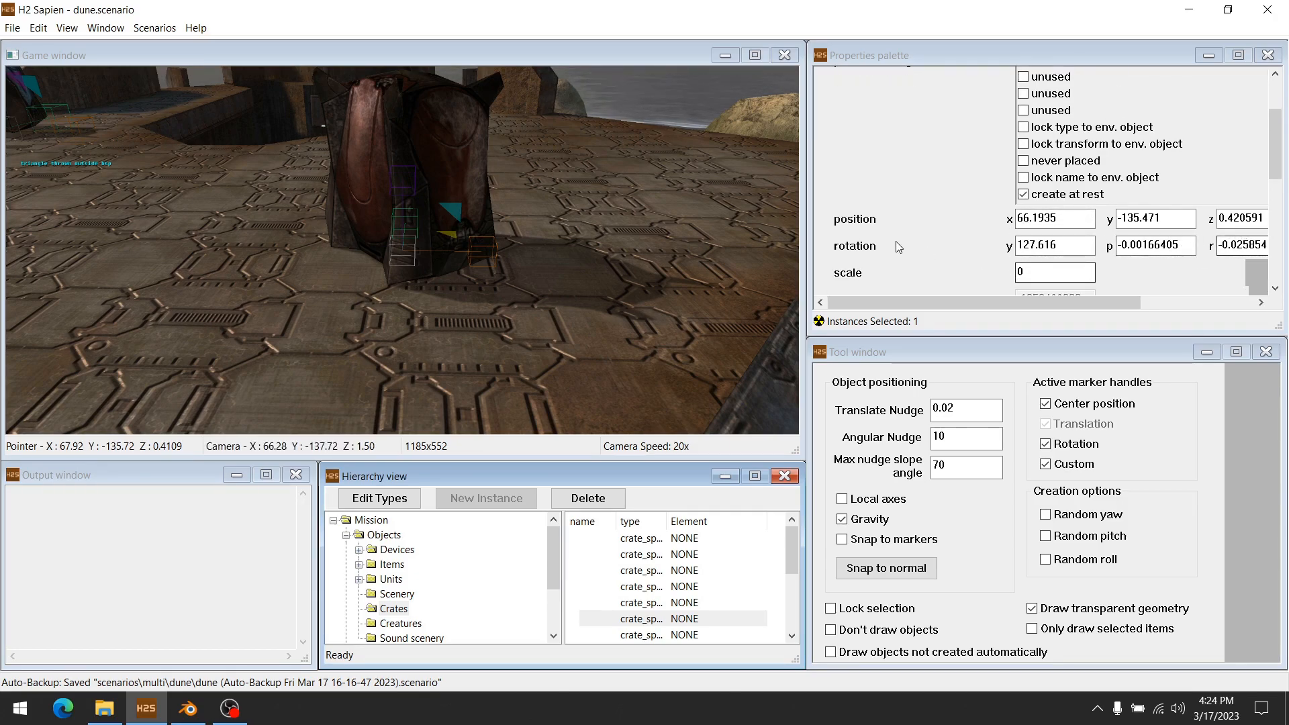
mouse_move(931, 302)
left_mouse_down()
mouse_move(976, 302)
mouse_move(921, 305)
left_mouse_up()
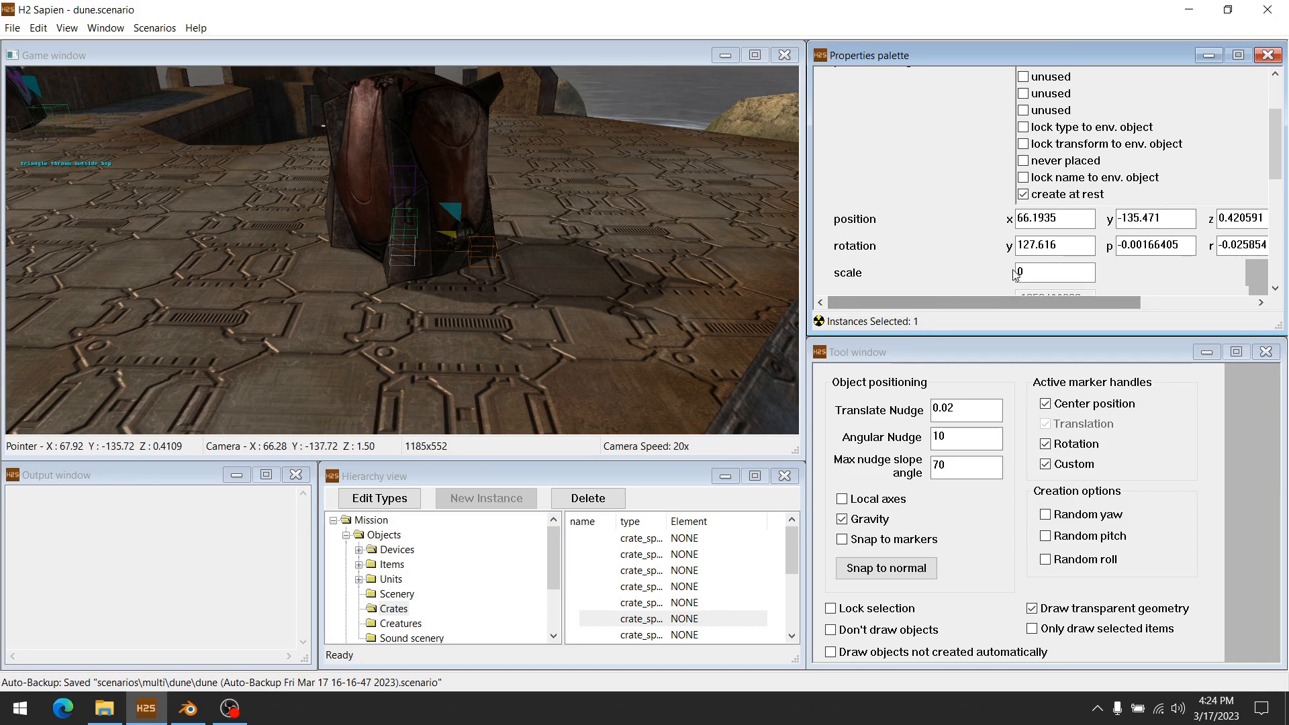
left_click(192, 706)
left_click_drag(1057, 308, 1065, 308)
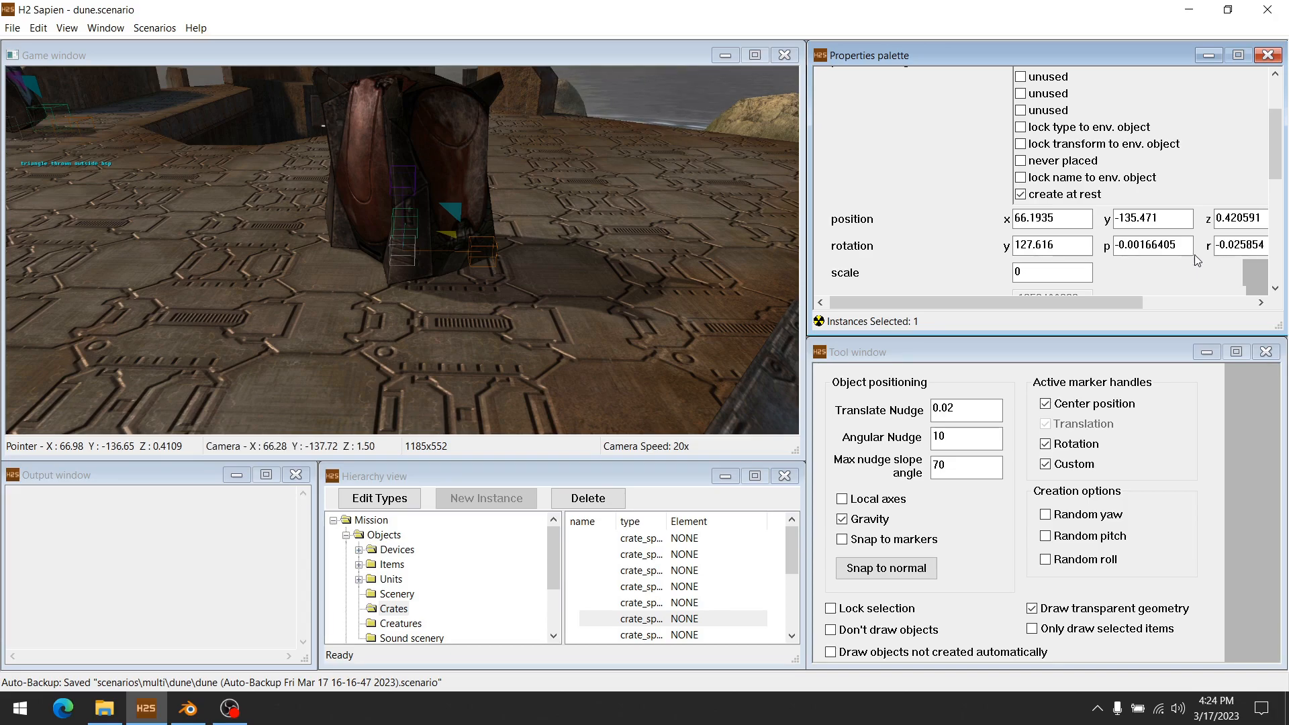
left_click(188, 708)
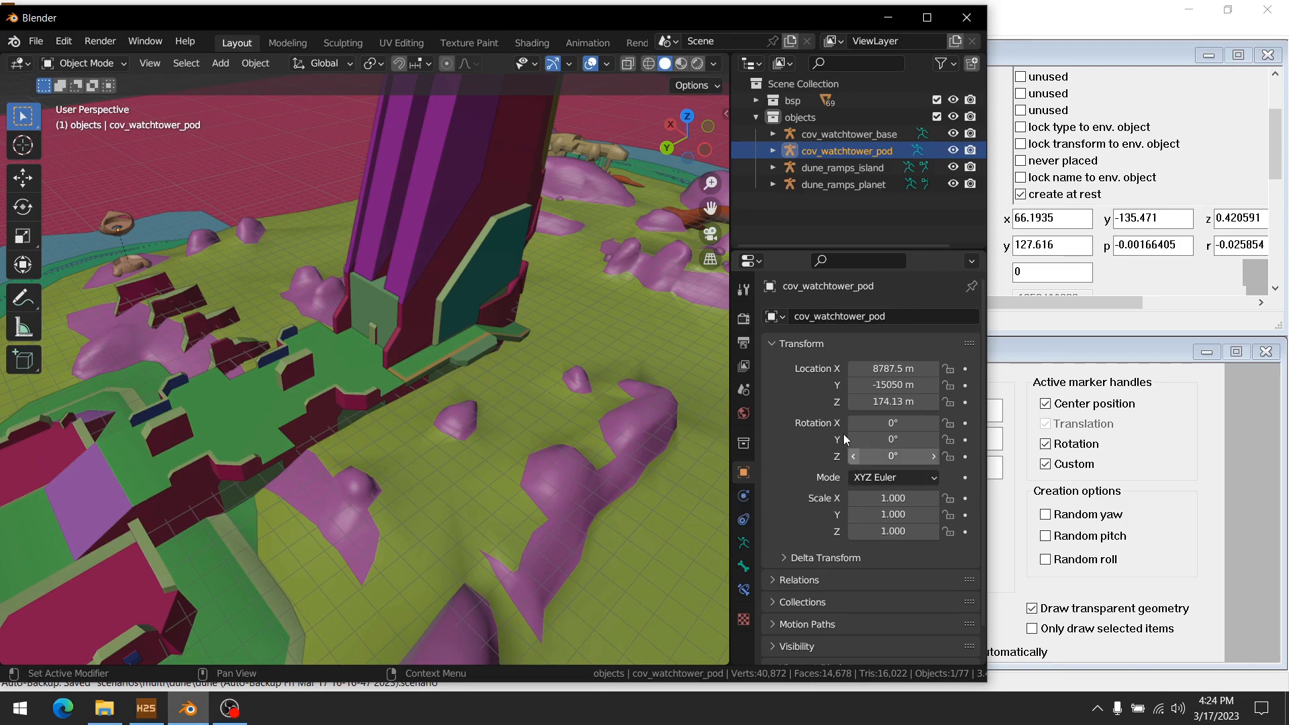
- Import crate_space_render.jms from the dune folder's crate_space subfolder into the objects collection
left_click(818, 114)
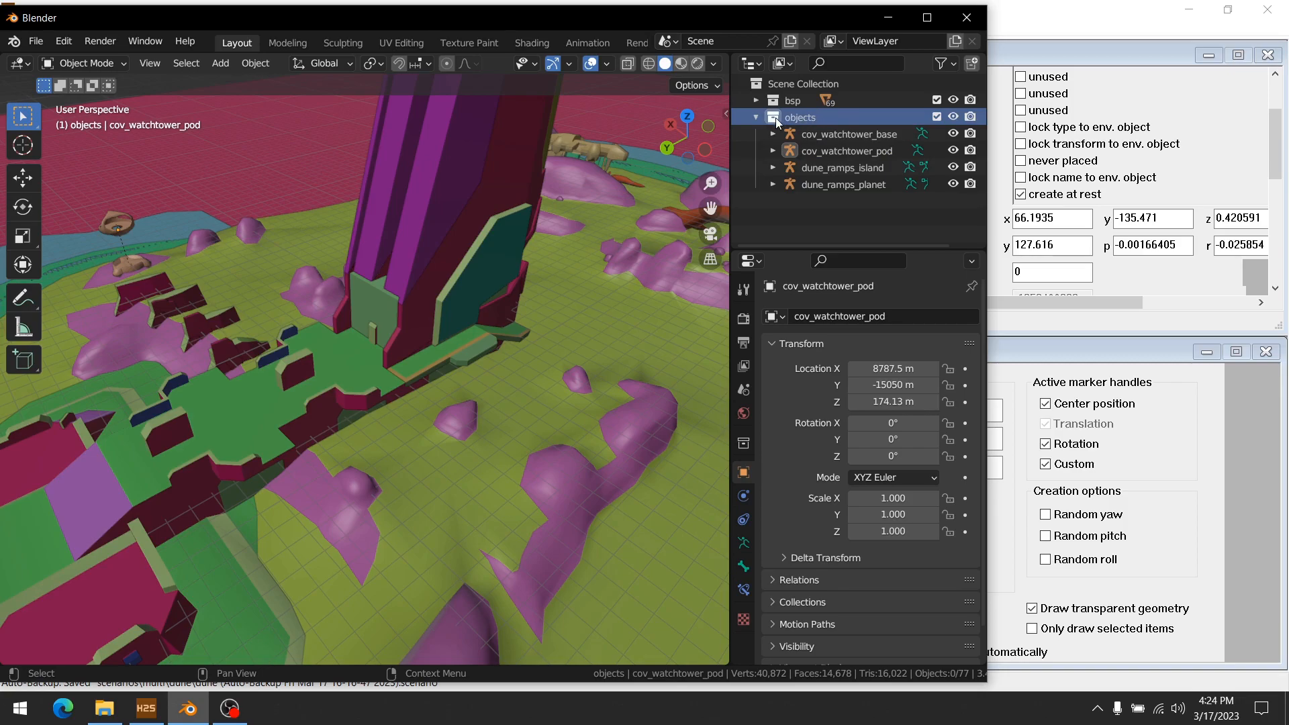
left_click(37, 41)
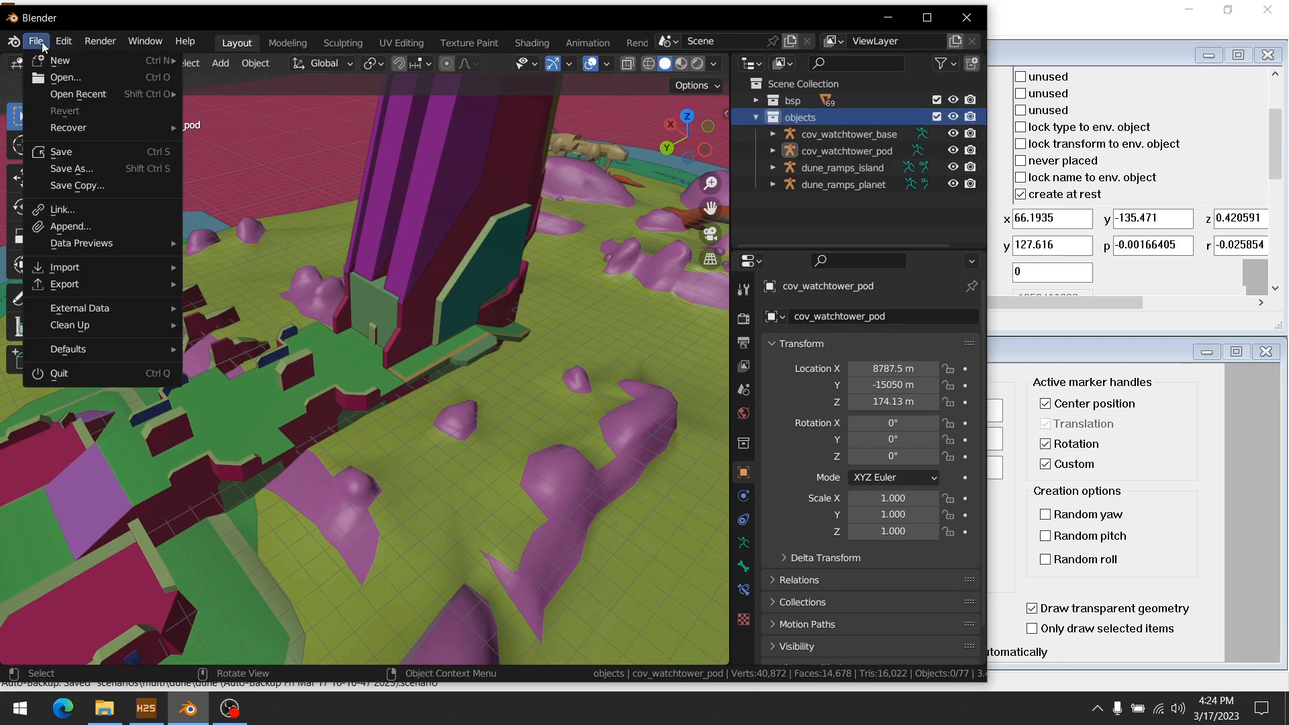
mouse_move(89, 267)
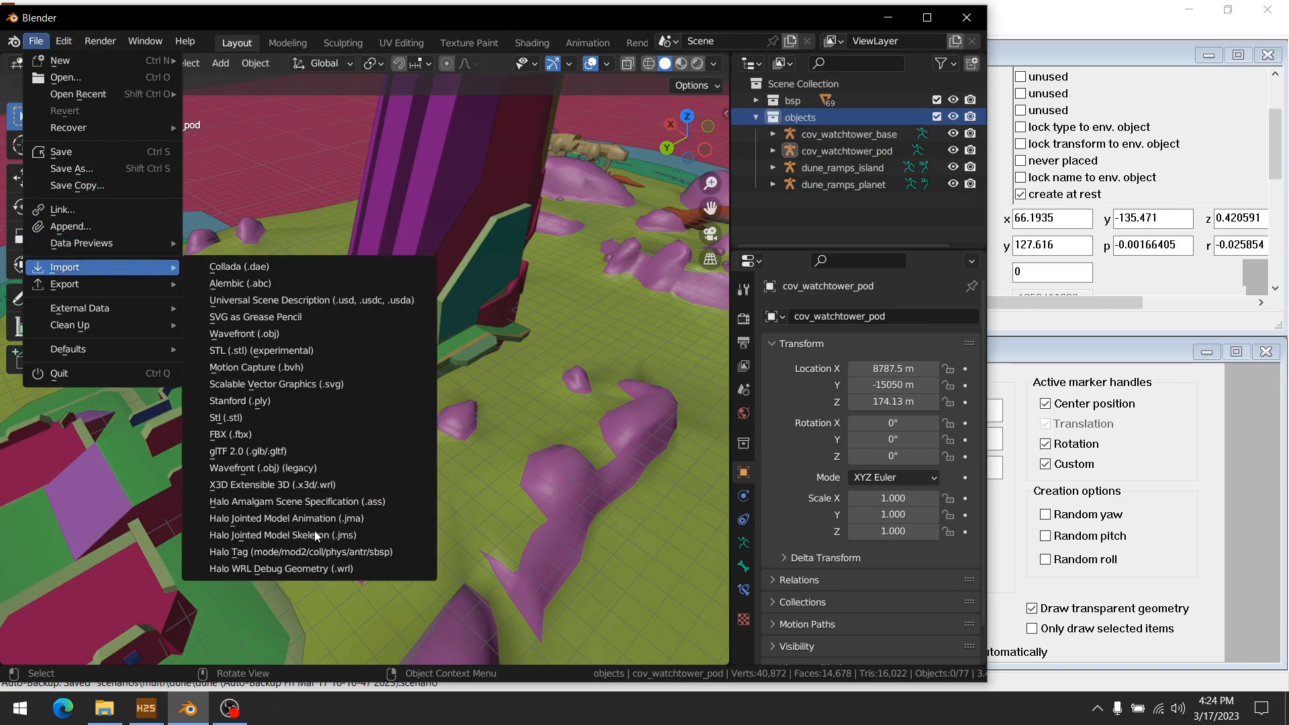
left_click(336, 535)
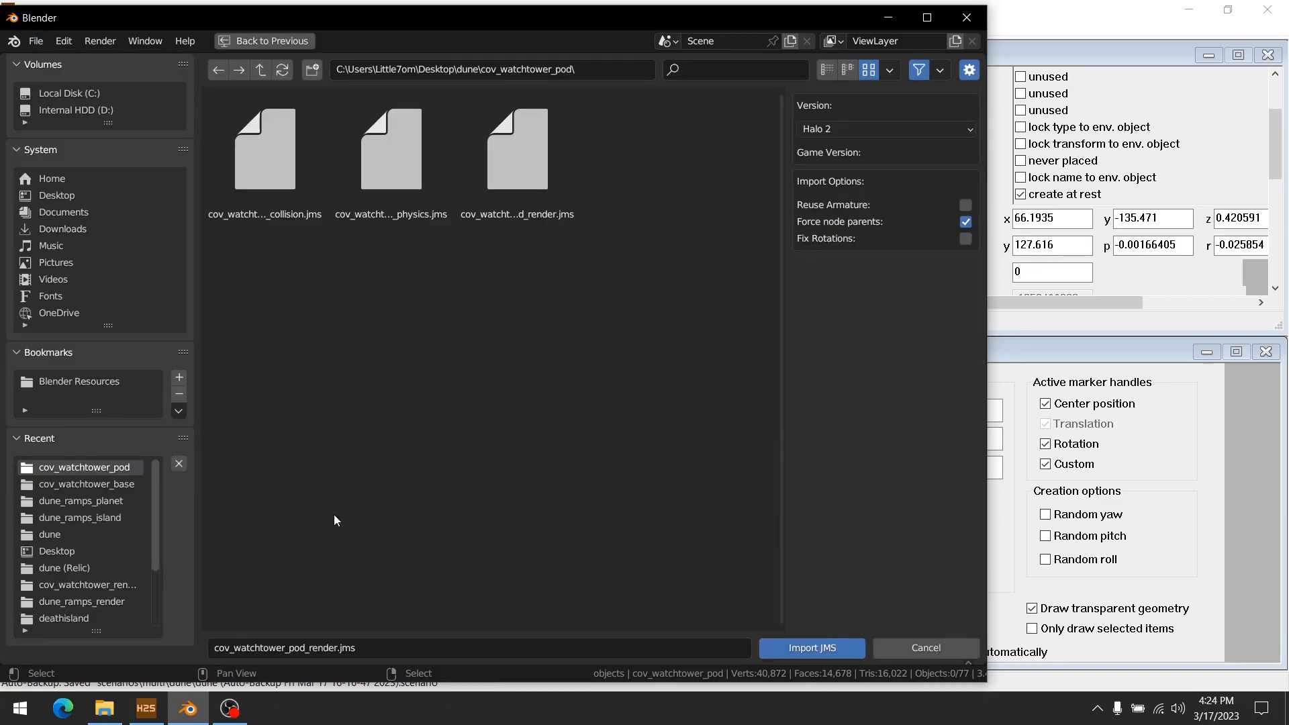
left_click(264, 71)
double_click(510, 154)
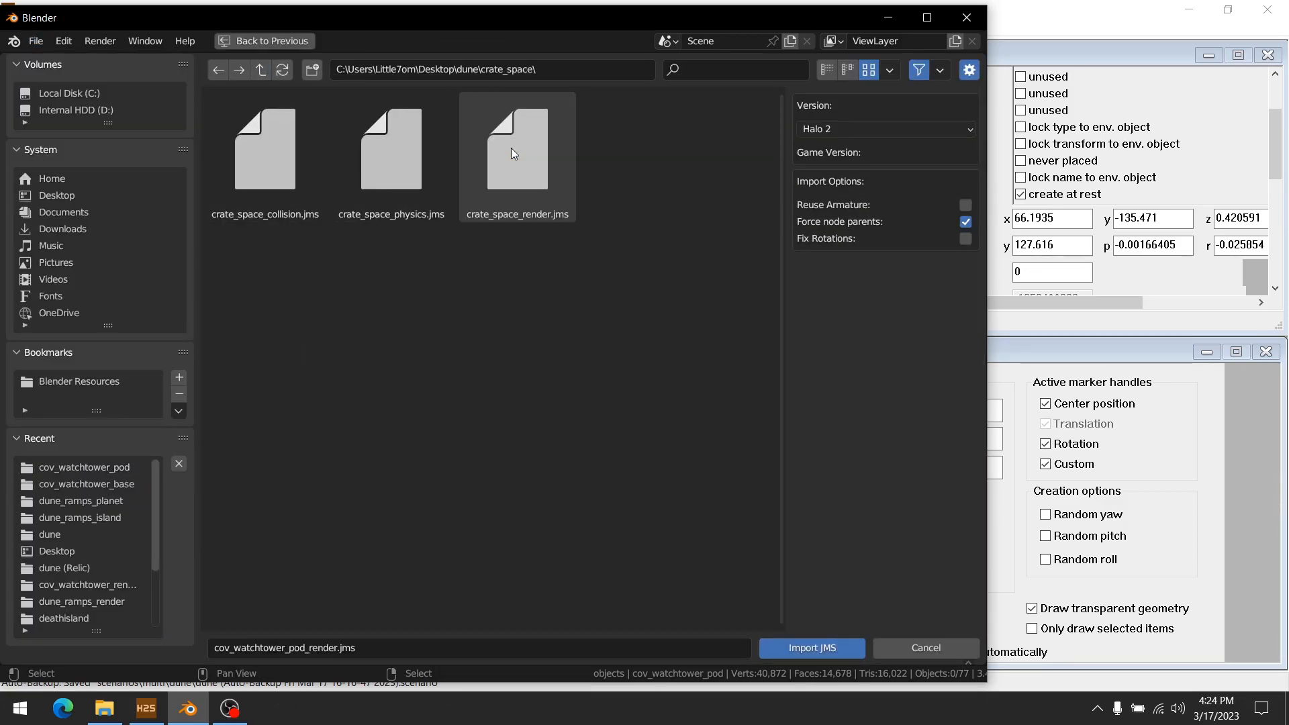
left_click(493, 163)
double_click(495, 163)
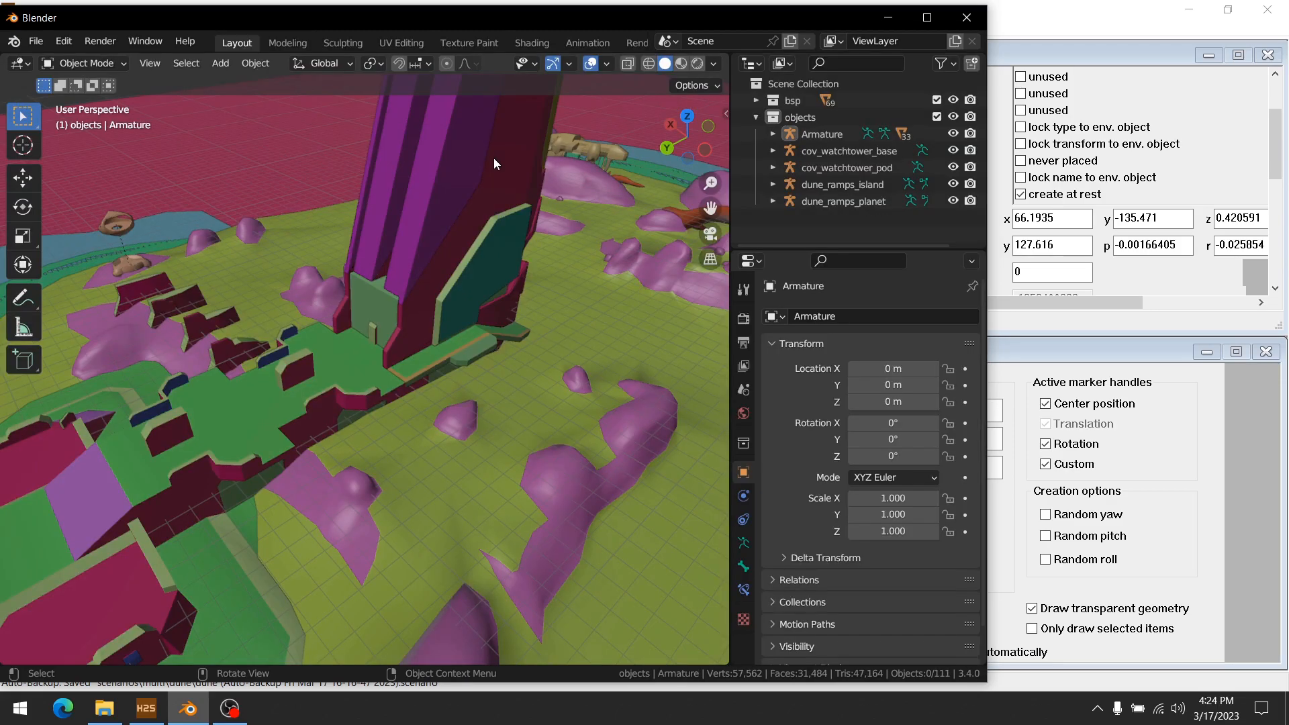
- Rename the newly imported armature to crate_space
double_click(813, 135)
type("crate_space")
key("Return")
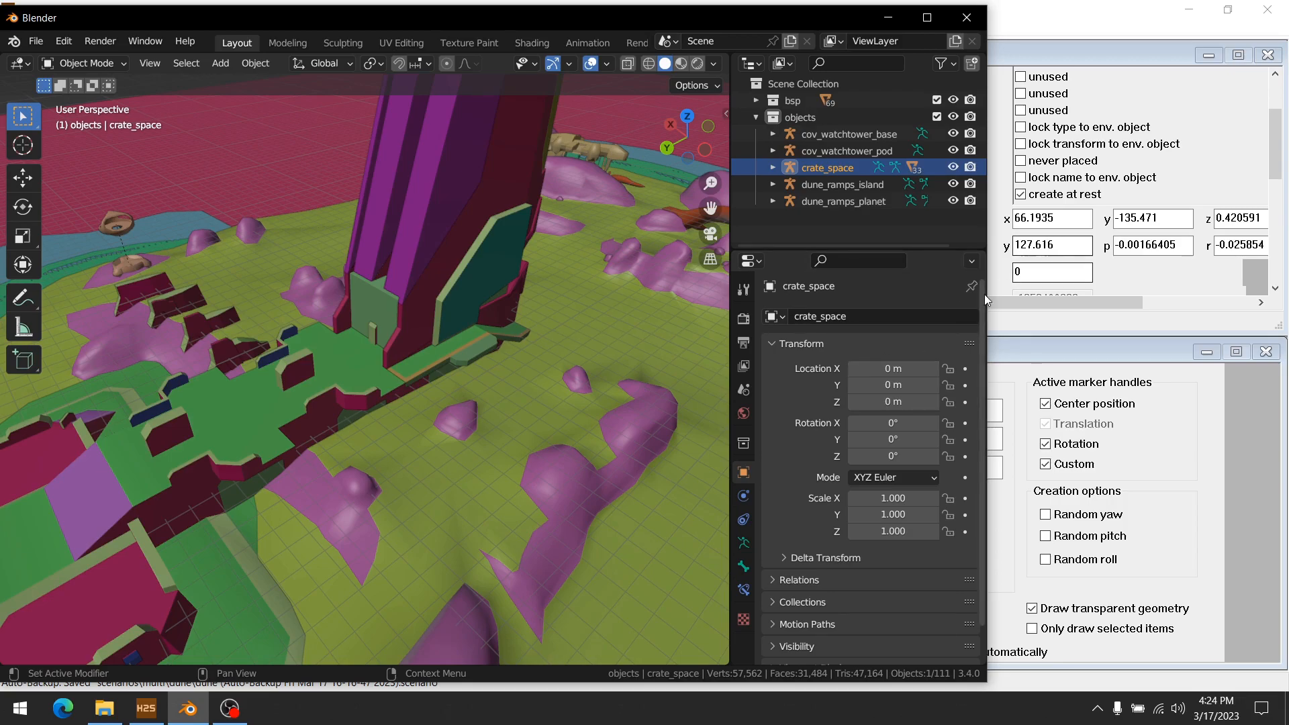
- Set the crate_space armature's location to X 6619.35, Y -13547.1 and Z 42.059 m
left_click(899, 368)
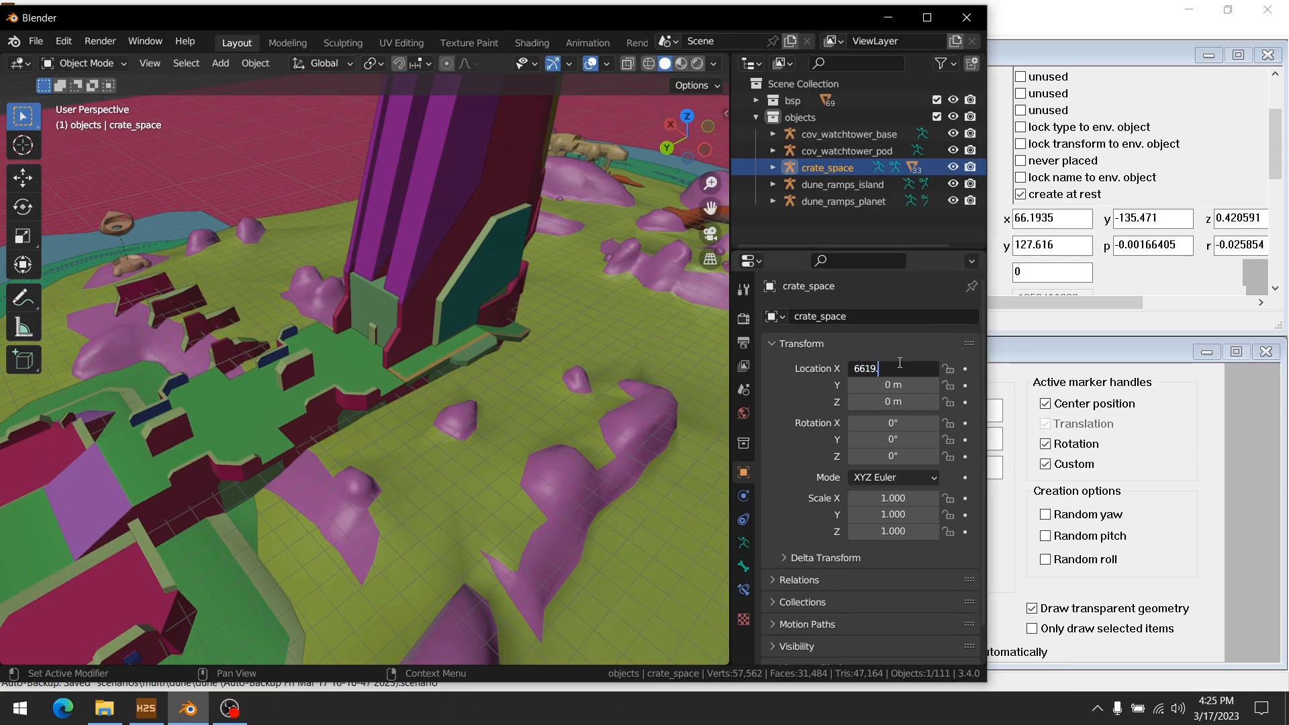
type("6619.35")
key("Tab")
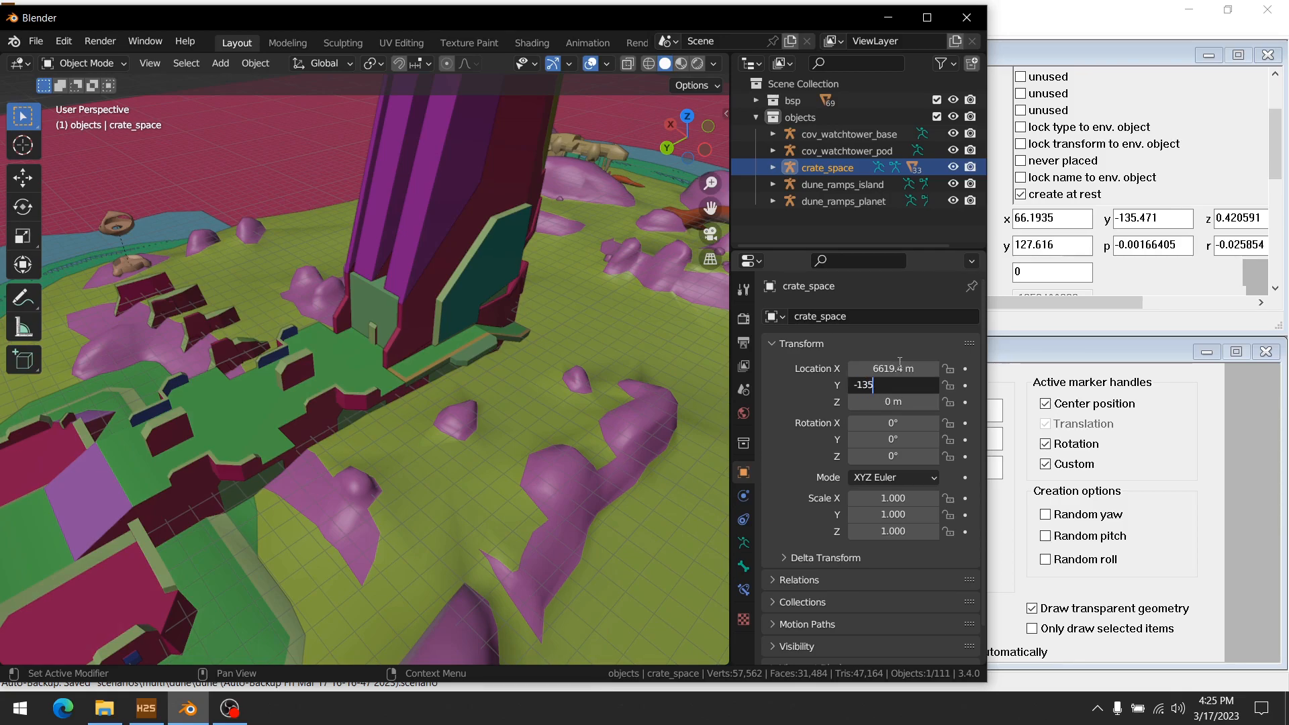
type("-13547.1")
key("Tab")
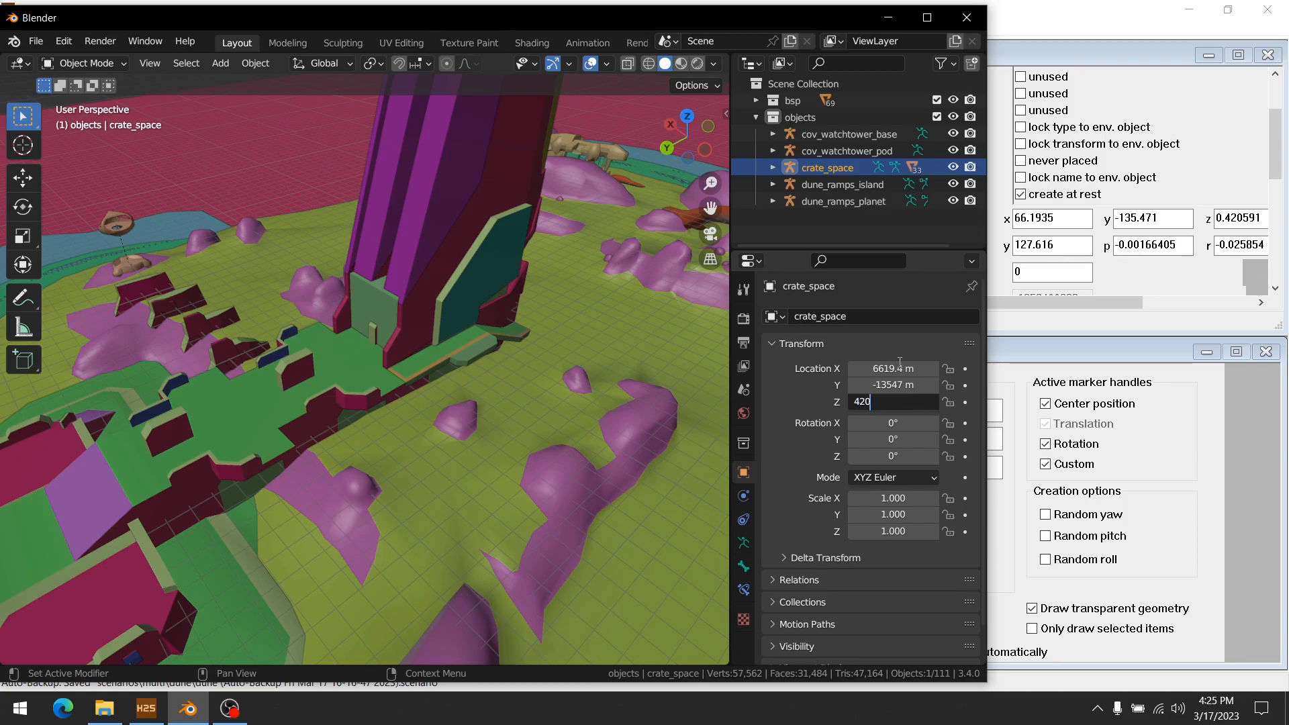
key("BackSpace")
key("Return")
- Frame the crate_space object in the viewport and examine the meshes parented to its armature
middle_click_drag(607, 430, 573, 421)
key("KP_Decimal")
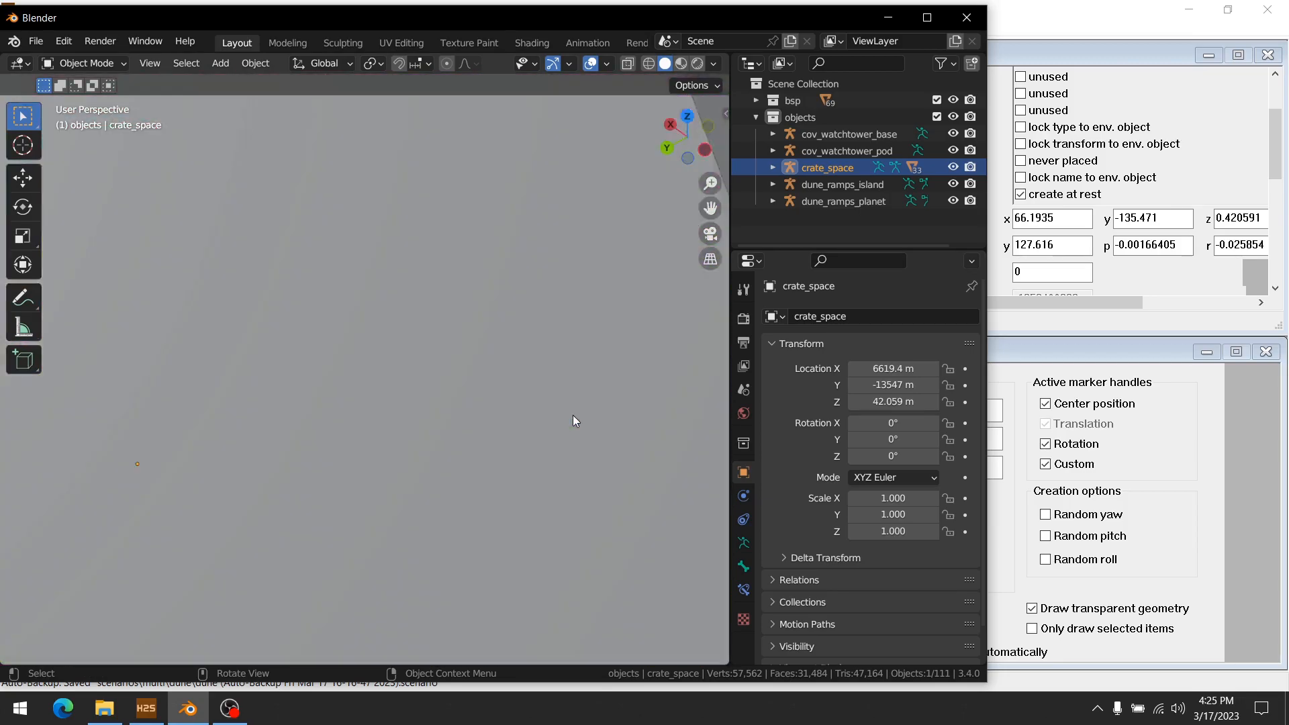
scroll(468, 374, "down", 12)
scroll(461, 375, "down", 6)
middle_click_drag(461, 374, 643, 392)
left_click(772, 166)
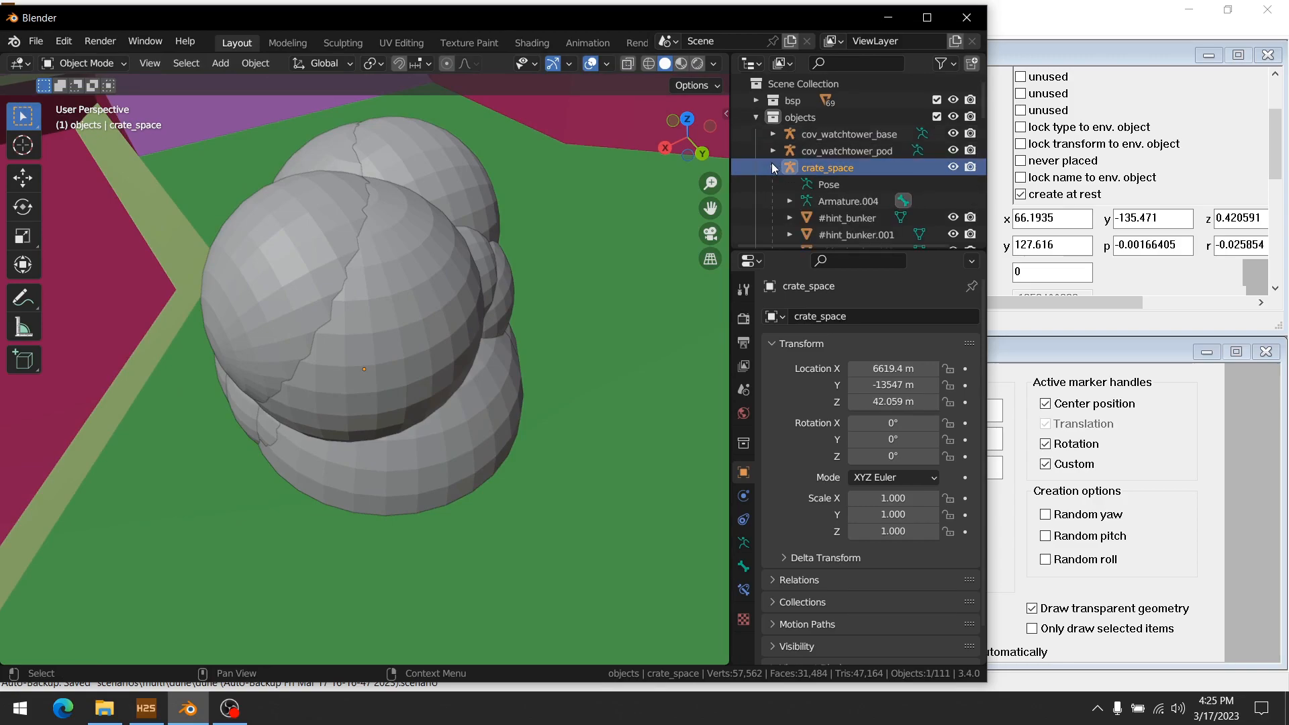
scroll(871, 196, "down", 2)
scroll(871, 194, "down", 8)
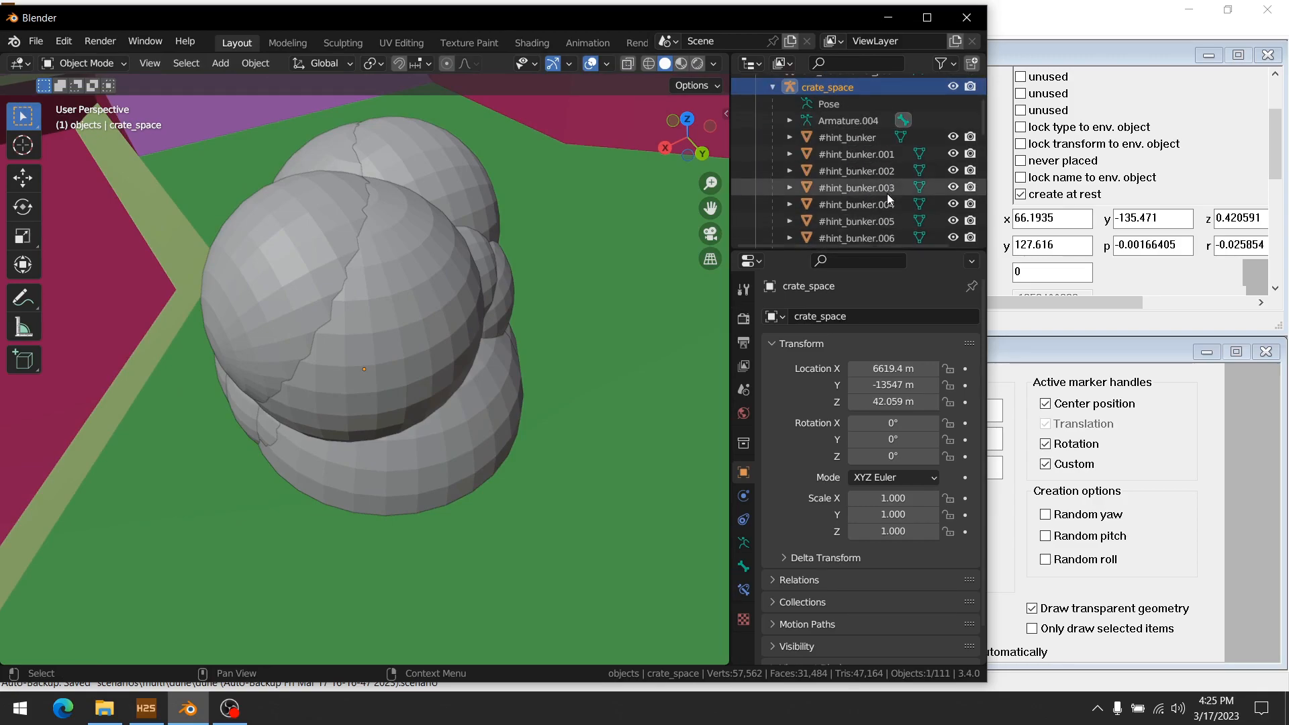
scroll(881, 212, "down", 3)
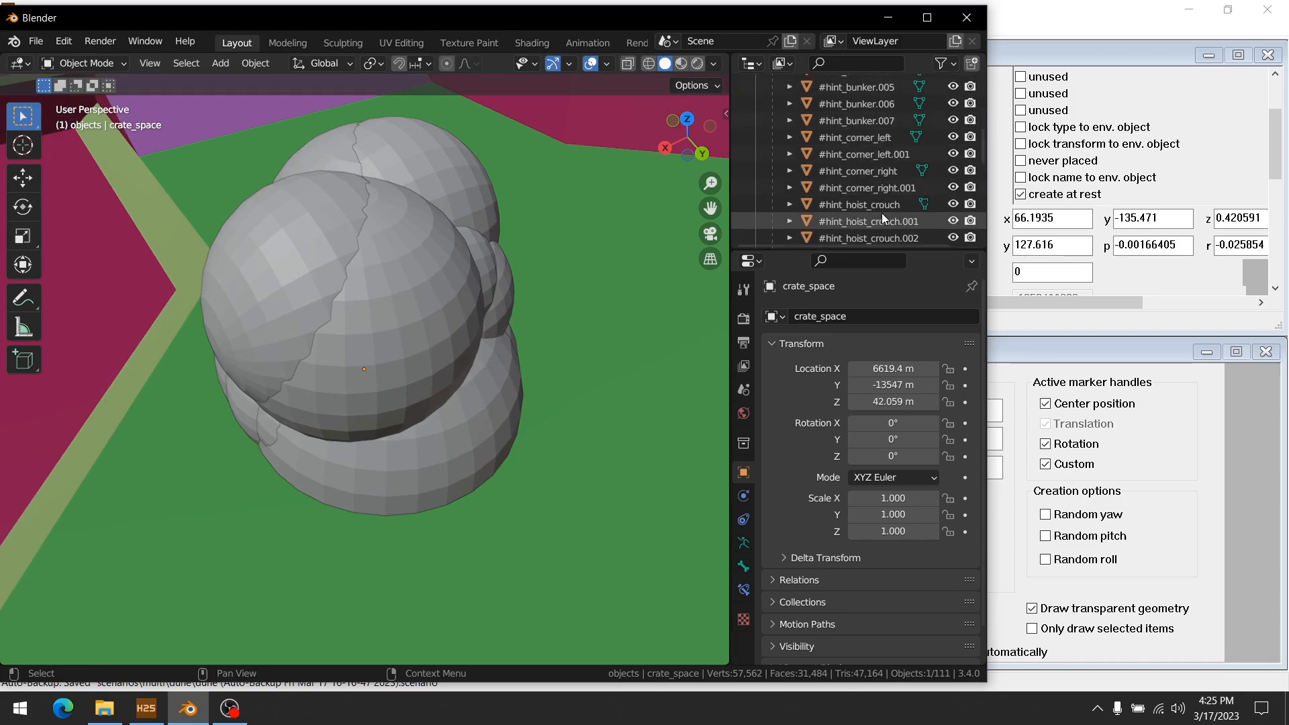
scroll(875, 228, "down", 3)
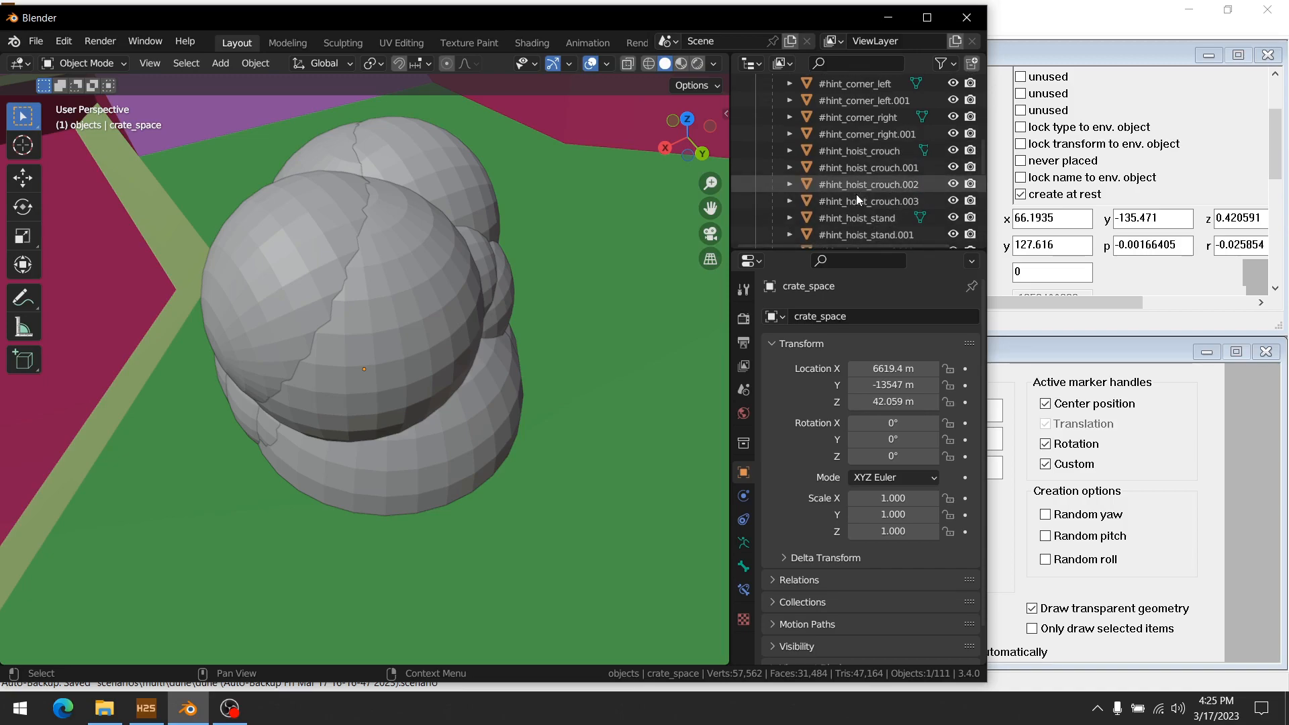
scroll(871, 231, "up", 3)
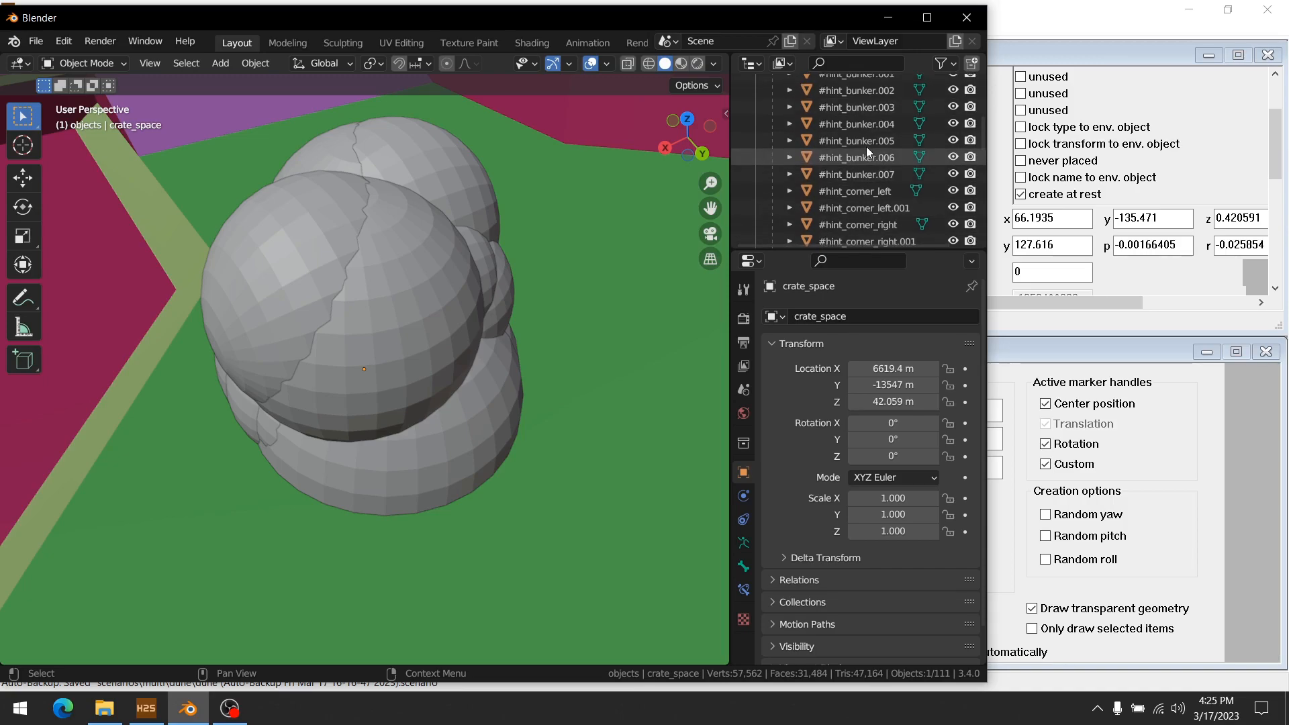
scroll(876, 168, "up", 3)
- Hide the eight #hint_bunker meshes, from #hint_bunker through #hint_bunker.007, under the crate_space armature
left_click(954, 109)
left_click(953, 126)
left_click(952, 143)
left_click(953, 161)
left_click(953, 177)
left_click(953, 194)
scroll(953, 178, "down", 3)
left_click(953, 174)
left_click(953, 157)
- Hide crate_space's two #hint_corner_left and two #hint_corner_right meshes
left_click(953, 191)
left_click(953, 208)
left_click(954, 217)
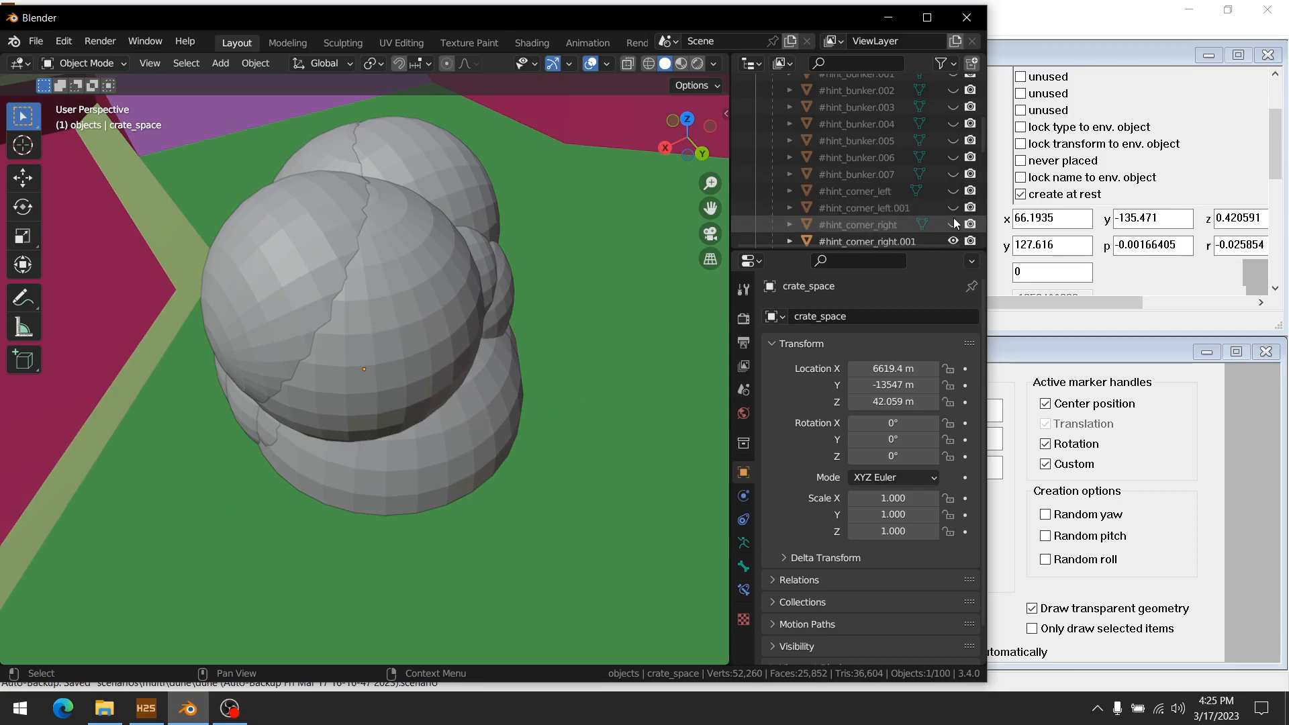
scroll(953, 217, "down", 2)
left_click(952, 215)
- Hide the four #hint_hoist_crouch meshes under crate_space, from #hint_hoist_crouch through #hint_hoist_crouch.003
left_click(953, 226)
scroll(953, 226, "down", 1)
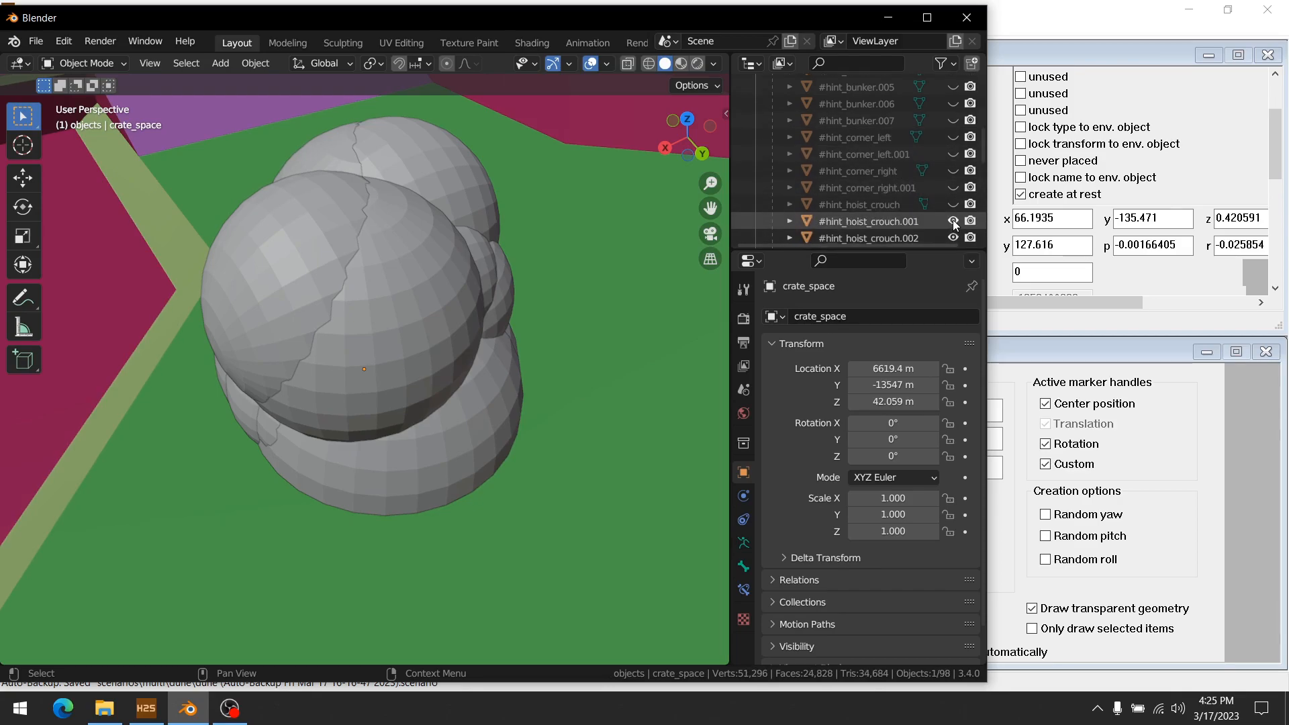
left_click(953, 225)
left_click(951, 231)
scroll(952, 228, "down", 3)
left_click(953, 174)
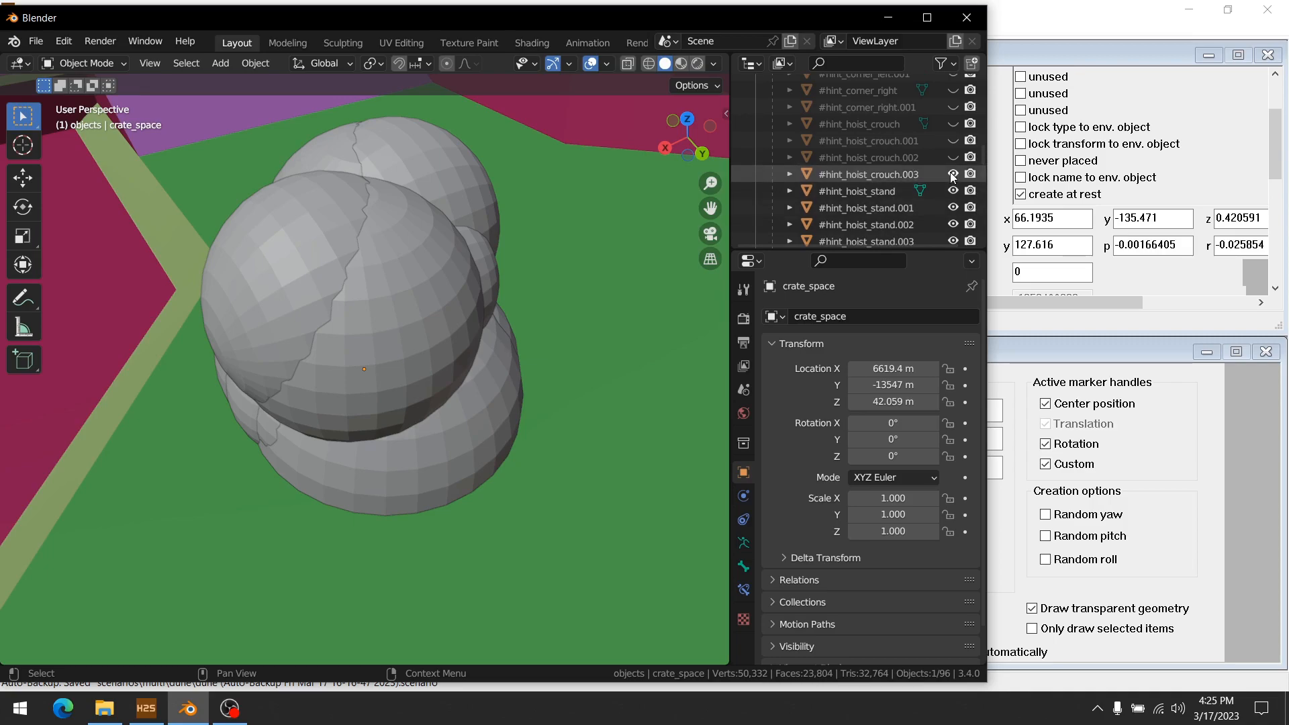
- Hide the four #hint_hoist_stand meshes under crate_space, from #hint_hoist_stand through #hint_hoist_stand.003
left_click(953, 191)
left_click(953, 207)
left_click(953, 225)
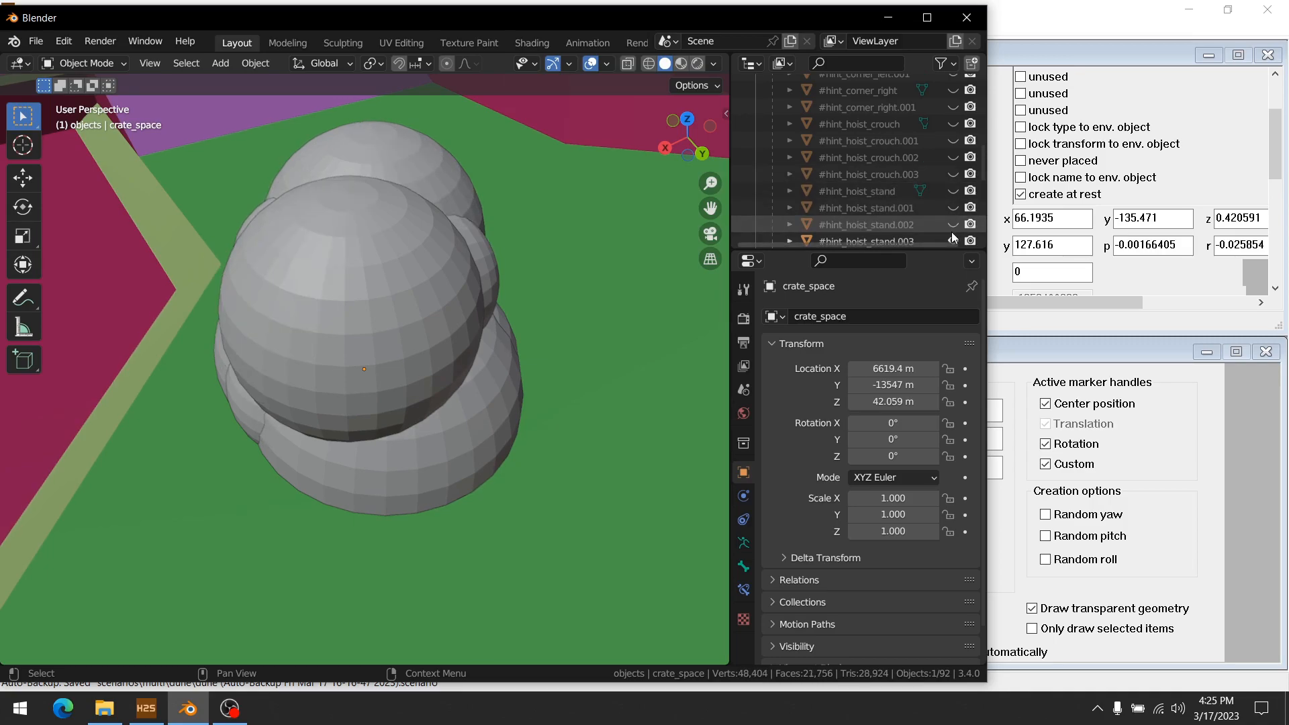
scroll(952, 233, "down", 1)
left_click(952, 217)
- Hide the eight #hint_mount_crouch meshes under crate_space, from #hint_mount_crouch through #hint_mount_crouch.007
left_click(950, 226)
scroll(949, 225, "down", 1)
left_click(950, 223)
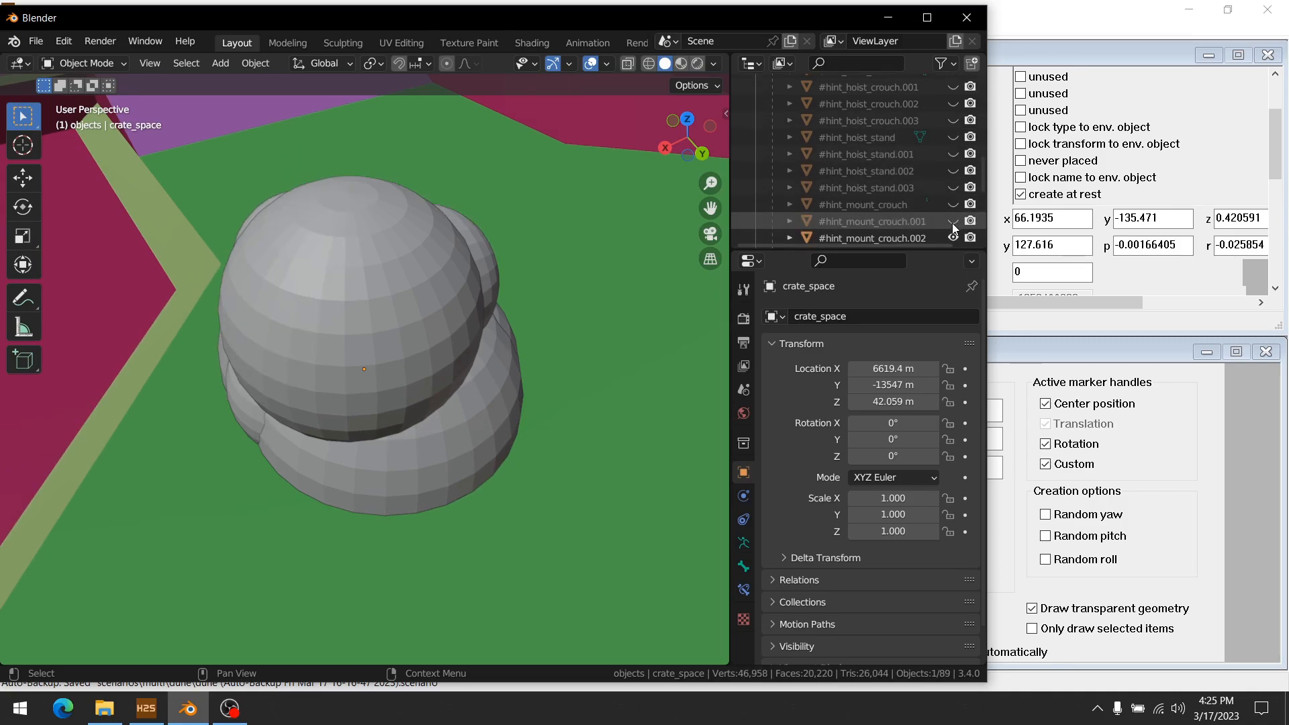
scroll(951, 223, "down", 1)
left_click(953, 212)
left_click(953, 224)
scroll(953, 223, "down", 1)
left_click(954, 223)
scroll(952, 224, "down", 1)
left_click(952, 223)
left_click(950, 223)
scroll(950, 224, "down", 1)
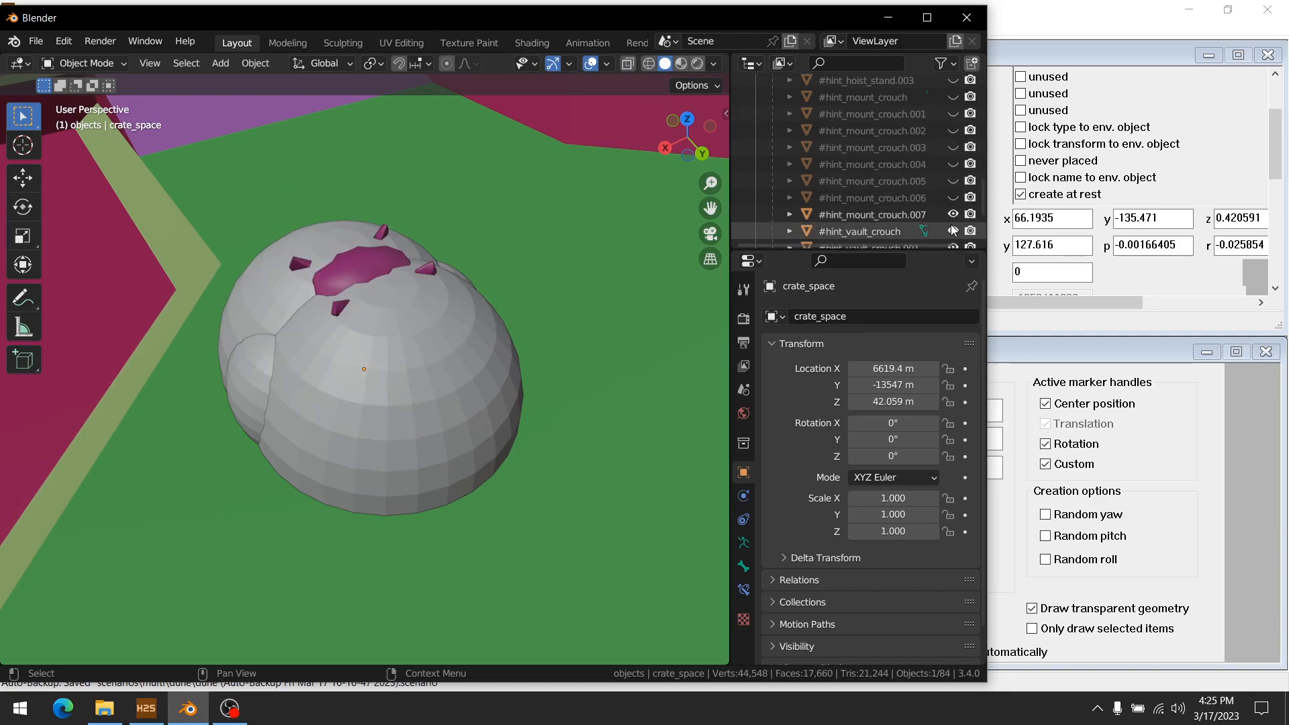
left_click(949, 216)
- Hide the four #hint_vault_crouch meshes under crate_space, leaving crate_space_render shown
scroll(948, 218, "down", 1)
left_click(948, 205)
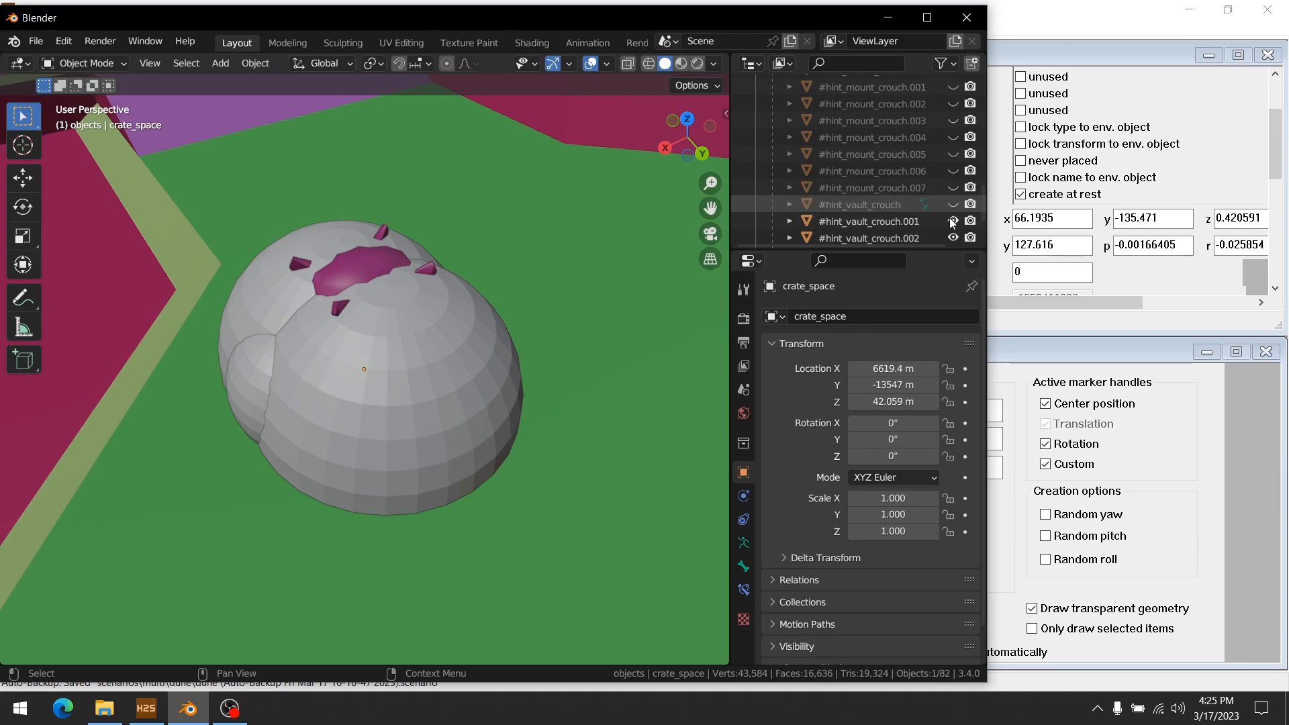
left_click(951, 221)
scroll(952, 221, "down", 1)
left_click(952, 212)
left_click(954, 227)
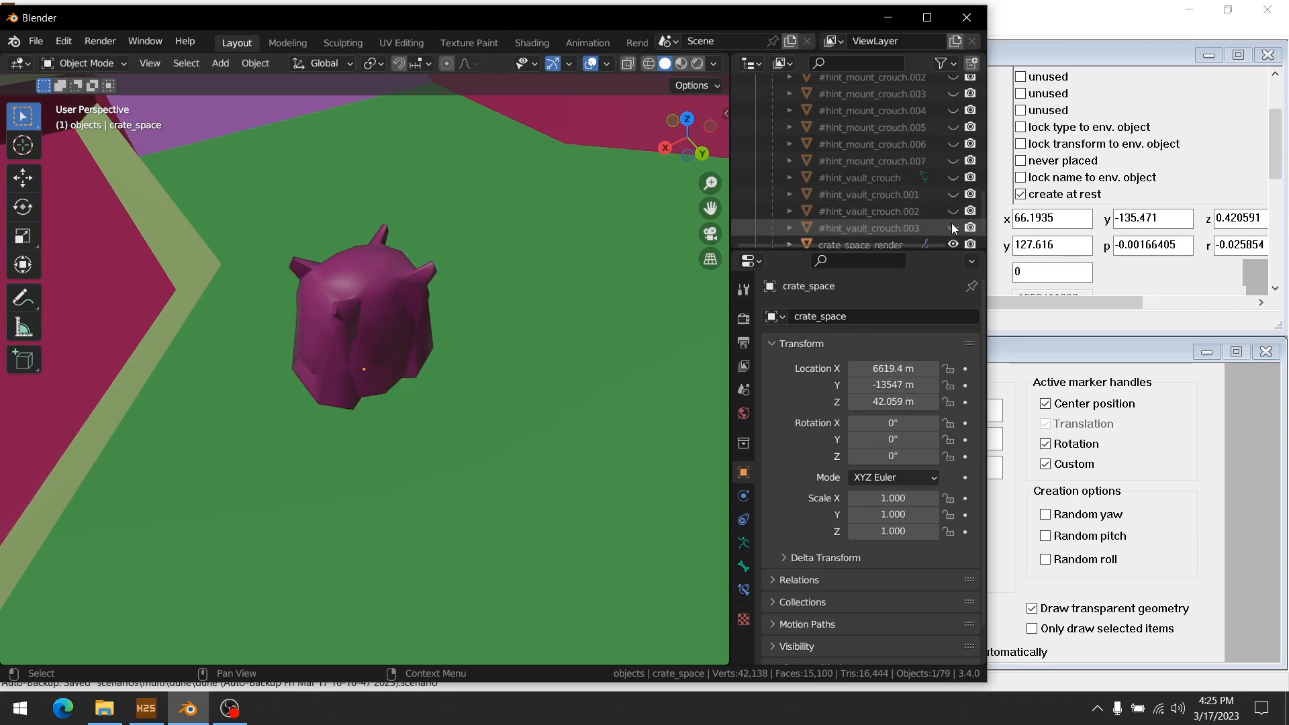
- Compare the crate's orientation in H2 Sapien with the crate_space object in Blender from above
mouse_move(288, 302)
middle_mouse_down()
mouse_move(542, 236)
mouse_move(600, 235)
mouse_move(387, 200)
mouse_move(277, 224)
mouse_move(293, 285)
middle_mouse_up()
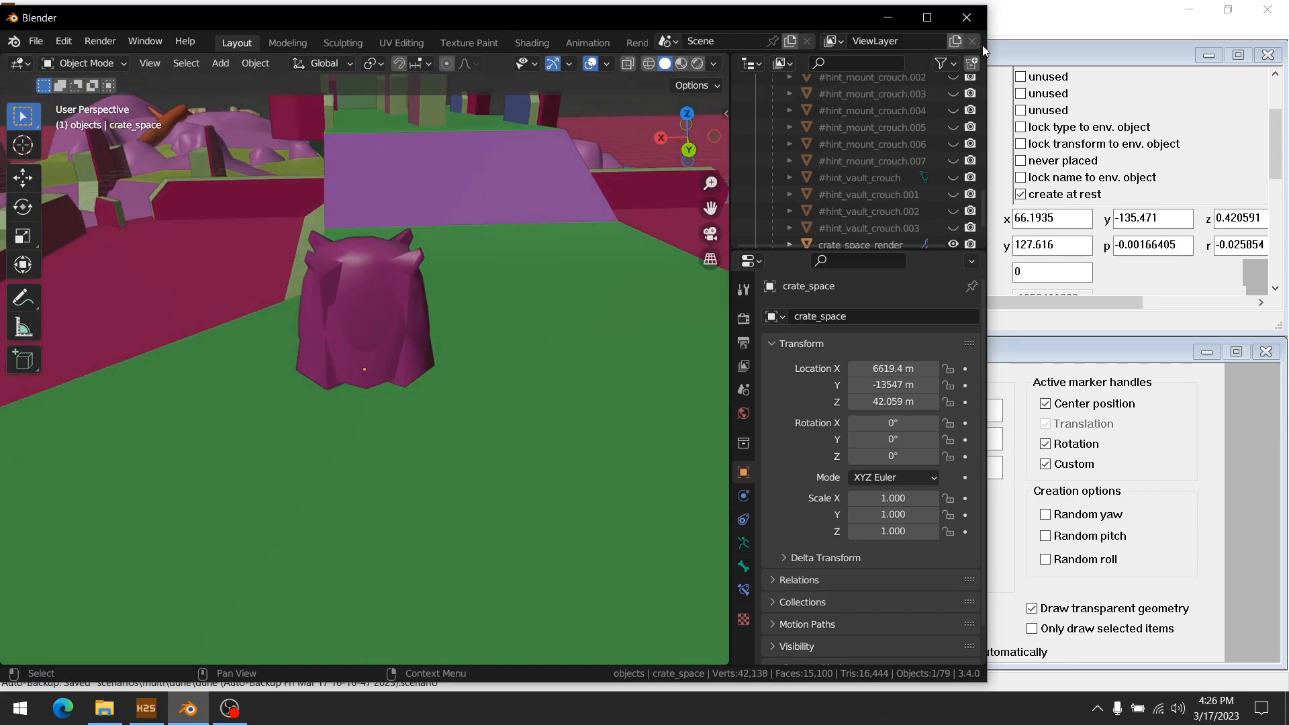
left_click(1122, 5)
middle_click_drag(549, 240, 160, 393)
key("r")
key("w")
left_click(190, 709)
scroll(490, 396, "down", 6)
scroll(375, 440, "up", 6)
middle_click_drag(425, 440, 443, 394)
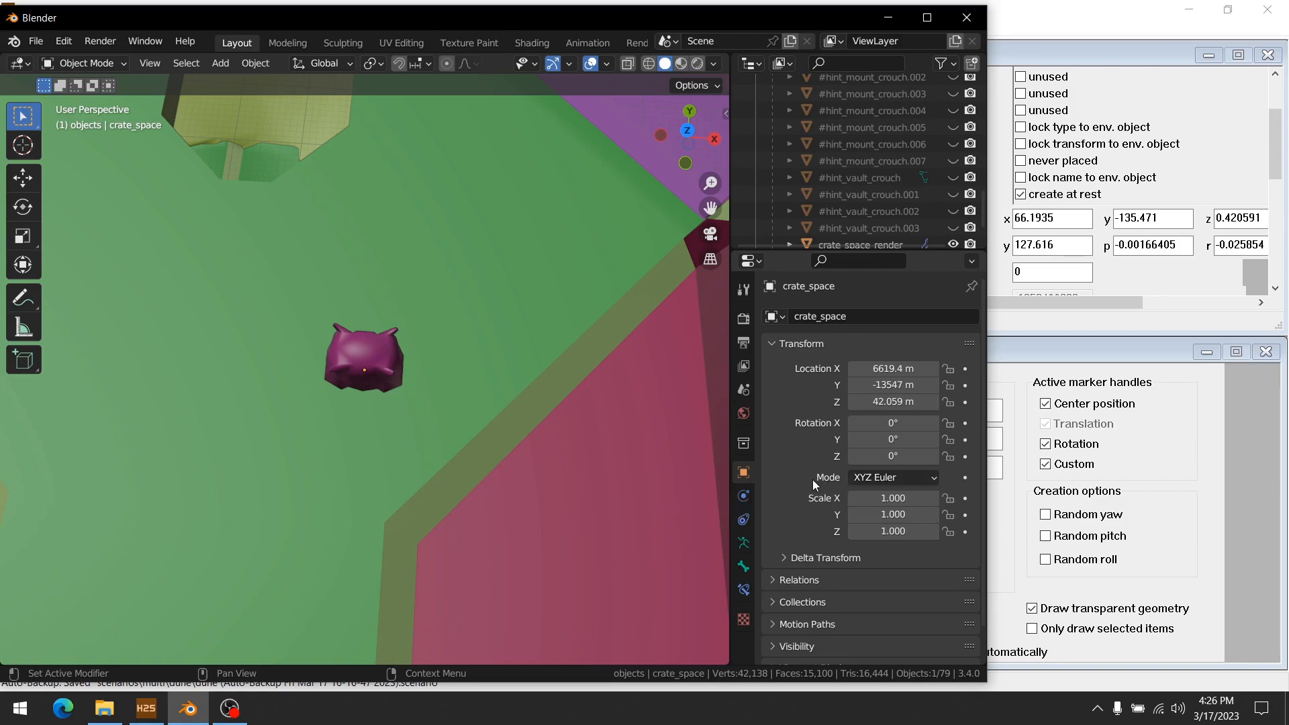
- Change the crate_space armature's rotation mode to ZYX Euler and set its Z rotation to 127.616°
left_click(895, 481)
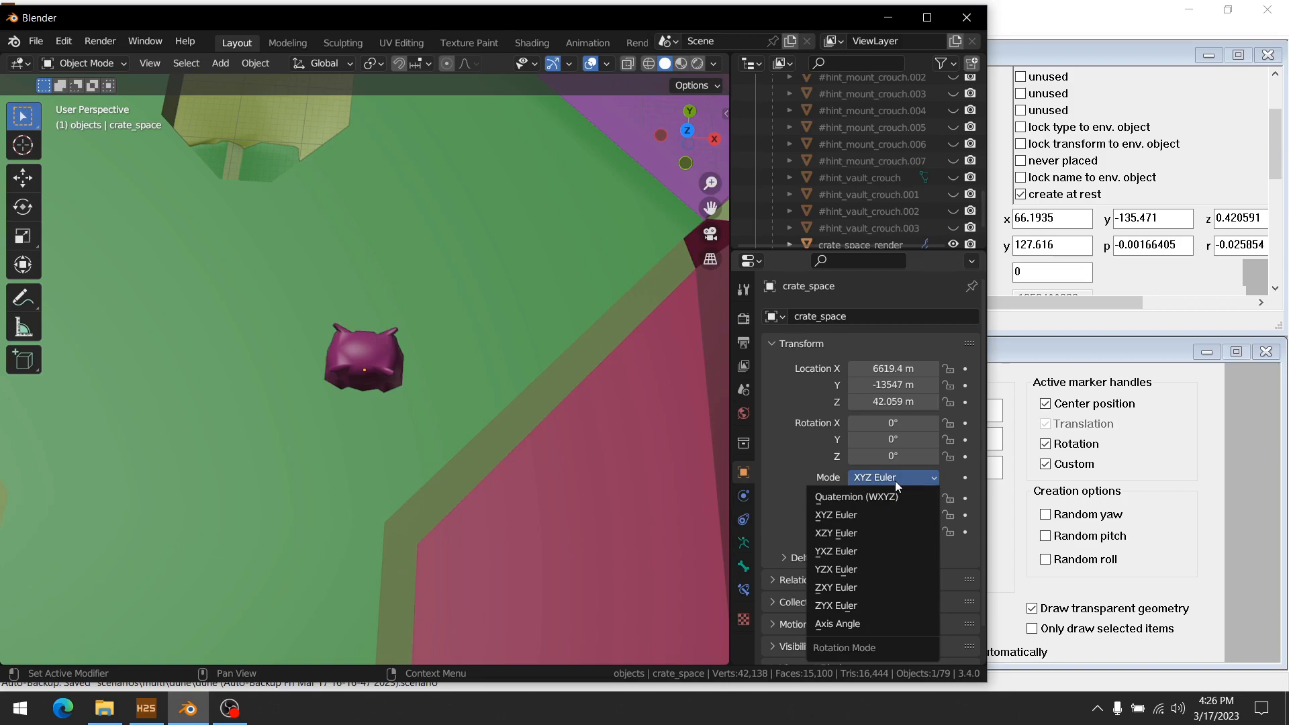
left_click(843, 608)
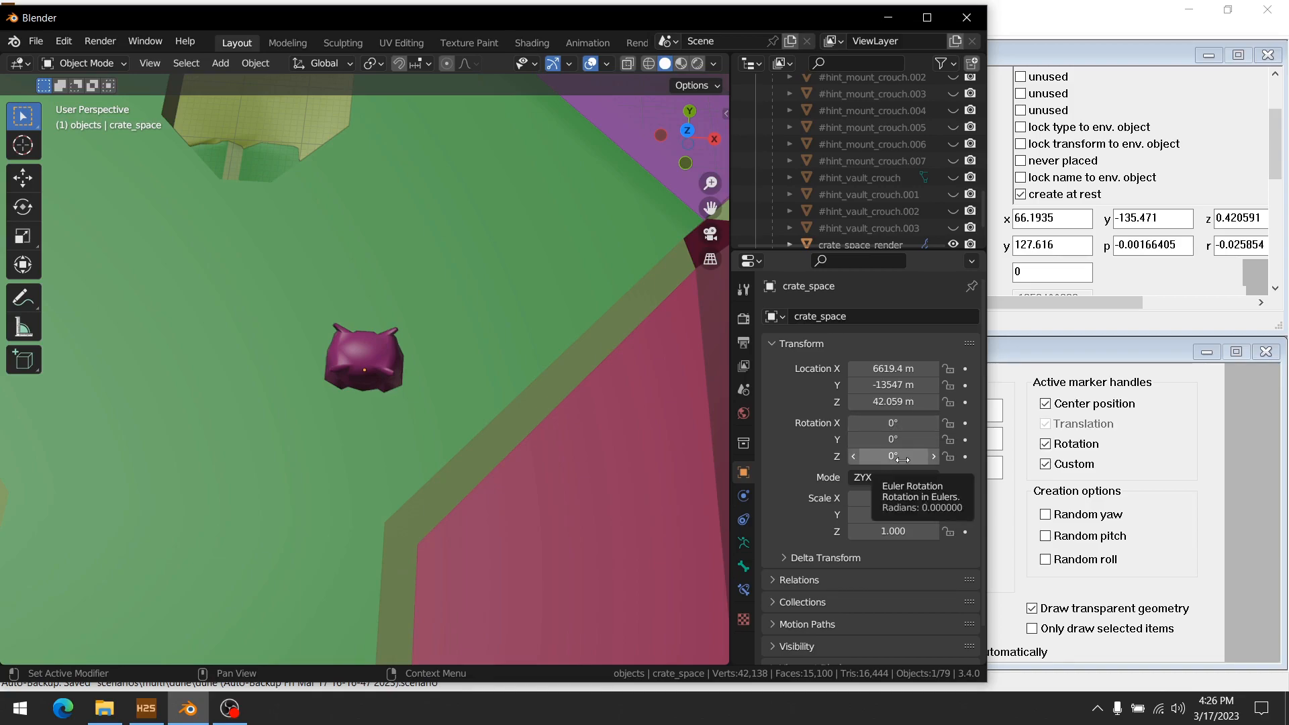
left_click(905, 455)
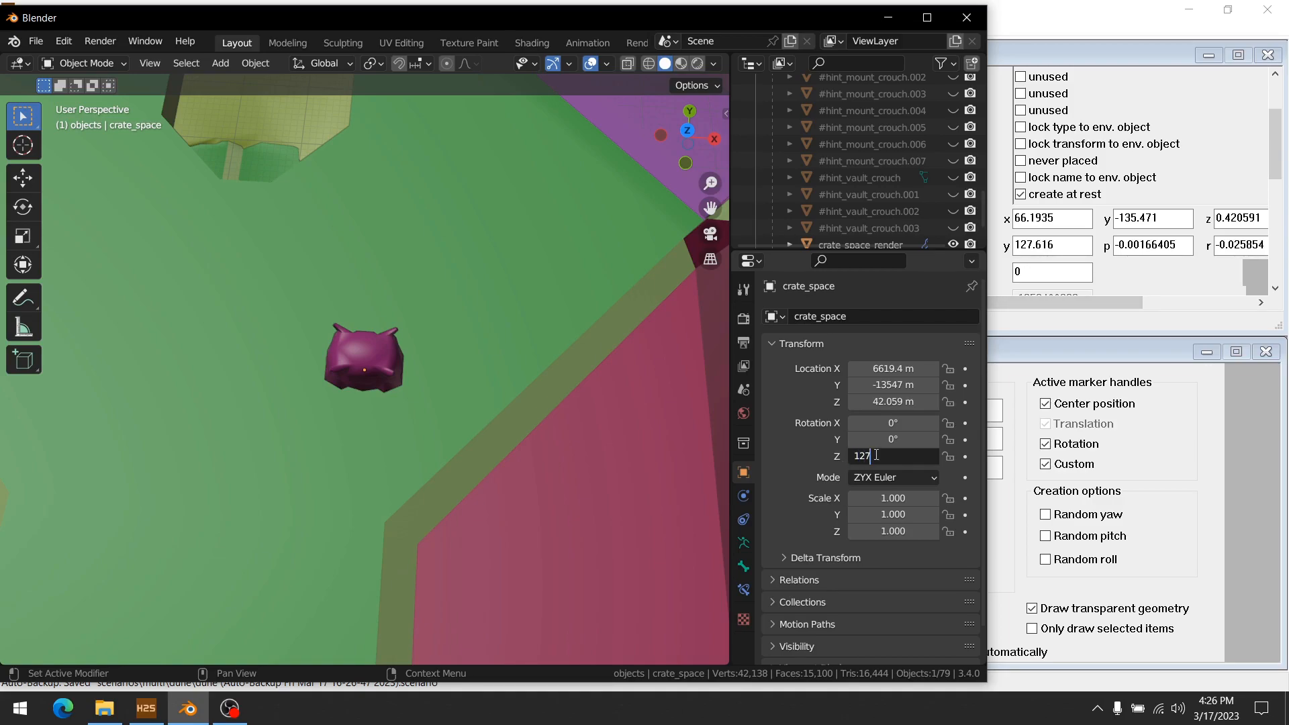
type(".616")
key("Return")
- Set the crate_space armature's Y rotation to -0.00166° and X rotation to -0.0259°
left_click(893, 440)
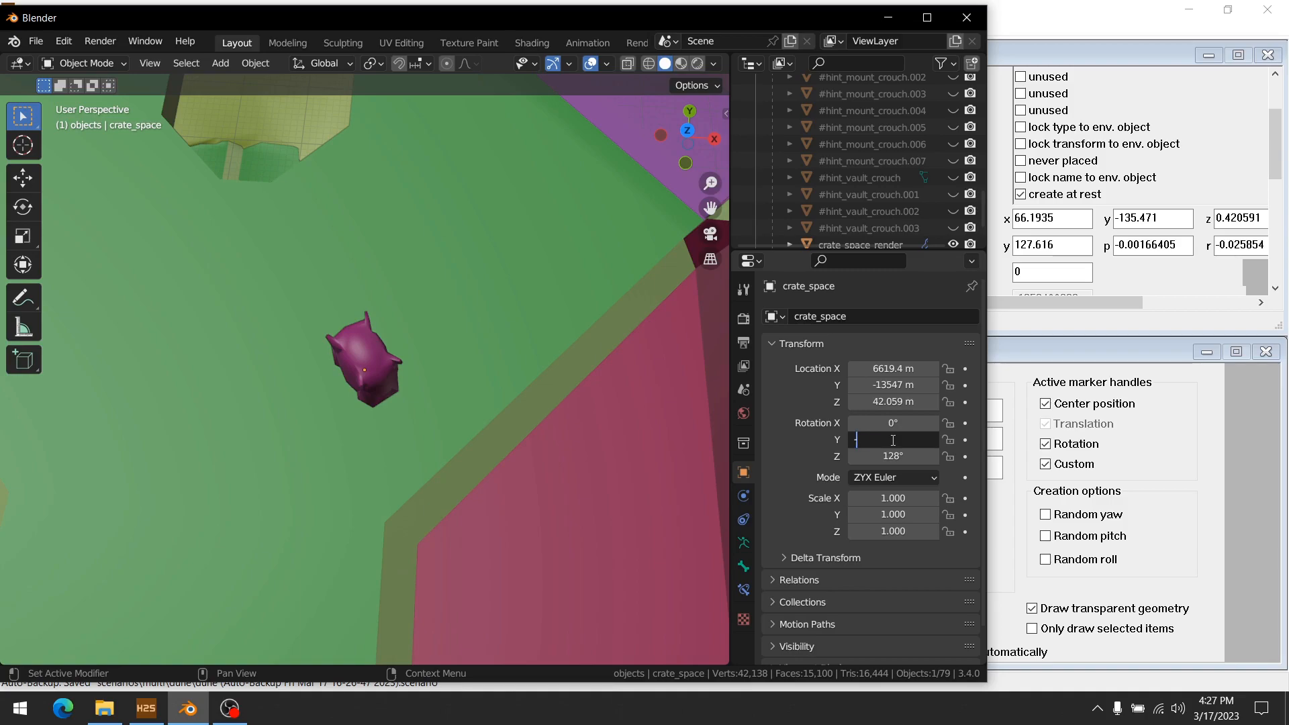
type("-0.00166")
key("Return")
left_click(899, 422)
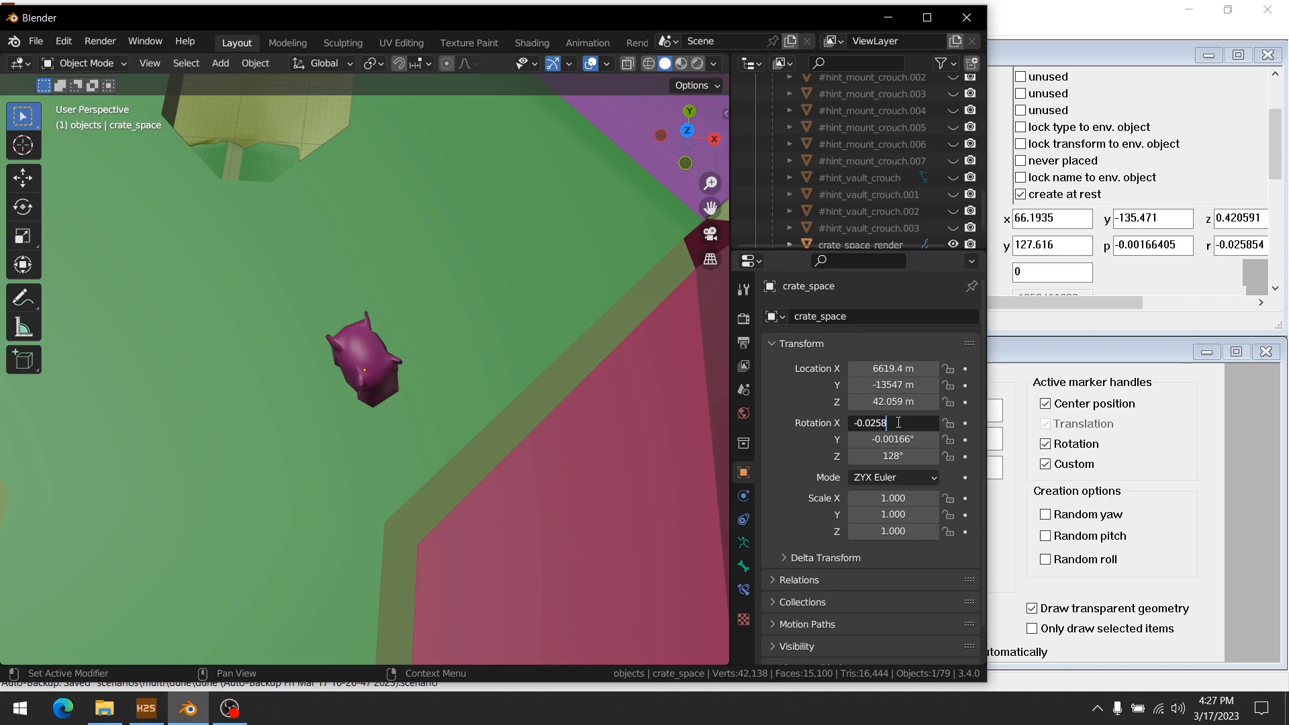
key("Return")
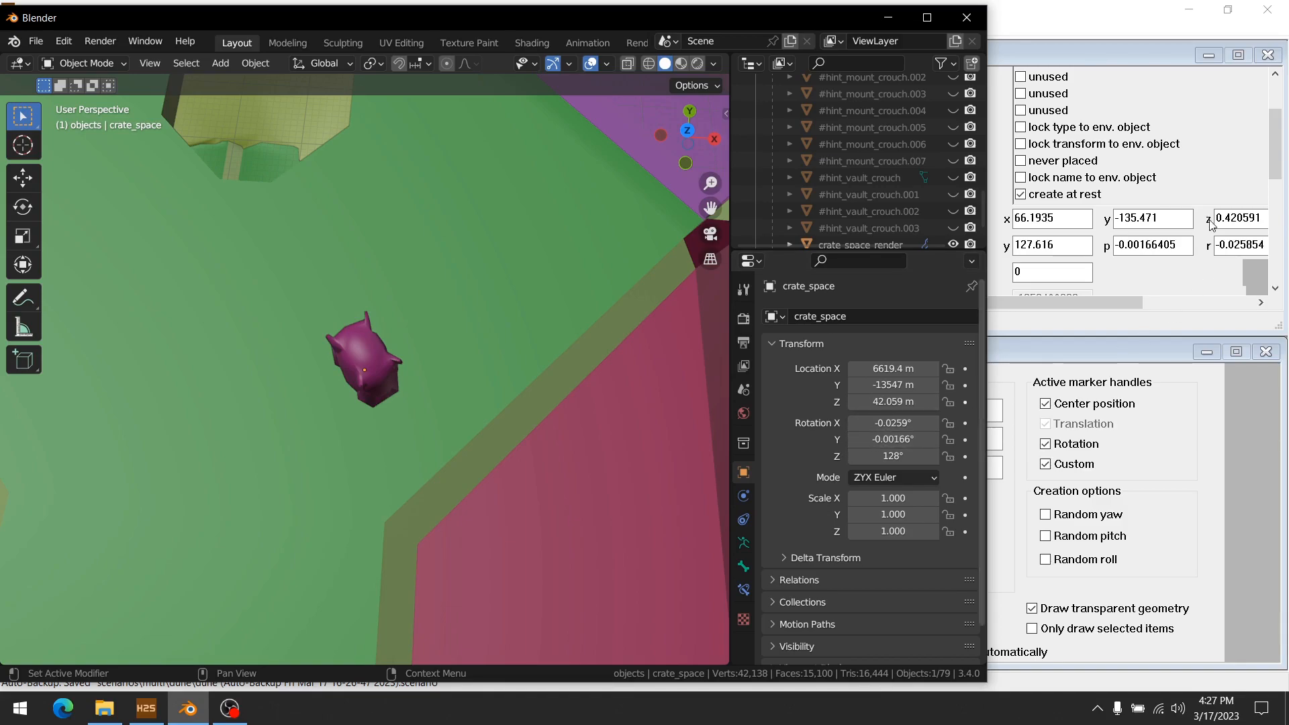
- Switch to H2 Sapien, examine the selected crate's orientation from above, and return to Blender
left_click(1059, 54)
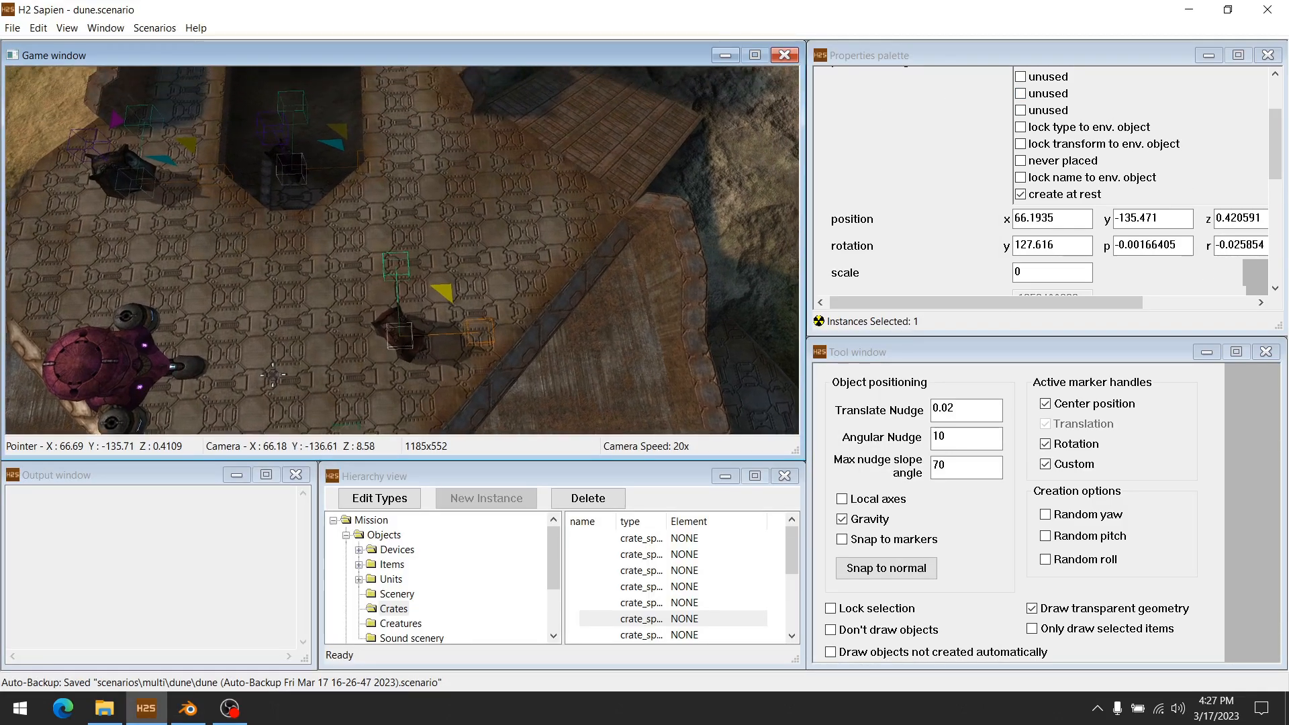
key("w")
middle_click_drag(402, 250, 434, 346)
key("r")
key("f")
key("r")
key("r")
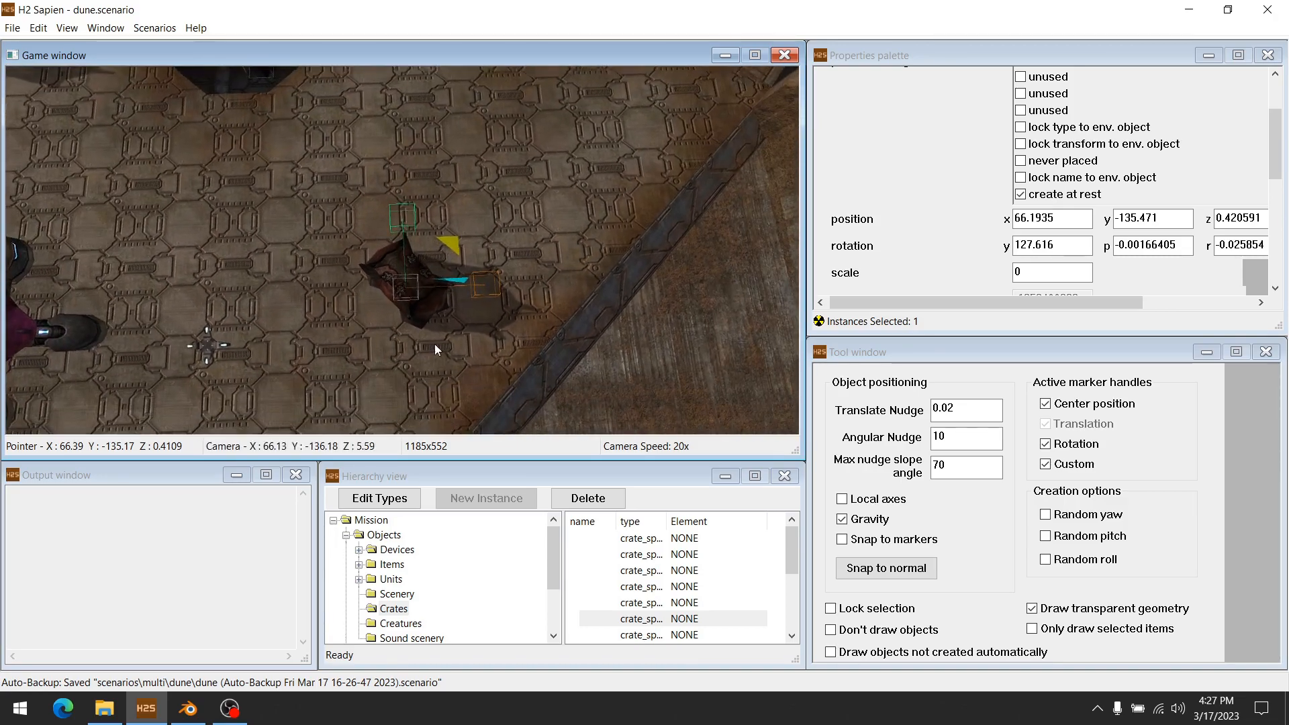
left_click(188, 708)
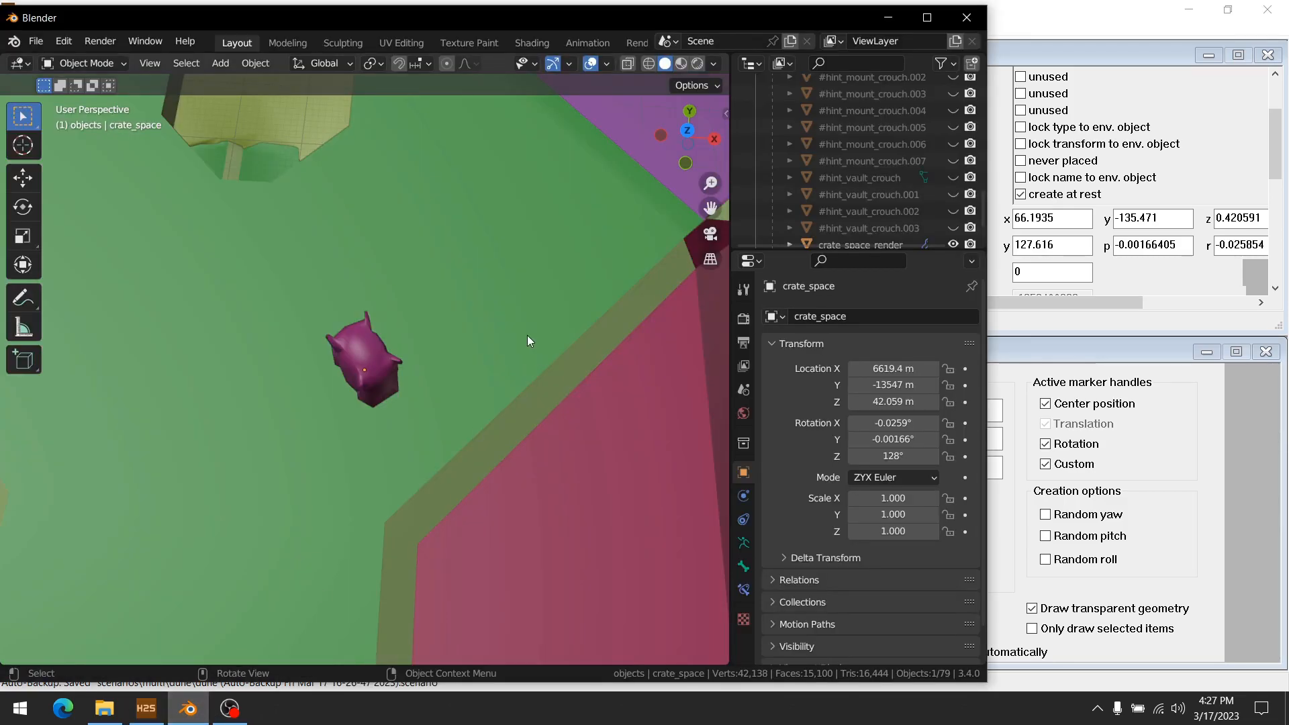
- Inspect the rotated crate_space object from low angles and against the surrounding level geometry
middle_click_drag(530, 369, 678, 292)
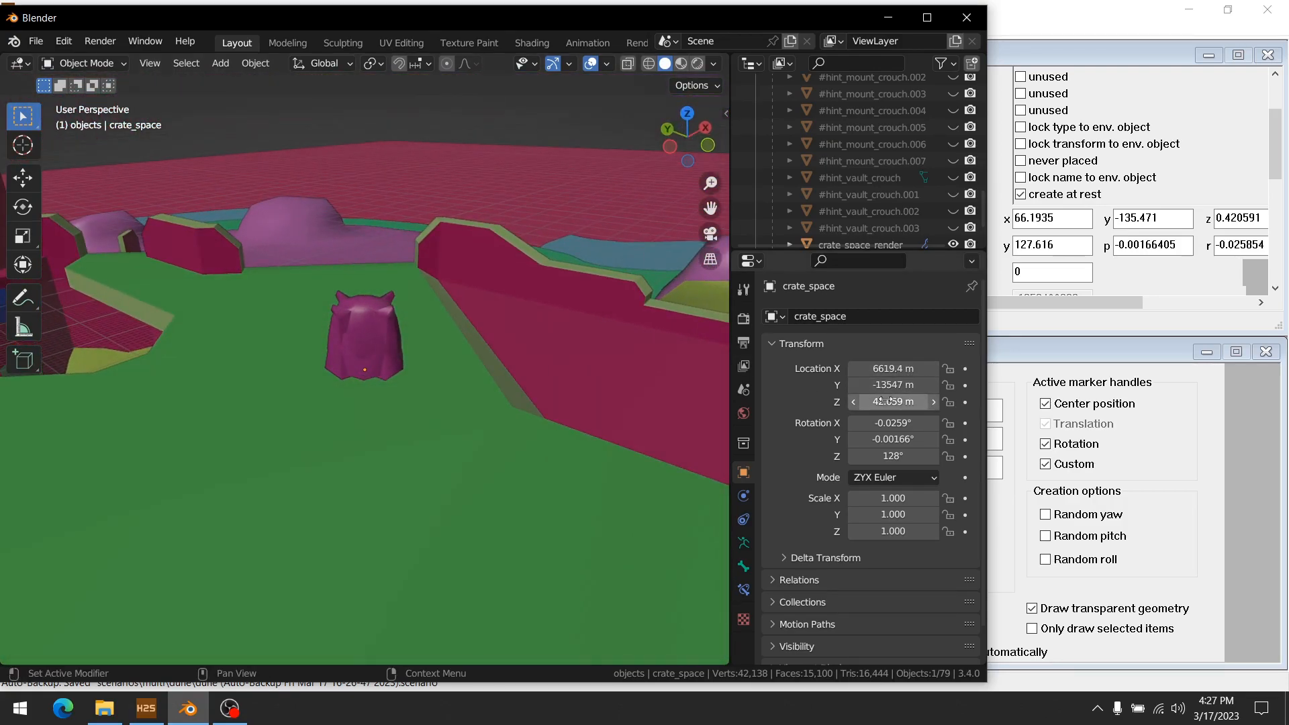
scroll(514, 375, "down", 4)
middle_click_drag(515, 374, 468, 396)
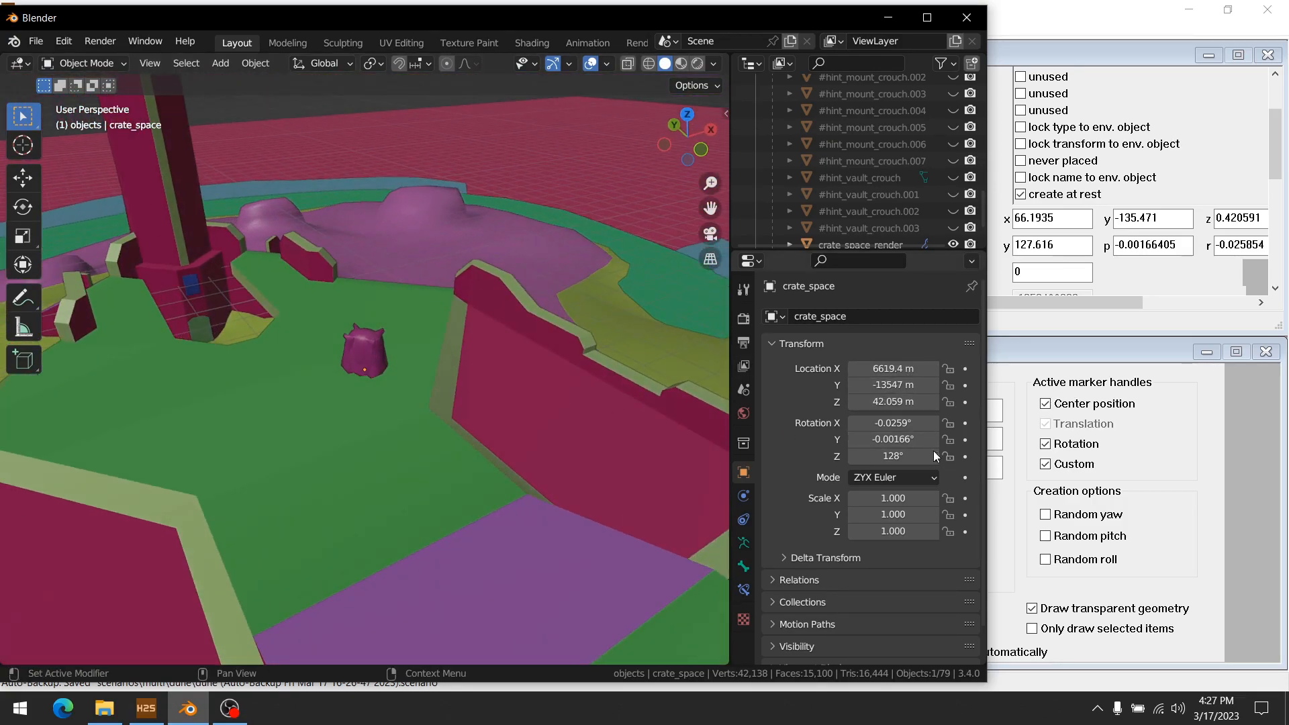
scroll(465, 406, "down", 1)
scroll(466, 411, "down", 5)
middle_click_drag(465, 413, 492, 396)
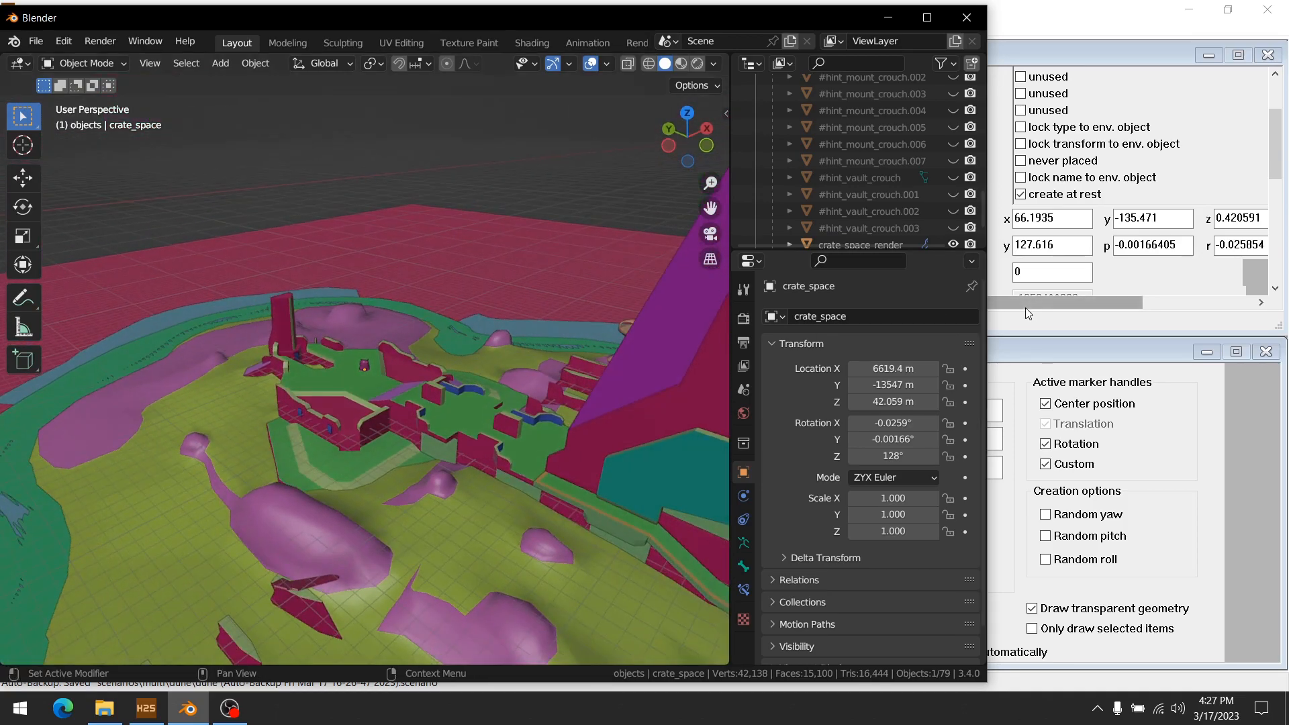
middle_click_drag(393, 357, 502, 361)
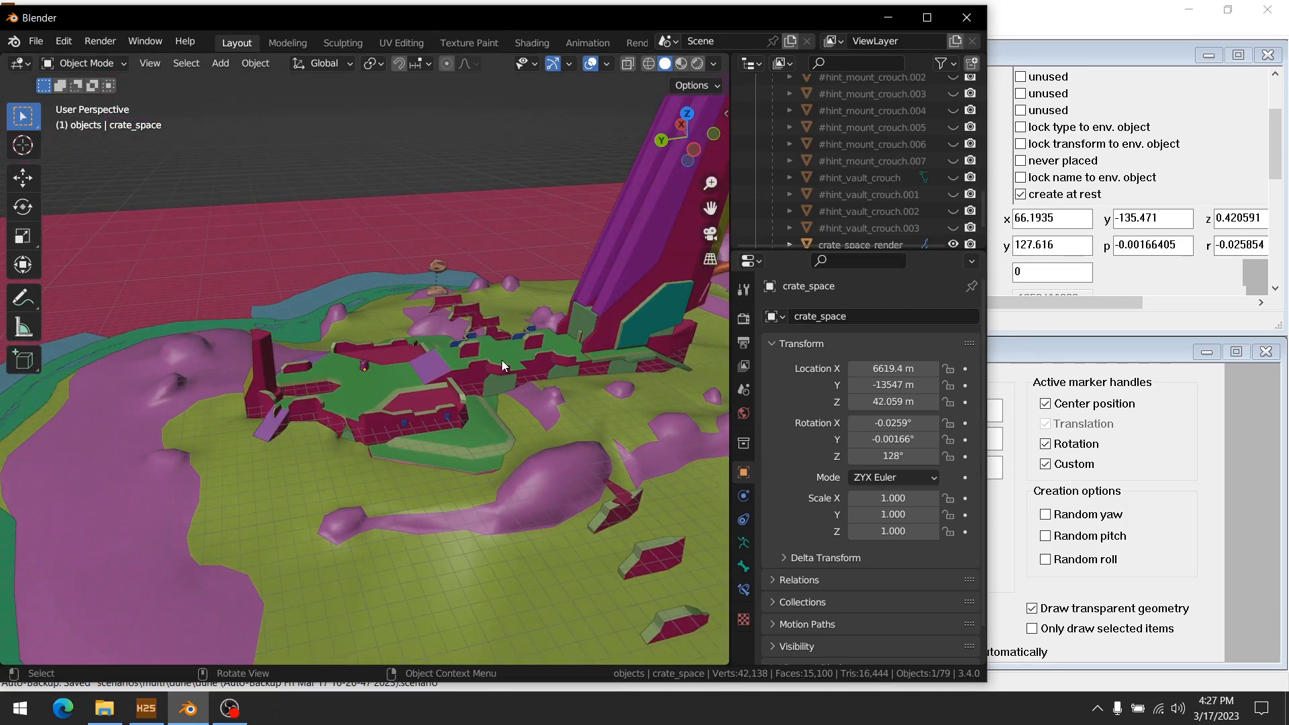
- Collapse the crate_space armature's hierarchy within the objects collection
scroll(799, 200, "up", 3)
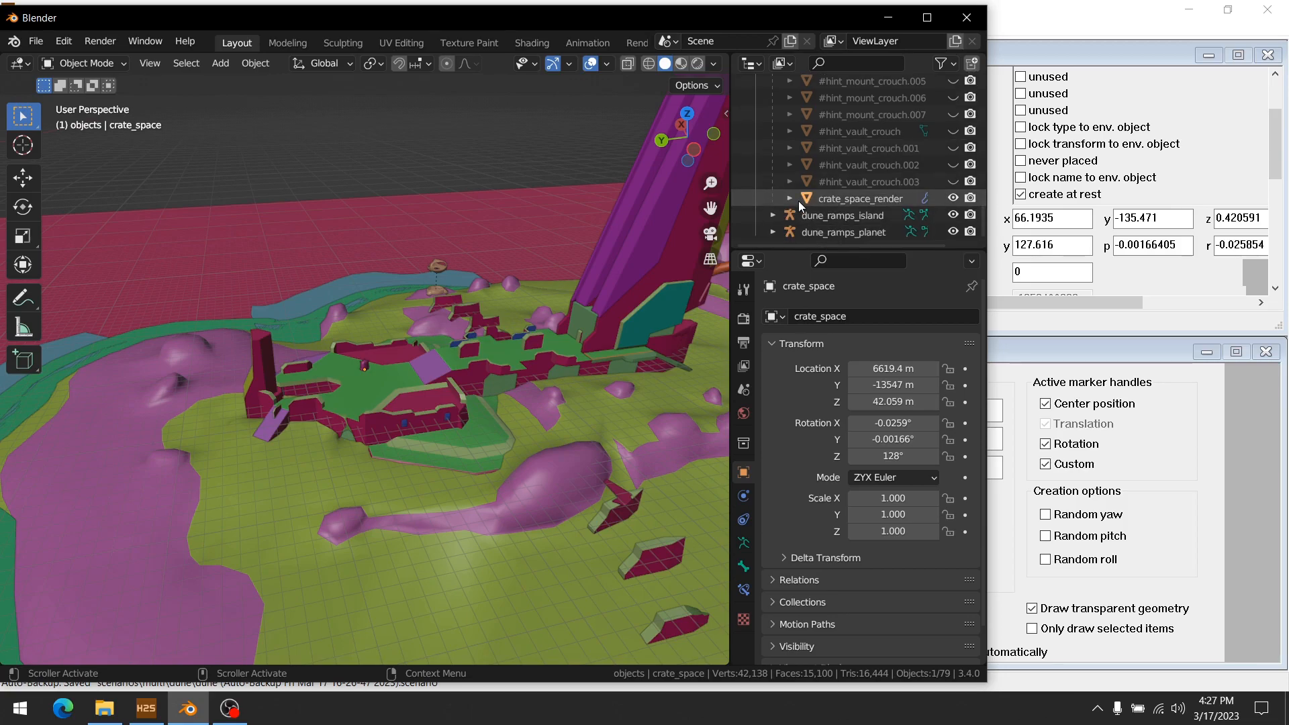
scroll(799, 200, "up", 8)
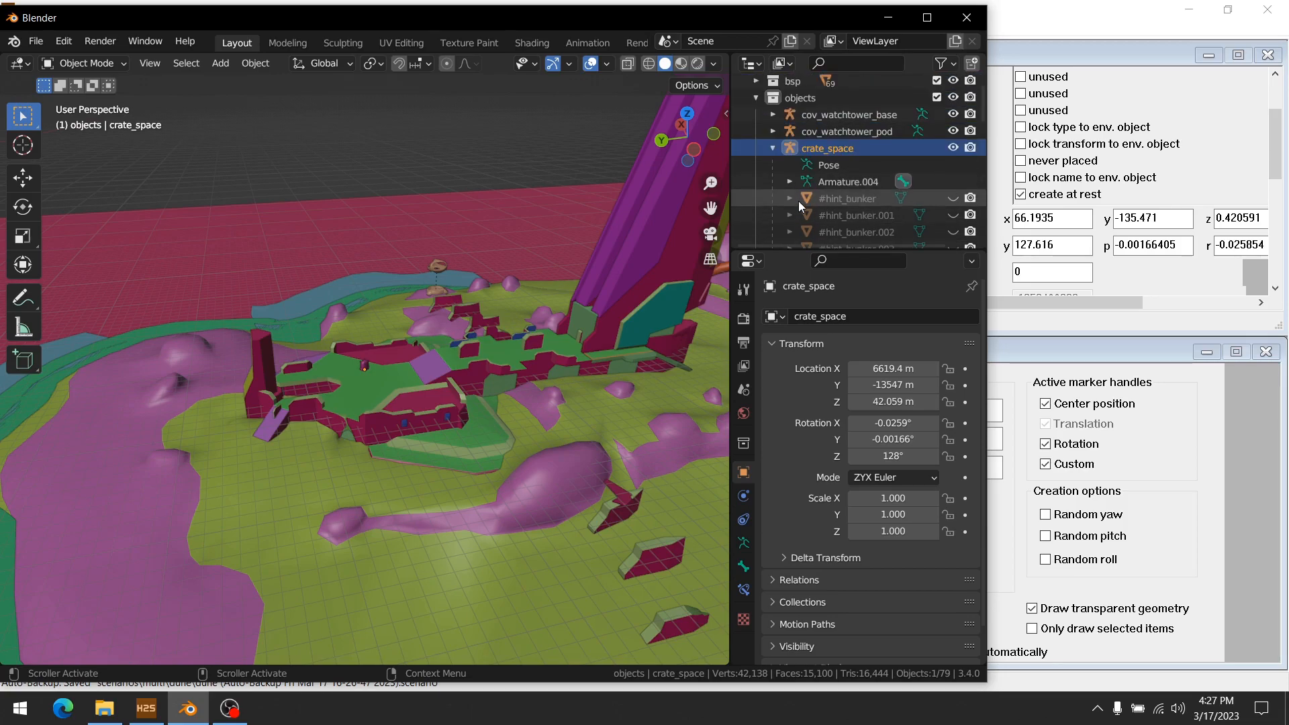
left_click(772, 168)
- Examine the dune level around the tower, ramps, watchtower and crate to review the placed objects
middle_click_drag(566, 307, 482, 414)
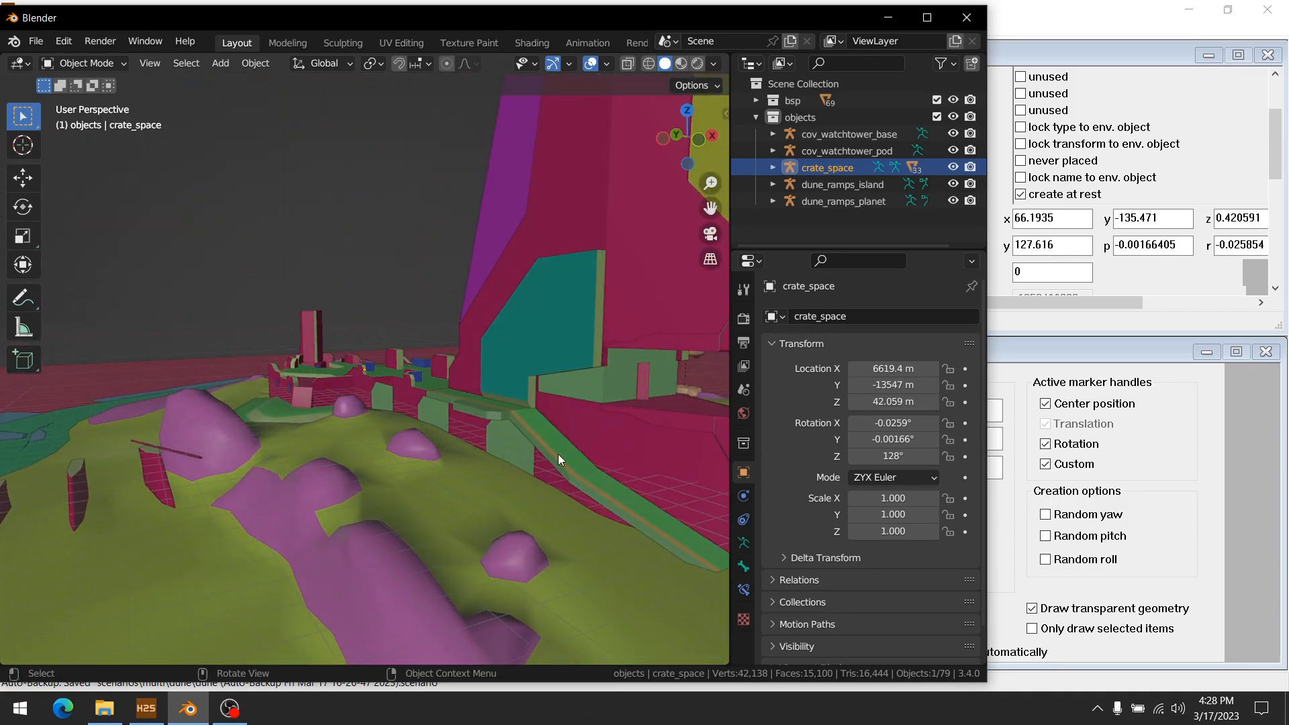
mouse_move(576, 445)
middle_mouse_down()
mouse_move(488, 447)
mouse_move(575, 462)
middle_mouse_up()
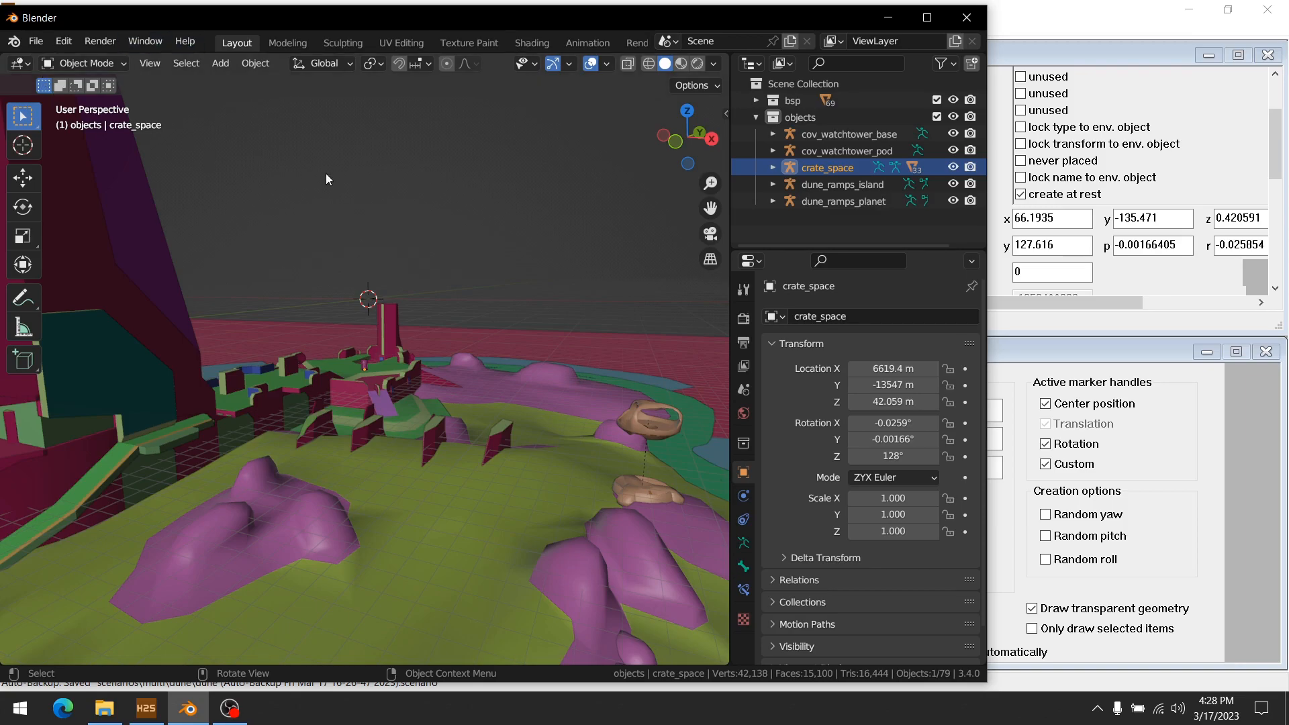
middle_click_drag(291, 399, 484, 456)
scroll(485, 455, "up", 2)
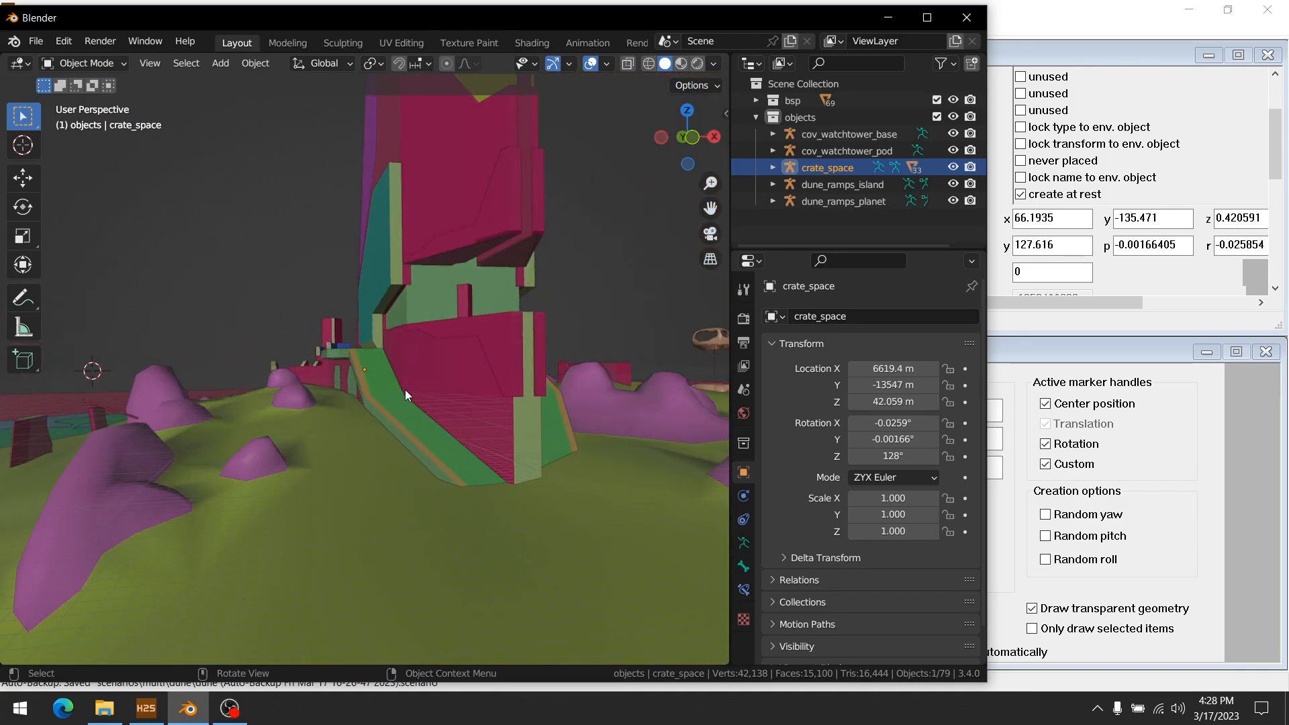
middle_click_drag(404, 391, 264, 497)
mouse_move(382, 469)
middle_mouse_down()
mouse_move(312, 513)
mouse_move(348, 458)
mouse_move(384, 451)
middle_mouse_up()
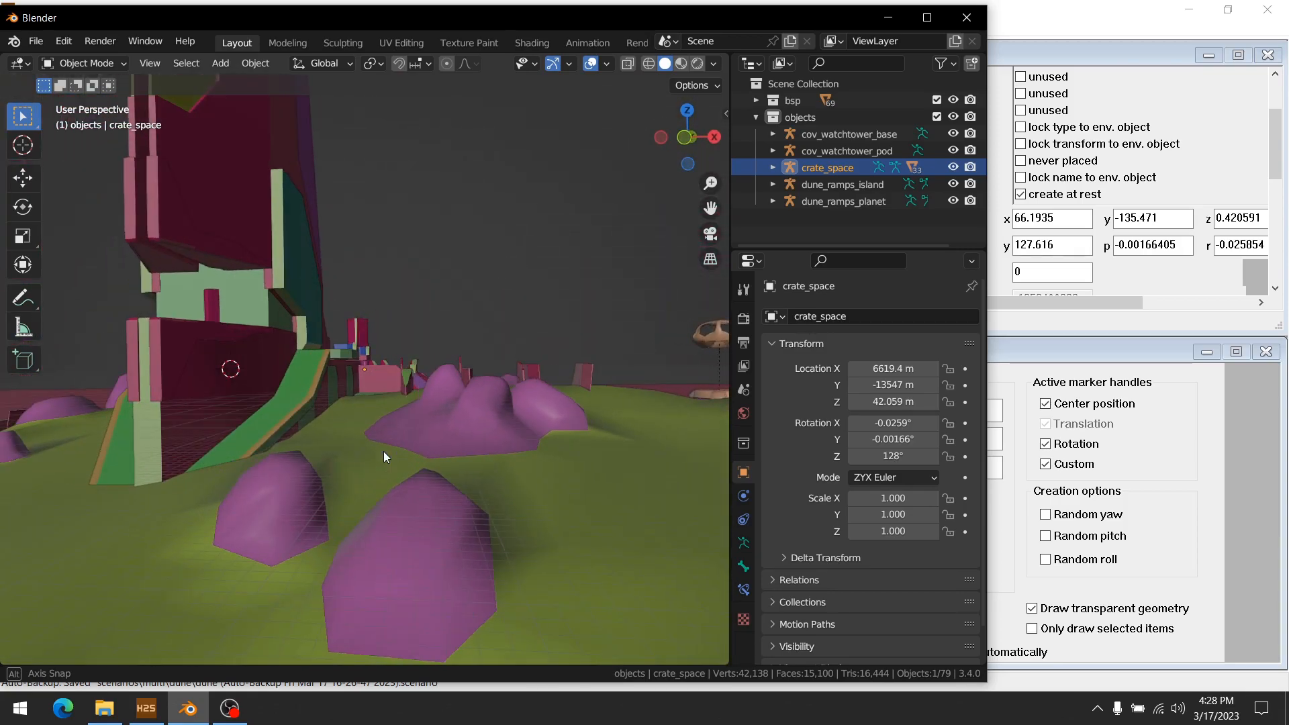
middle_click_drag(284, 393, 453, 329)
scroll(377, 502, "up", 14)
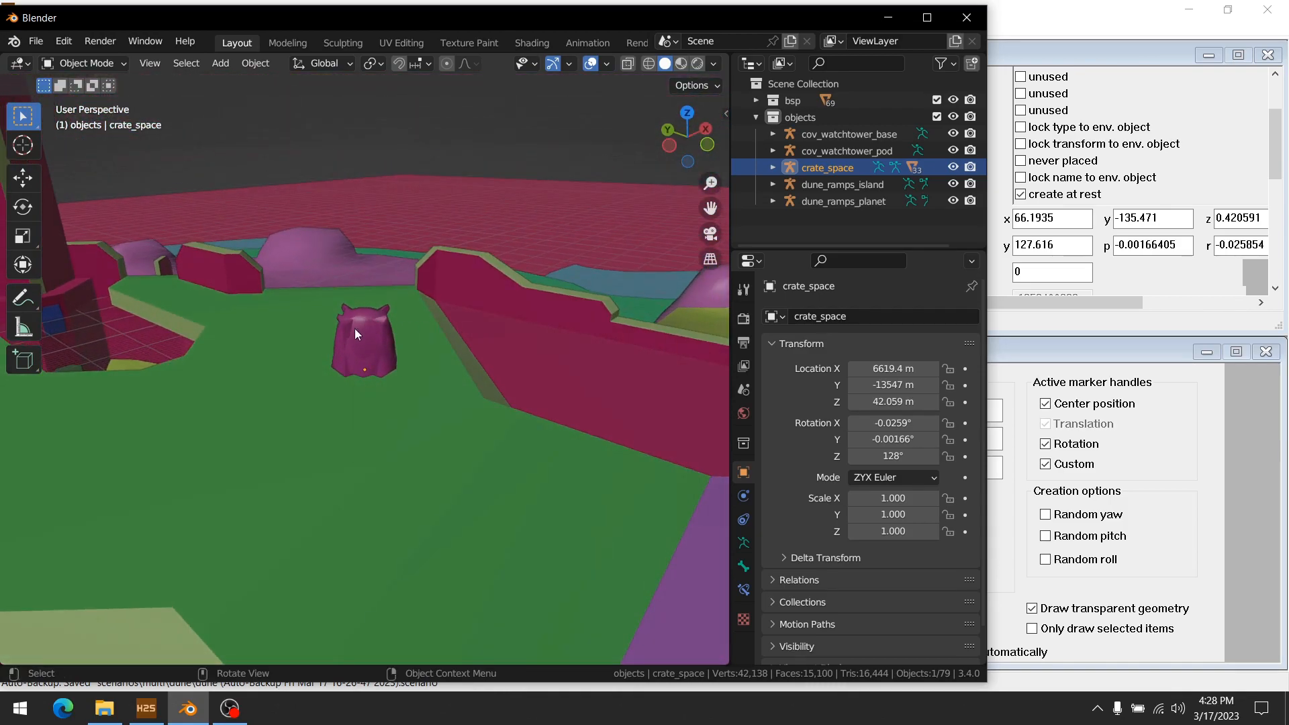
scroll(410, 404, "down", 12)
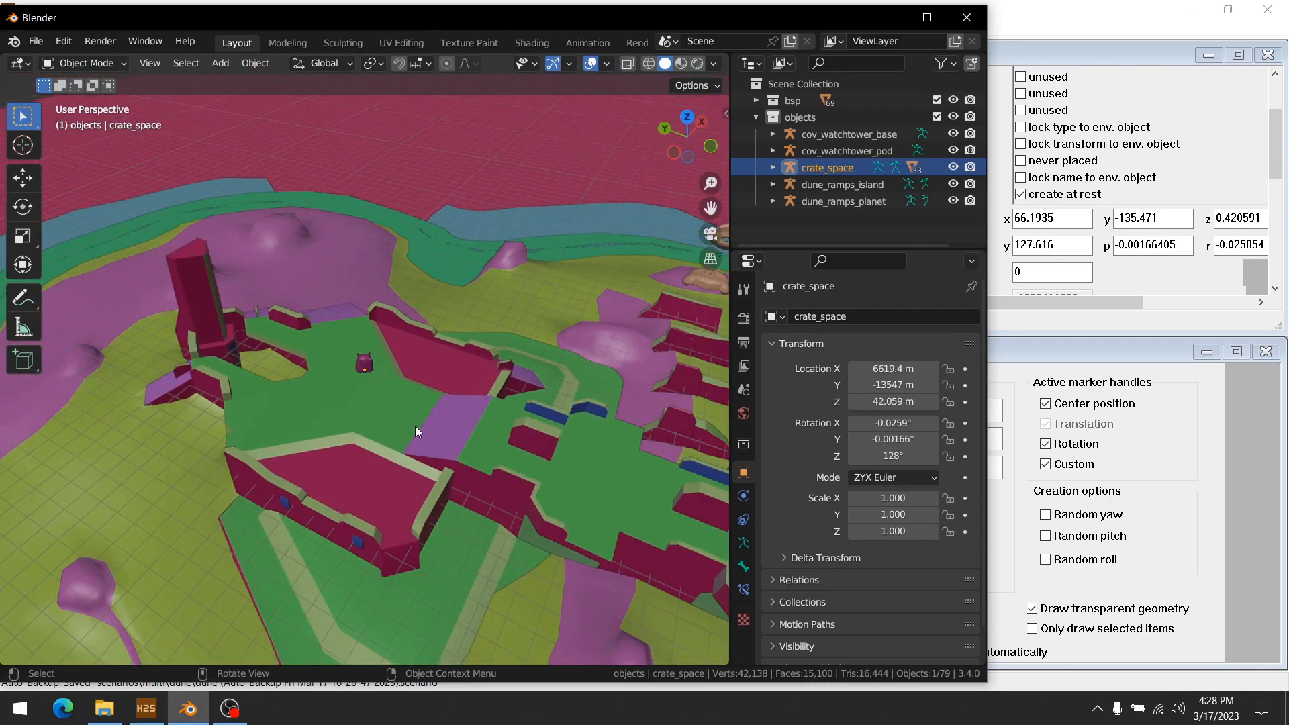
middle_click_drag(415, 426, 534, 453)
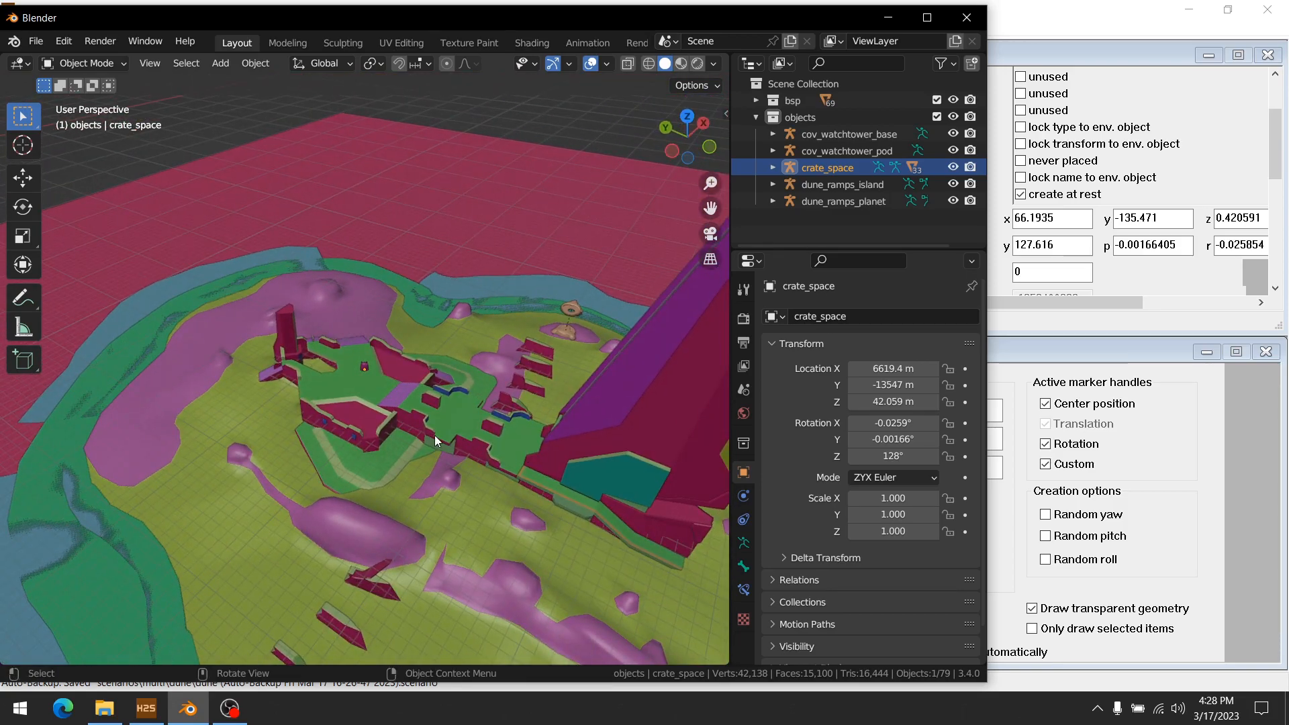